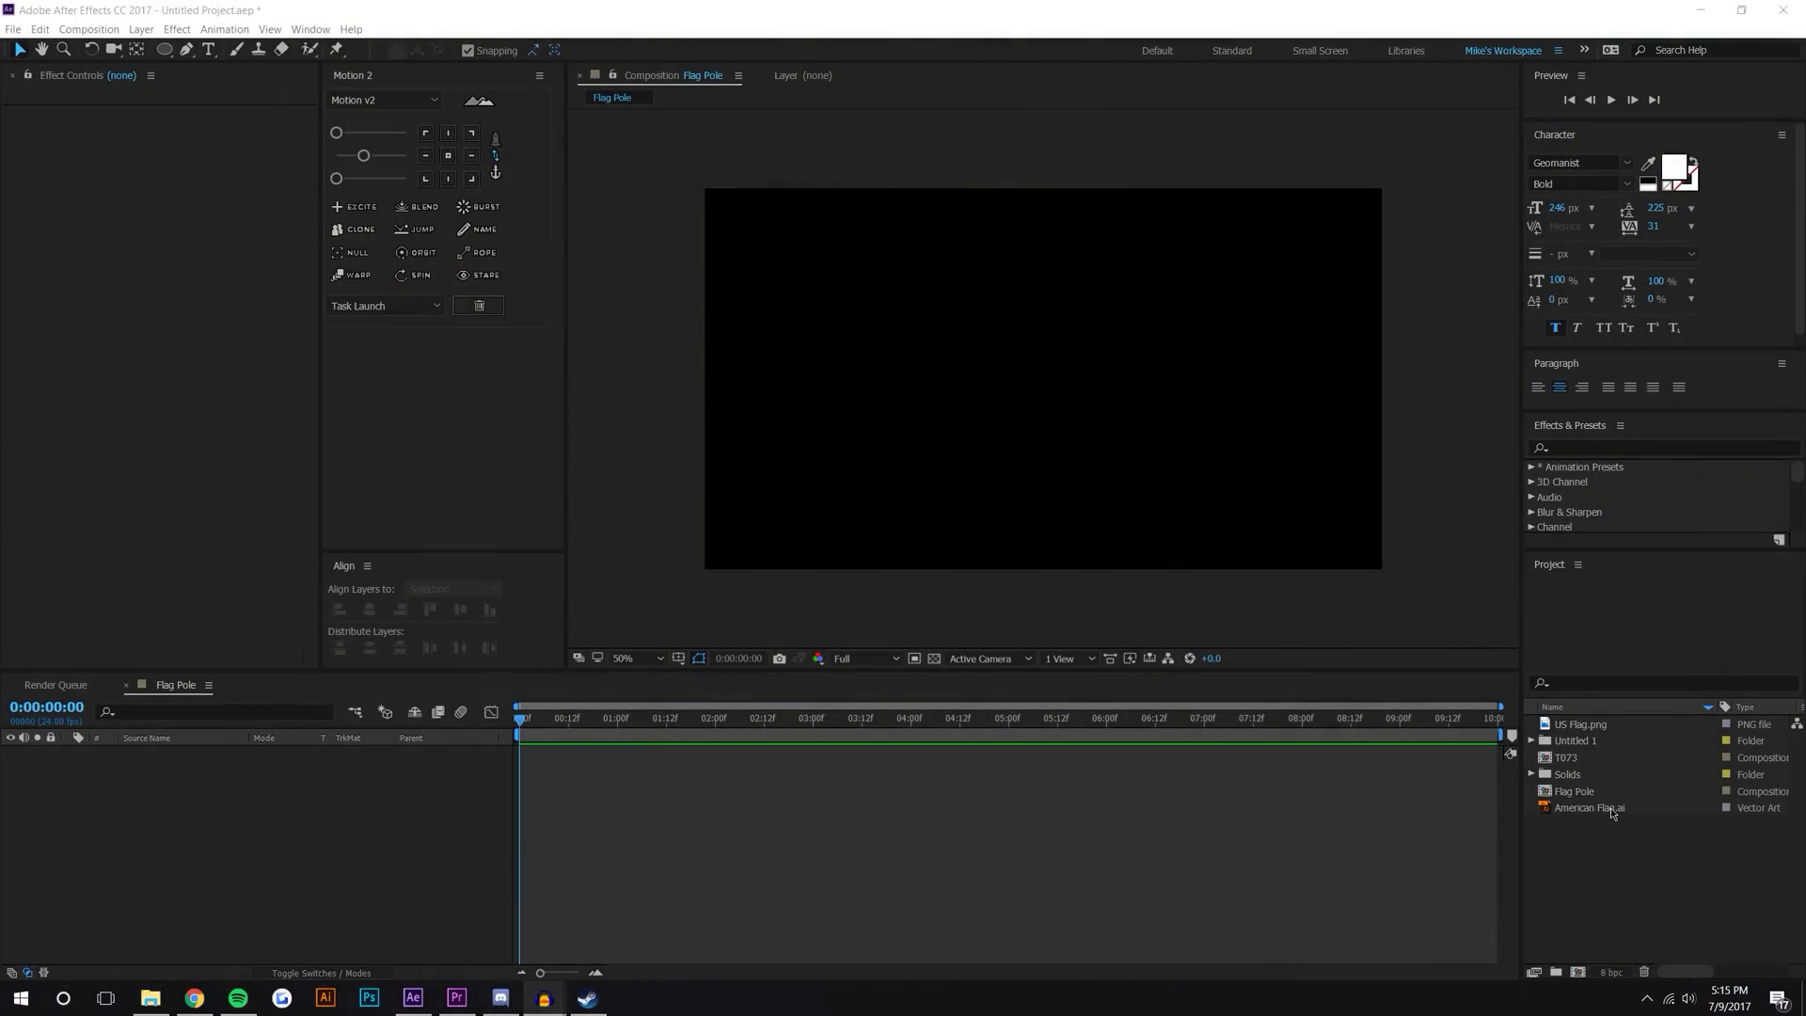
Add American Flag.ai to the Flag Pole composition and show the timeline's layer switch columns.
{"action": "left_click_drag", "start_coordinate": [1610, 807], "coordinate": [1045, 371]}
{"action": "scroll", "coordinate": [1046, 371], "scroll_direction": "up", "scroll_amount": 4}
{"action": "scroll", "coordinate": [1045, 377], "scroll_direction": "down", "scroll_amount": 2}
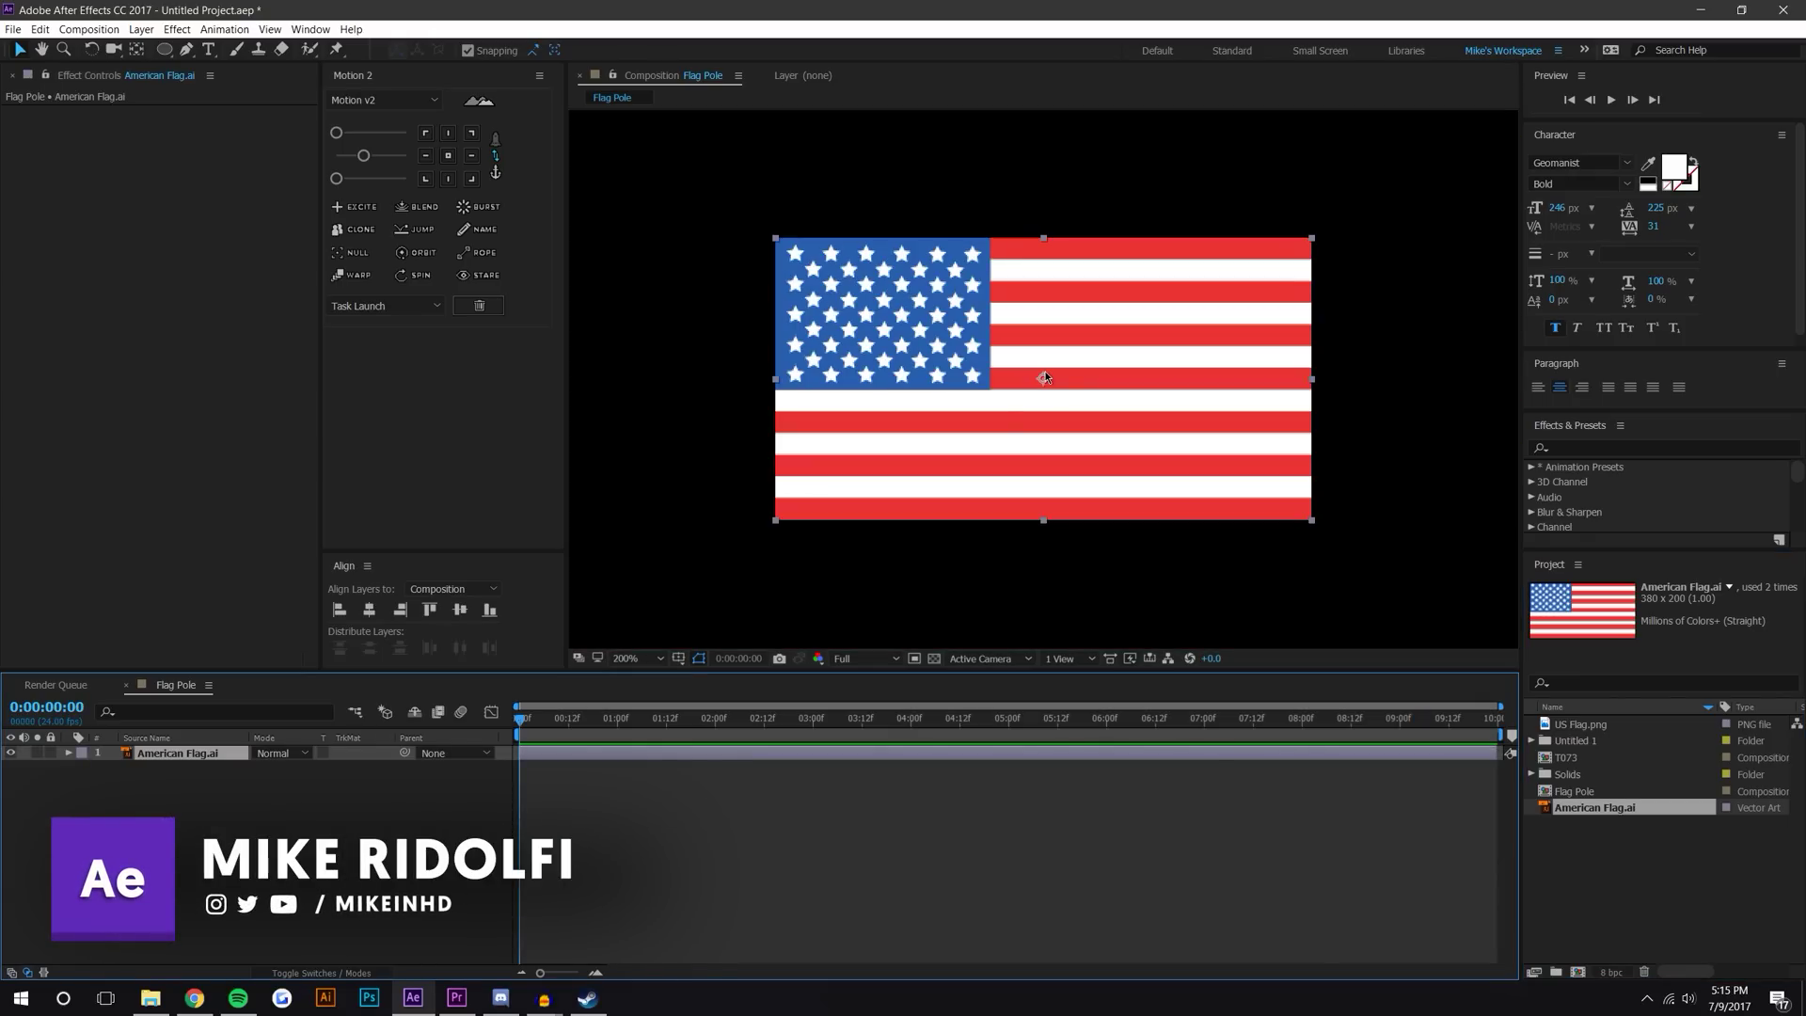
{"action": "left_click", "coordinate": [318, 972]}
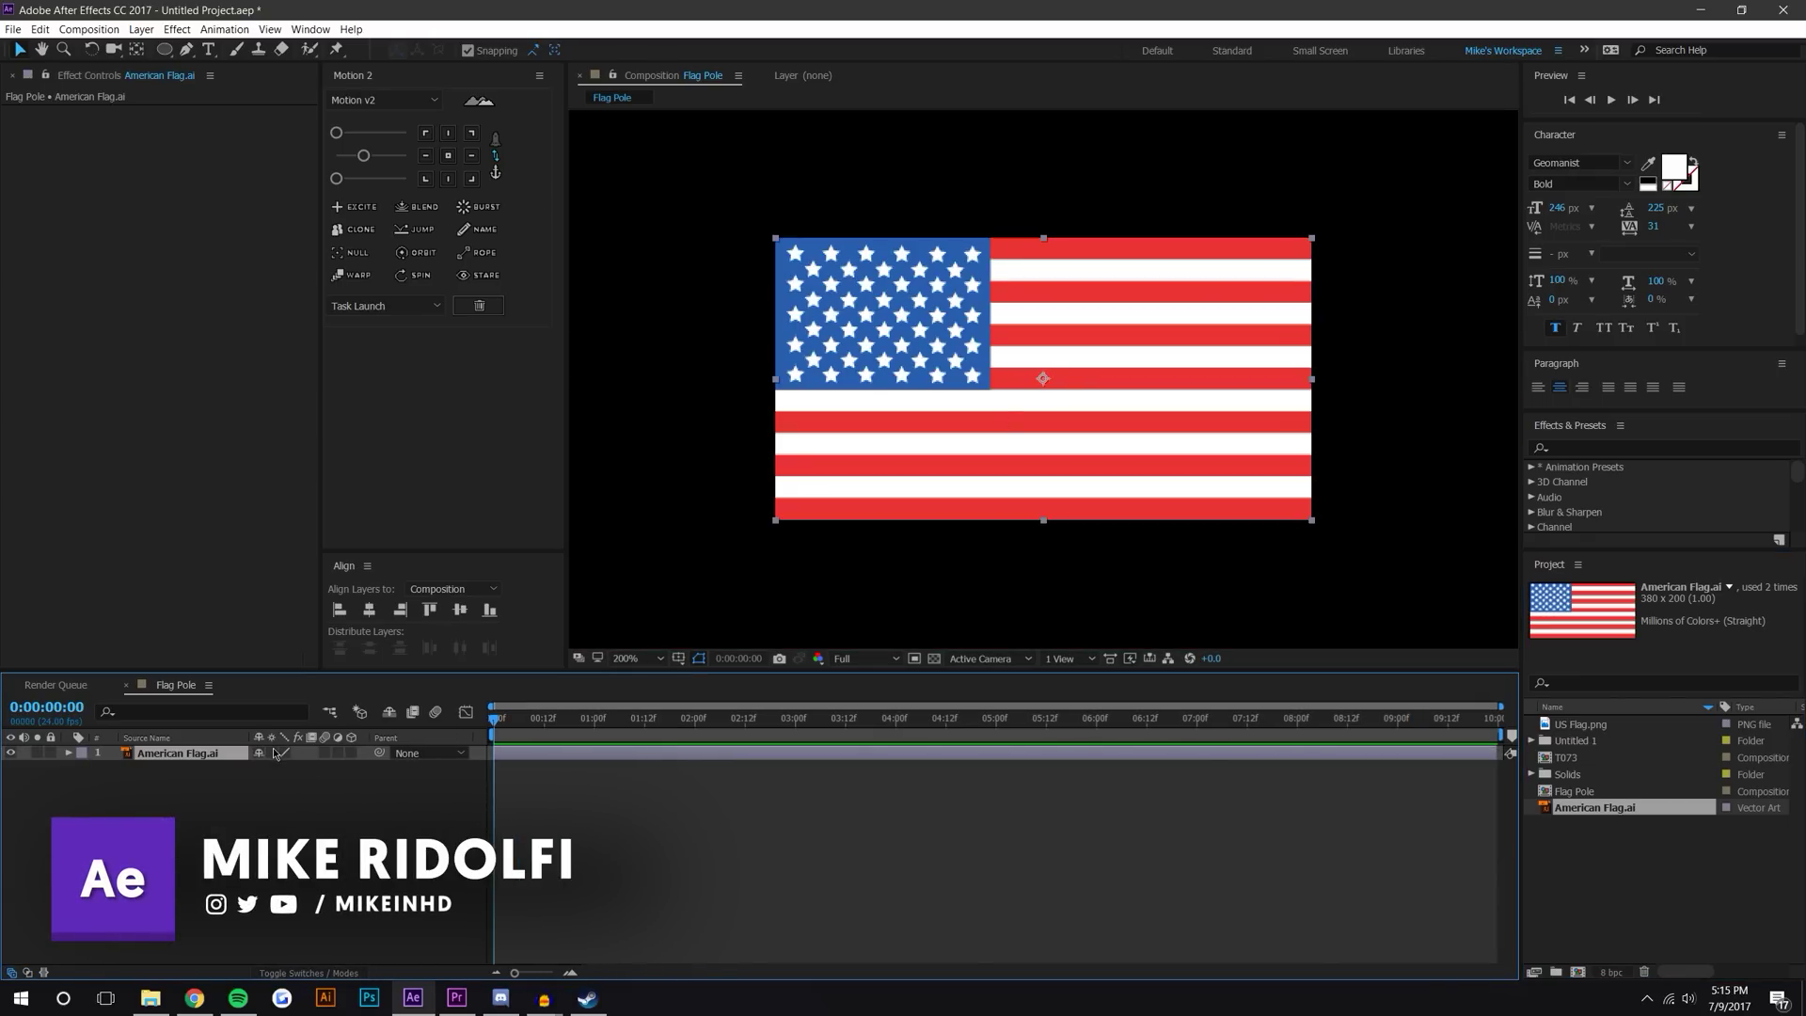
{"action": "scroll", "coordinate": [1110, 402], "scroll_direction": "down", "scroll_amount": 4}
Scale the American Flag.ai layer to 177%, then drag US Flag.png into the comp.
{"action": "key", "text": "s"}
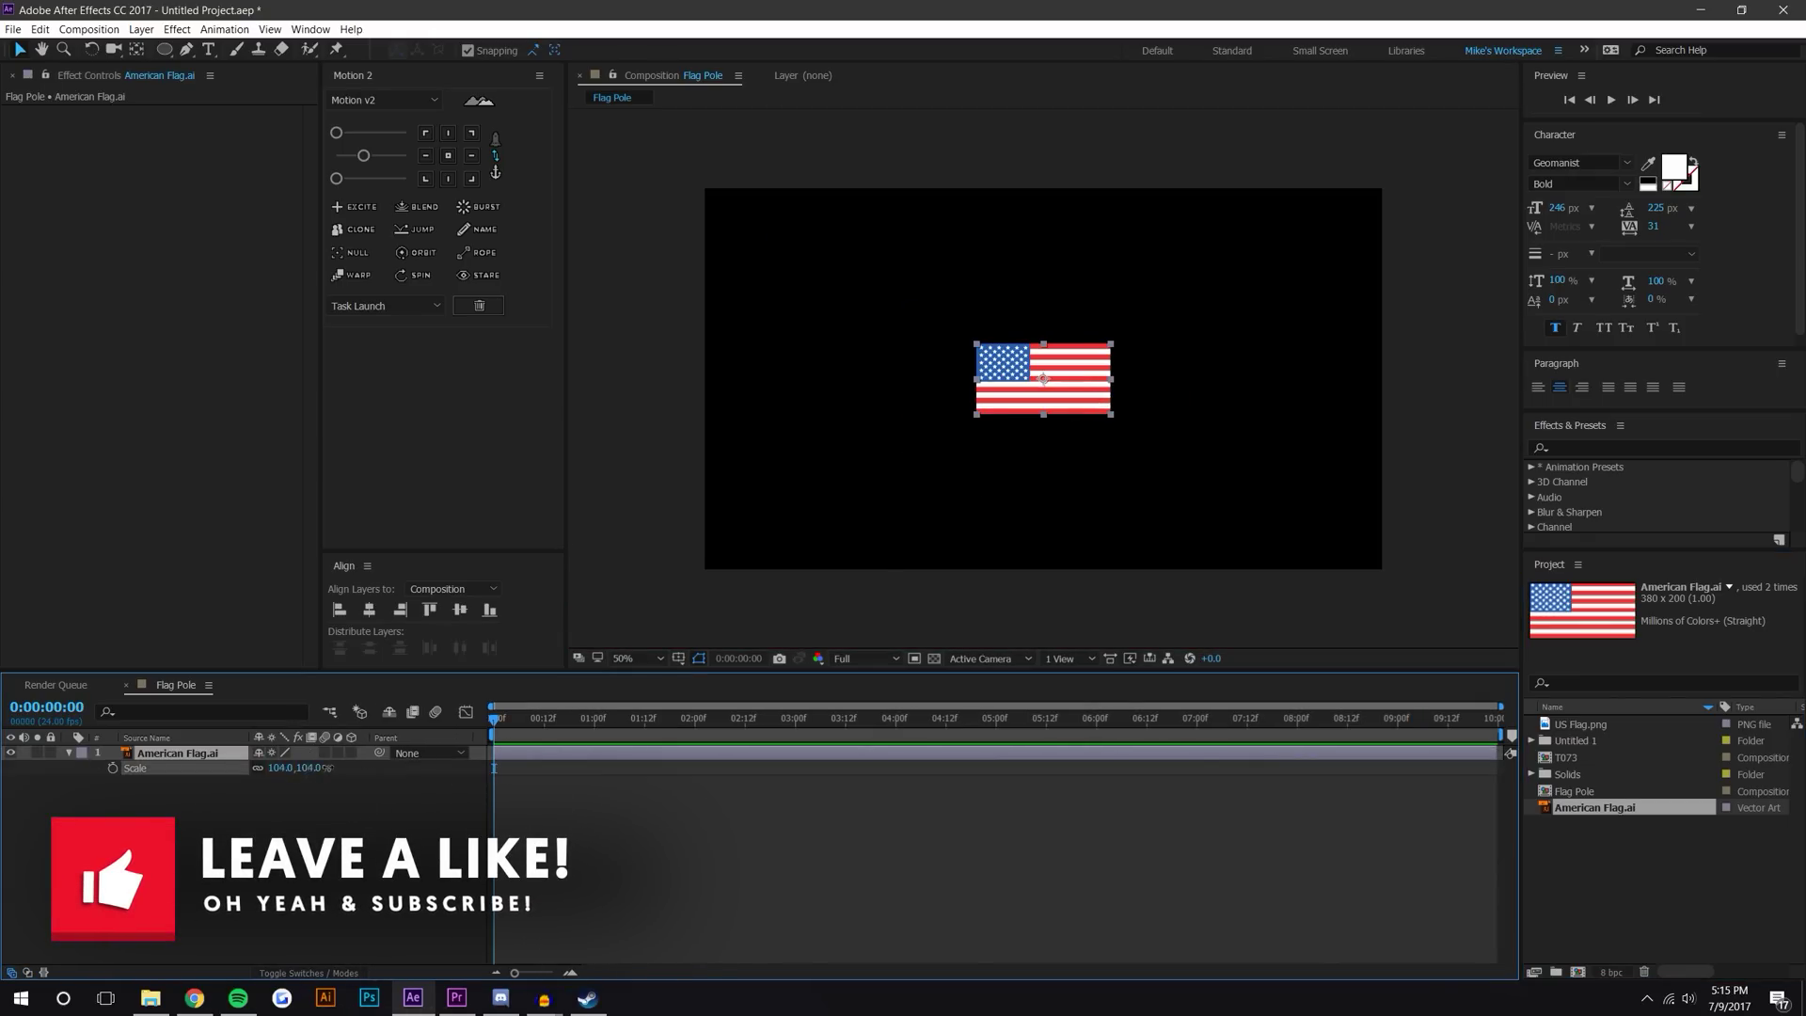
{"action": "left_click_drag", "start_coordinate": [279, 767], "coordinate": [903, 734]}
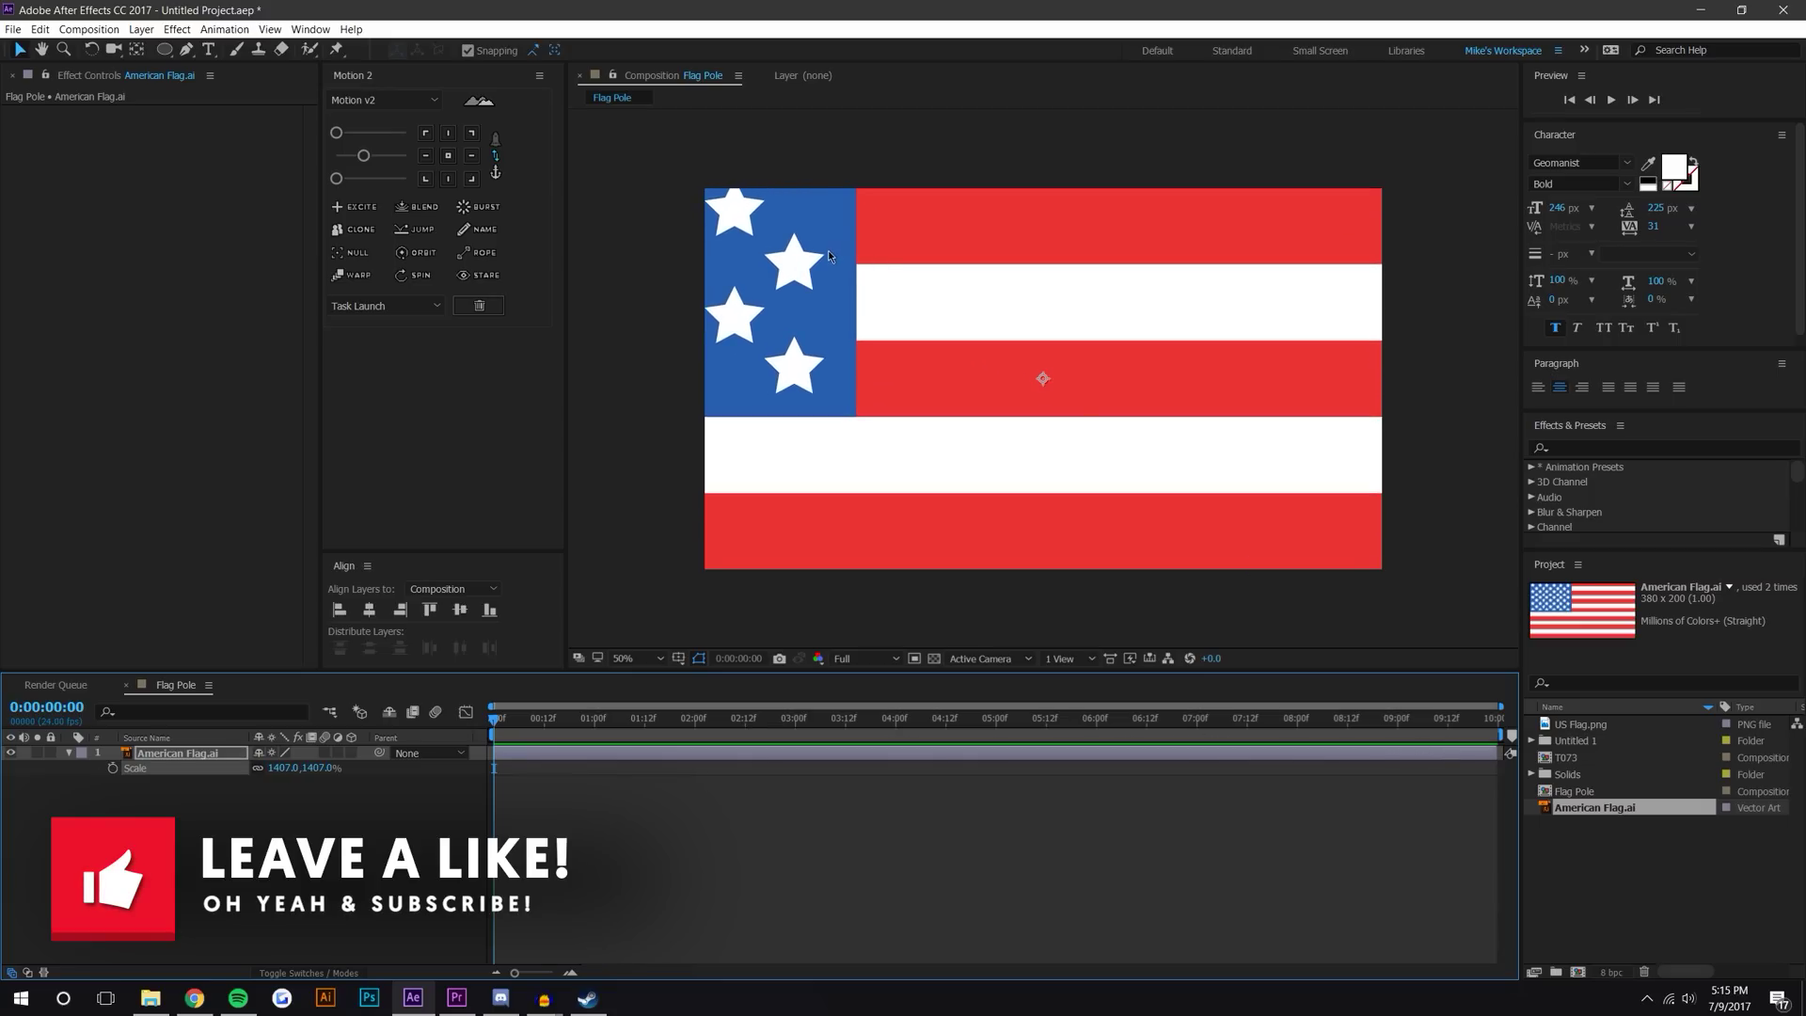
{"action": "key", "text": "ctrl+z"}
{"action": "left_click_drag", "start_coordinate": [314, 770], "coordinate": [363, 752]}
{"action": "left_click", "coordinate": [435, 733]}
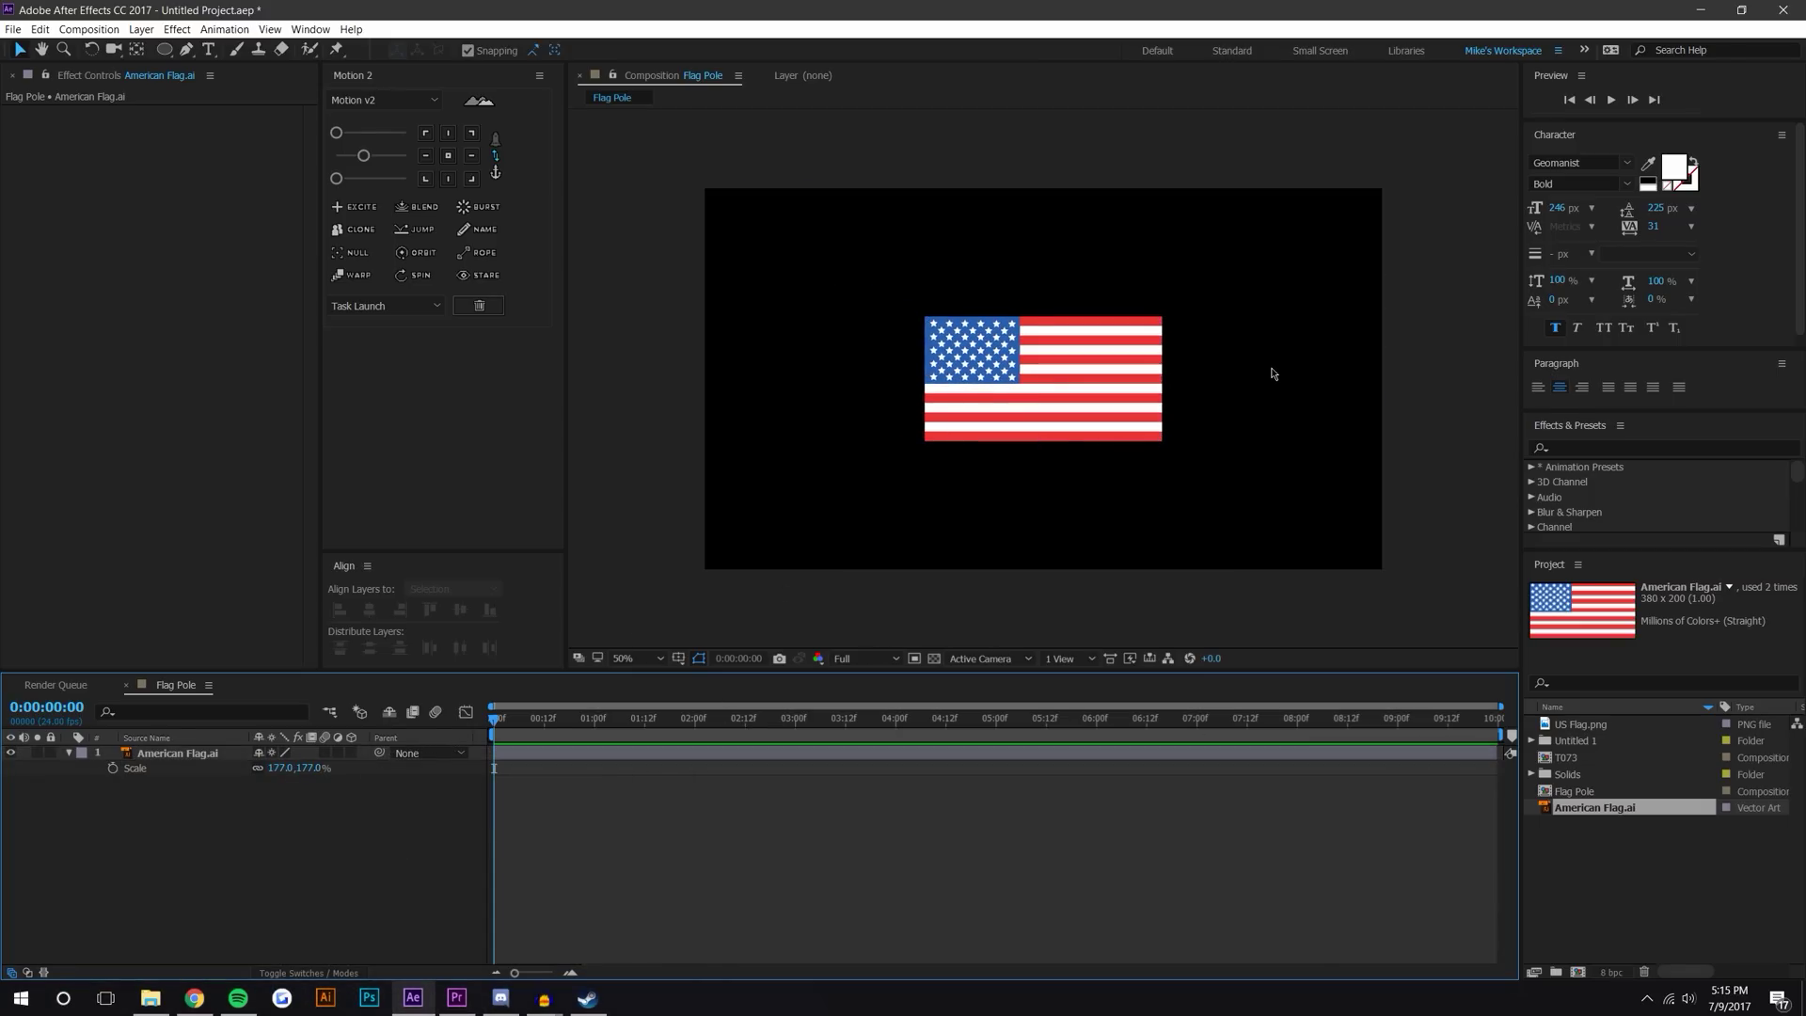
{"action": "left_click", "coordinate": [1634, 869]}
{"action": "left_click_drag", "start_coordinate": [1577, 722], "coordinate": [1139, 420]}
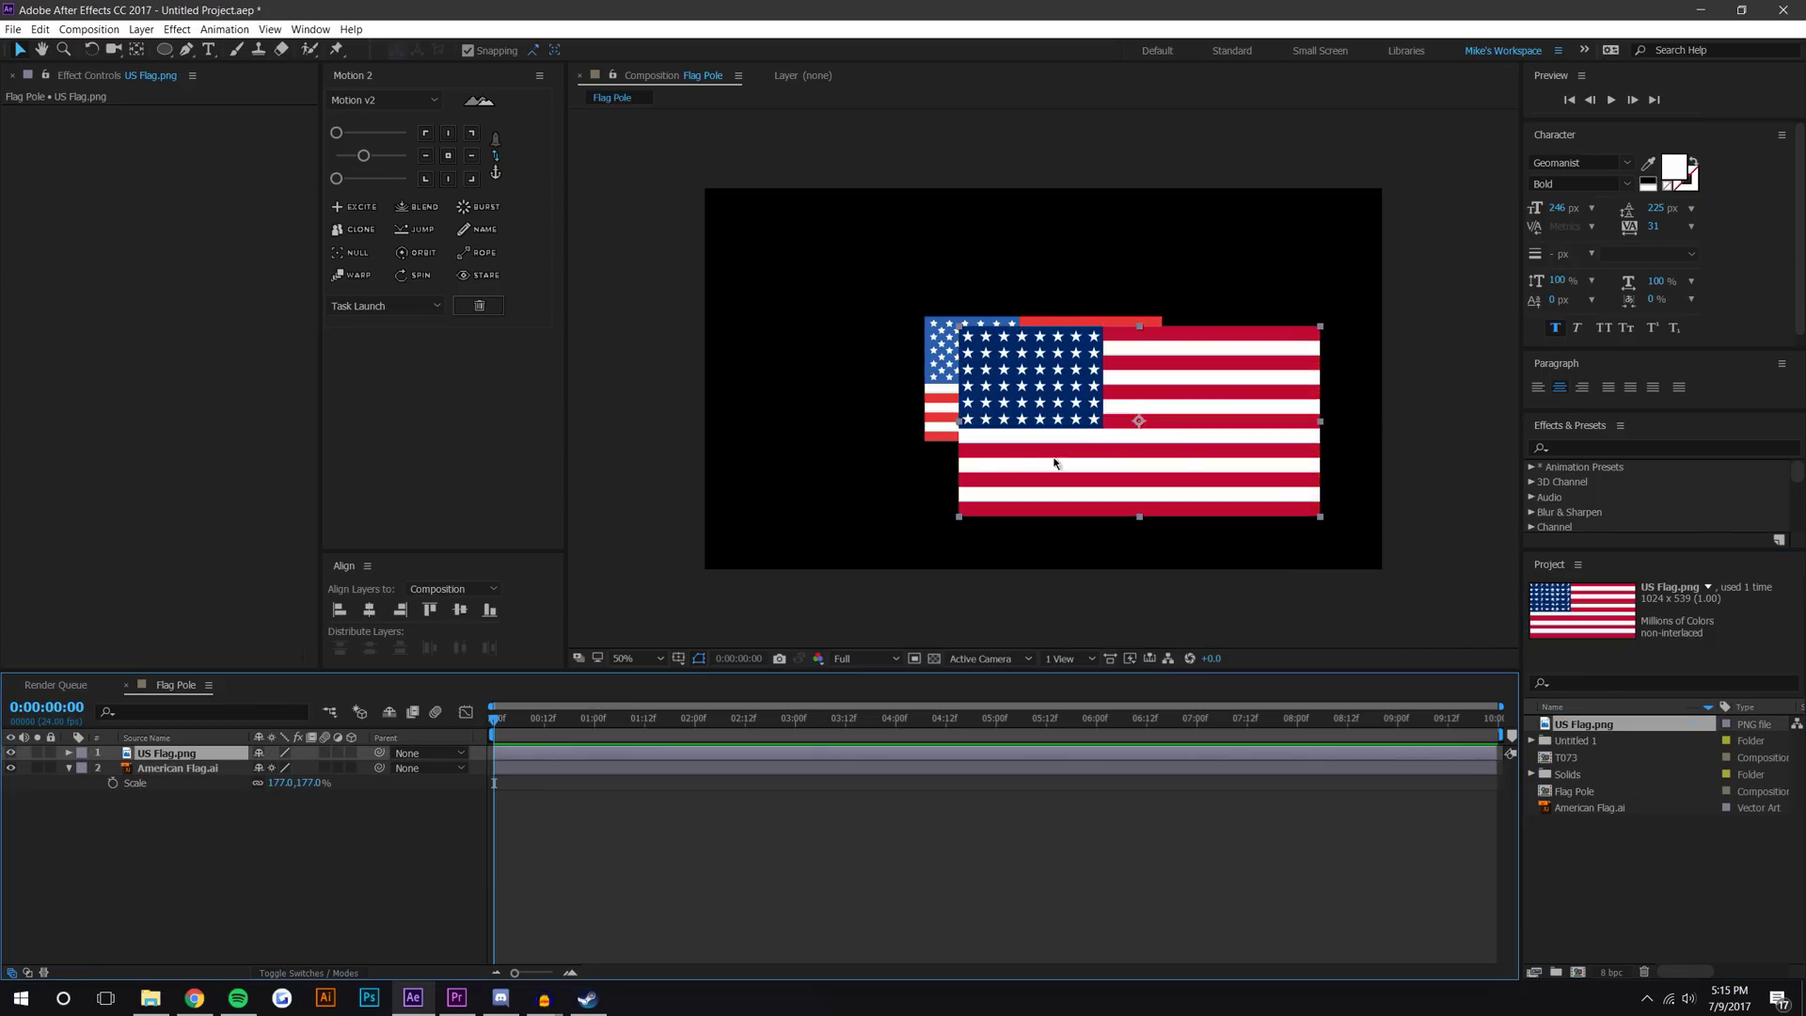
Search 'wave' in Effects & Presets, apply Wave Warp to US Flag.png, and recenter the view.
{"action": "left_click", "coordinate": [1574, 449]}
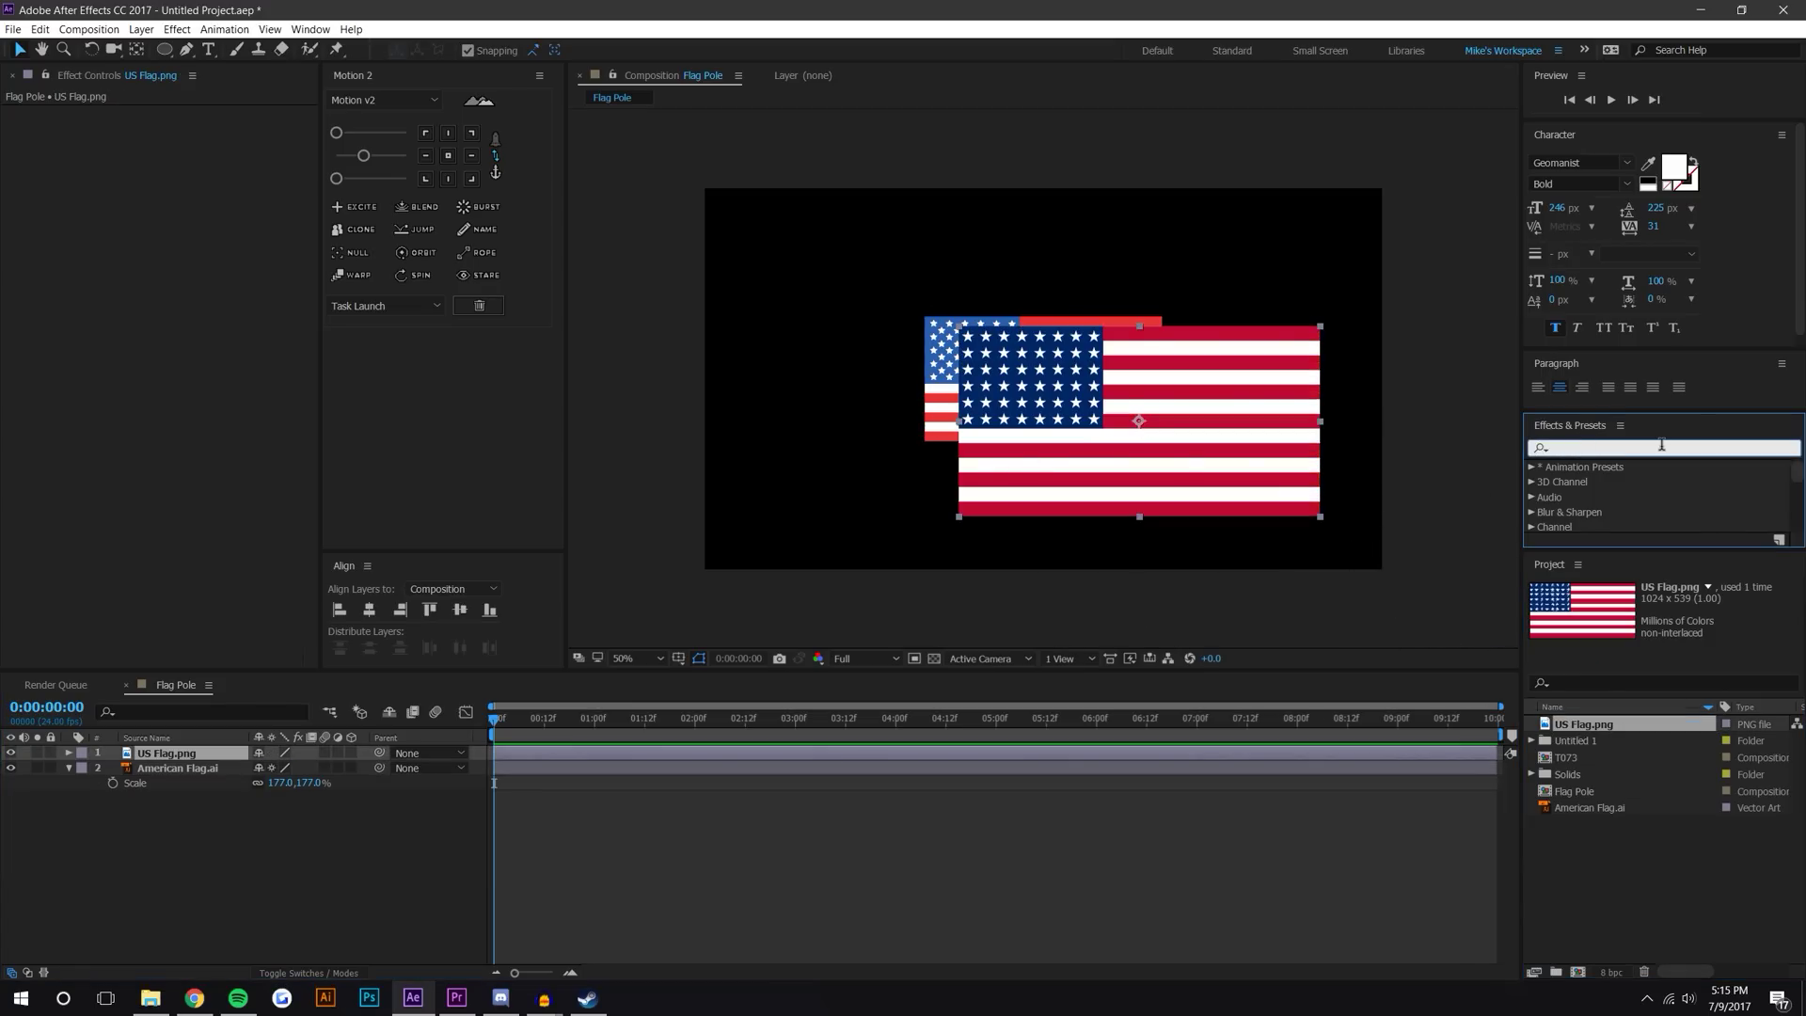
{"action": "type", "text": "wave"}
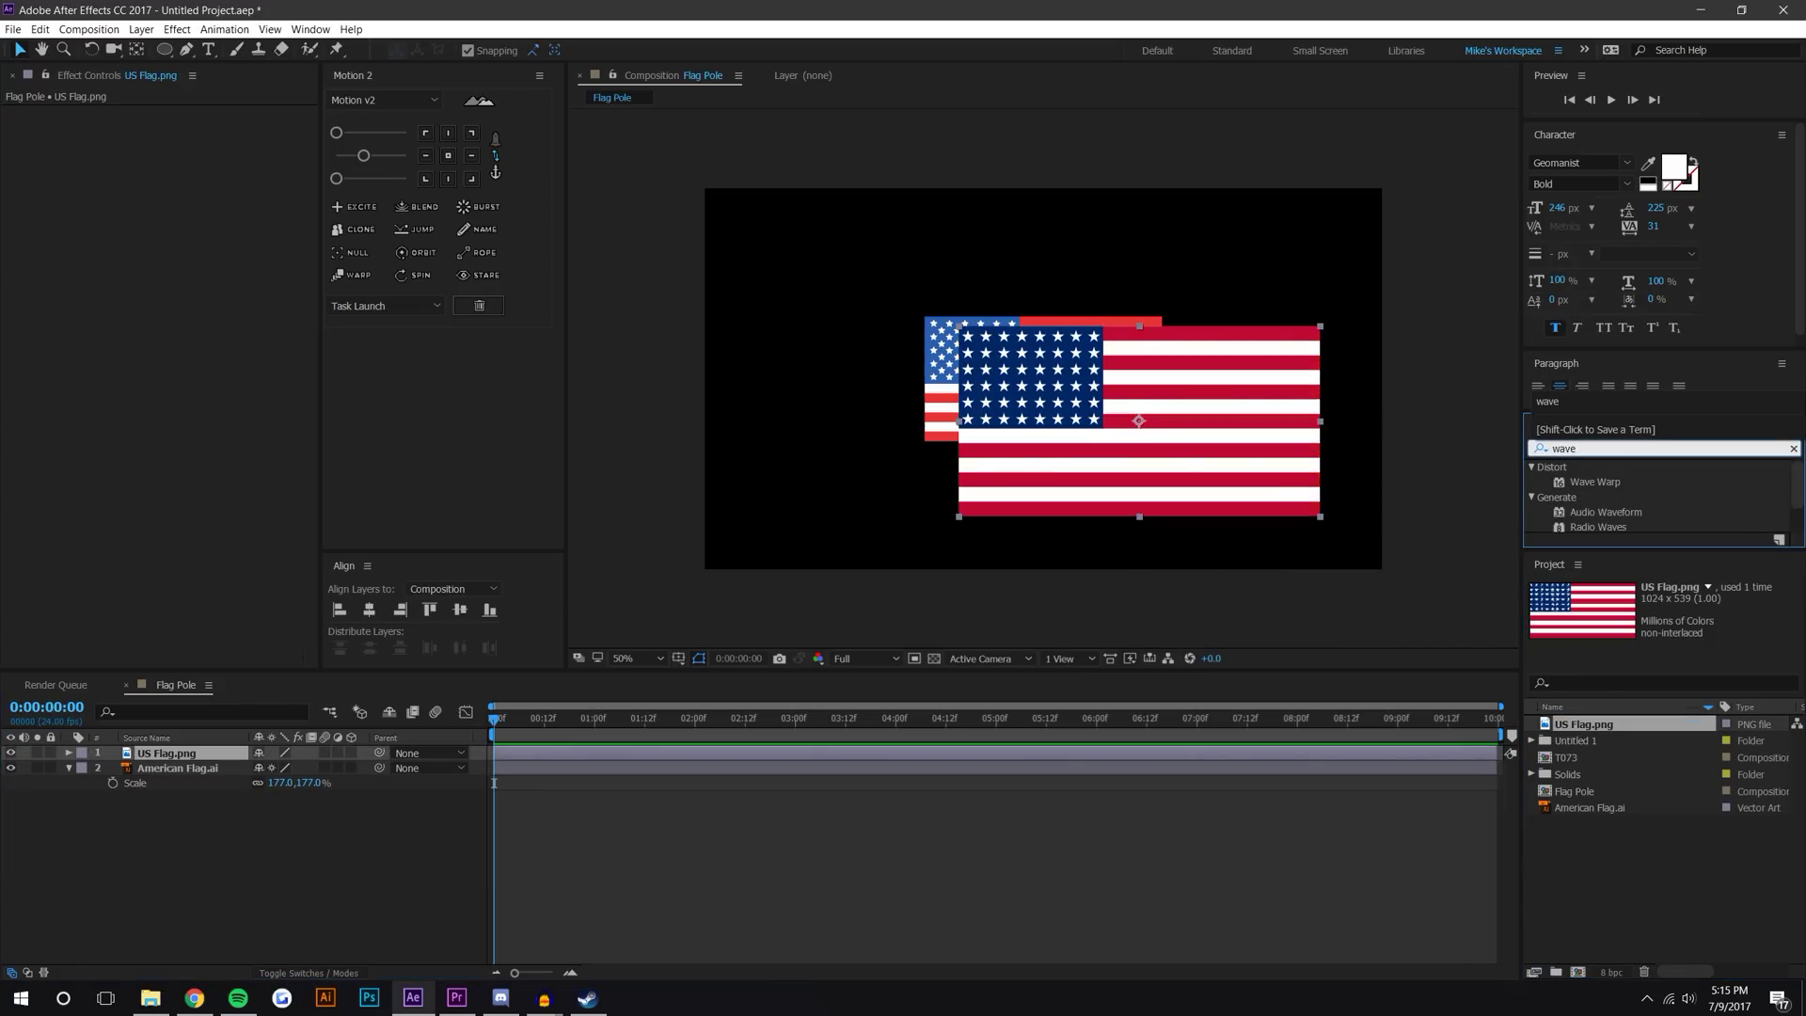
{"action": "left_click_drag", "start_coordinate": [1595, 482], "coordinate": [1149, 432]}
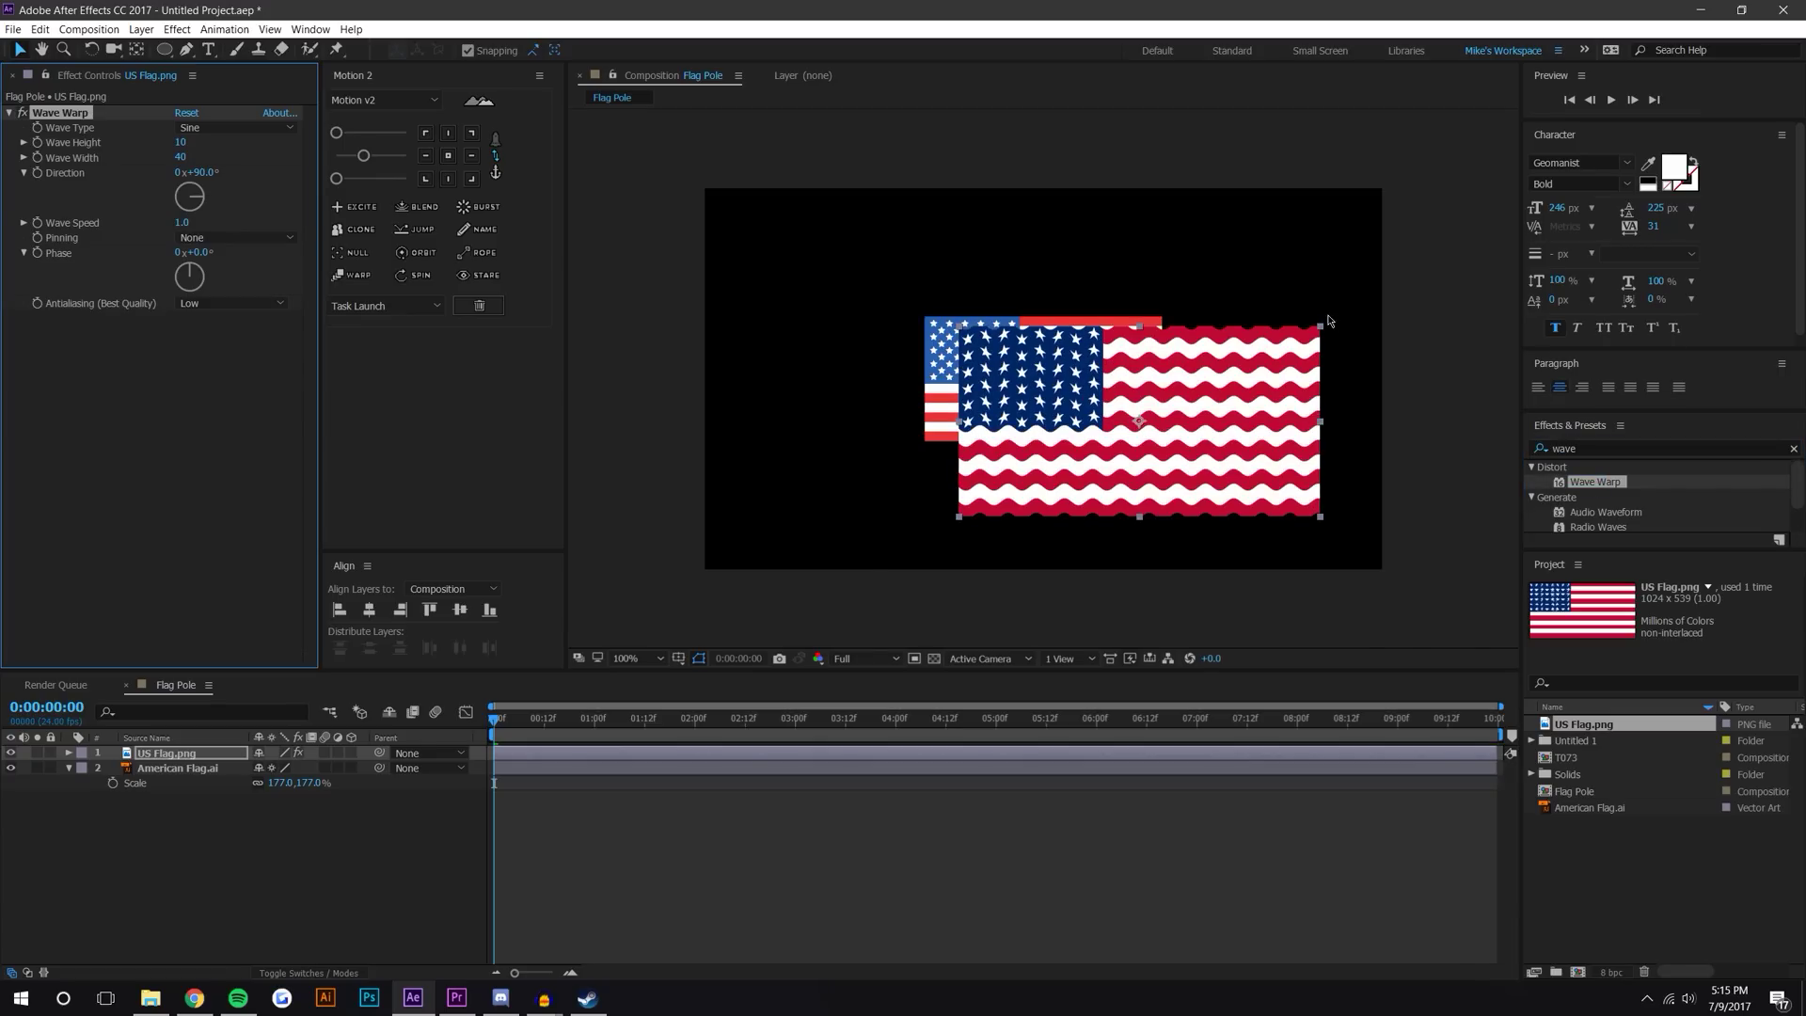
{"action": "scroll", "coordinate": [1328, 322], "scroll_direction": "up", "scroll_amount": 2}
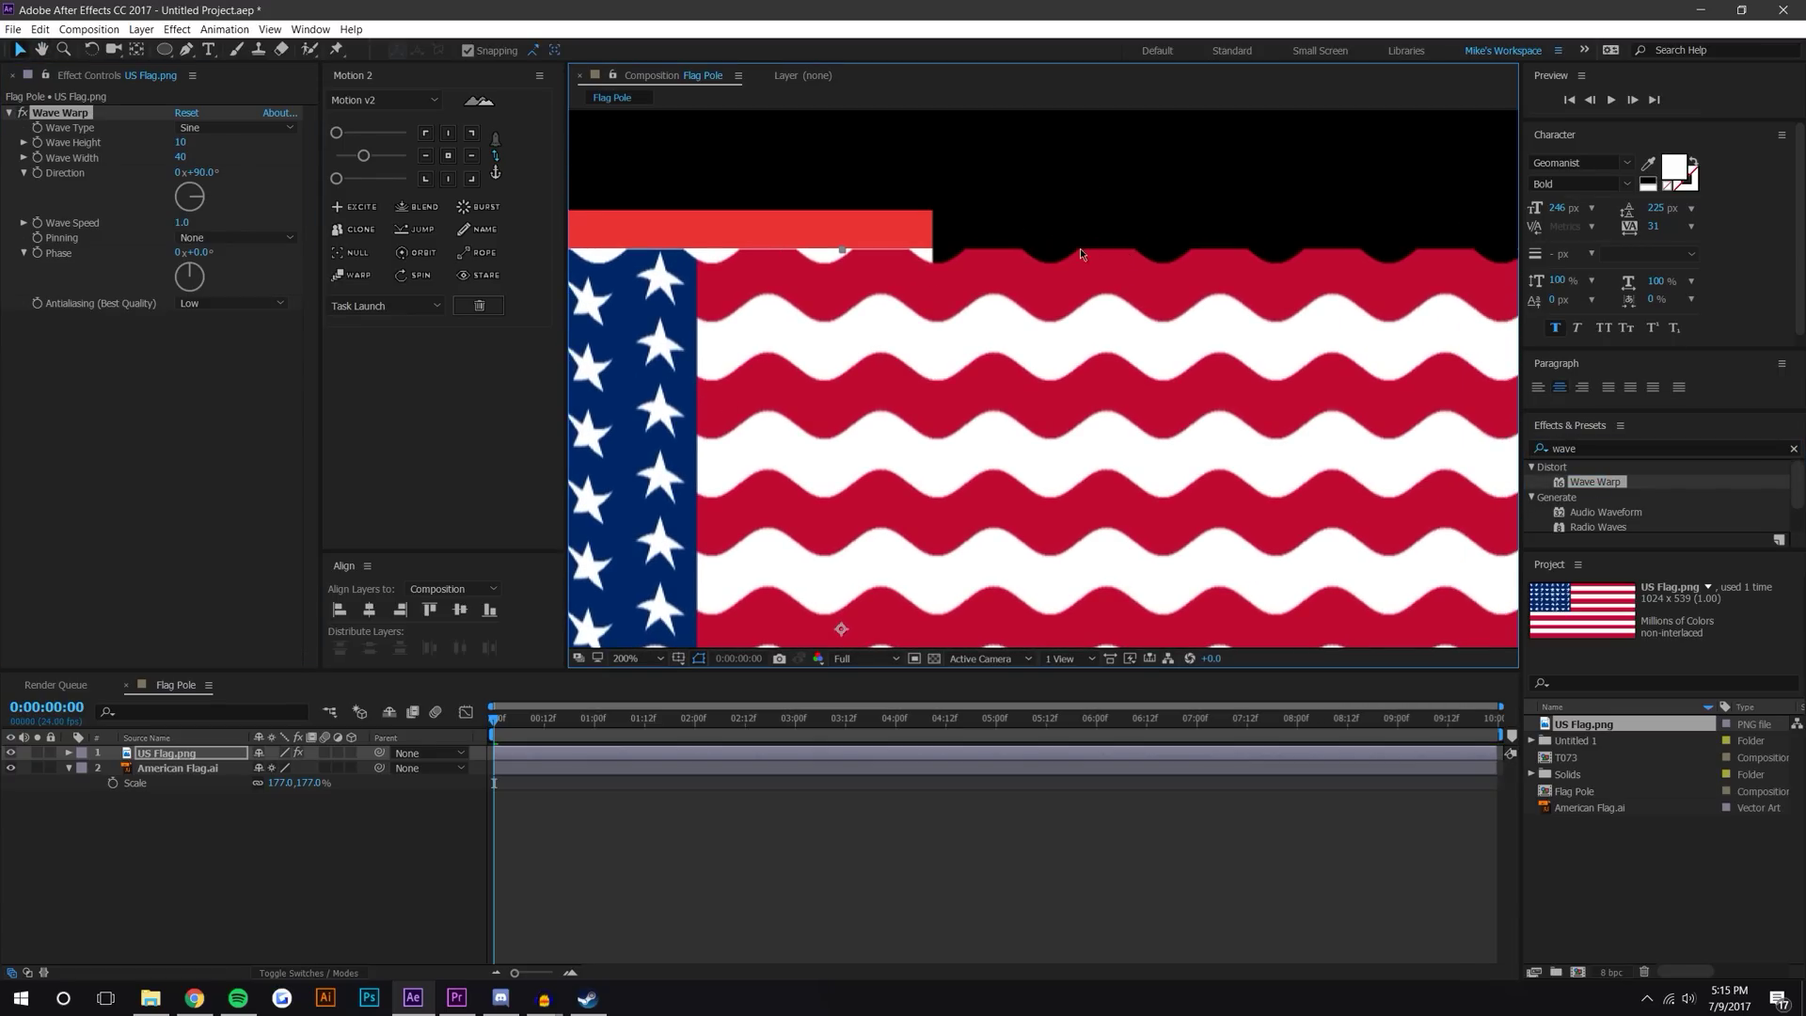
{"action": "scroll", "coordinate": [1081, 254], "scroll_direction": "down", "scroll_amount": 2}
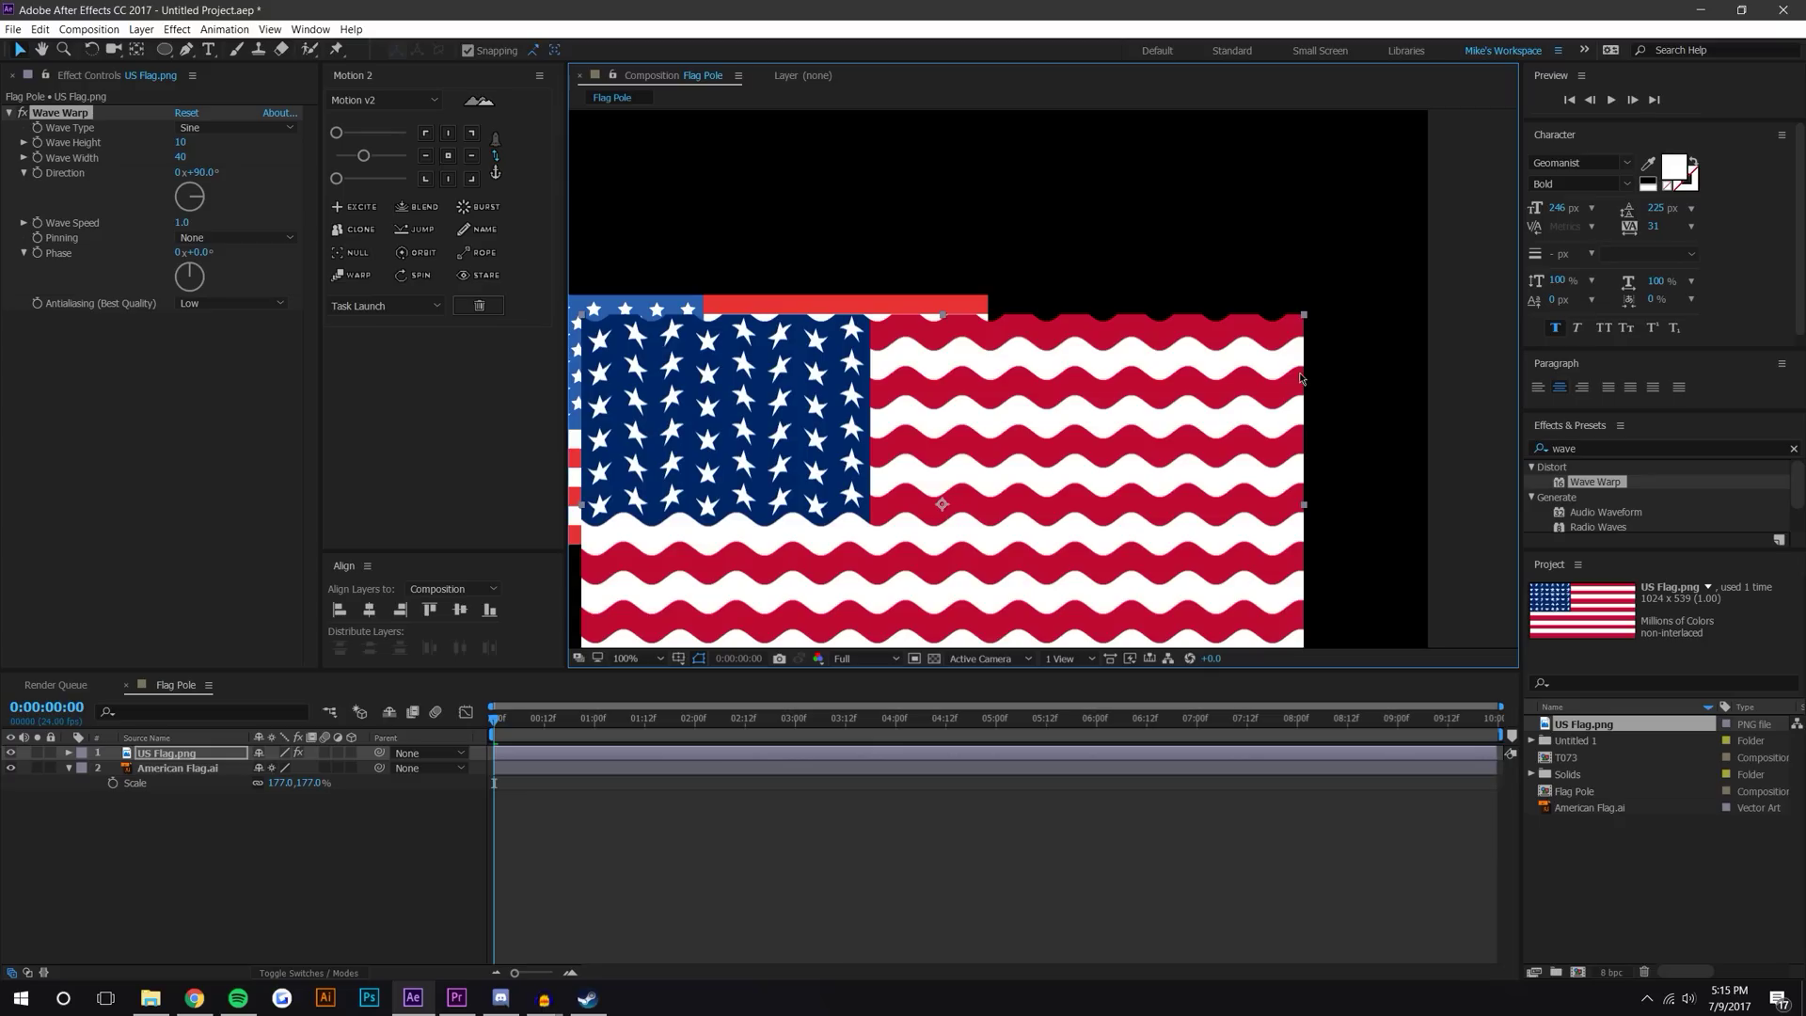
{"action": "scroll", "coordinate": [1301, 378], "scroll_direction": "down", "scroll_amount": 3}
{"action": "scroll", "coordinate": [1034, 395], "scroll_direction": "up", "scroll_amount": 3}
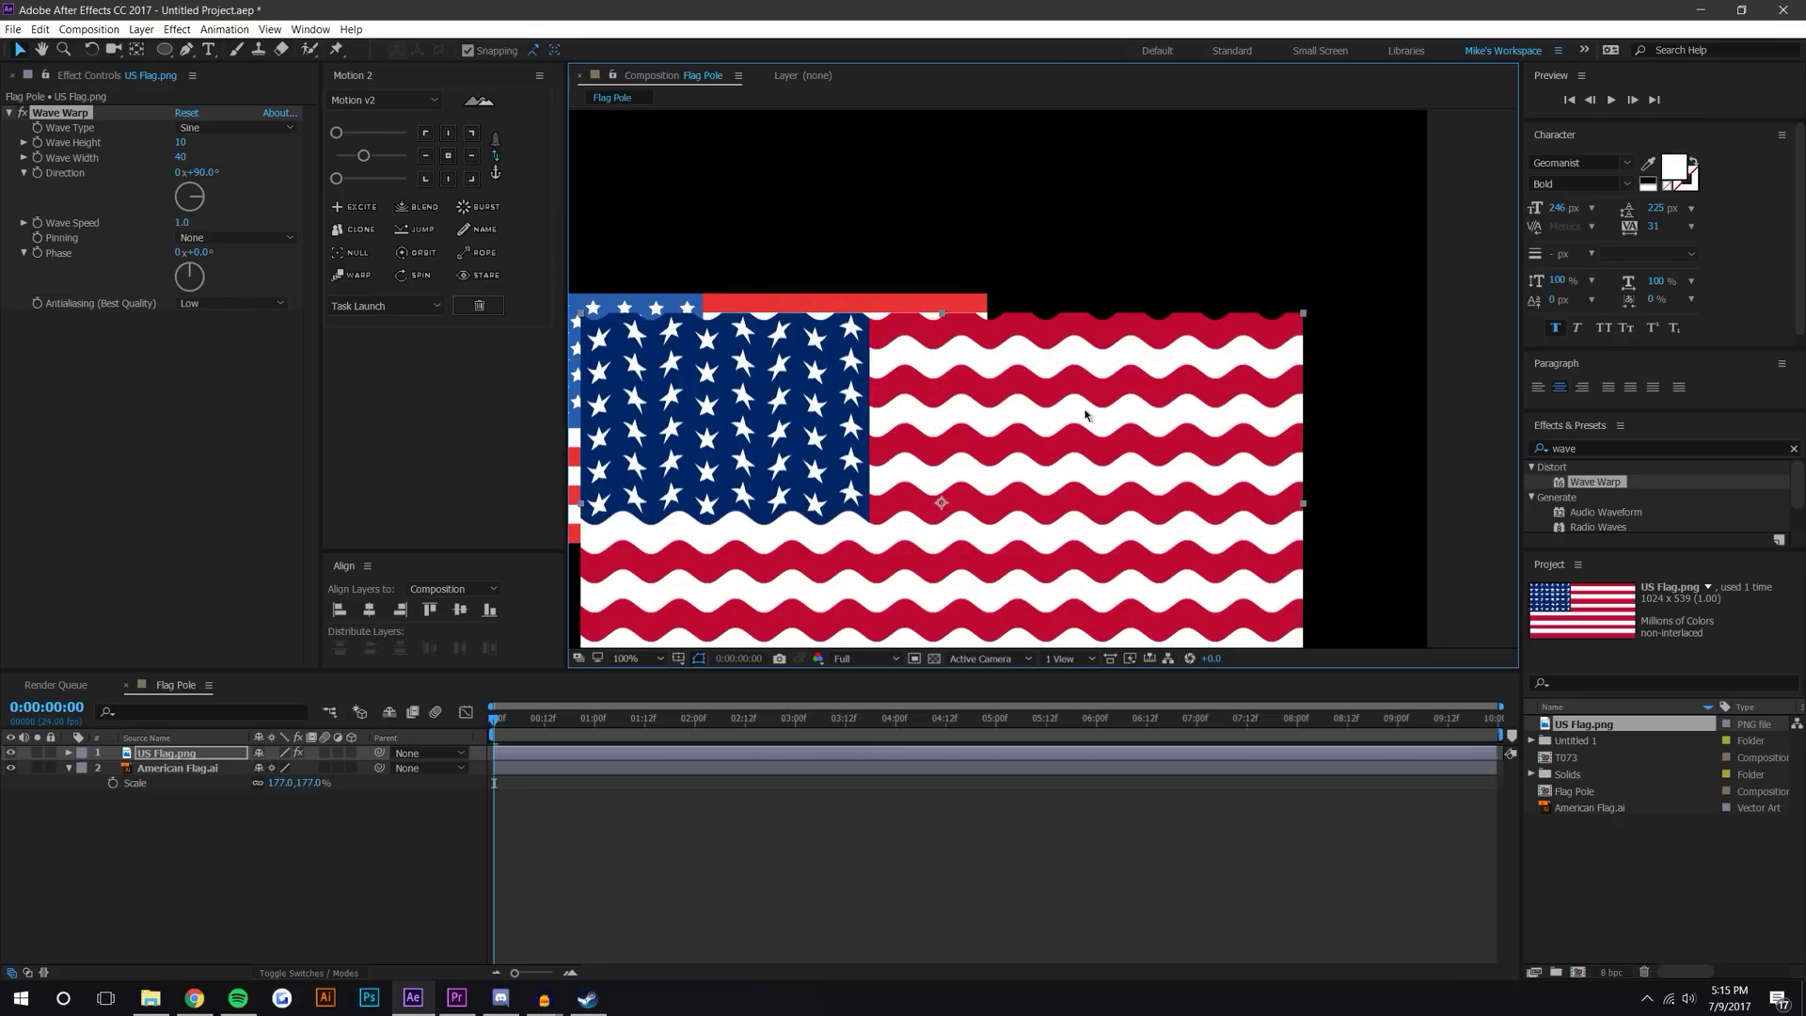
{"action": "scroll", "coordinate": [1080, 407], "scroll_direction": "down", "scroll_amount": 2}
{"action": "left_click_drag", "start_coordinate": [1000, 453], "coordinate": [1012, 391]}
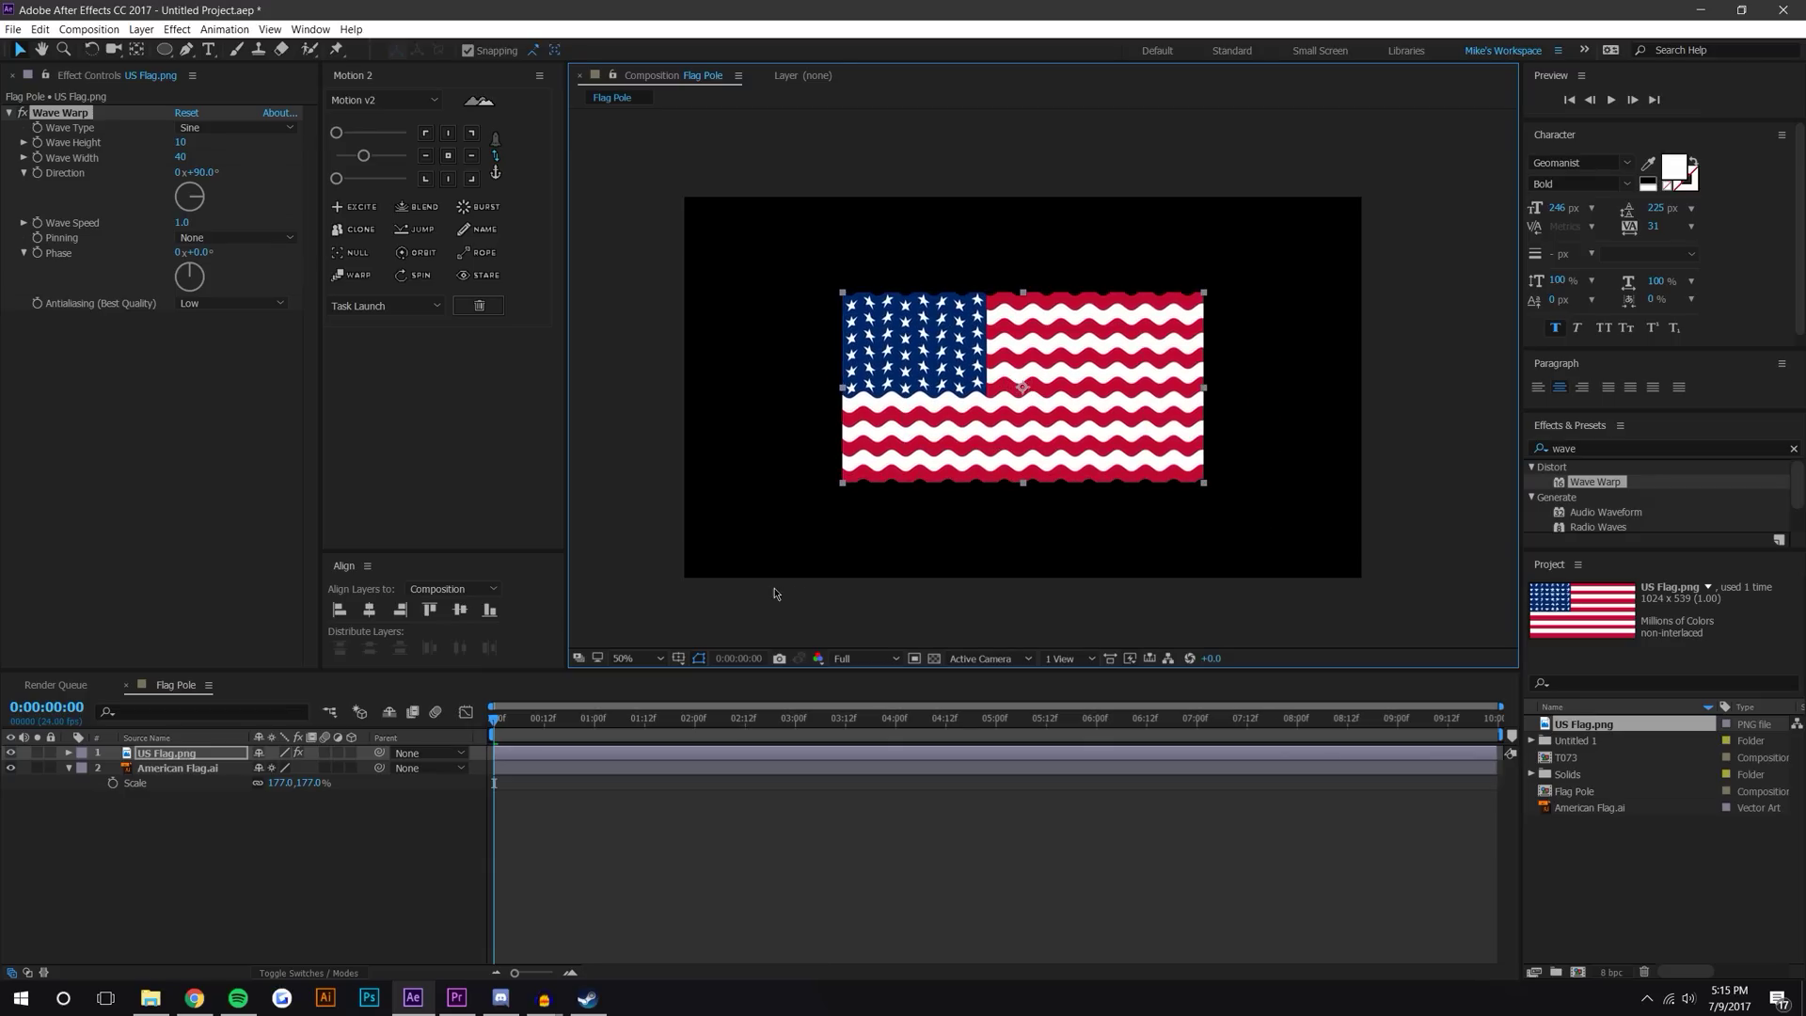
{"action": "left_click", "coordinate": [141, 29]}
Create a new white solid layer, White Solid 5, with default settings.
{"action": "mouse_move", "coordinate": [160, 48]}
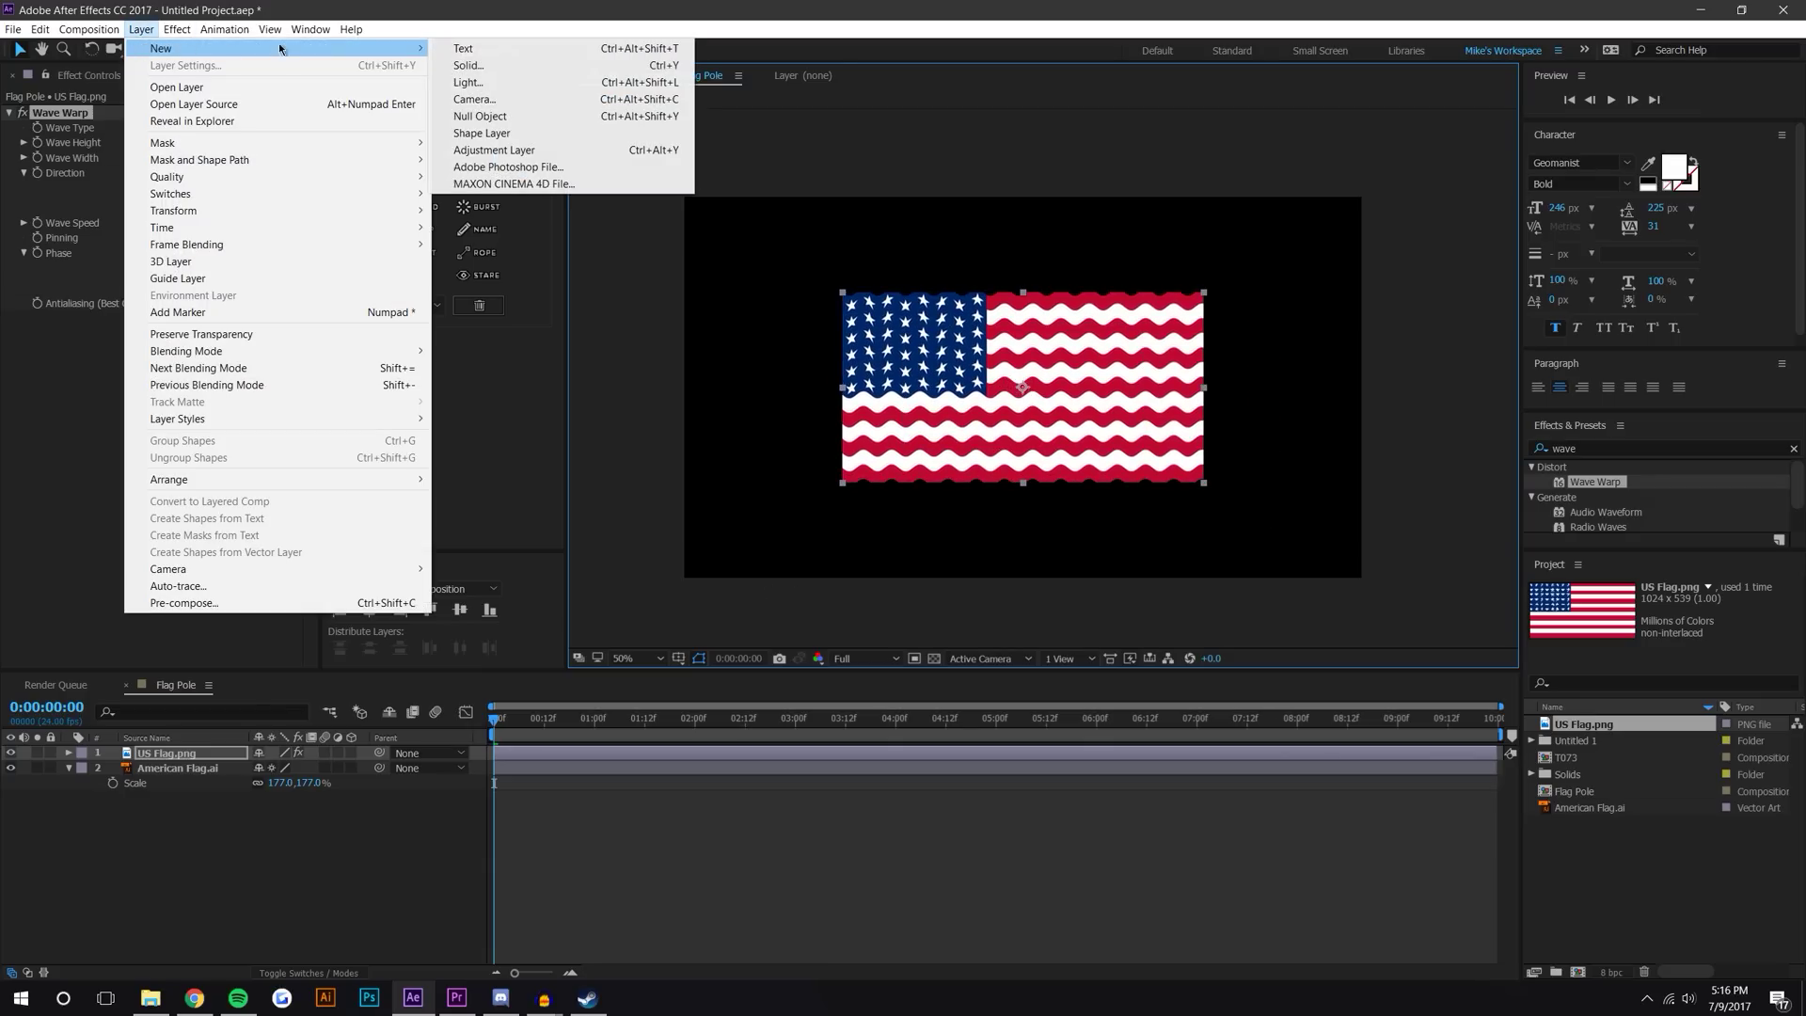
{"action": "left_click", "coordinate": [495, 68]}
{"action": "key", "text": "Return"}
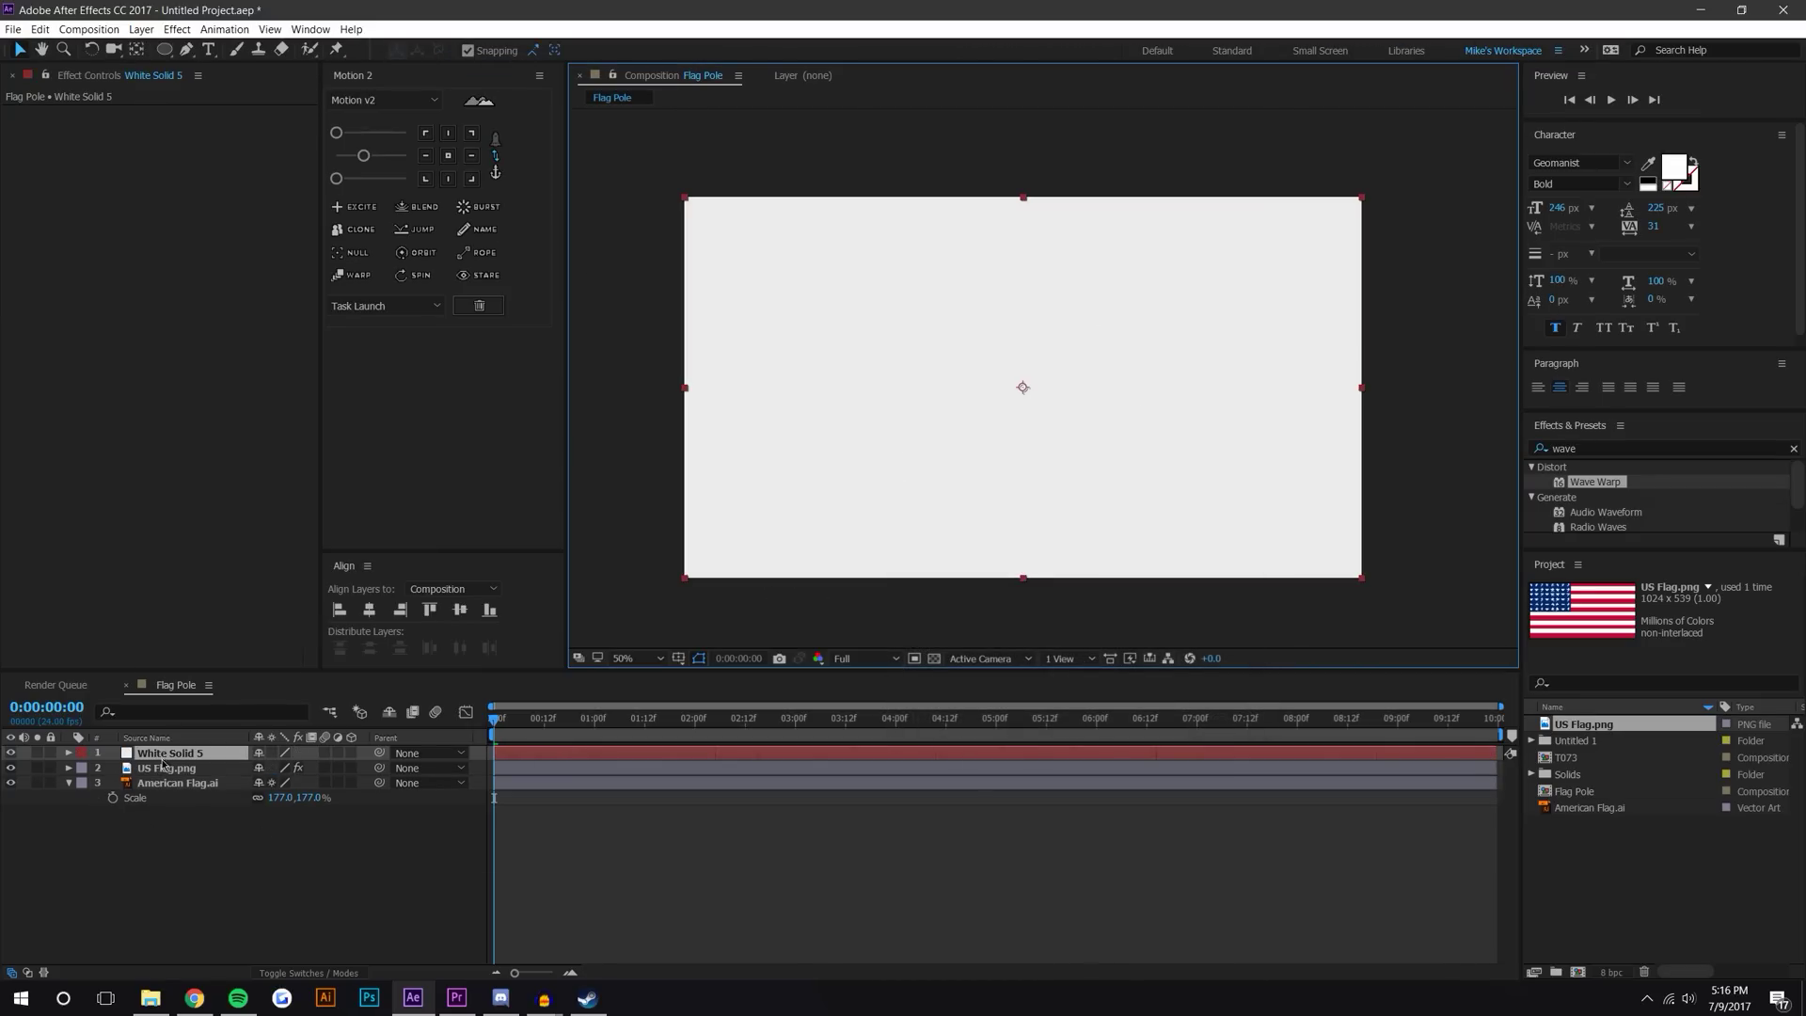
Remove the Wave Warp effect from the US Flag.png layer.
{"action": "left_click", "coordinate": [167, 752]}
{"action": "left_click", "coordinate": [178, 767], "text": "shift"}
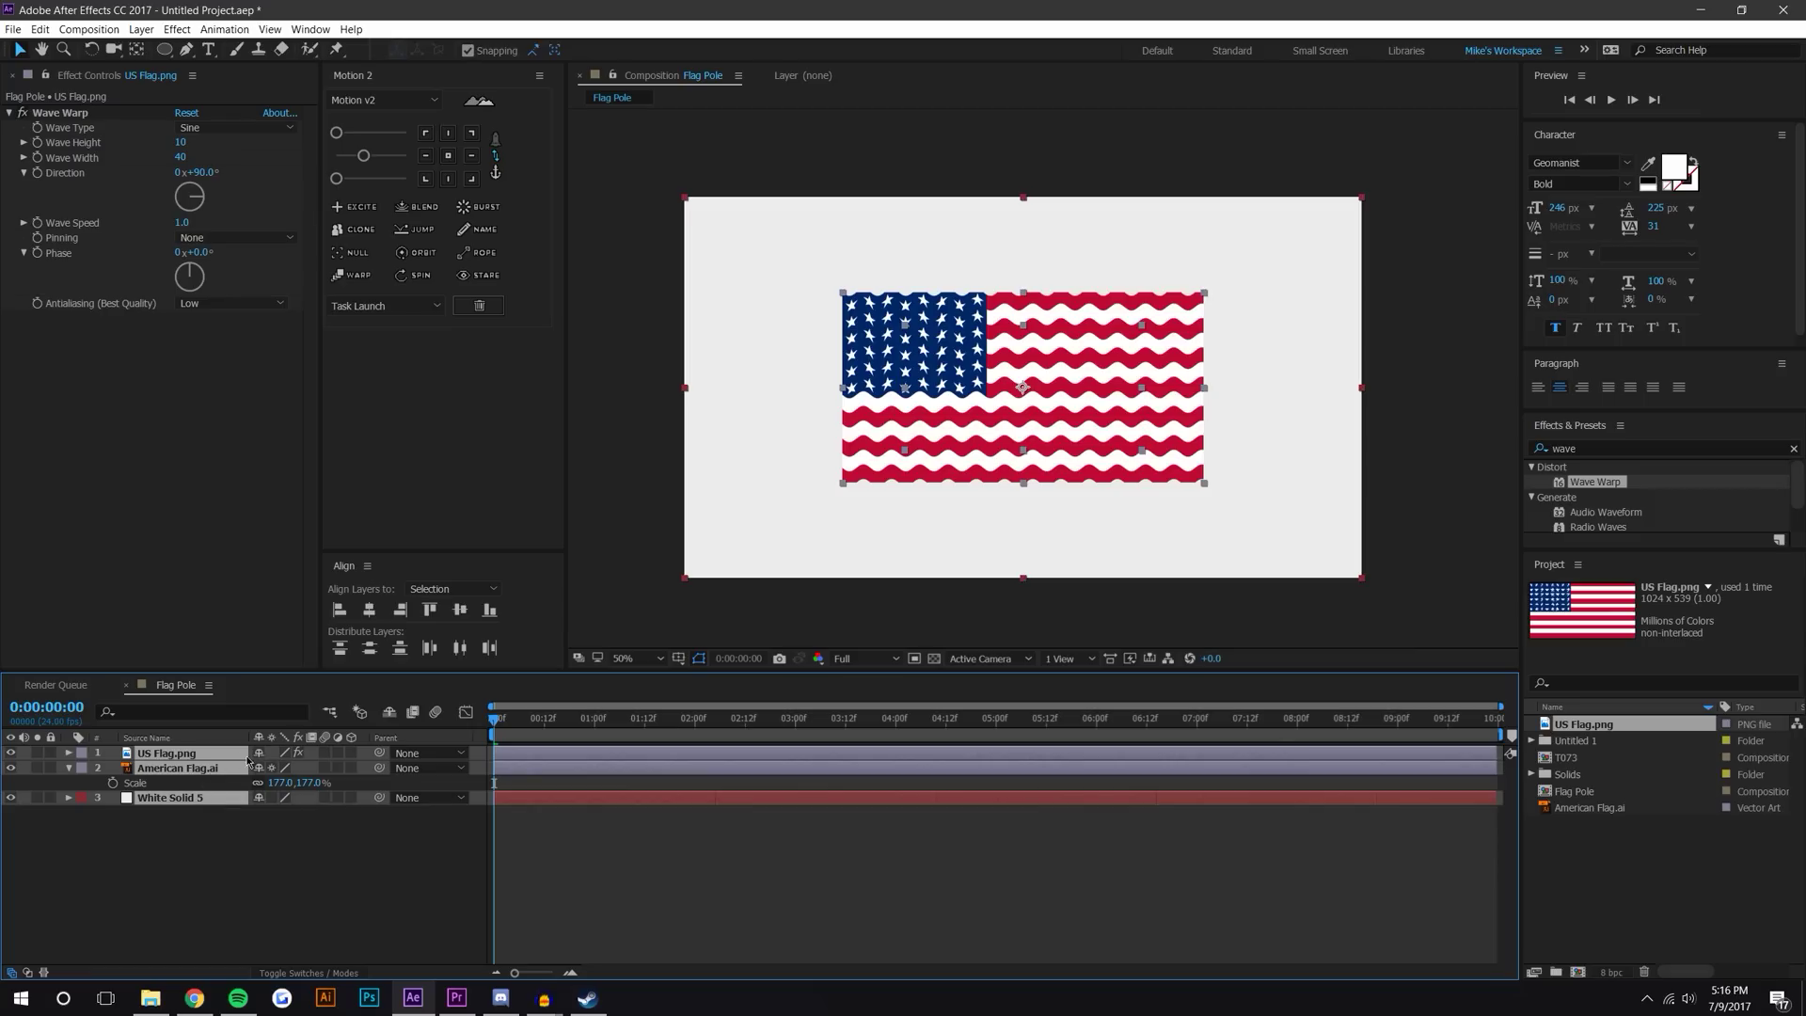
{"action": "left_click", "coordinate": [35, 114]}
{"action": "key", "text": "Delete"}
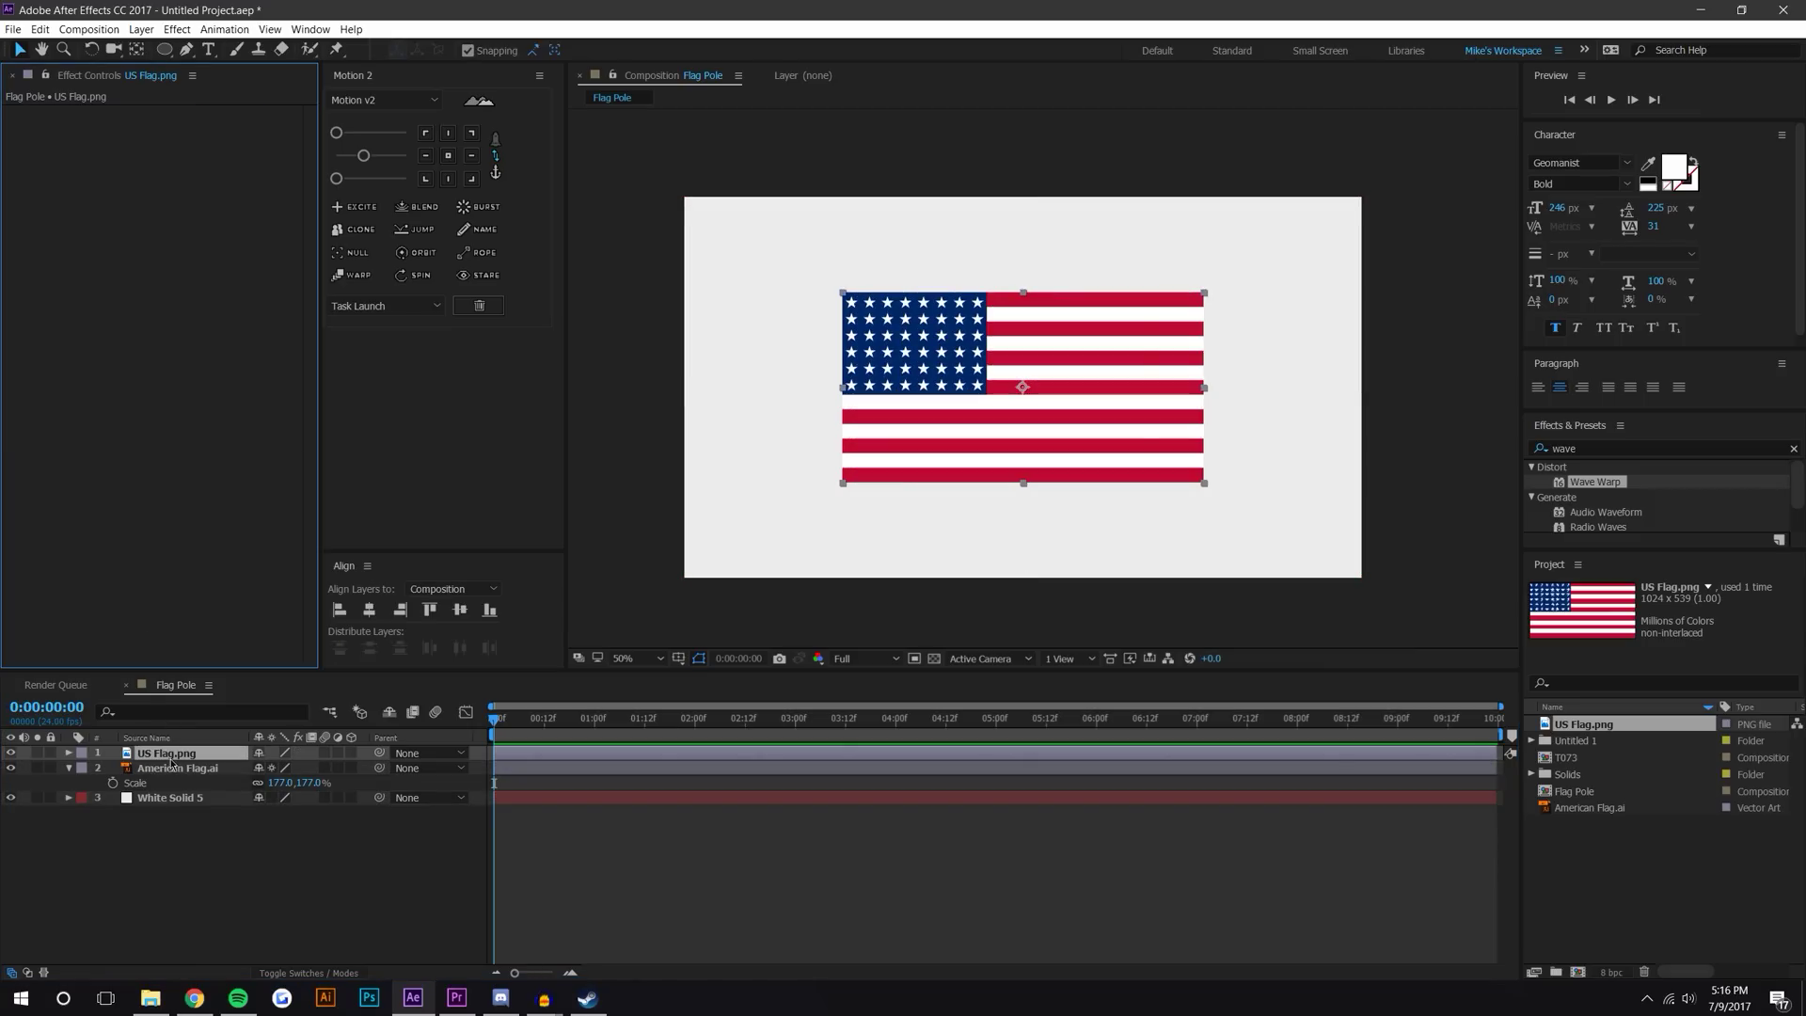
Test pre-composing the layers into Pre-comp 1 with Wave Warp and 103.4% scale, then undo.
{"action": "left_click", "coordinate": [171, 802], "text": "shift"}
{"action": "key", "text": "ctrl+shift+c"}
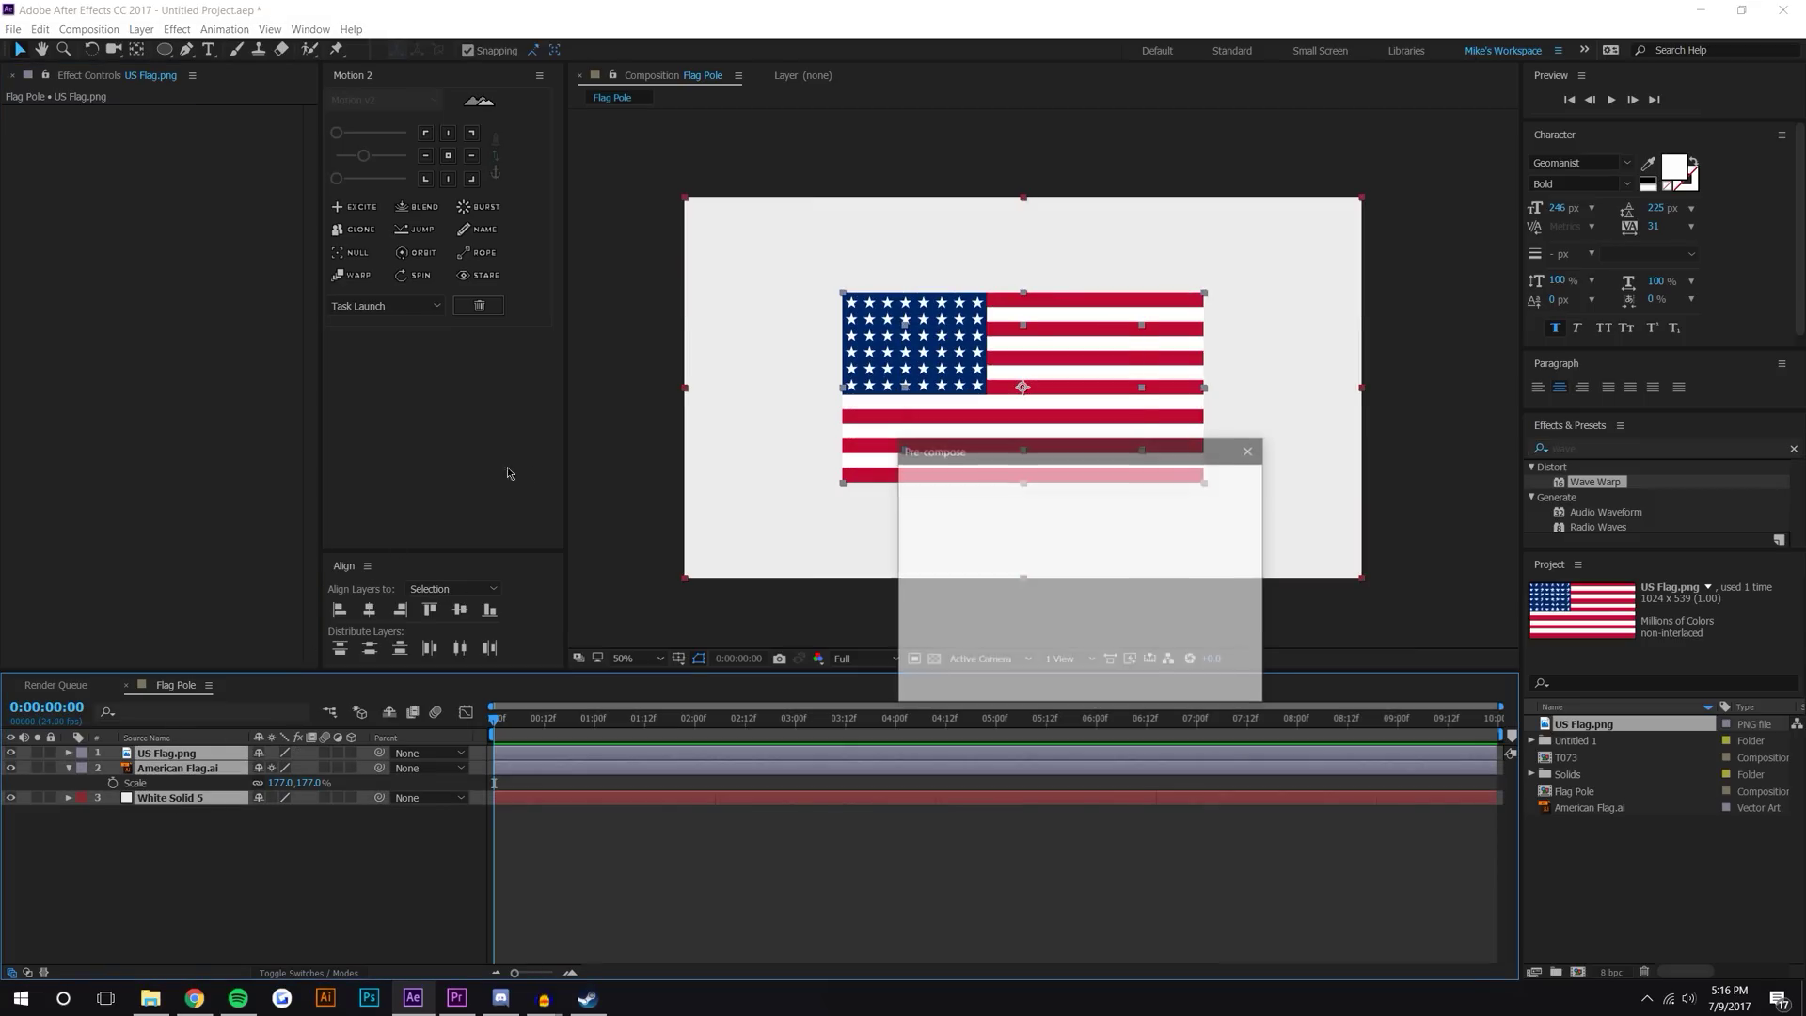
{"action": "key", "text": "Return"}
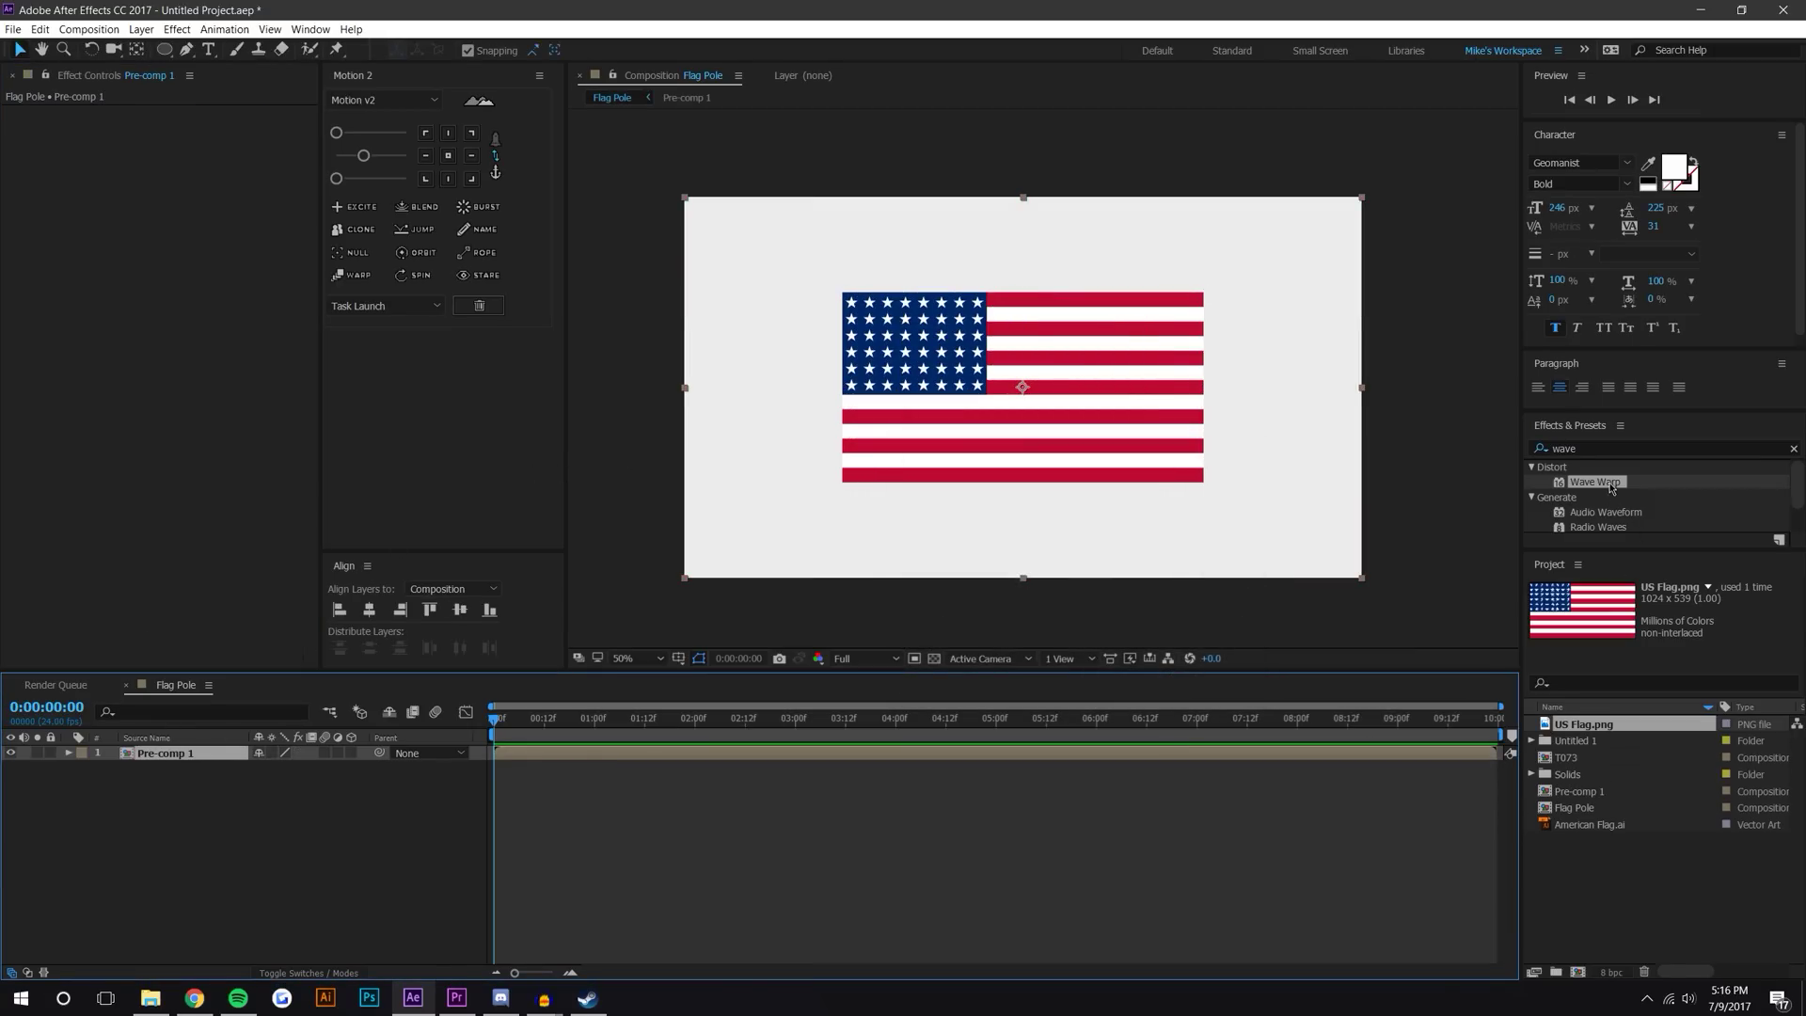
{"action": "mouse_move", "coordinate": [1611, 487]}
{"action": "left_mouse_down"}
{"action": "mouse_move", "coordinate": [978, 395]}
{"action": "mouse_move", "coordinate": [967, 425]}
{"action": "left_mouse_up"}
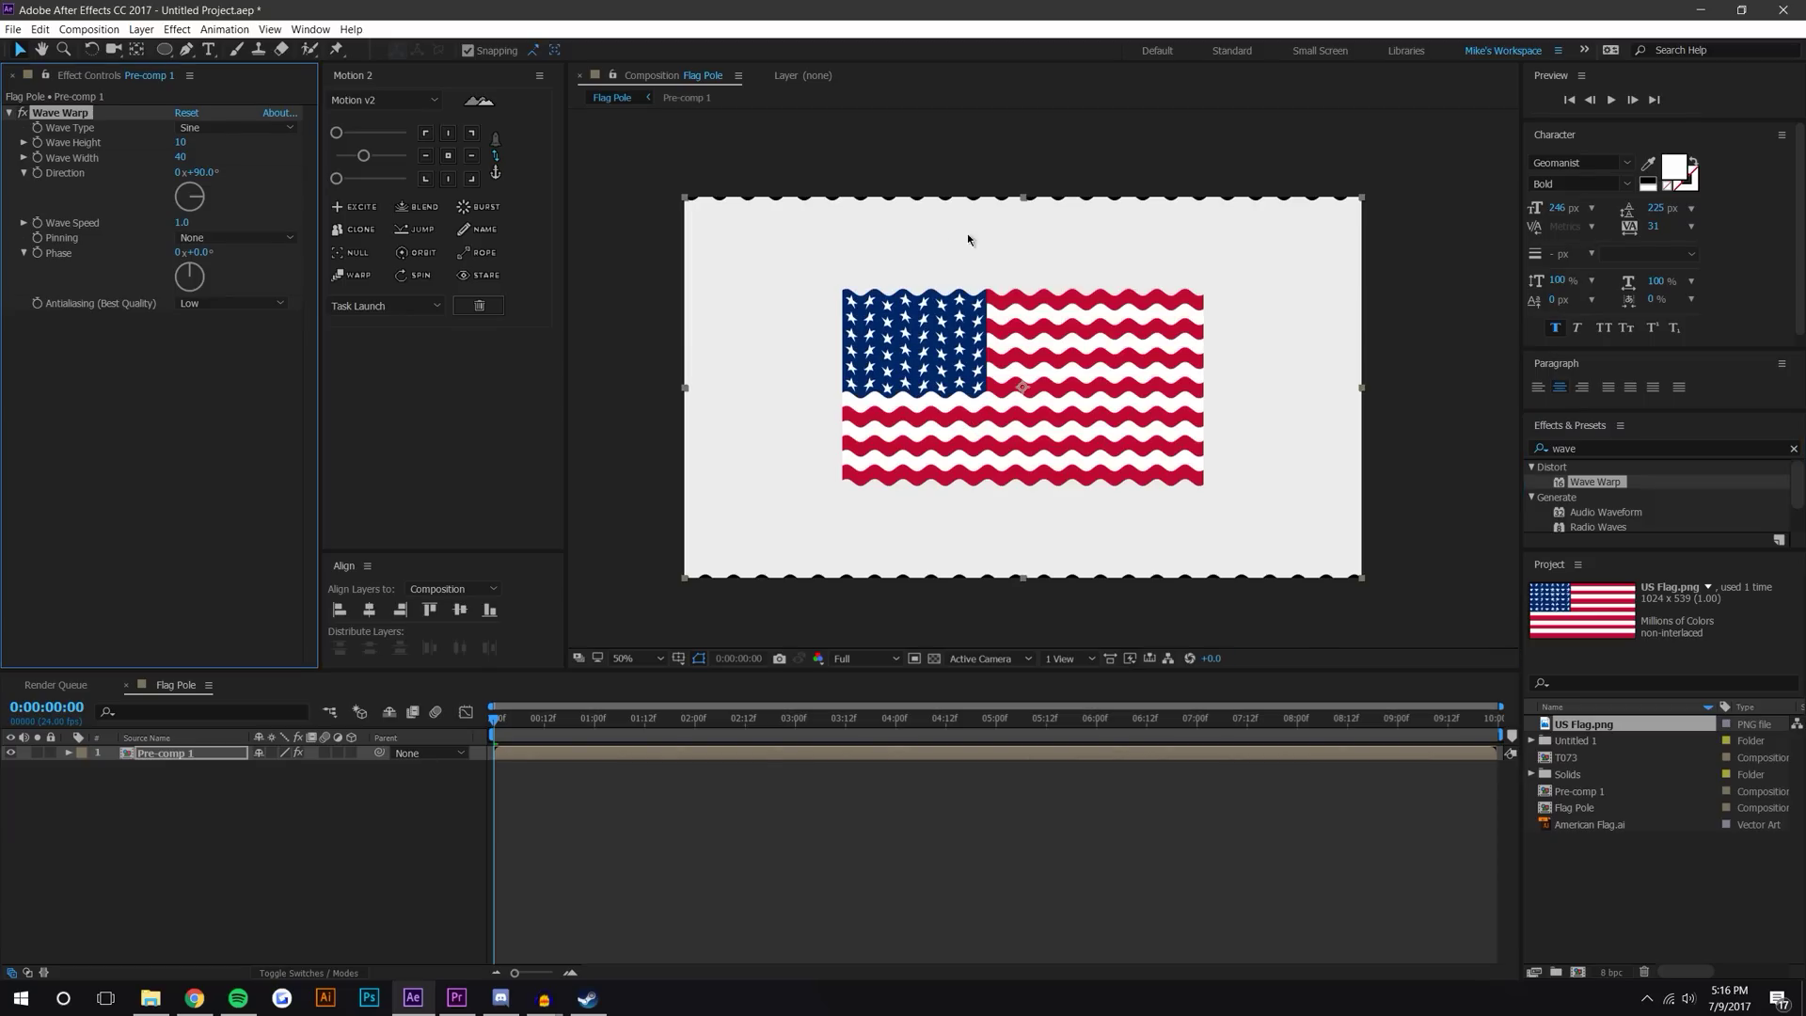
{"action": "key", "text": "s"}
{"action": "left_click_drag", "start_coordinate": [275, 767], "coordinate": [293, 767]}
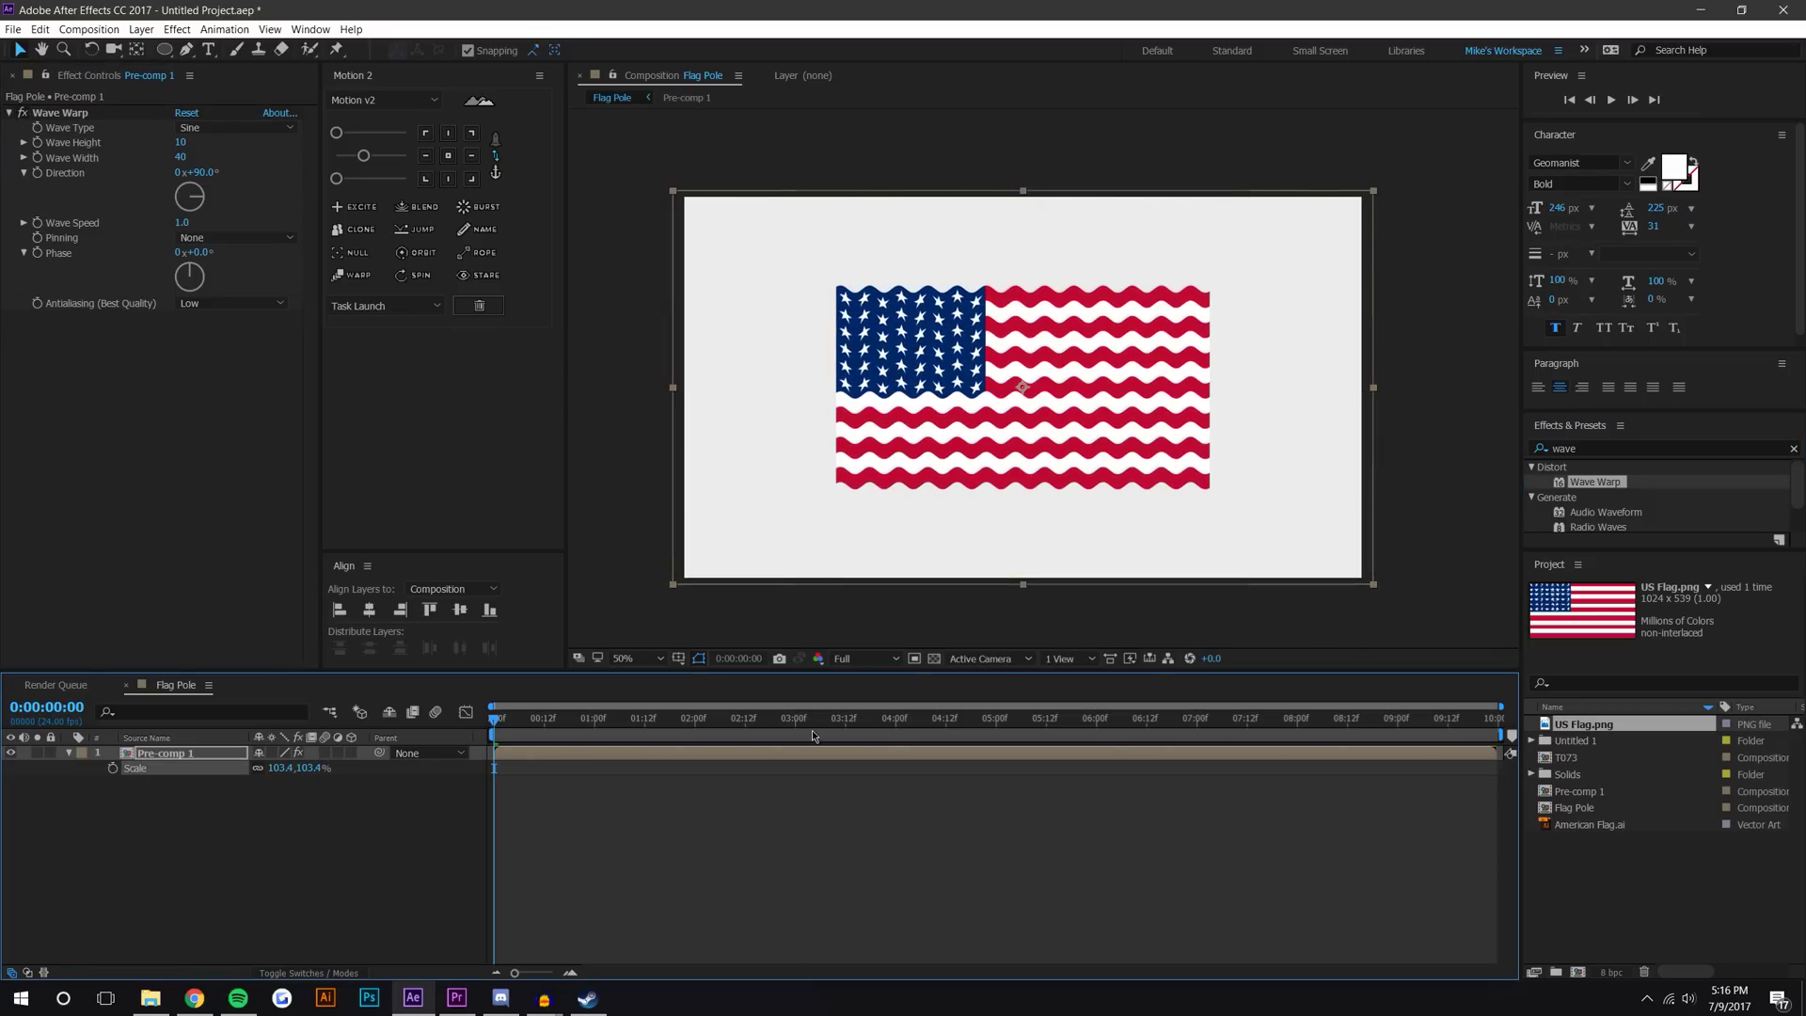
{"action": "key", "text": "ctrl+z"}
{"action": "key", "text": "ctrl+z"}
{"action": "key", "text": "ctrl+z"}
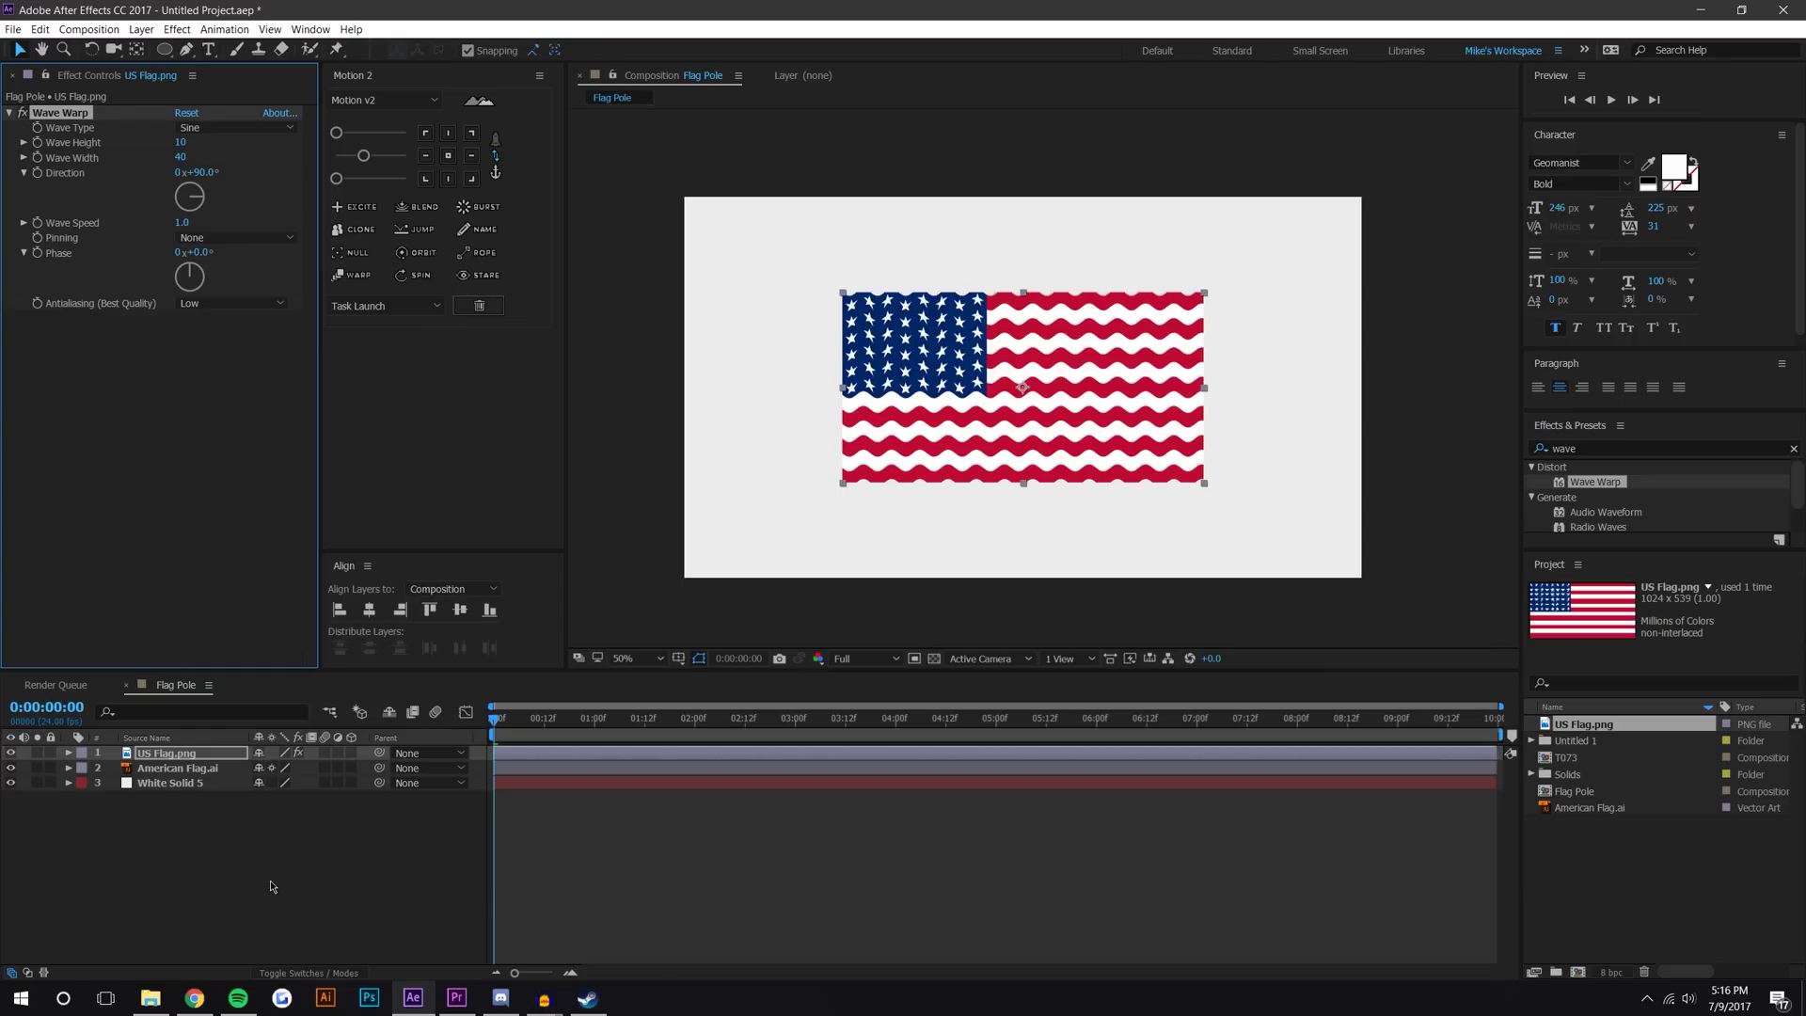
Delete the US Flag.png layer and apply Wave Warp to American Flag.ai.
{"action": "key", "text": "Delete"}
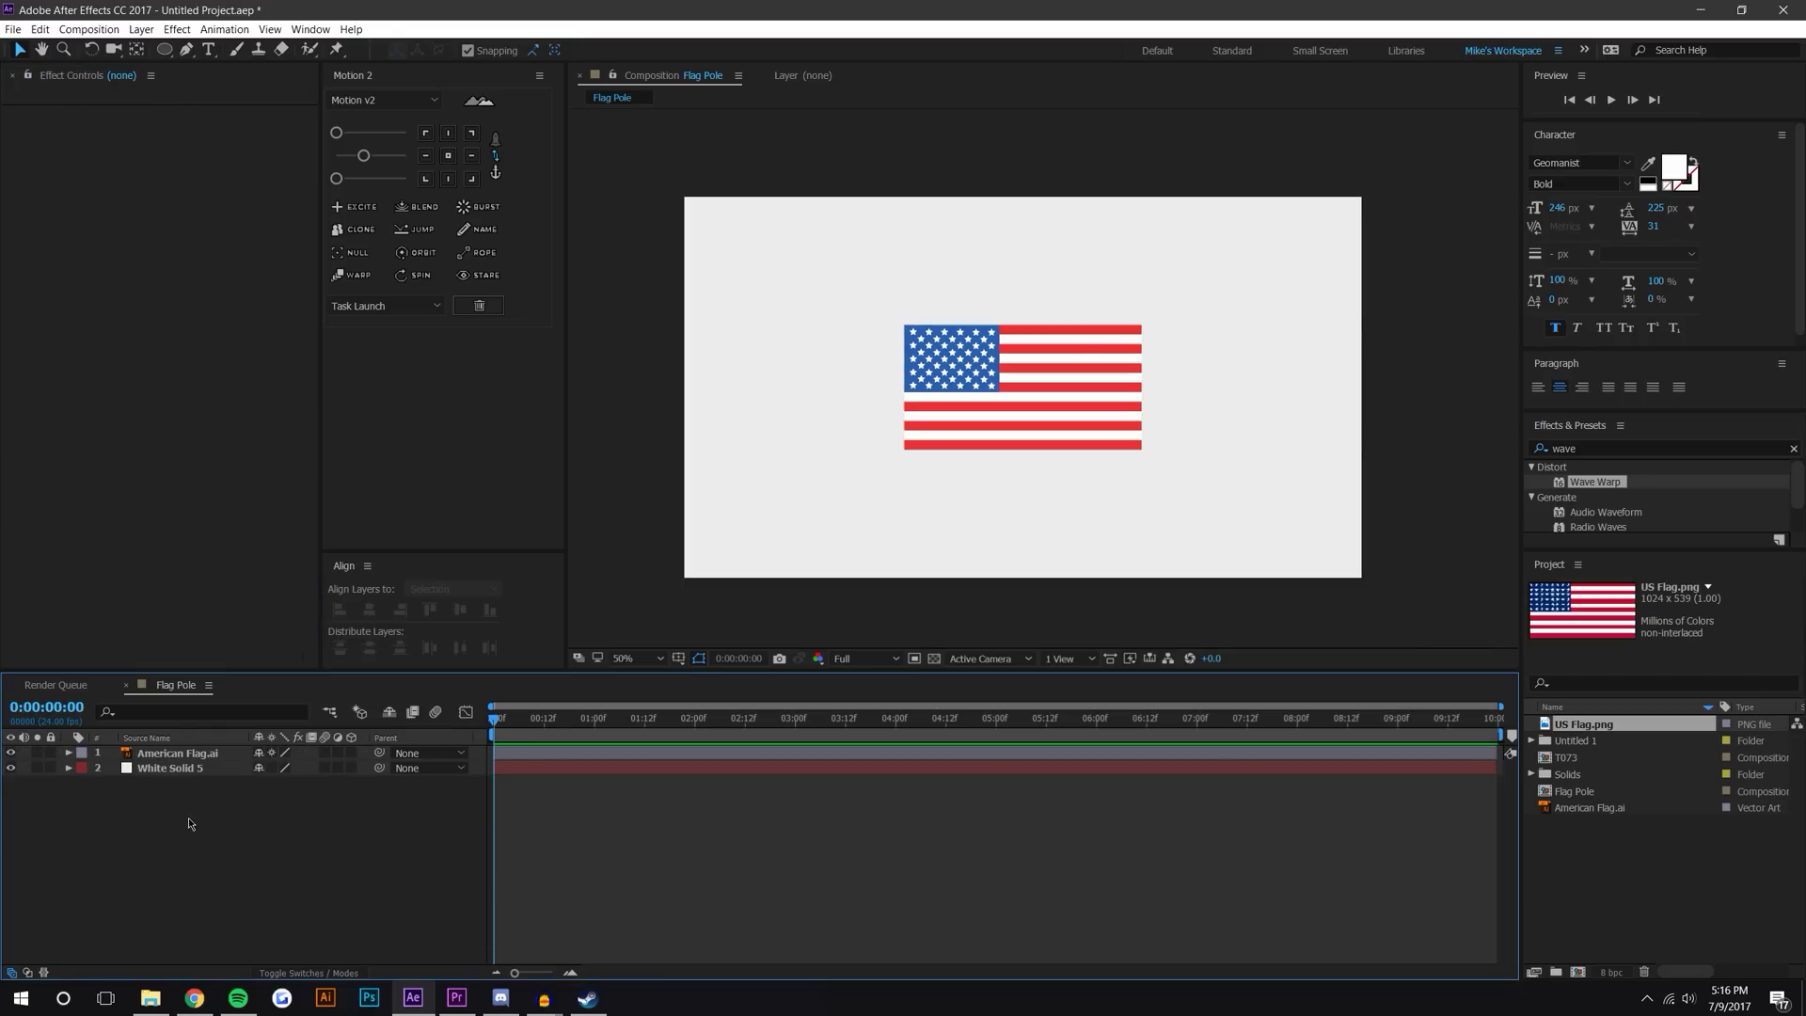
{"action": "left_click", "coordinate": [940, 424]}
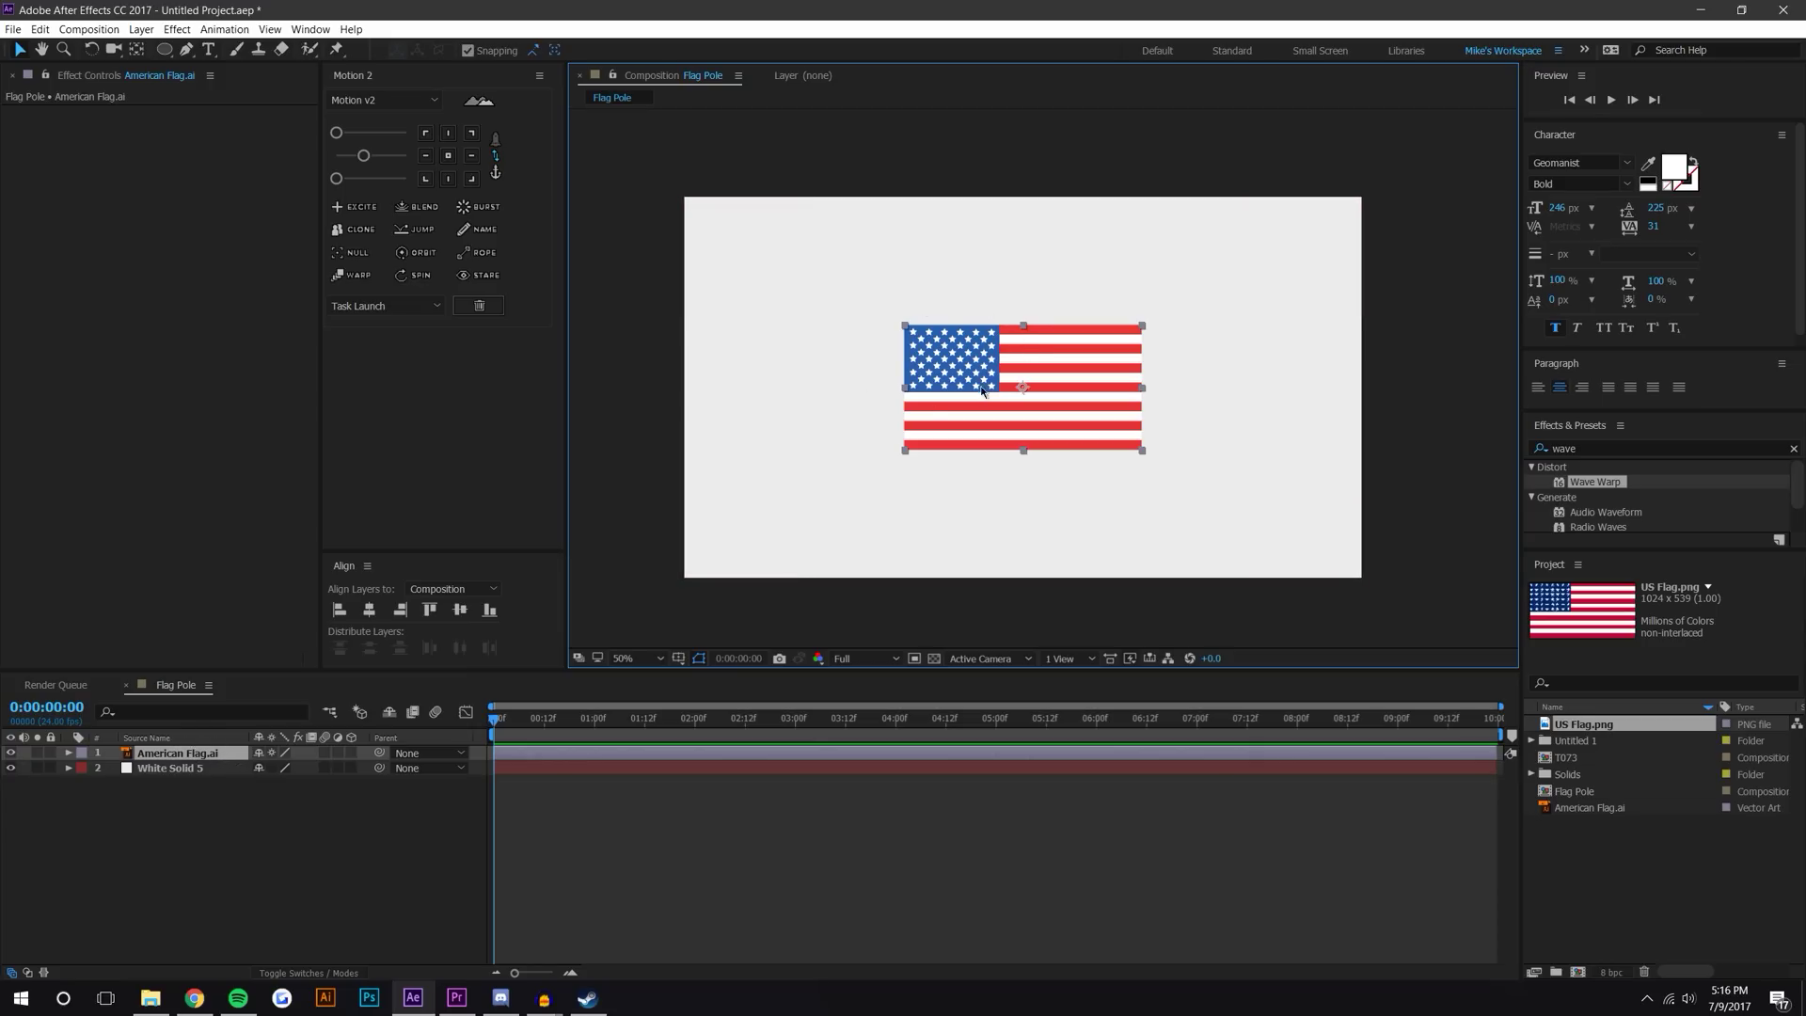
{"action": "left_click", "coordinate": [928, 878]}
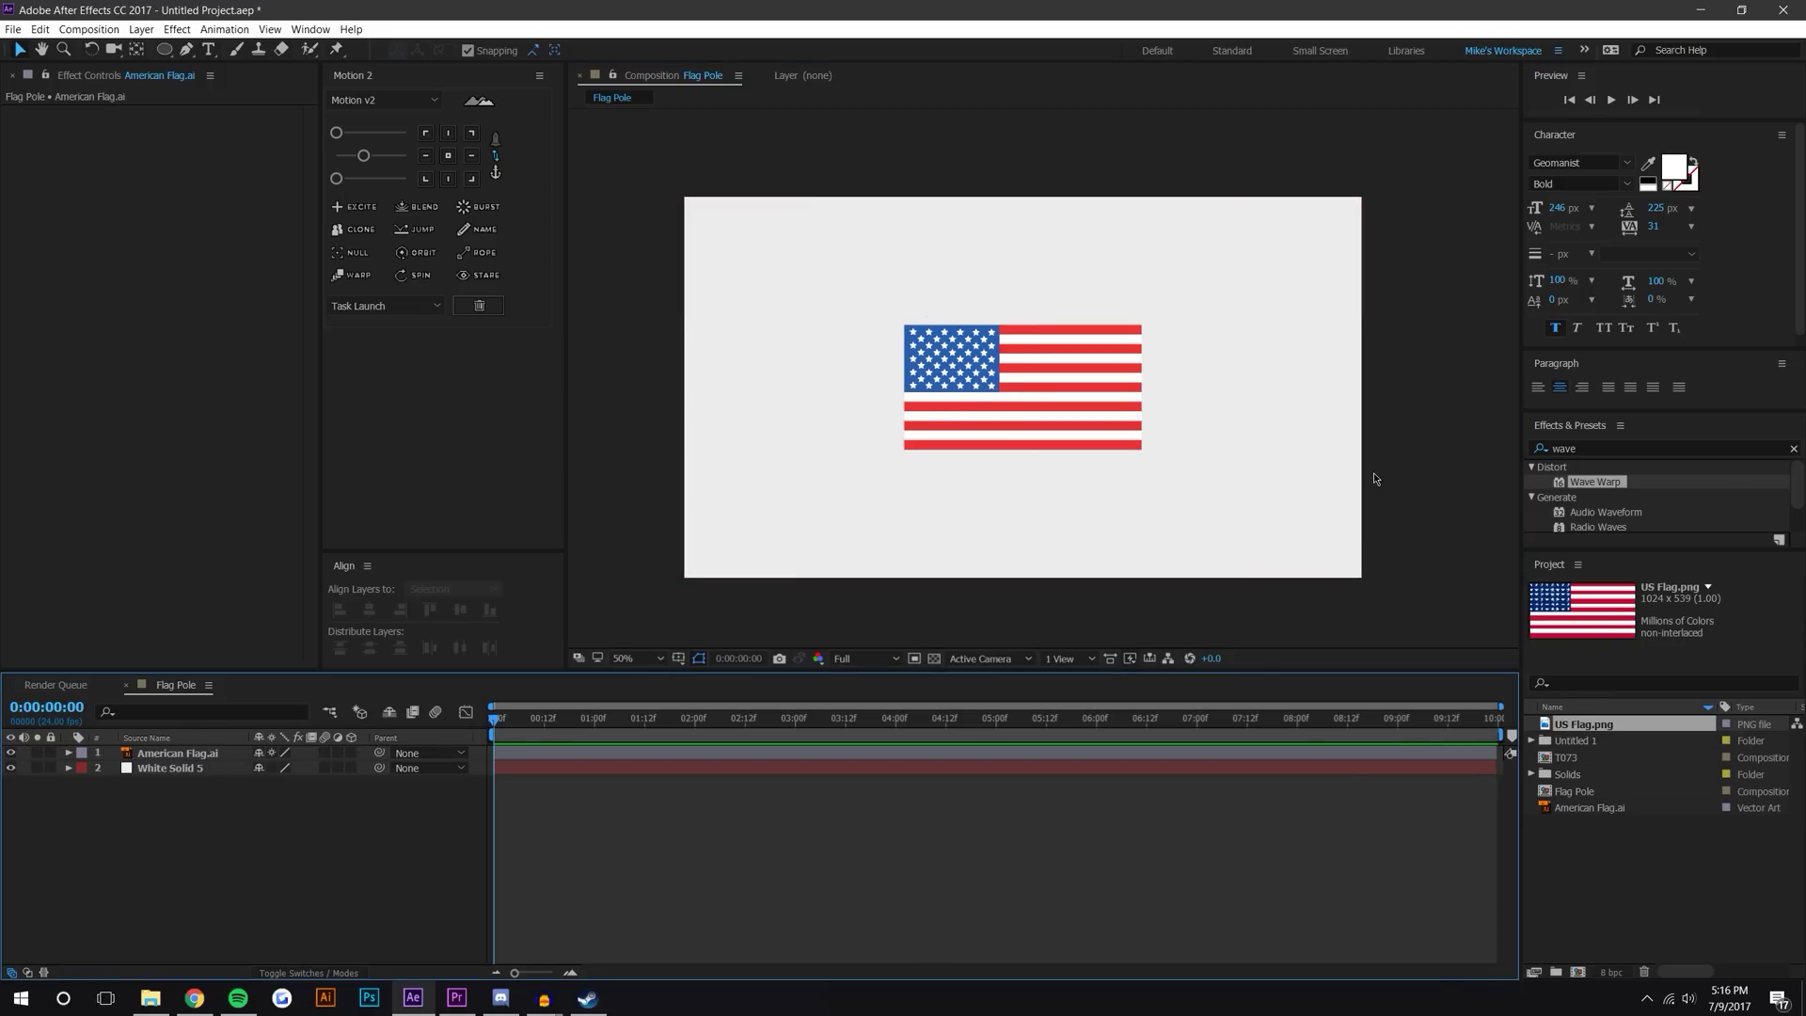
{"action": "left_click_drag", "start_coordinate": [1605, 482], "coordinate": [1081, 411]}
{"action": "key", "text": "slash"}
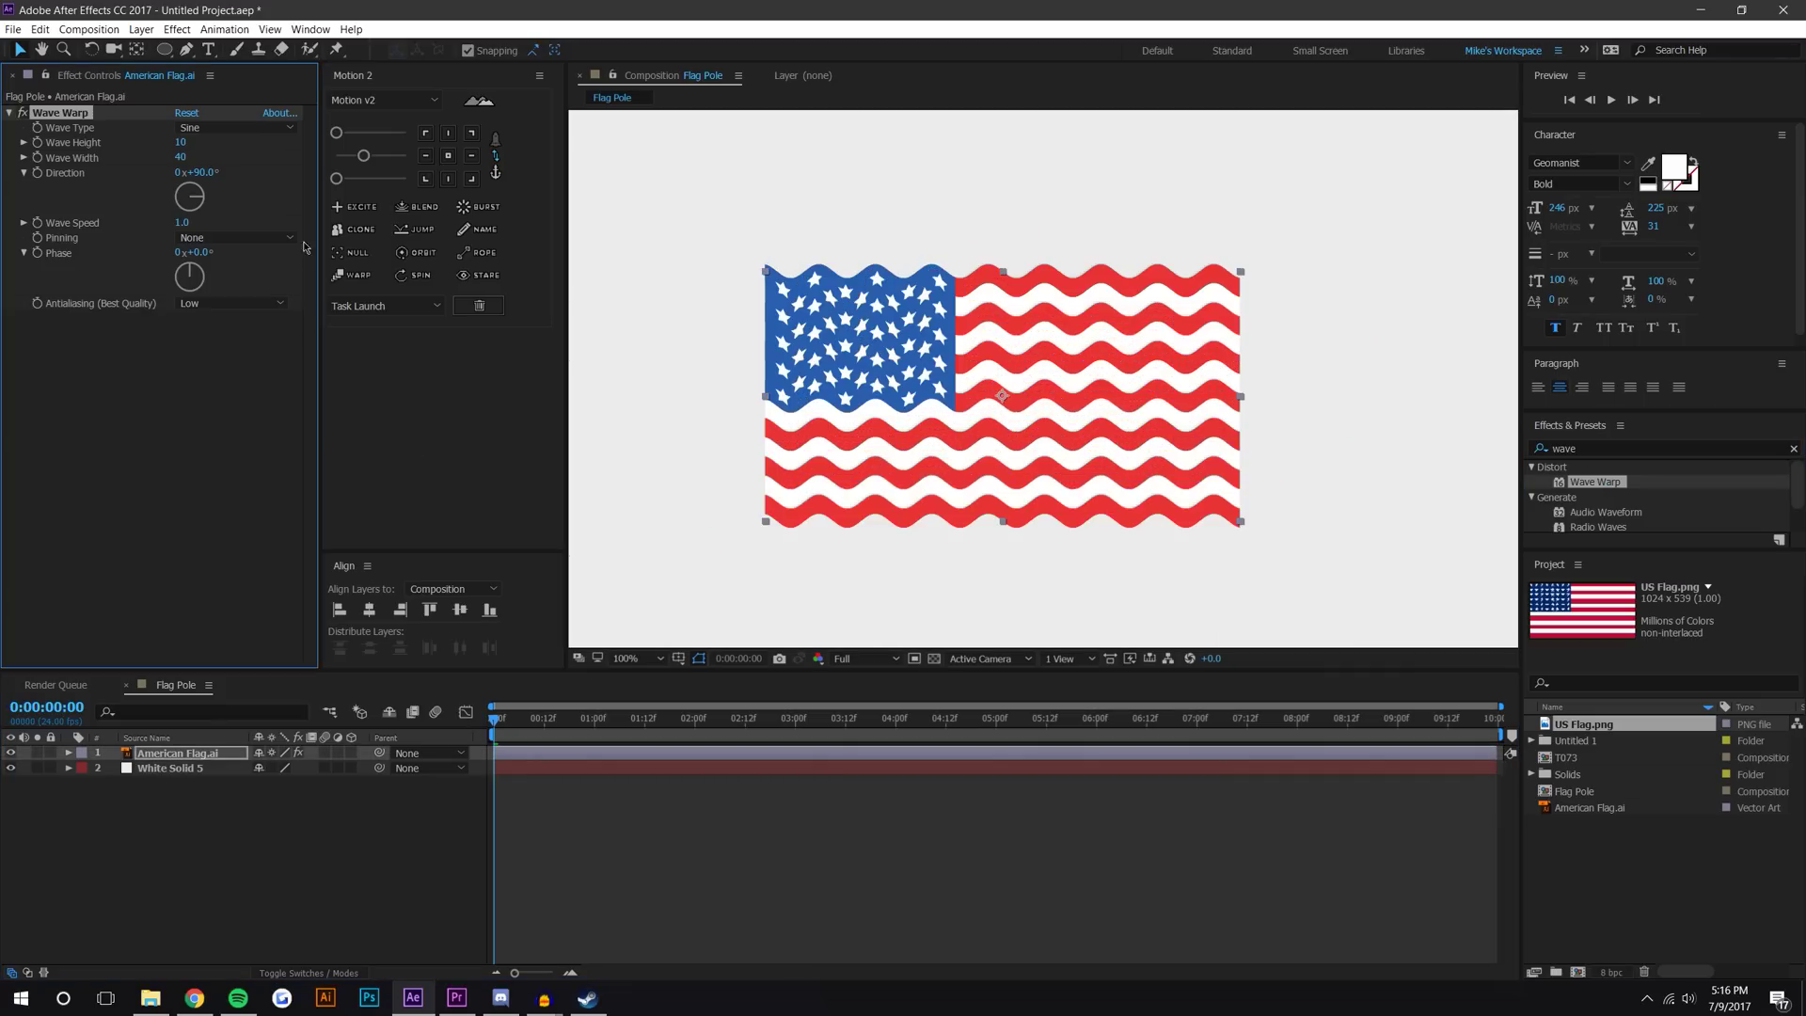
Preview the waving flag at Half resolution, then stop playback at the start.
{"action": "left_click", "coordinate": [1614, 100]}
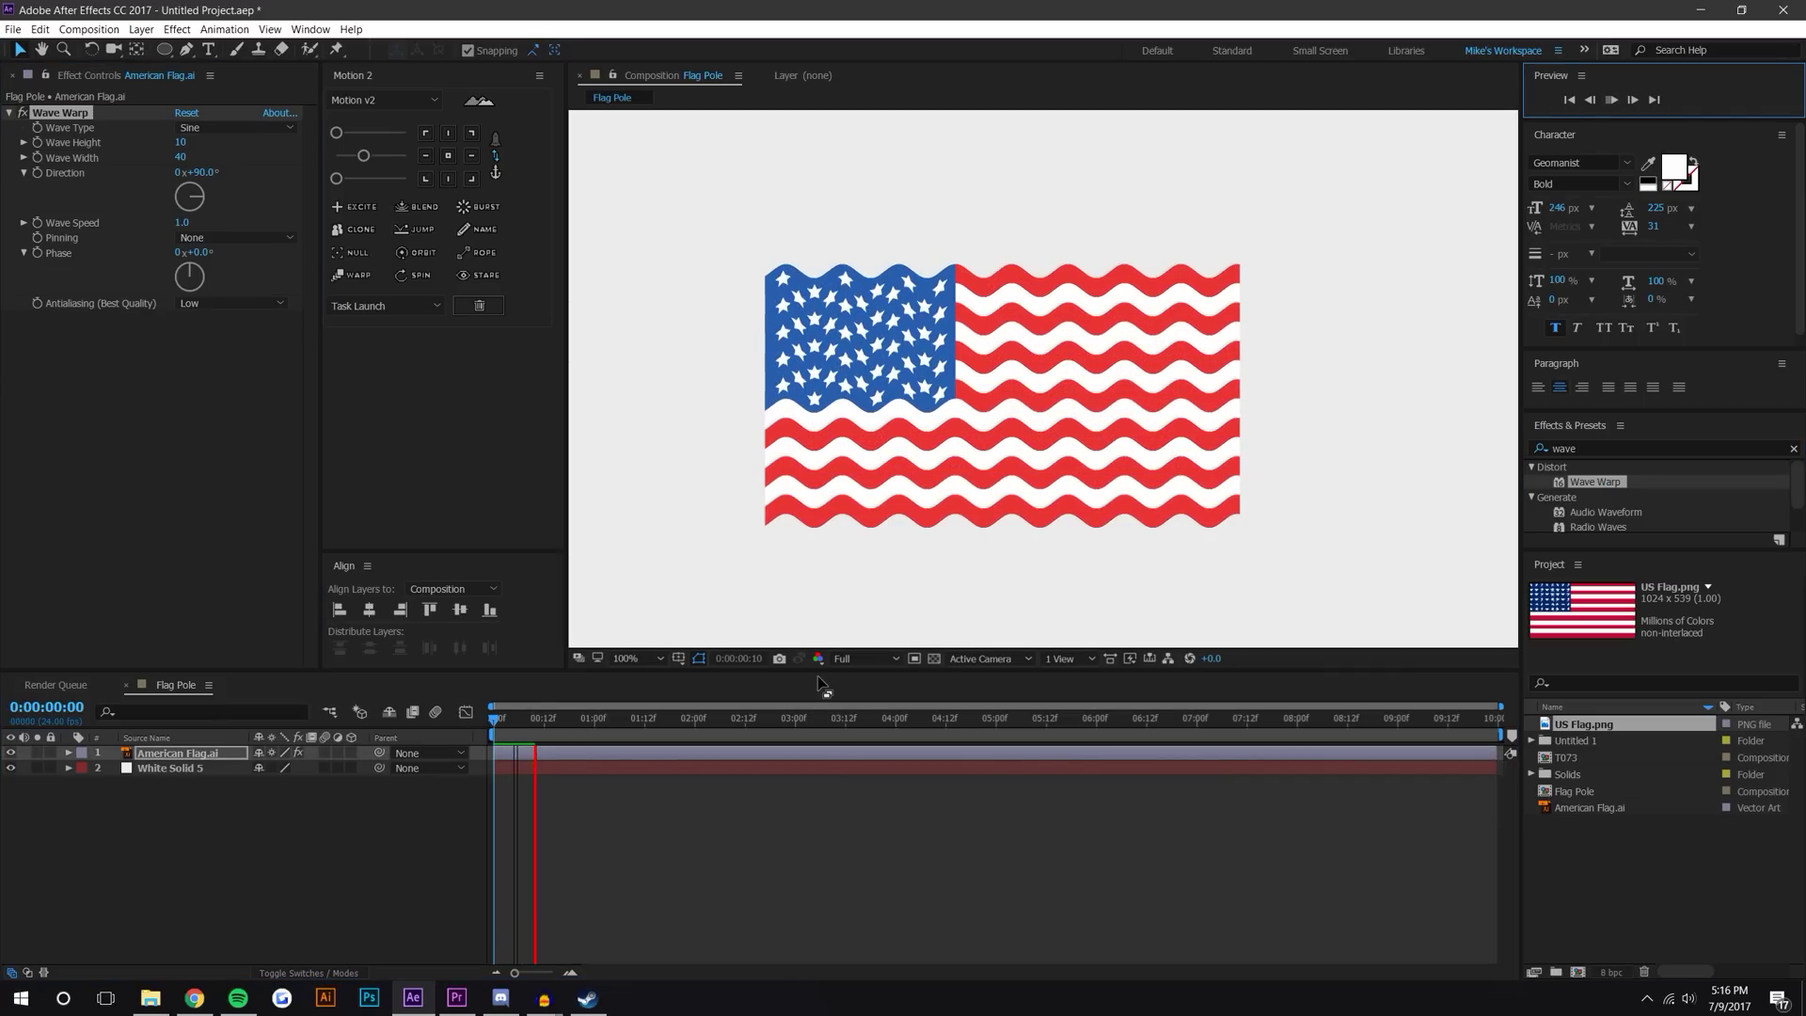
{"action": "left_click", "coordinate": [861, 658]}
{"action": "left_click", "coordinate": [862, 717]}
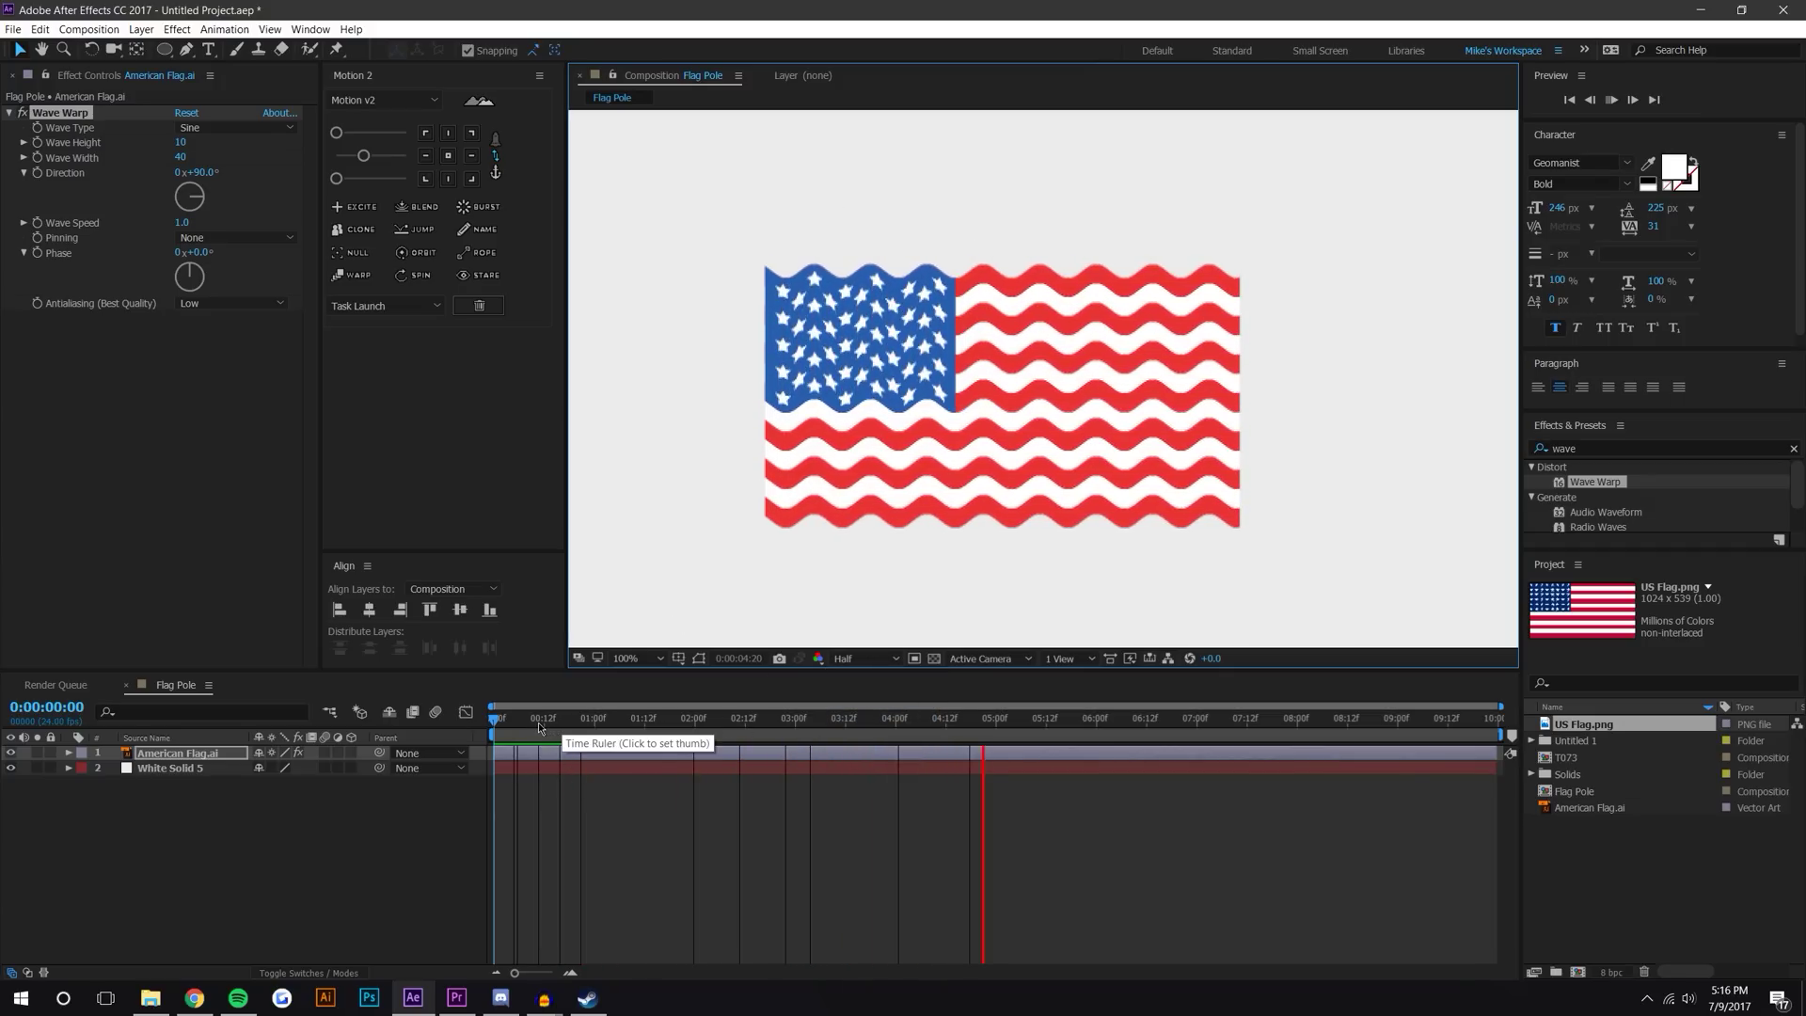
{"action": "left_click", "coordinate": [489, 717]}
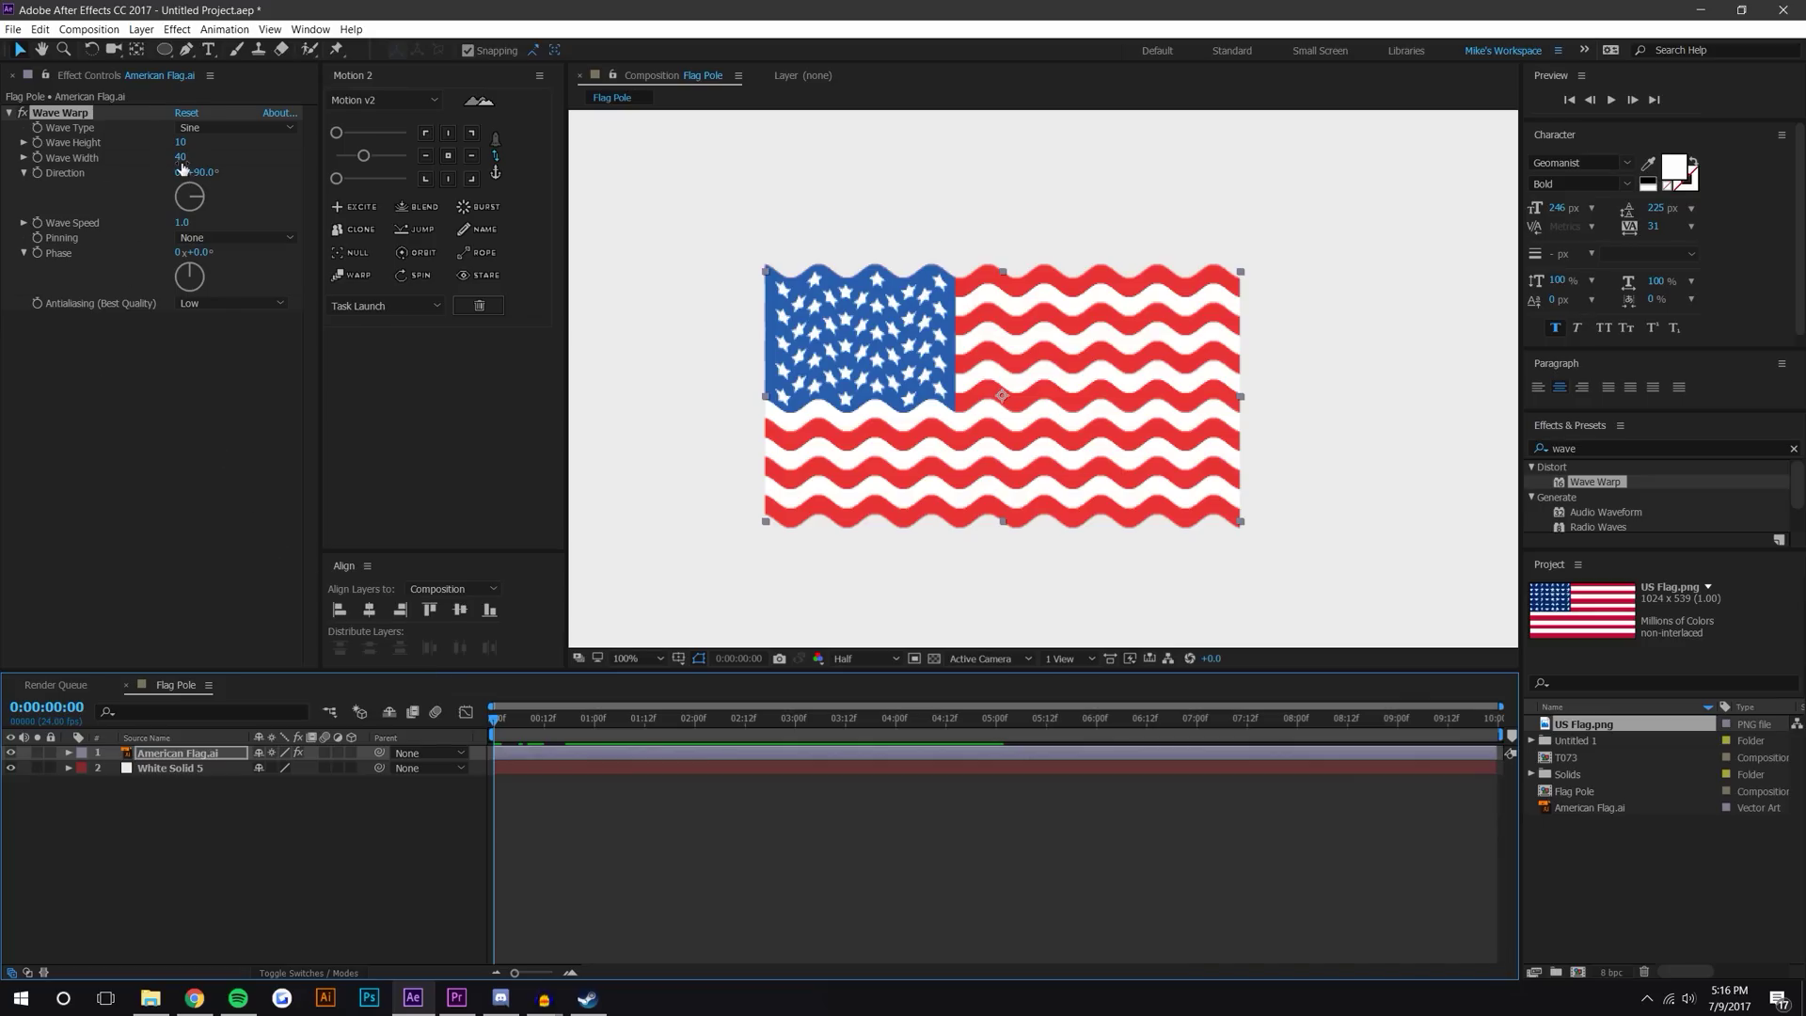
Set Wave Warp's Wave Width to 202 with High antialiasing and preview the flag.
{"action": "left_click_drag", "start_coordinate": [182, 162], "coordinate": [1605, 389]}
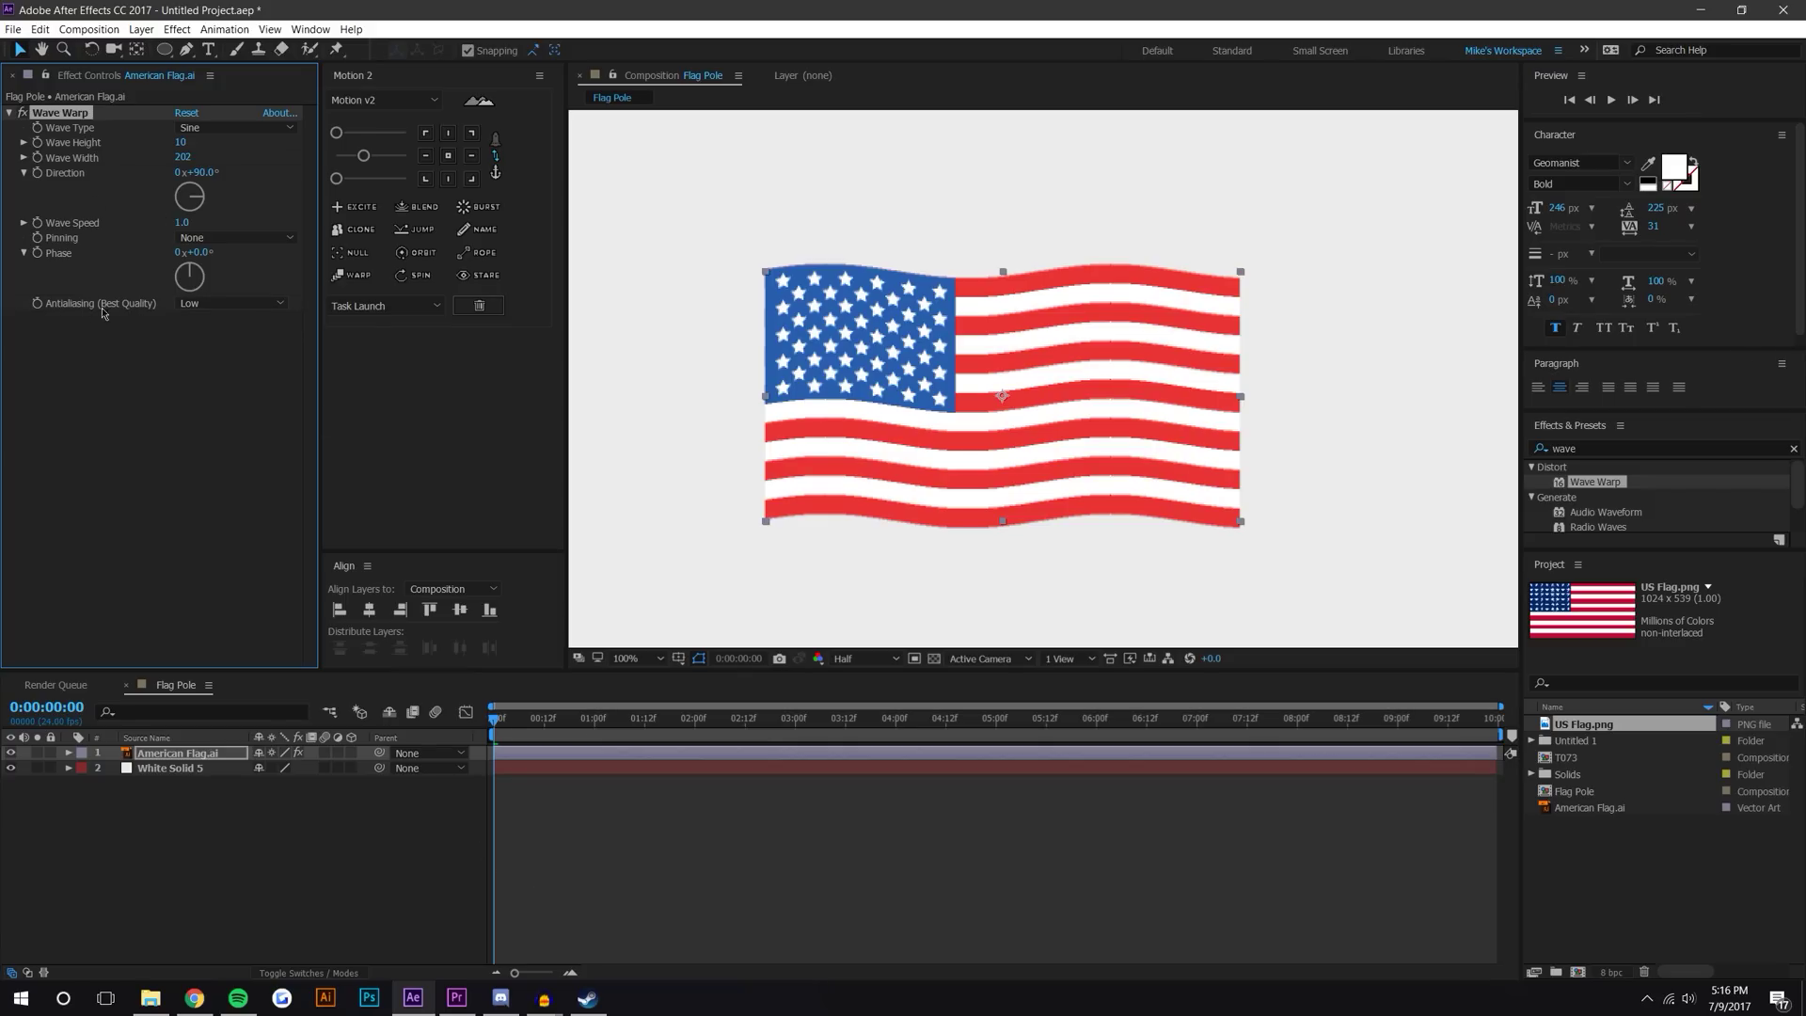
{"action": "left_click", "coordinate": [208, 307]}
{"action": "left_click", "coordinate": [218, 358]}
{"action": "left_click", "coordinate": [208, 303]}
{"action": "left_click", "coordinate": [212, 320]}
{"action": "left_click", "coordinate": [207, 303]}
{"action": "left_click", "coordinate": [216, 354]}
{"action": "left_click", "coordinate": [1611, 99]}
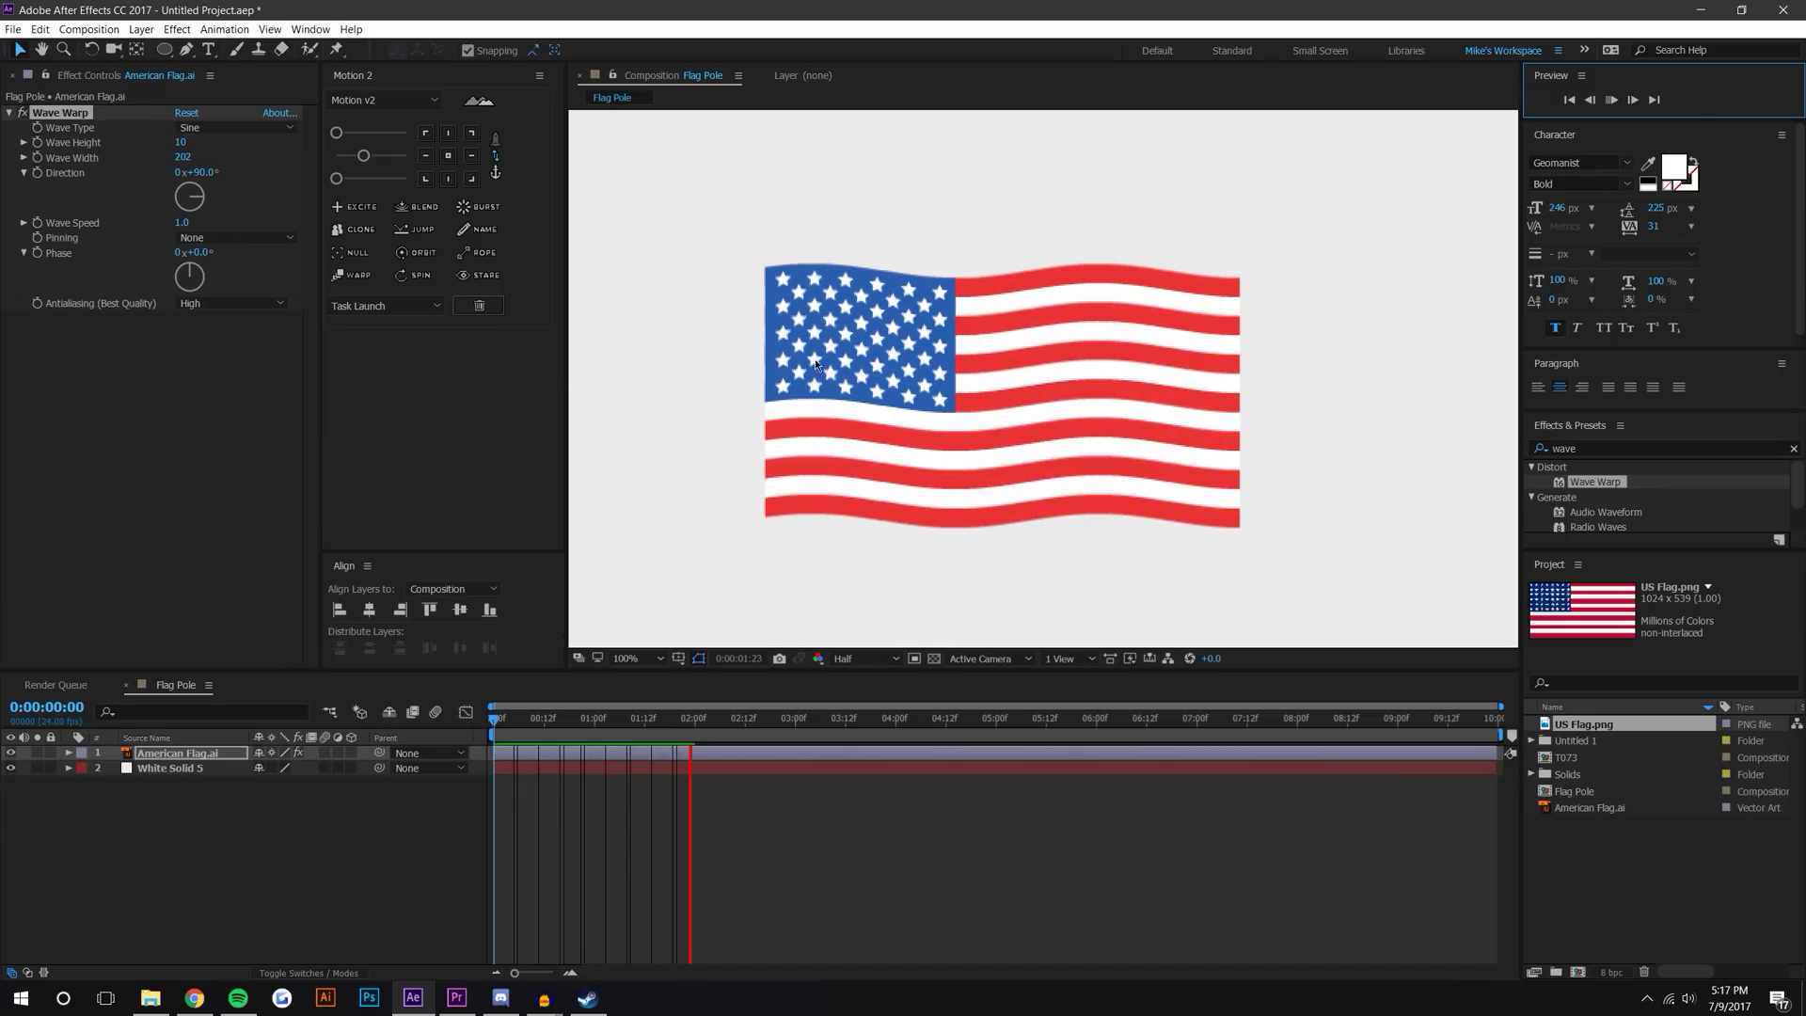
Stop playback and keyframe Wave Height at 10 at 0s and 6 at 2 seconds.
{"action": "key", "text": "space"}
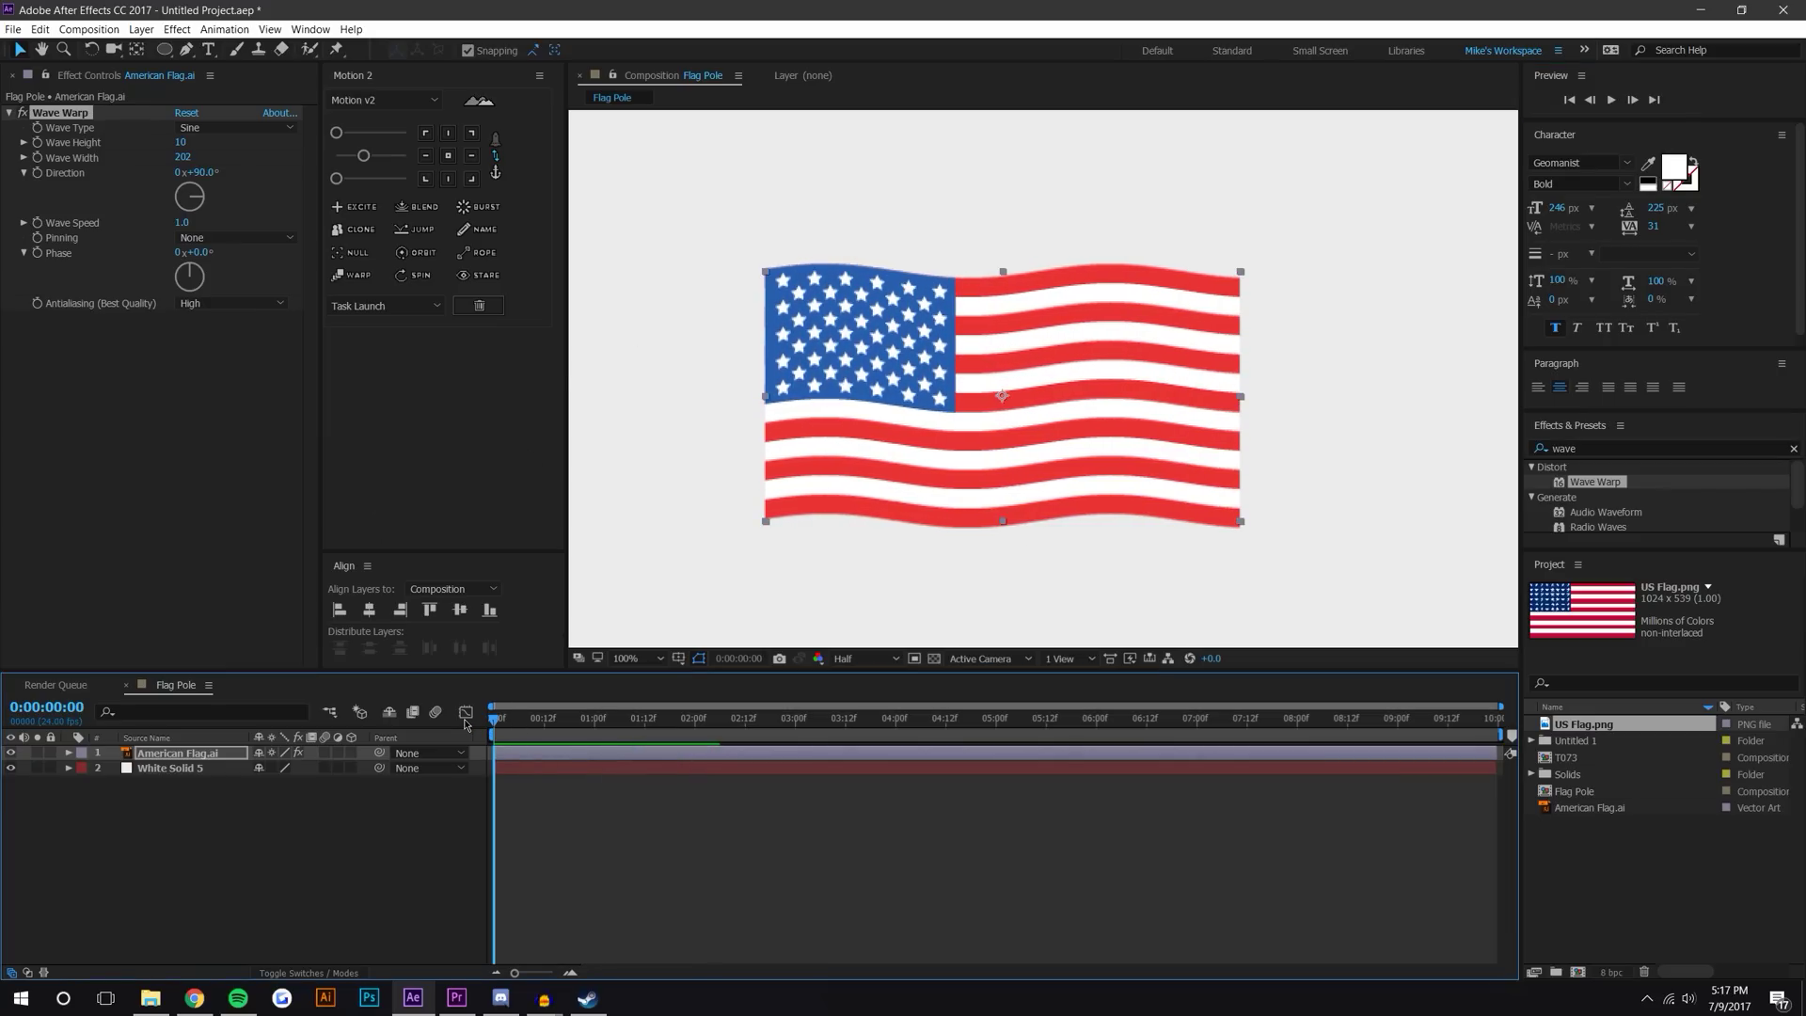
{"action": "left_click", "coordinate": [39, 149]}
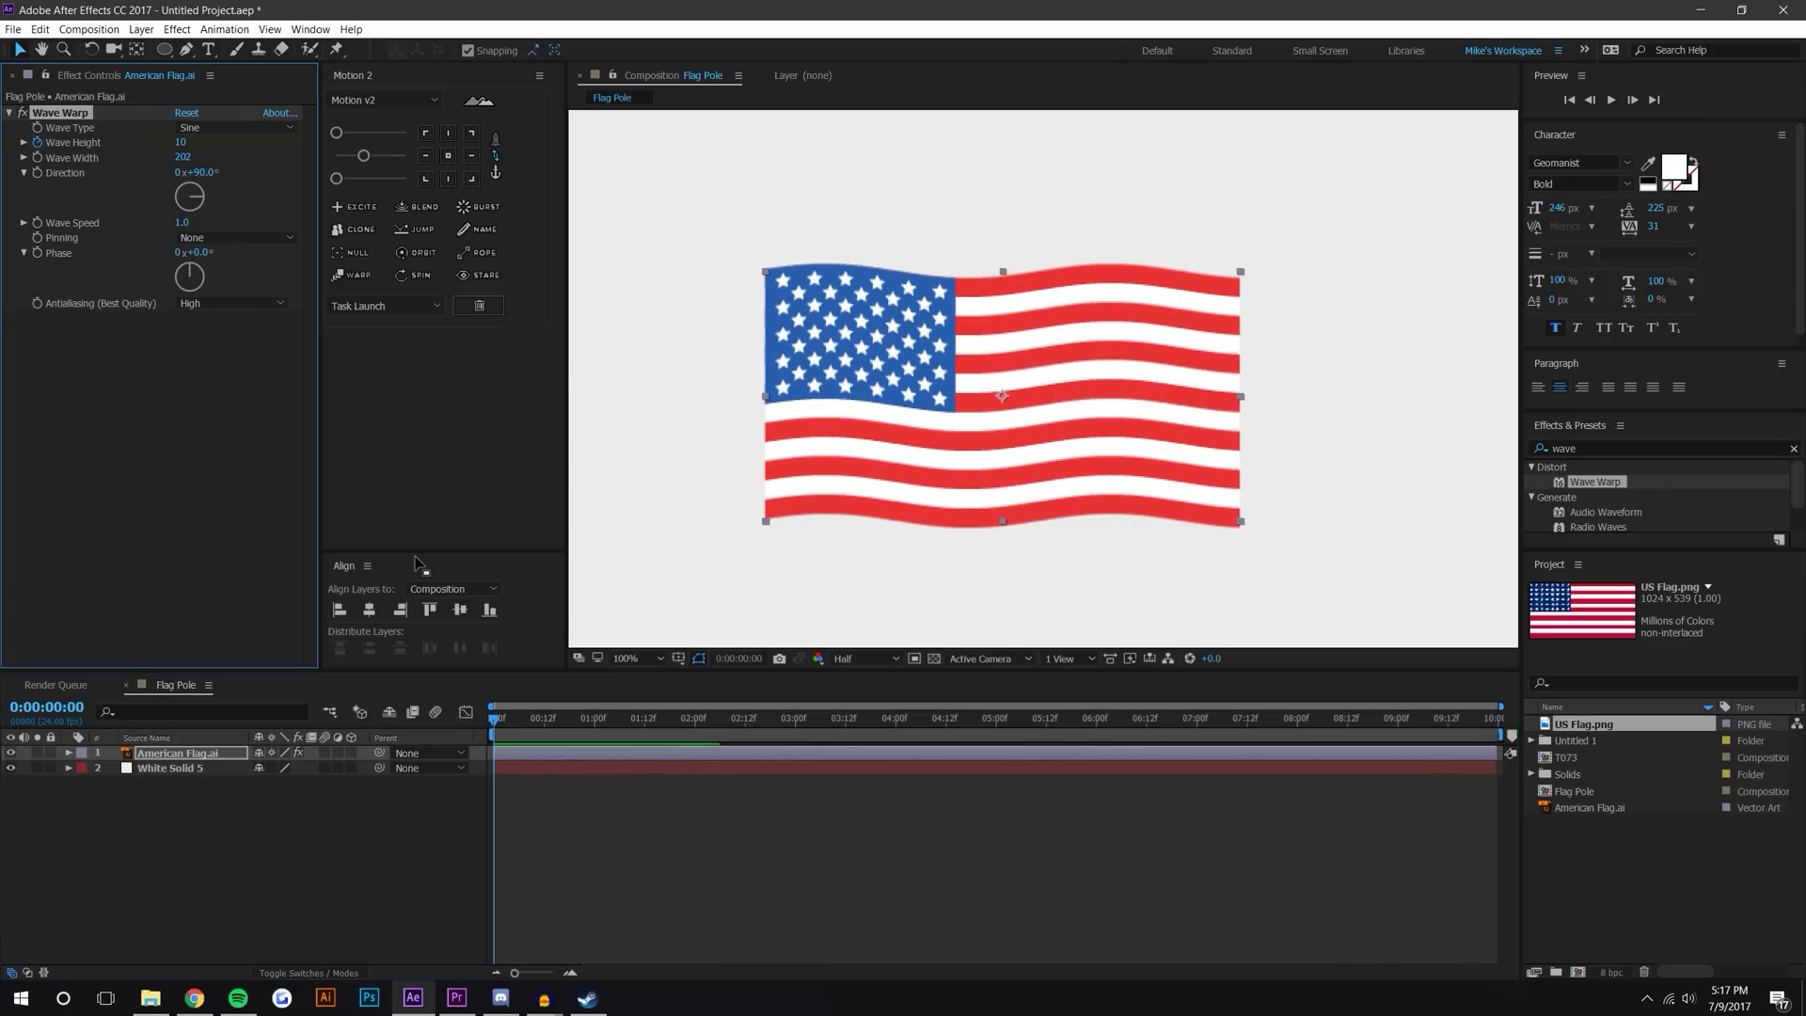
{"action": "key", "text": "u"}
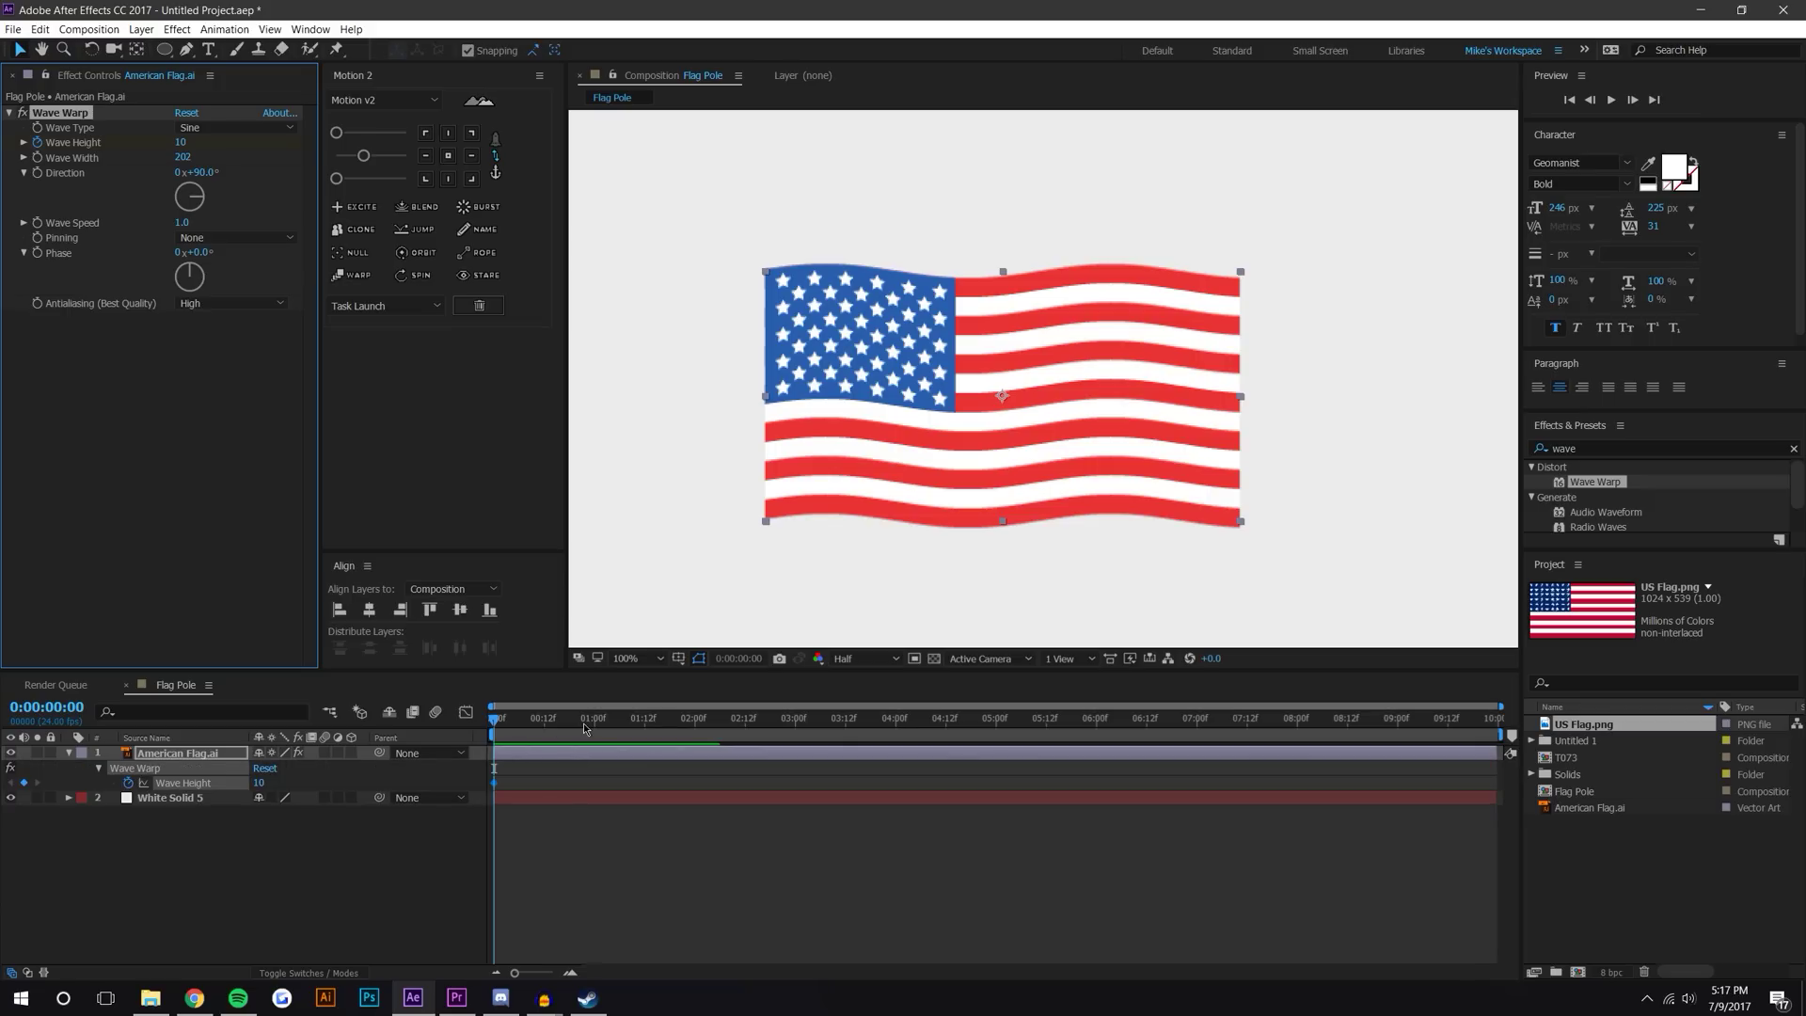
{"action": "left_click", "coordinate": [693, 733]}
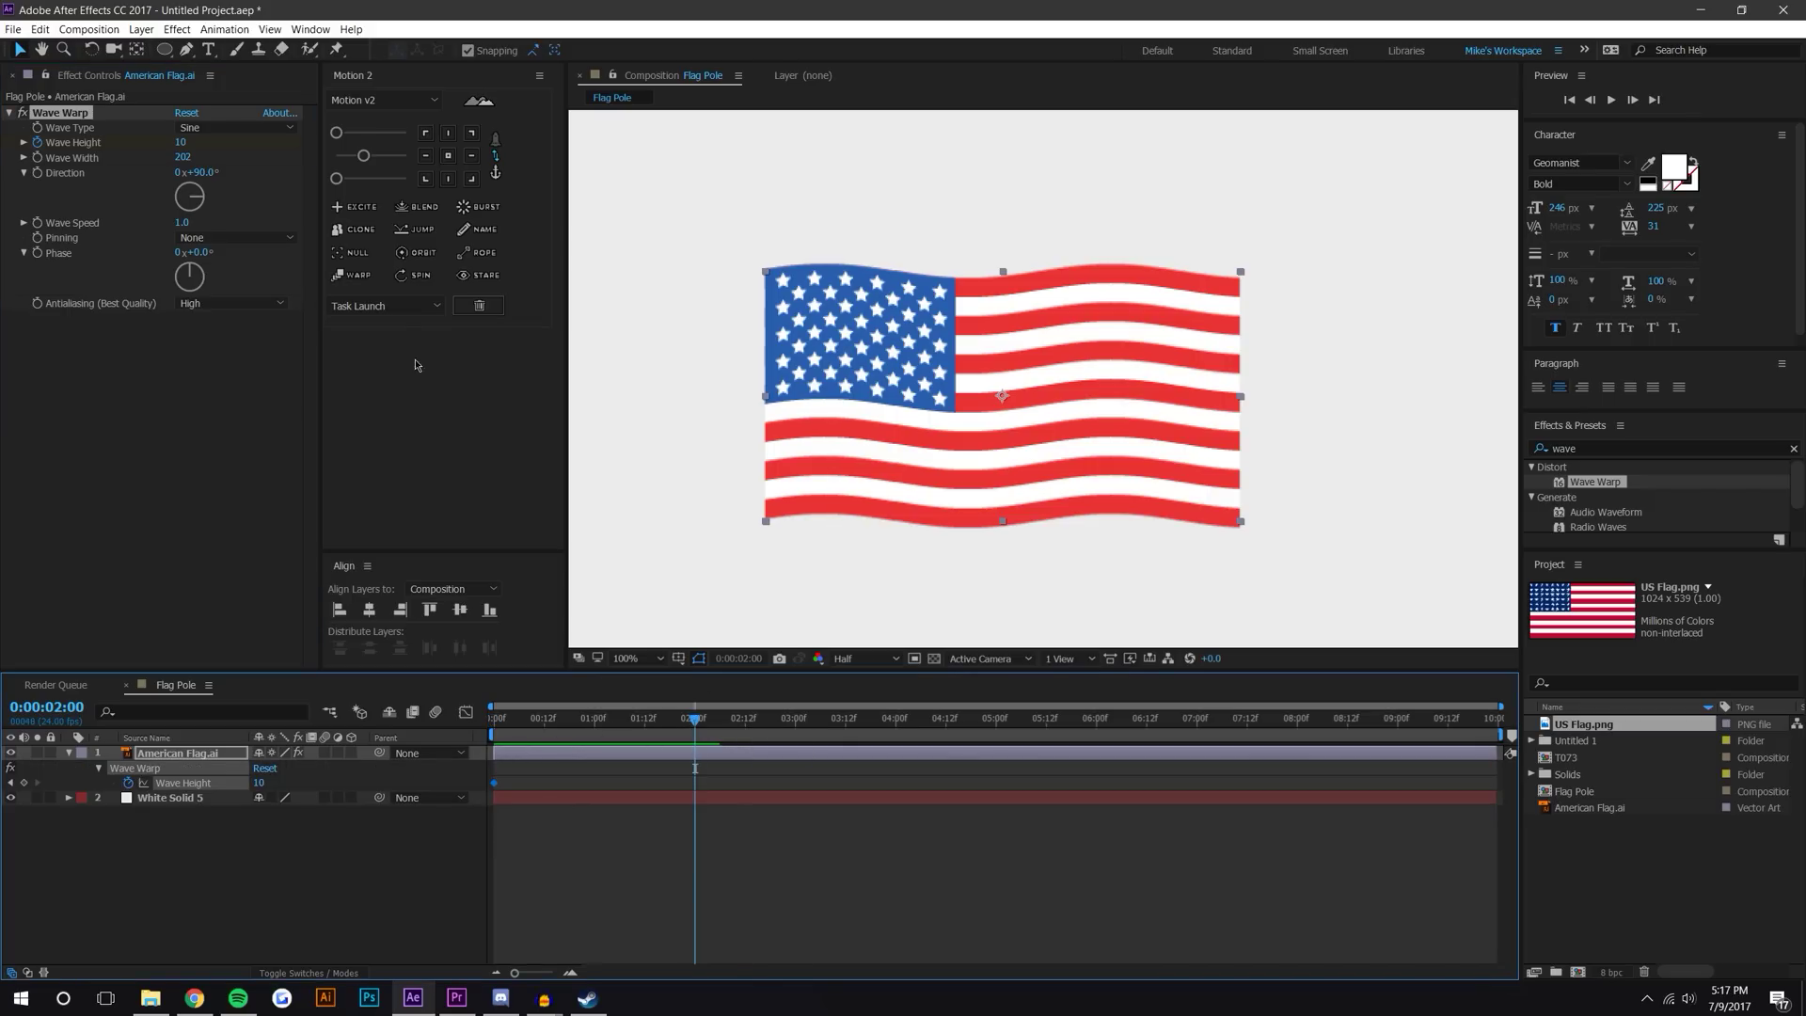
{"action": "left_click_drag", "start_coordinate": [181, 141], "coordinate": [151, 143]}
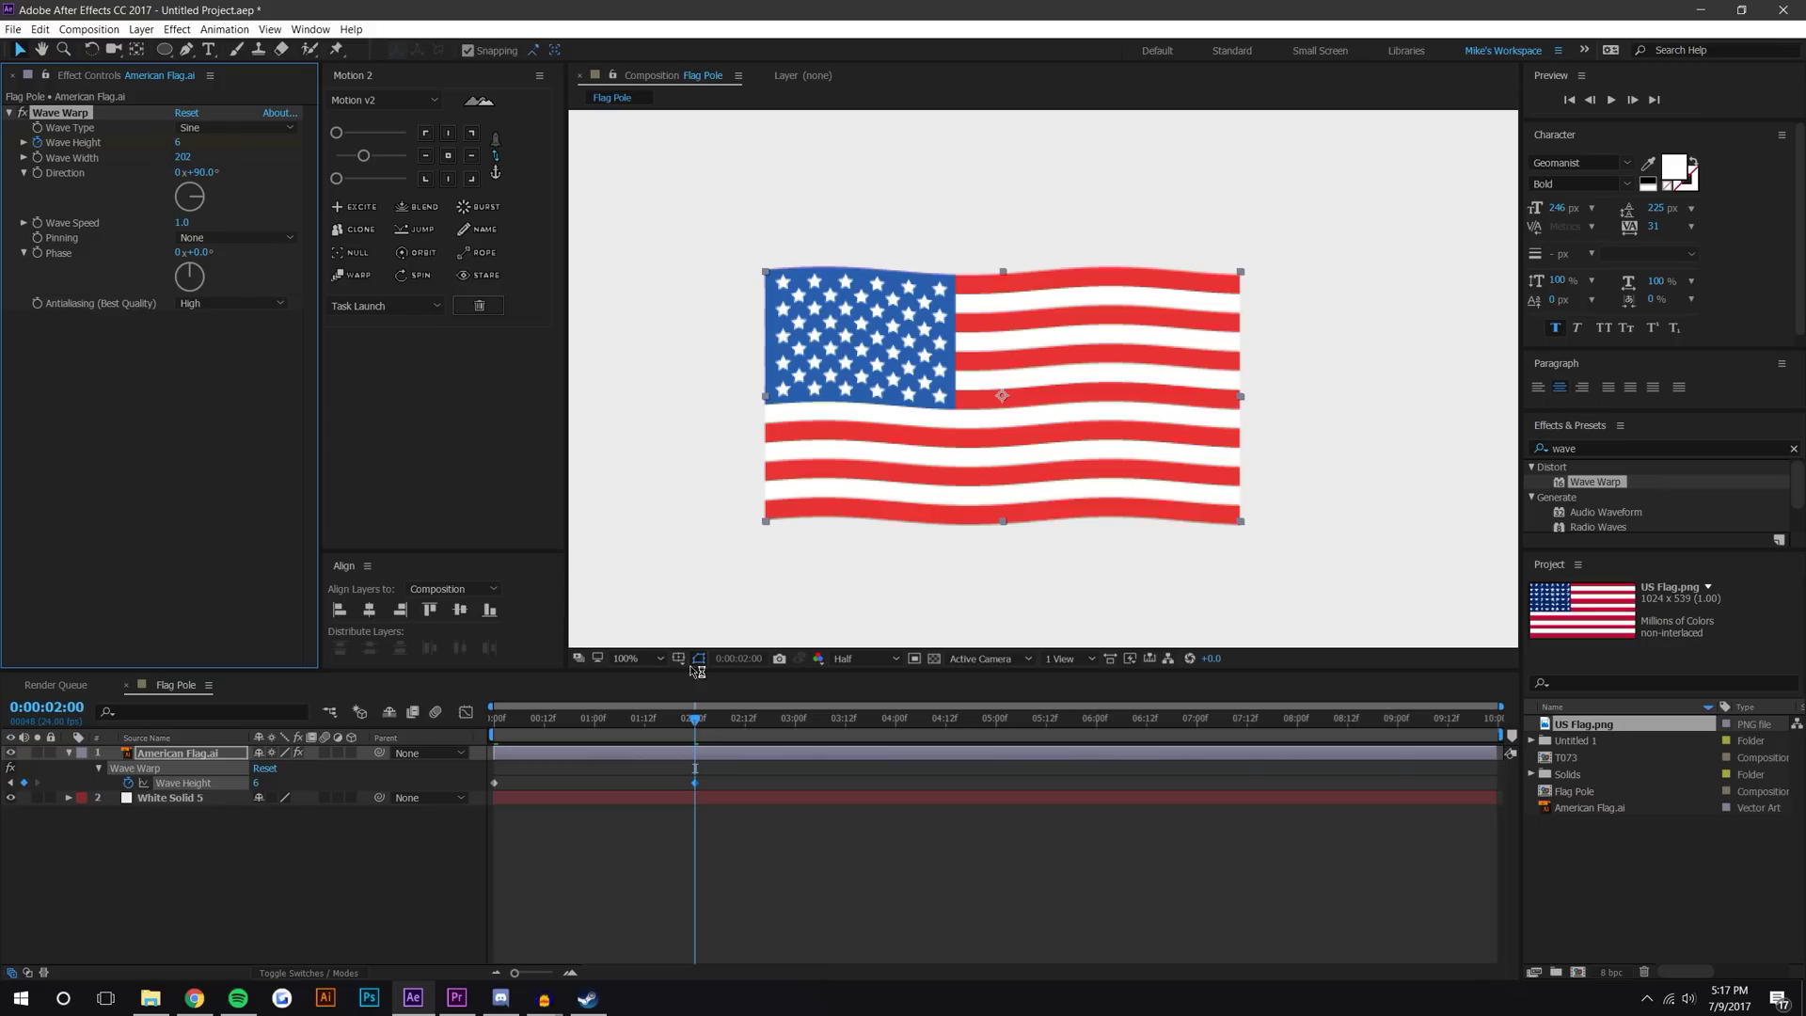
Add Wave Height keyframes of 12 at 03:12 and 10 at 05:00.
{"action": "left_click", "coordinate": [846, 723]}
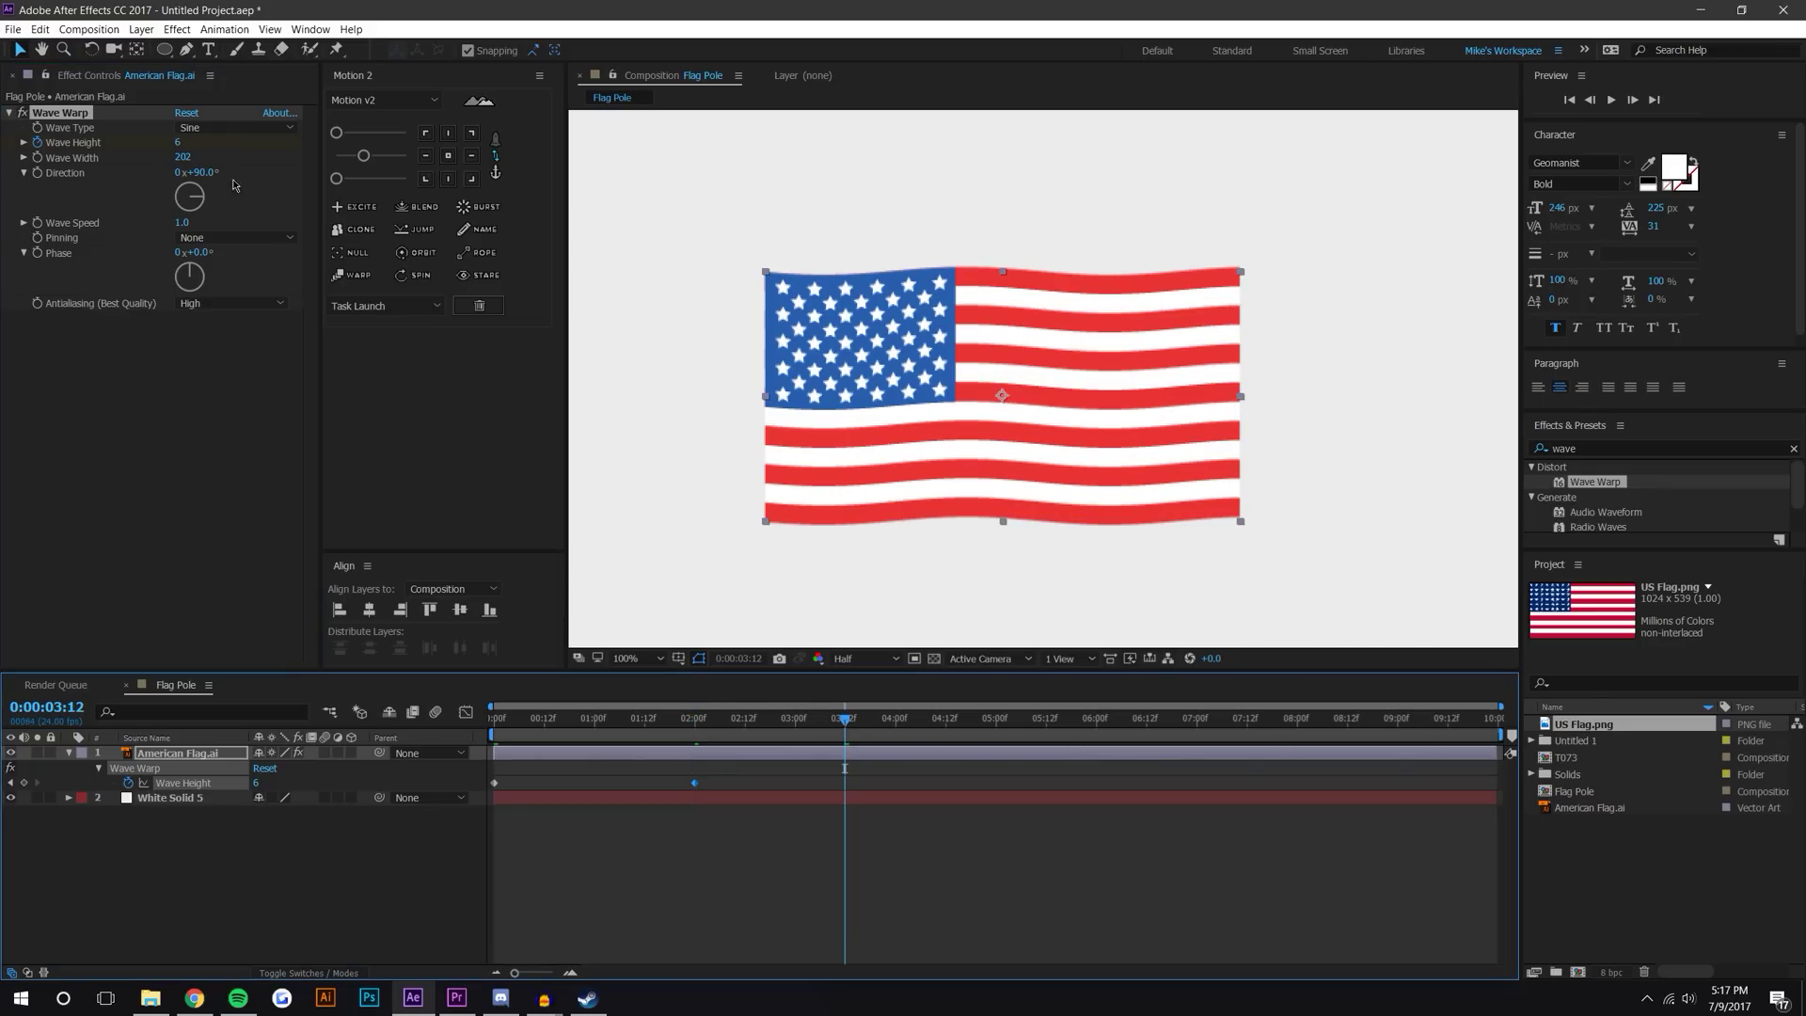
{"action": "left_click_drag", "start_coordinate": [176, 142], "coordinate": [237, 150]}
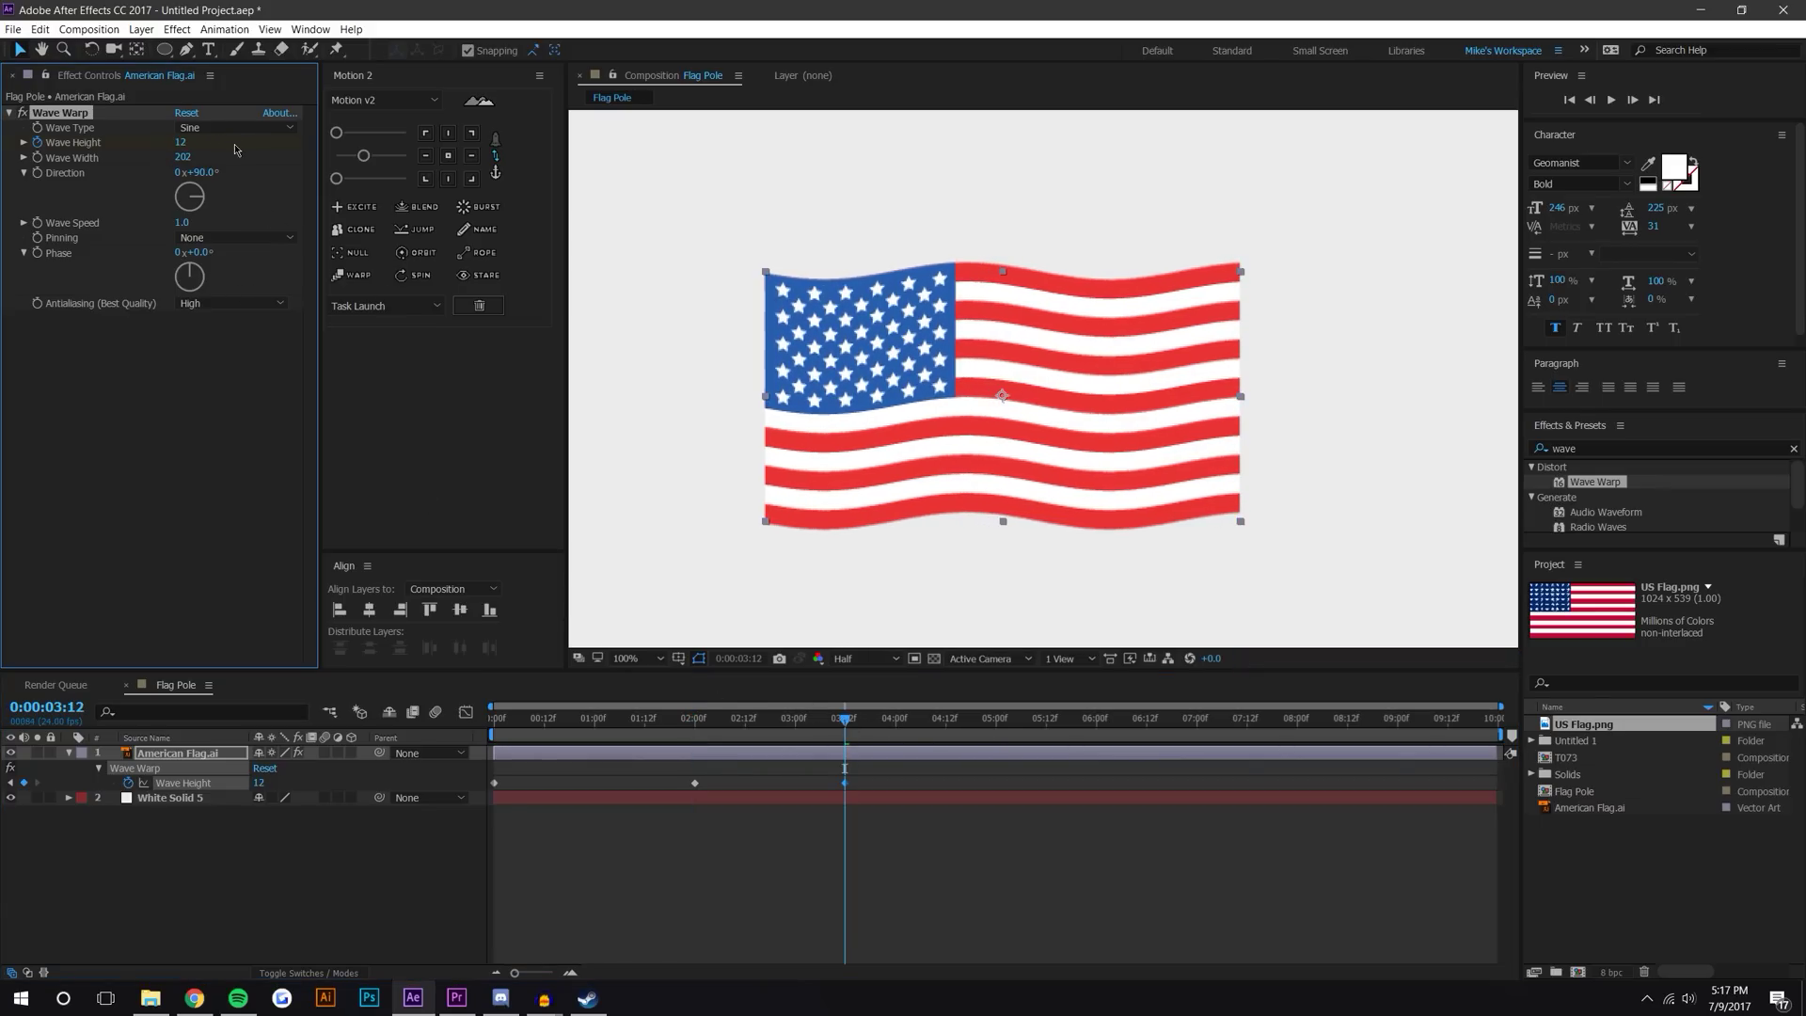
{"action": "left_click", "coordinate": [996, 724]}
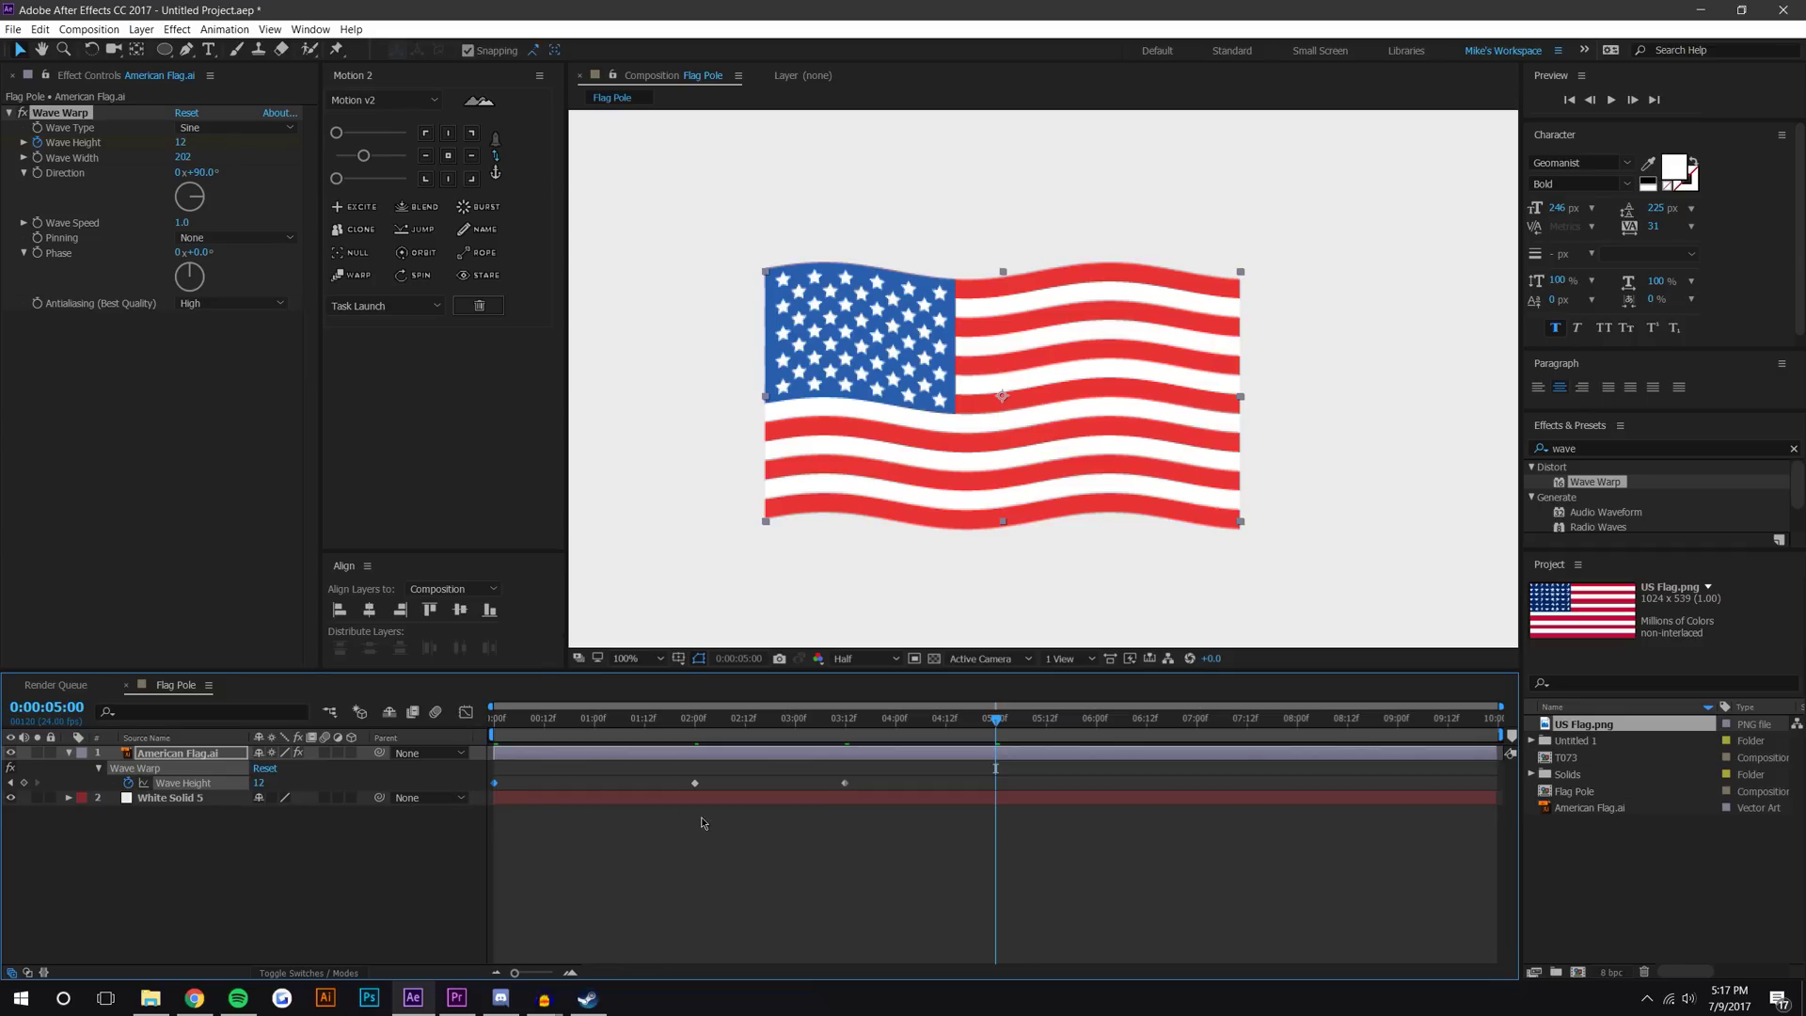
{"action": "left_click", "coordinate": [1065, 809]}
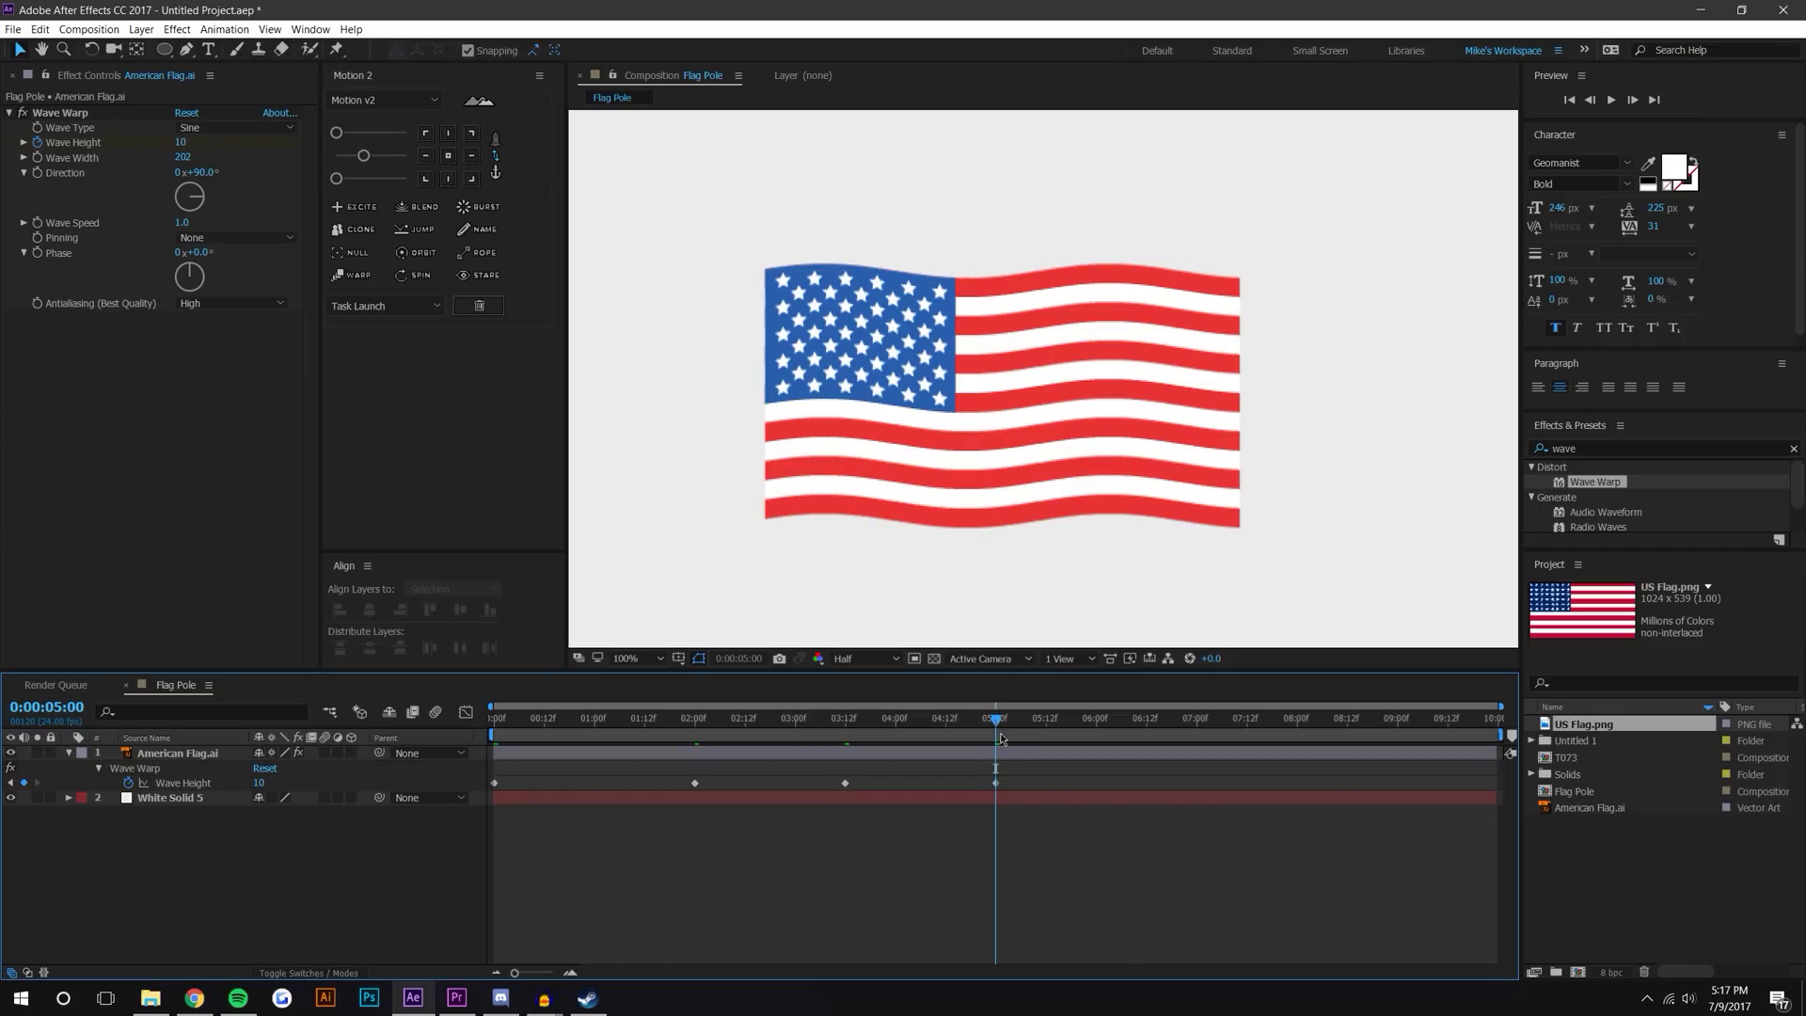
{"action": "left_click", "coordinate": [129, 783], "text": "alt"}
Enter loopOut("cycle") as the Wave Height expression and preview from frame 0.
{"action": "type", "text": "loopOut(\"cycle"}
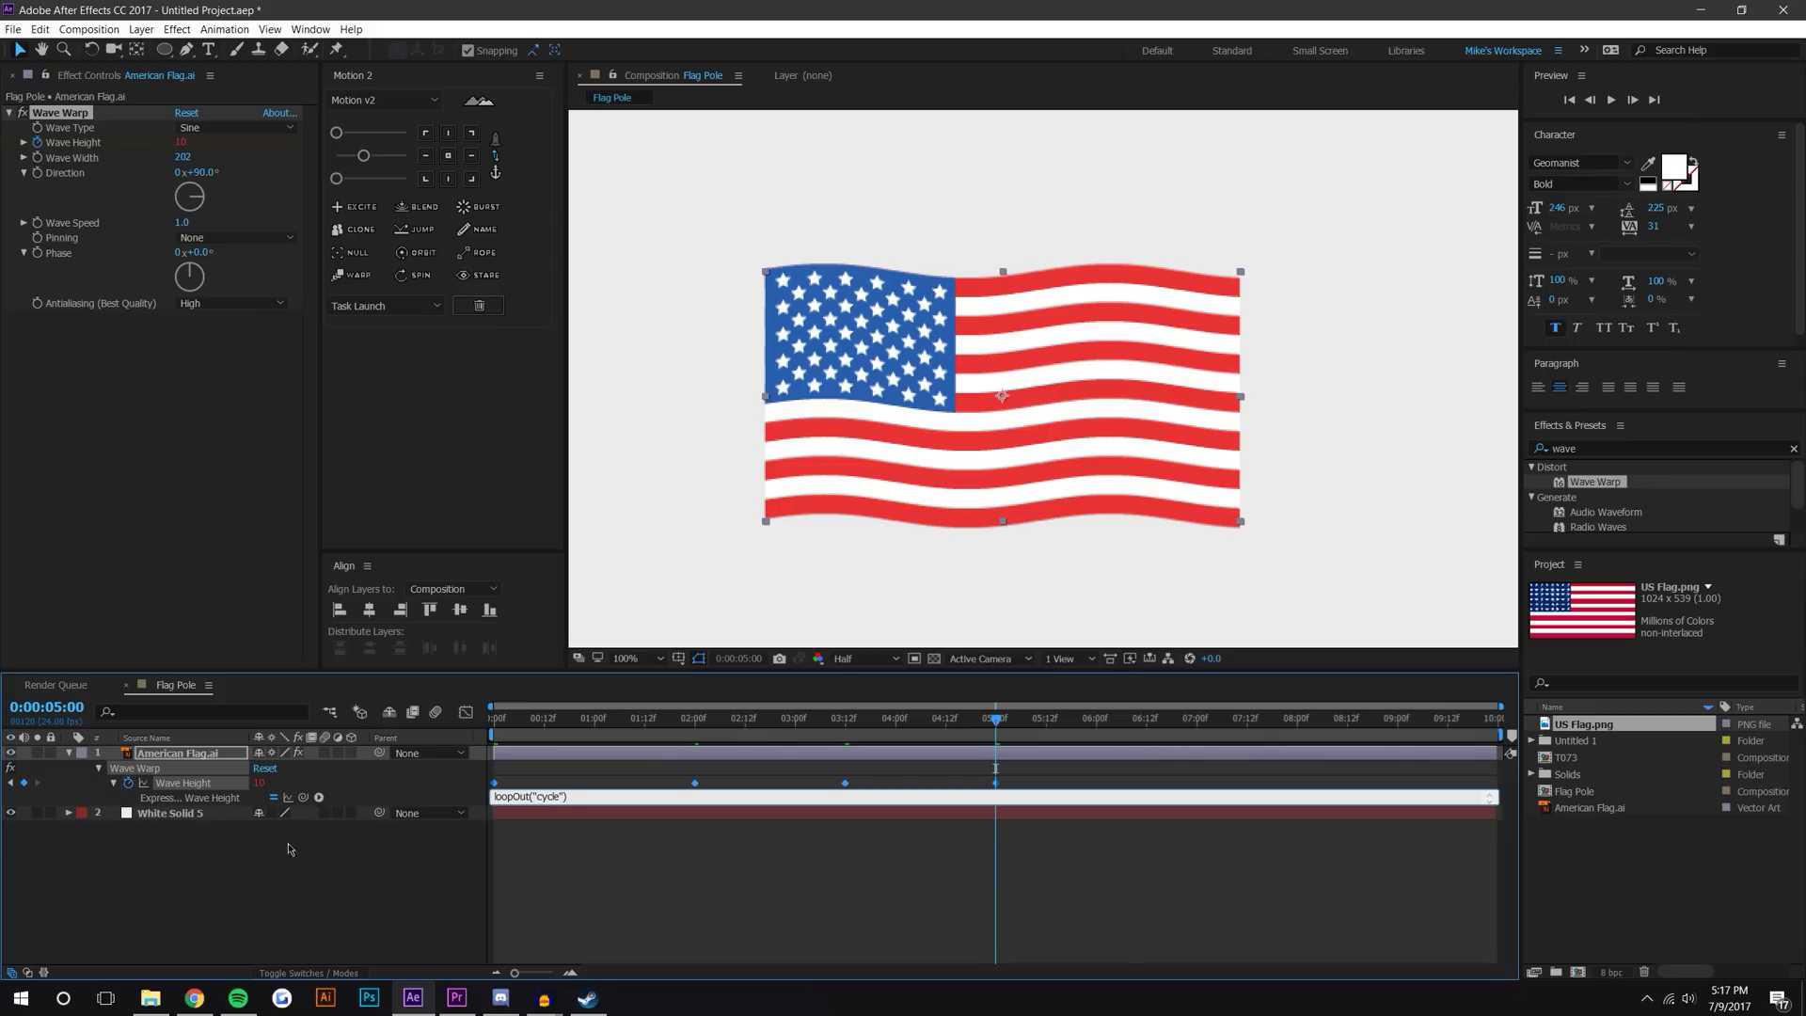
{"action": "left_click", "coordinate": [730, 842]}
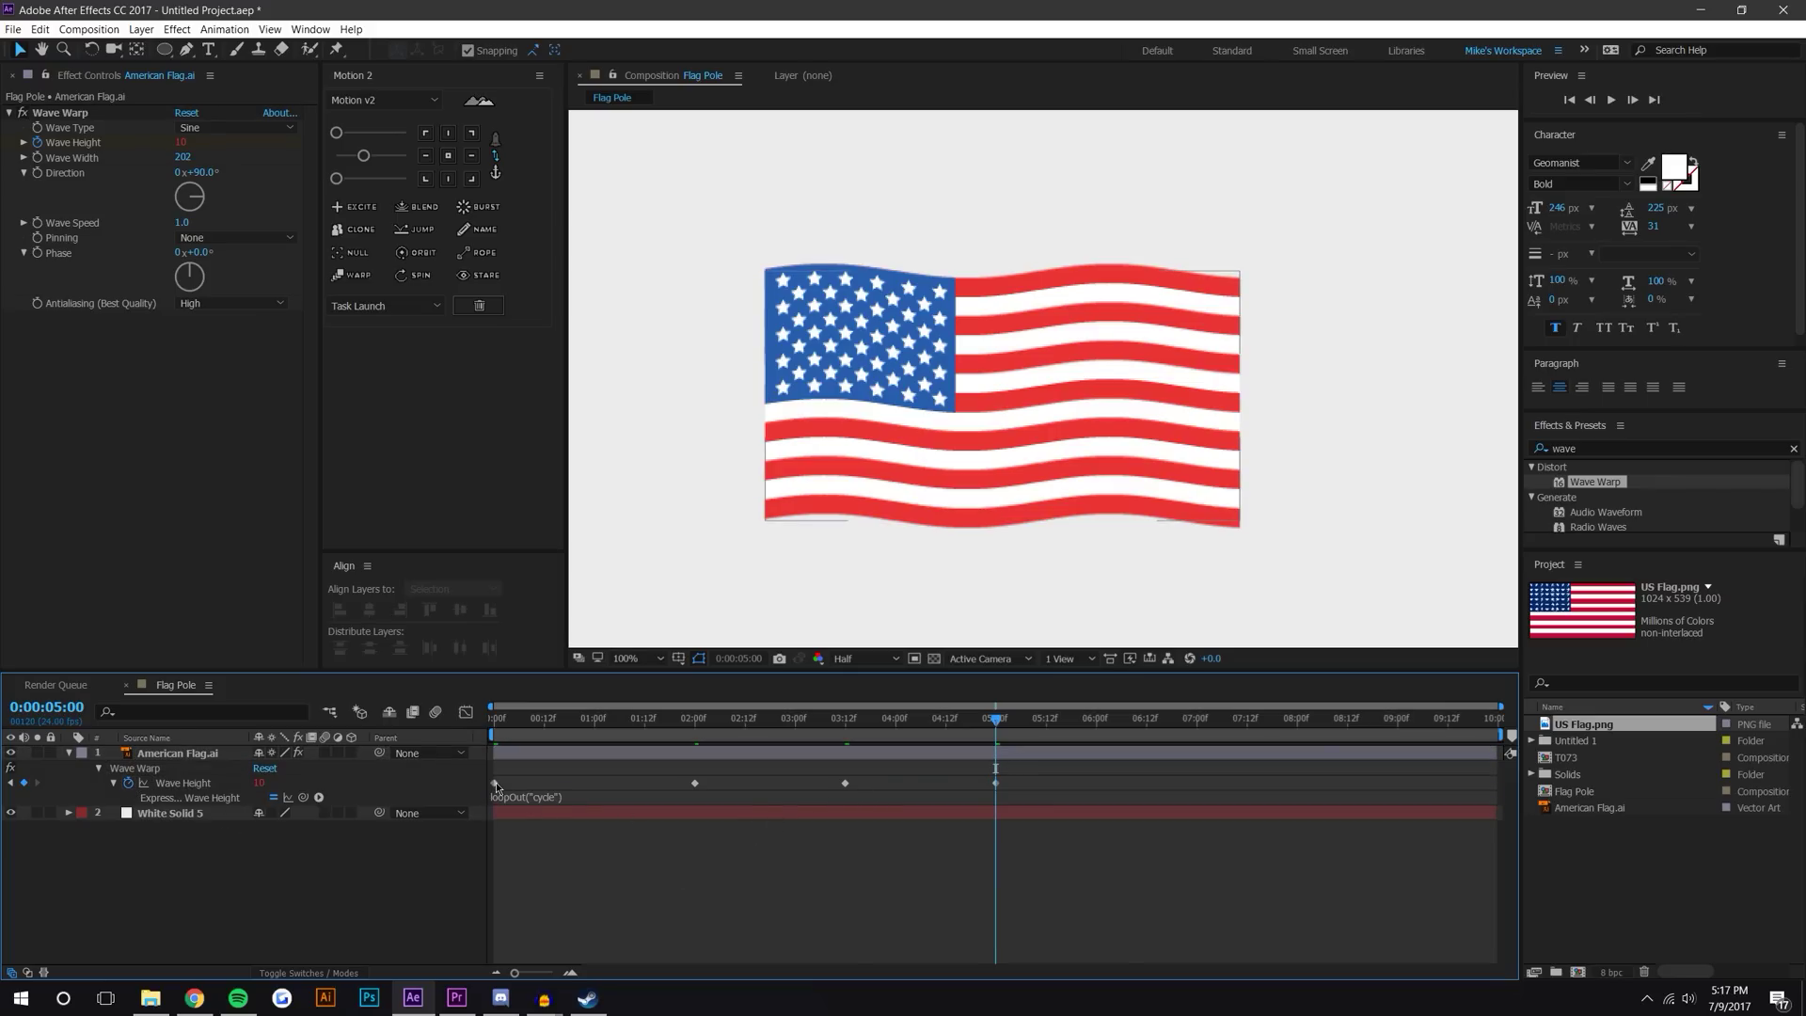
{"action": "left_click_drag", "start_coordinate": [1002, 722], "coordinate": [492, 722]}
{"action": "left_click", "coordinate": [1604, 100]}
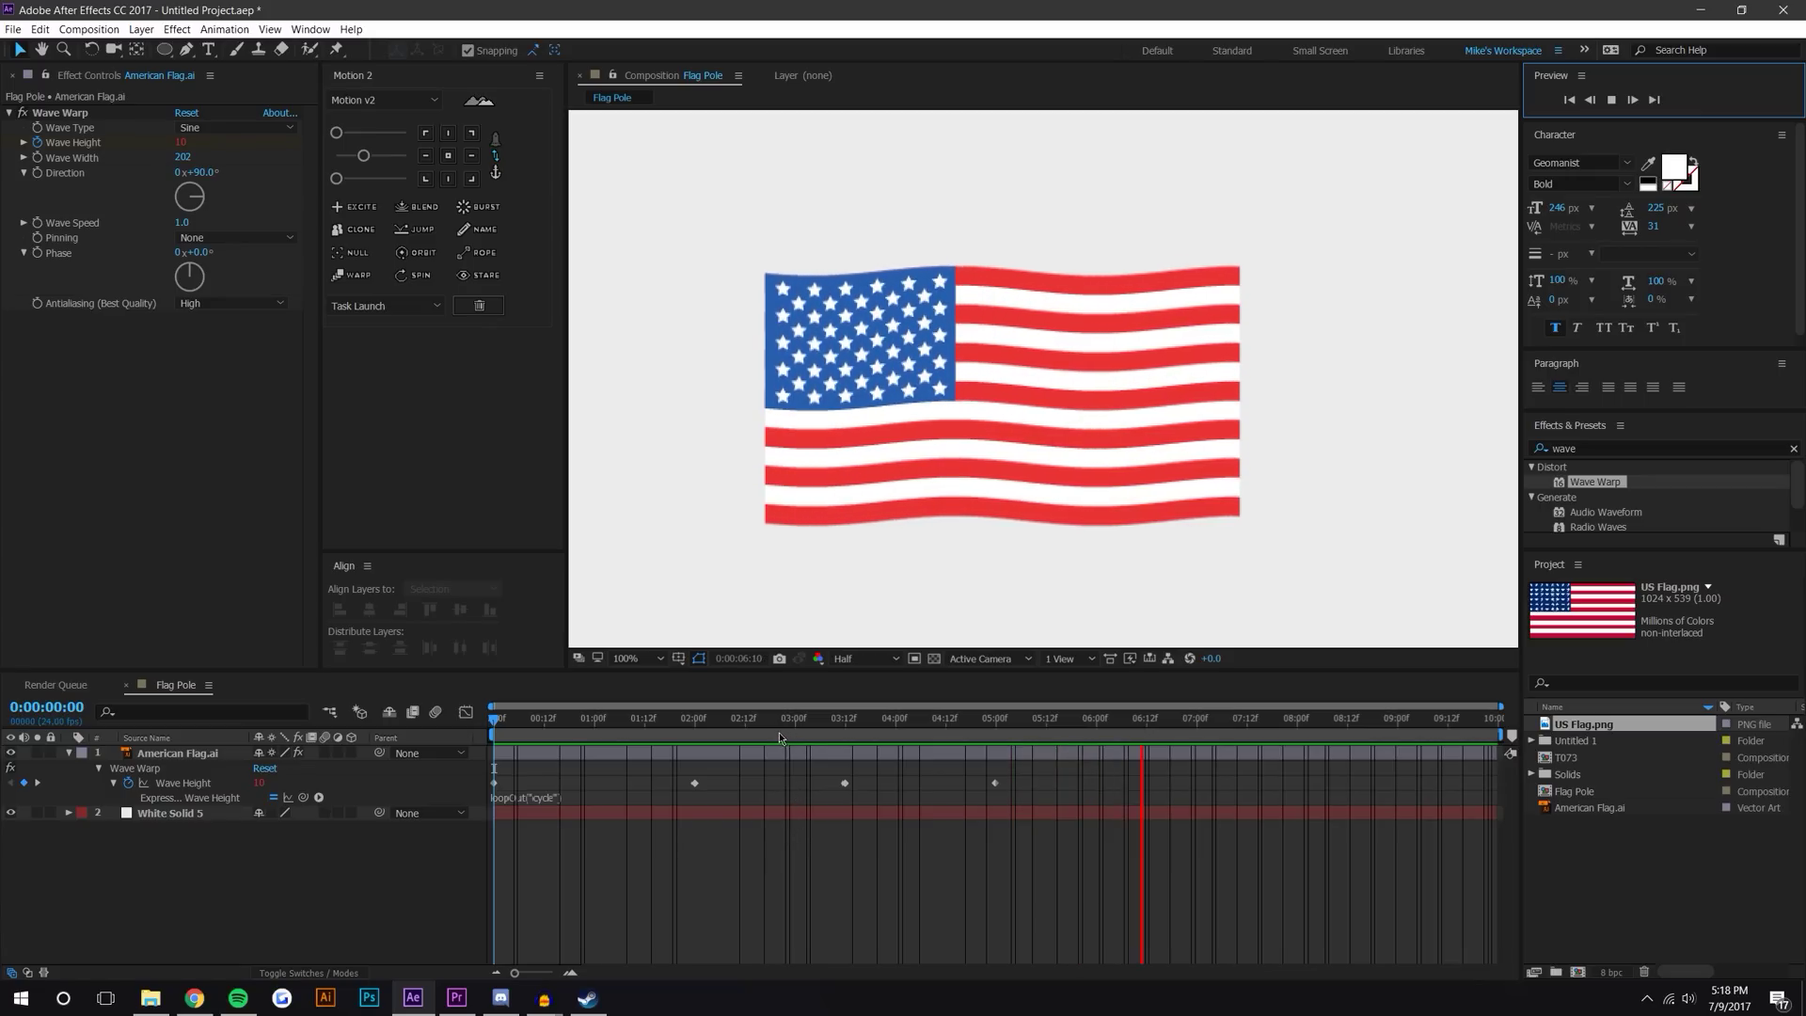
Stop the preview at 0:00:03:09 and select the T073 composition in the Project panel.
{"action": "left_click", "coordinate": [832, 718]}
{"action": "left_click", "coordinate": [1568, 836]}
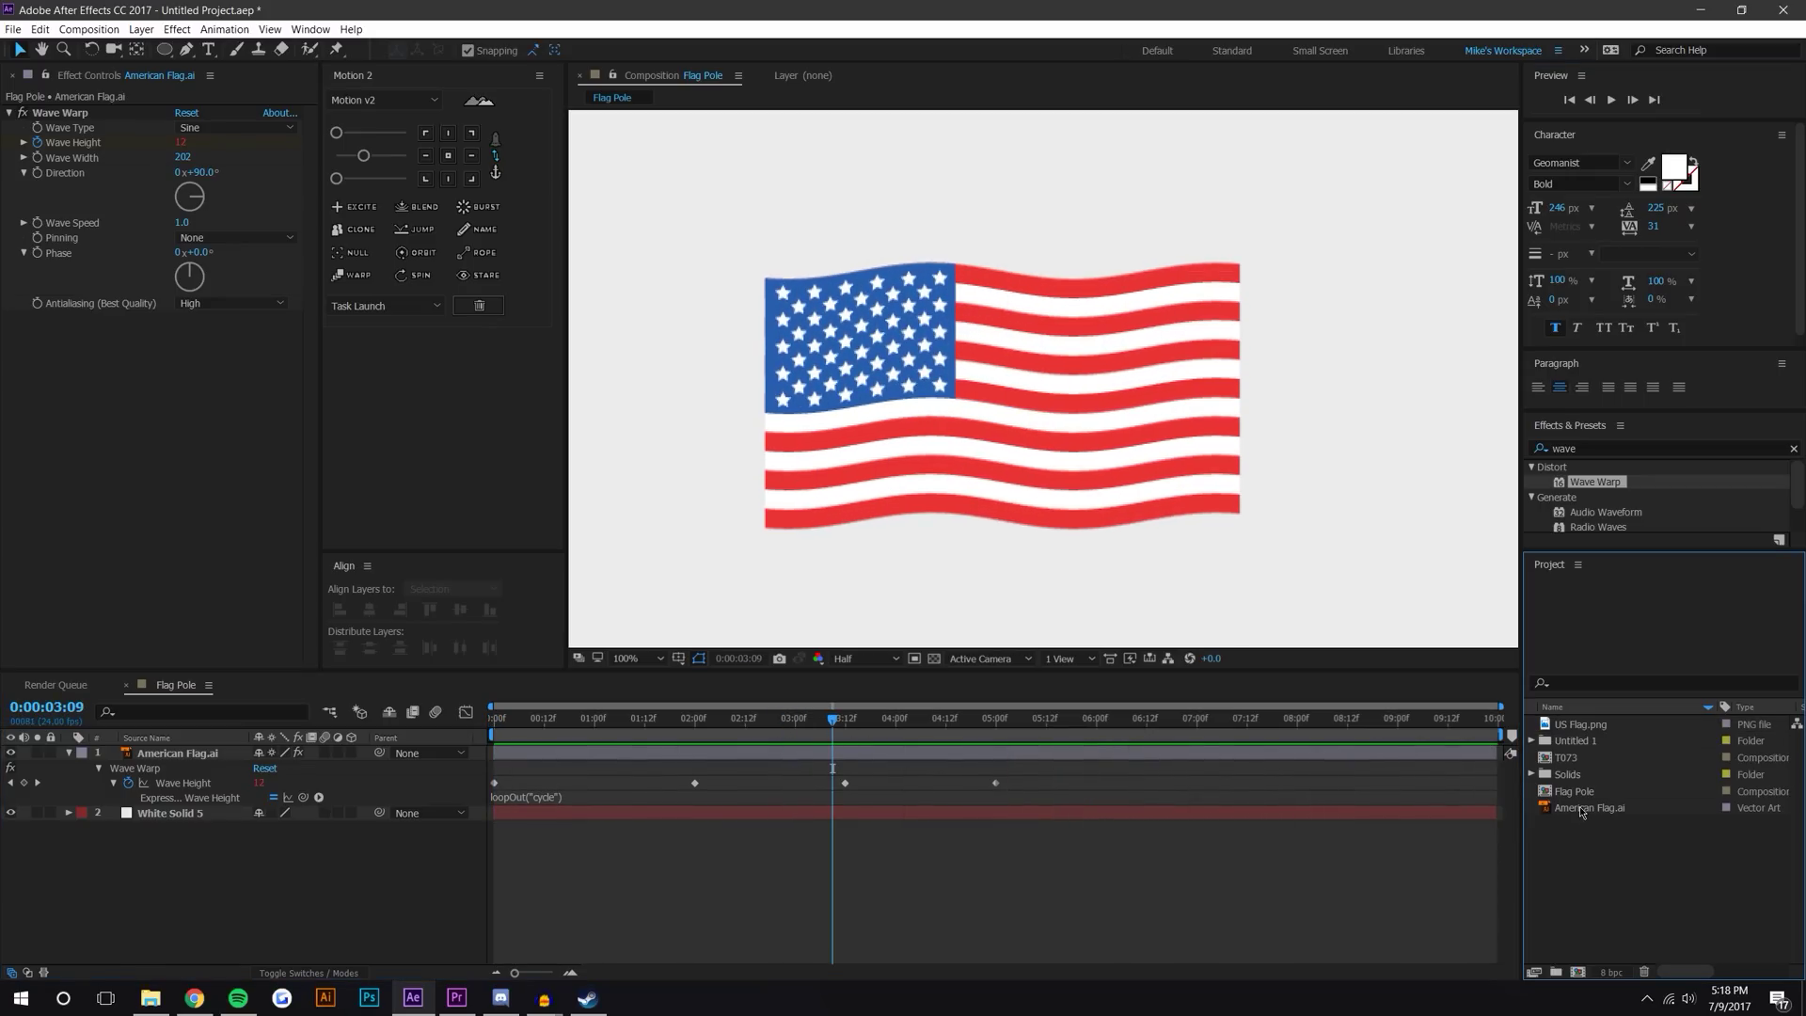
{"action": "left_click_drag", "start_coordinate": [1585, 796], "coordinate": [1707, 712]}
{"action": "left_click", "coordinate": [449, 898]}
{"action": "key", "text": "comma"}
{"action": "key", "text": "period"}
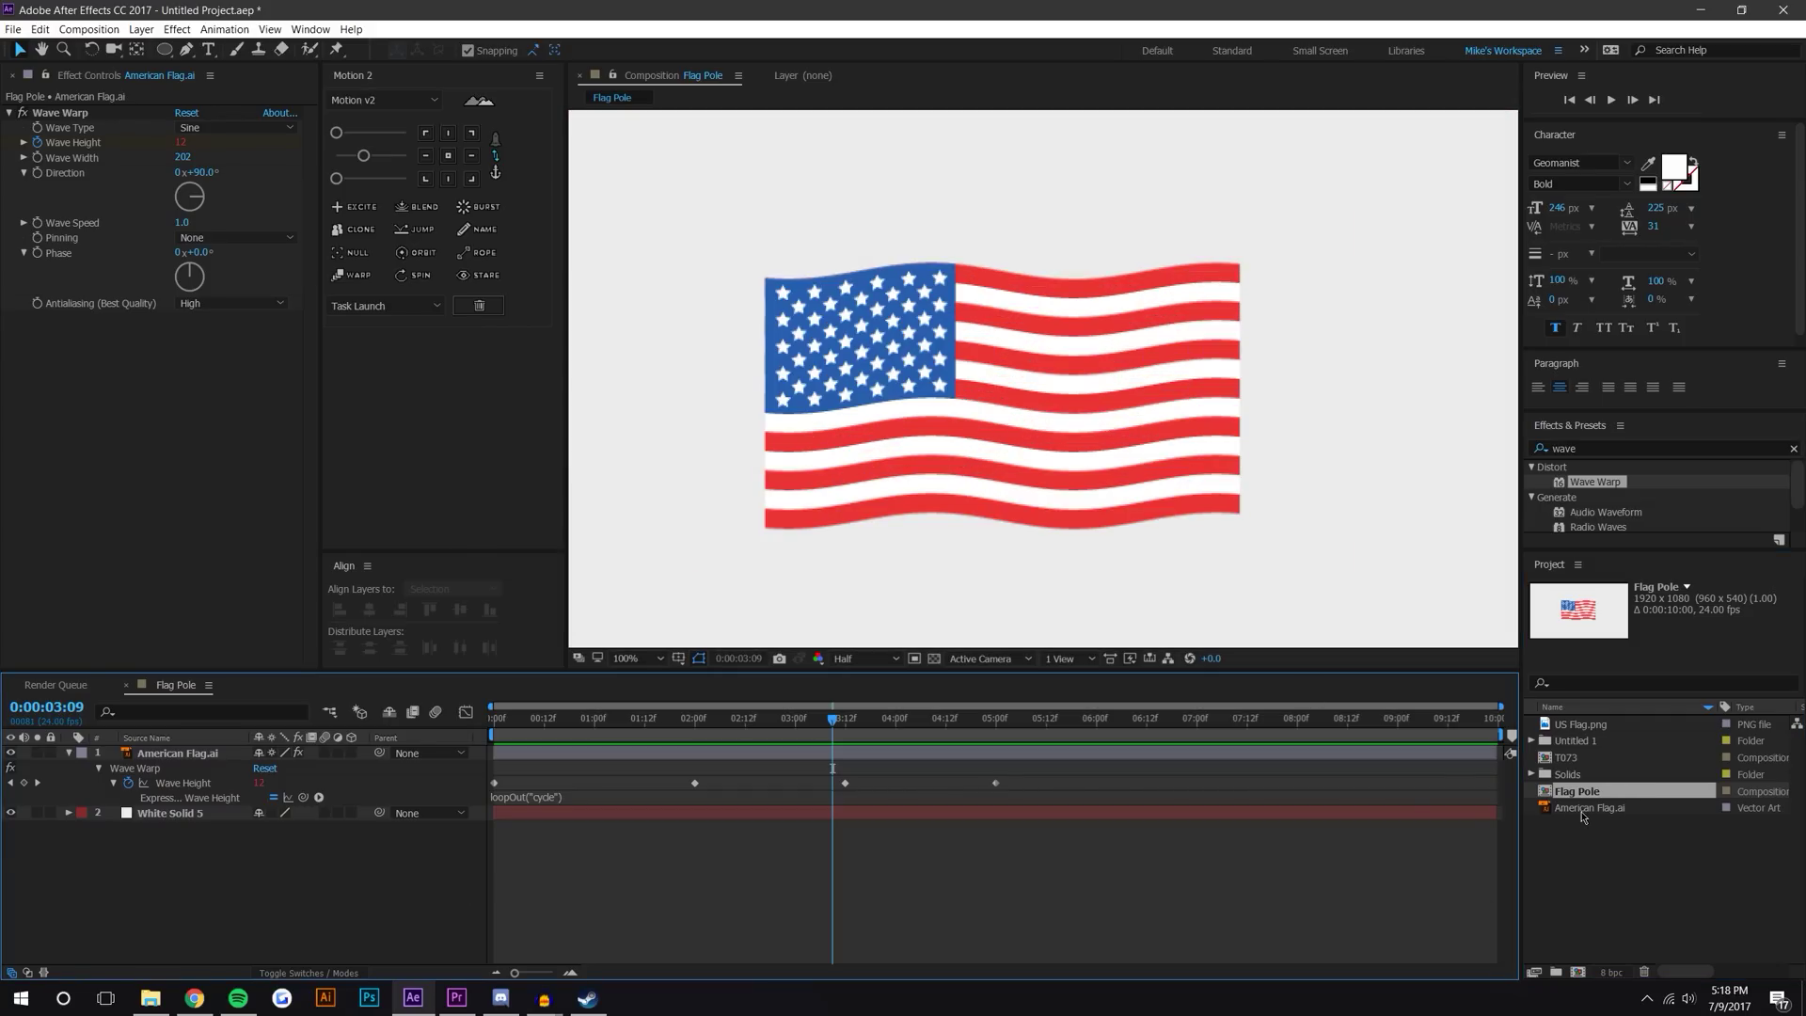
{"action": "left_click", "coordinate": [1567, 758]}
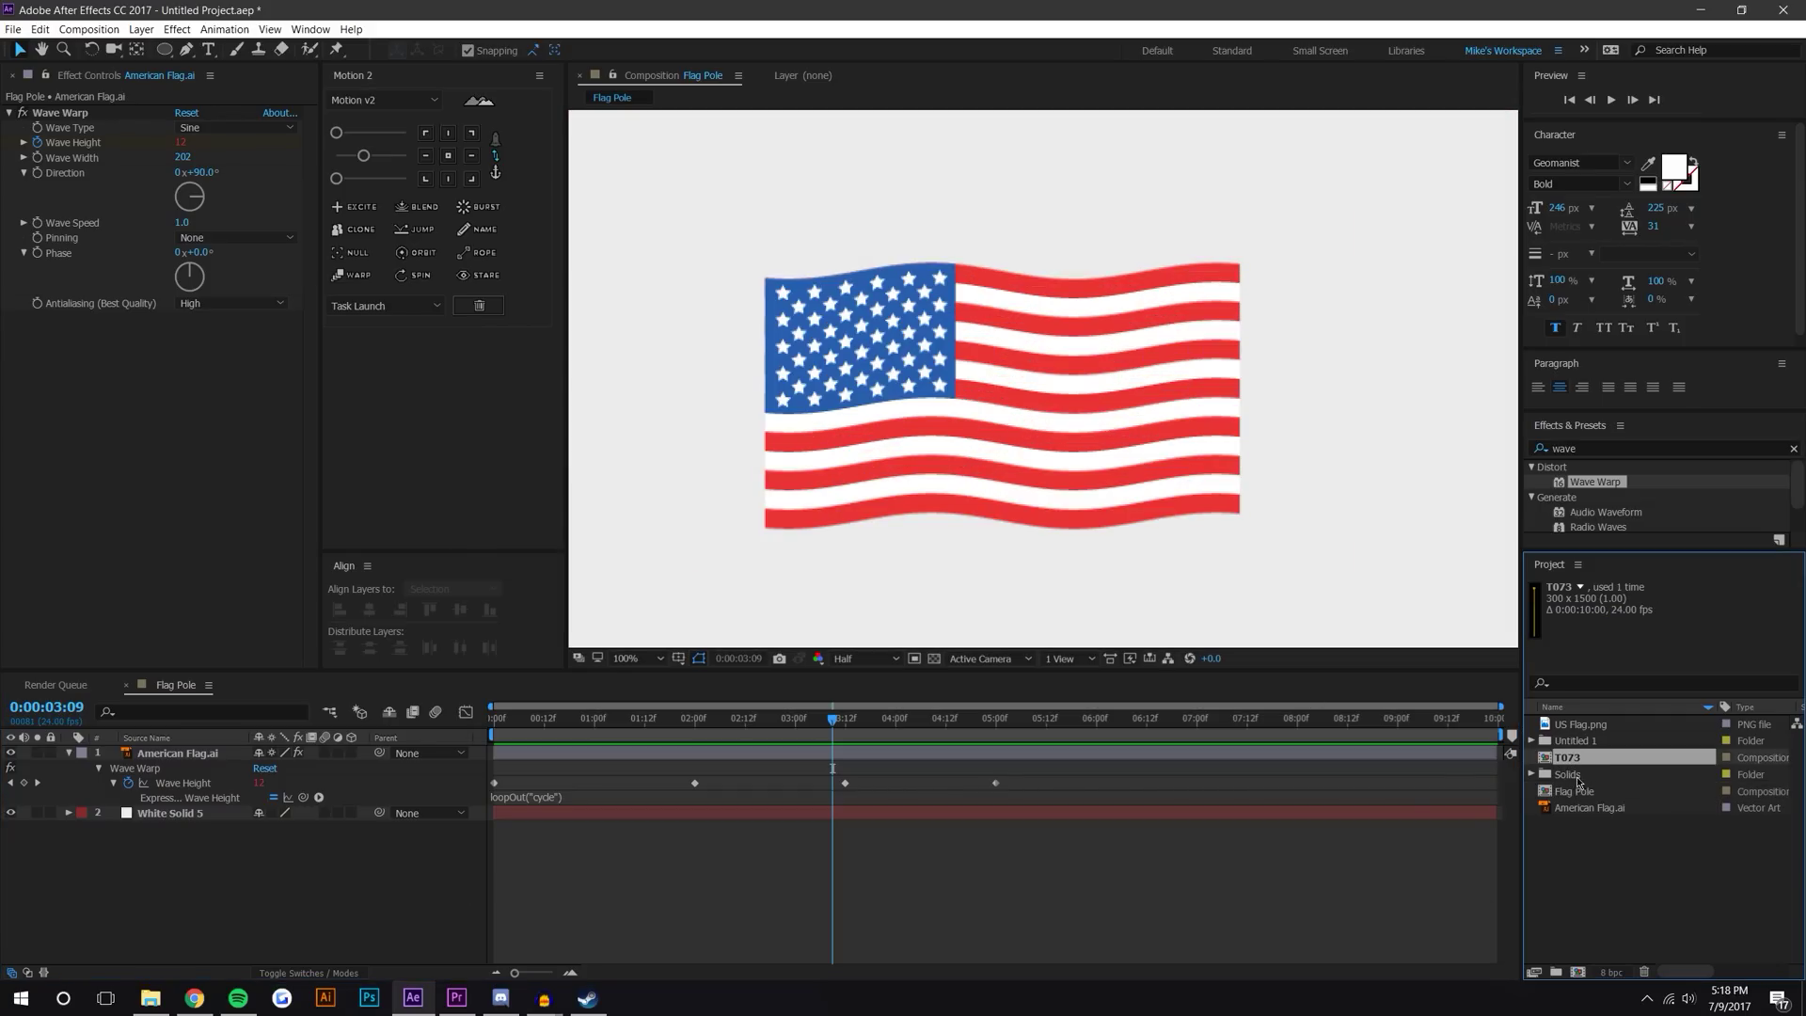
Place the golden T073 pole in the Flag Pole comp, aligned with the flag's left edge.
{"action": "key", "text": "comma"}
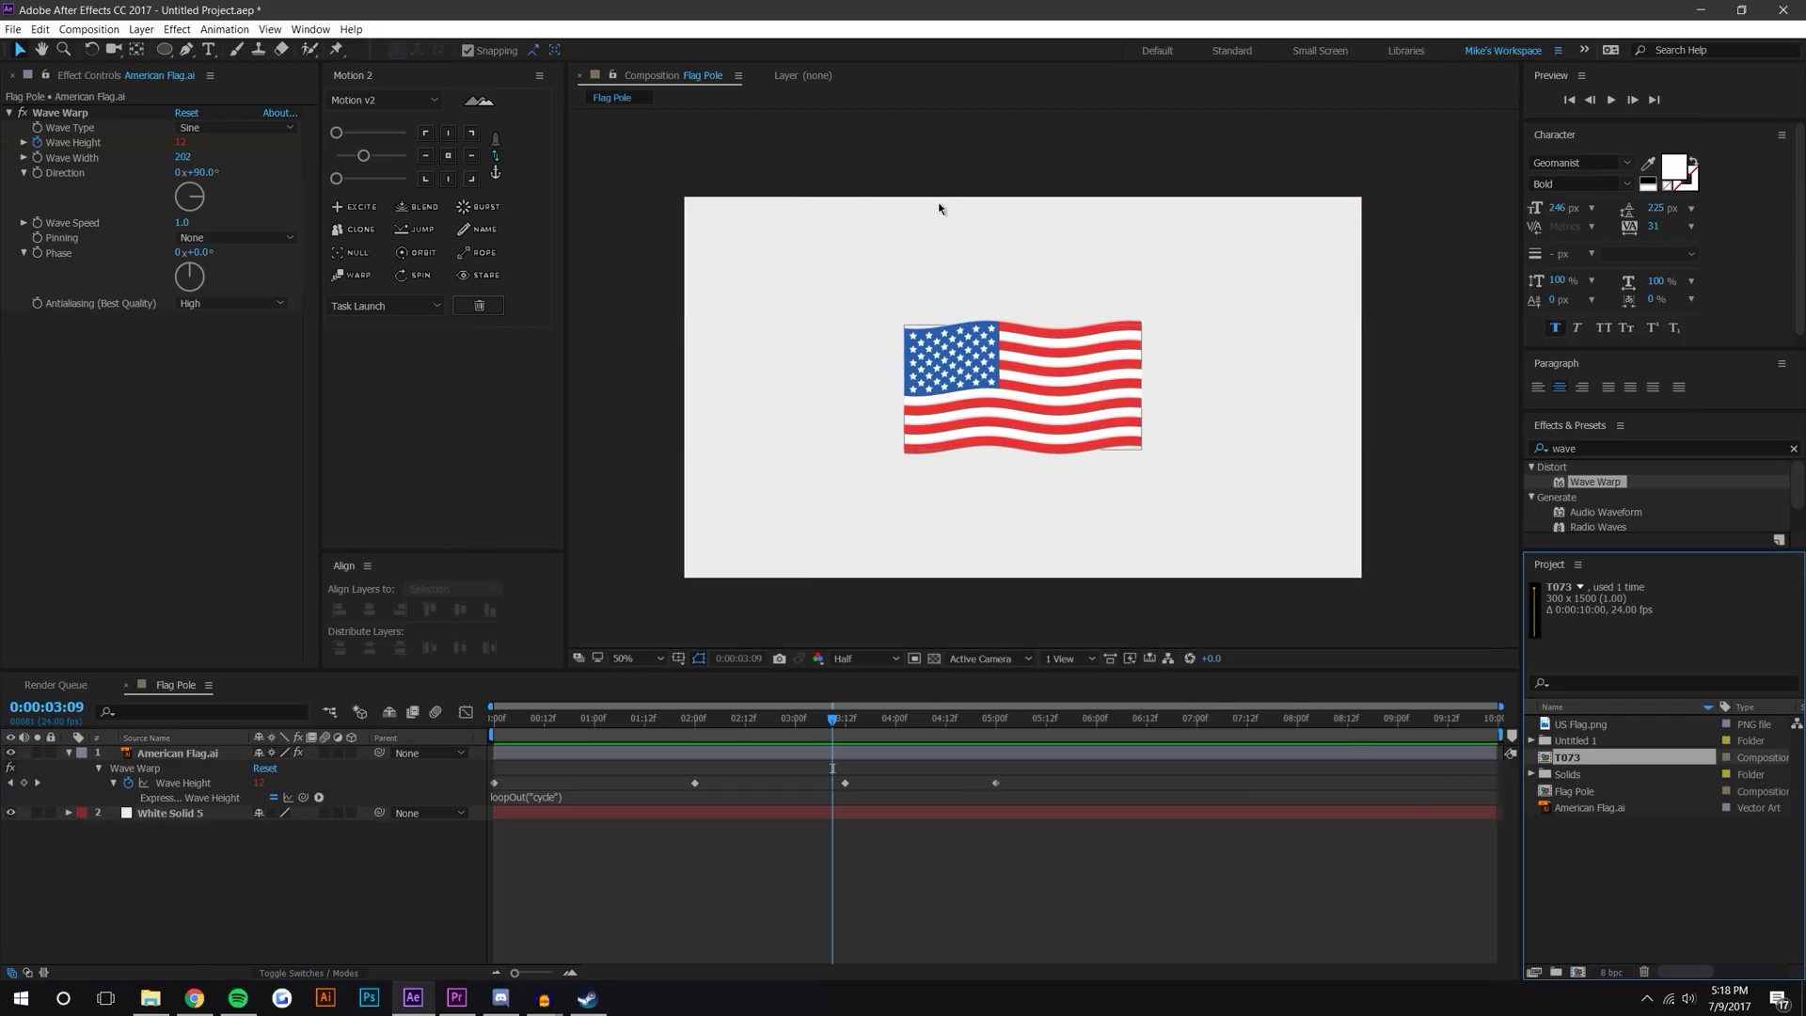
{"action": "left_click", "coordinate": [1567, 795]}
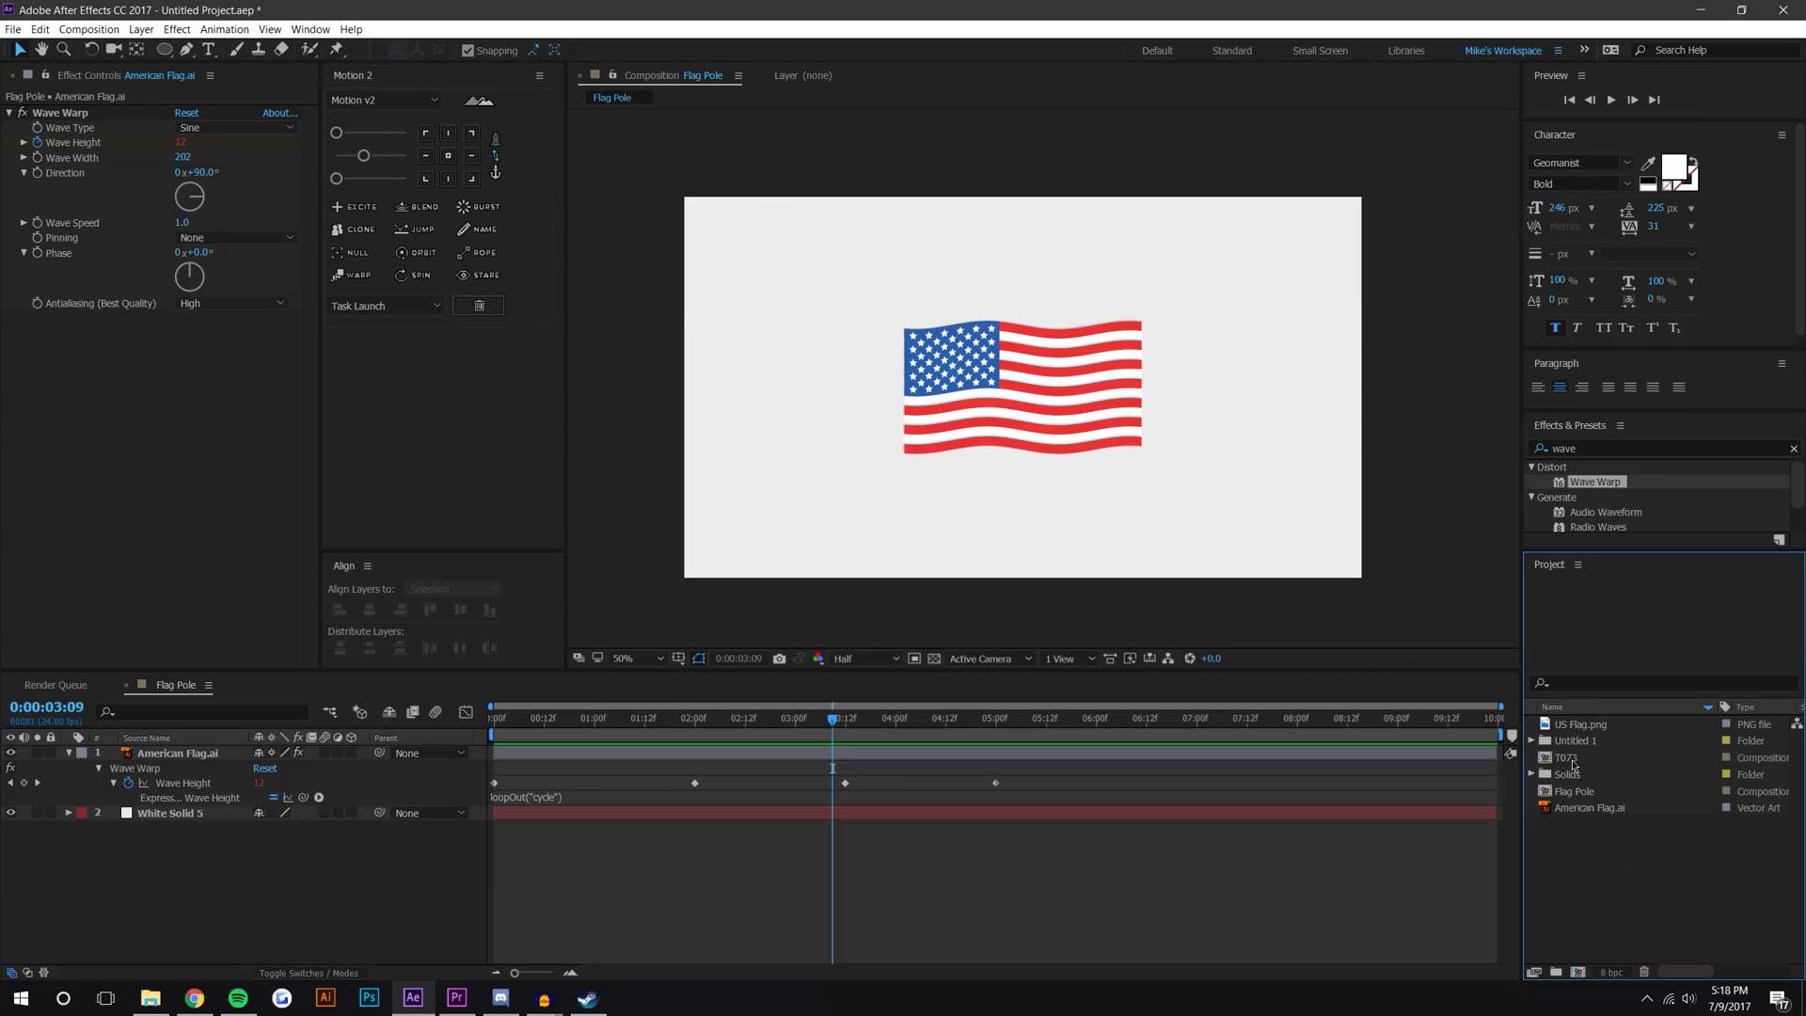
{"action": "left_click_drag", "start_coordinate": [1569, 758], "coordinate": [900, 461]}
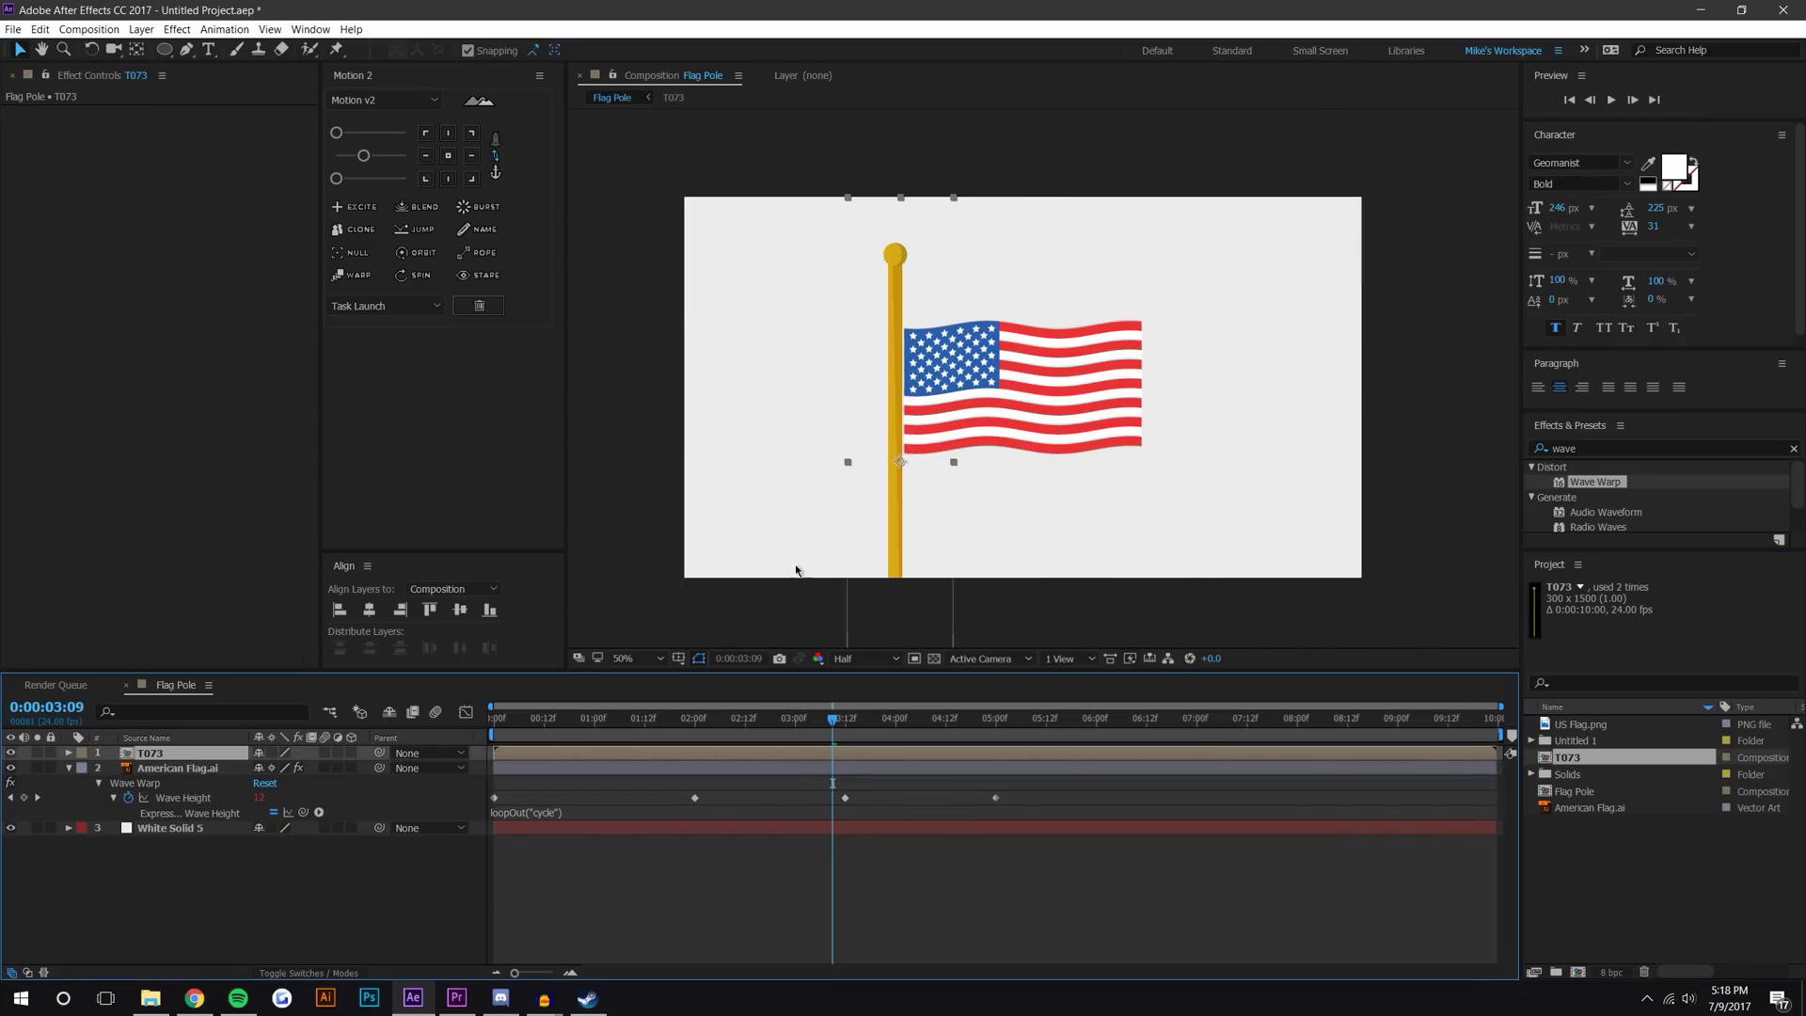
{"action": "left_click_drag", "start_coordinate": [900, 462], "coordinate": [899, 496]}
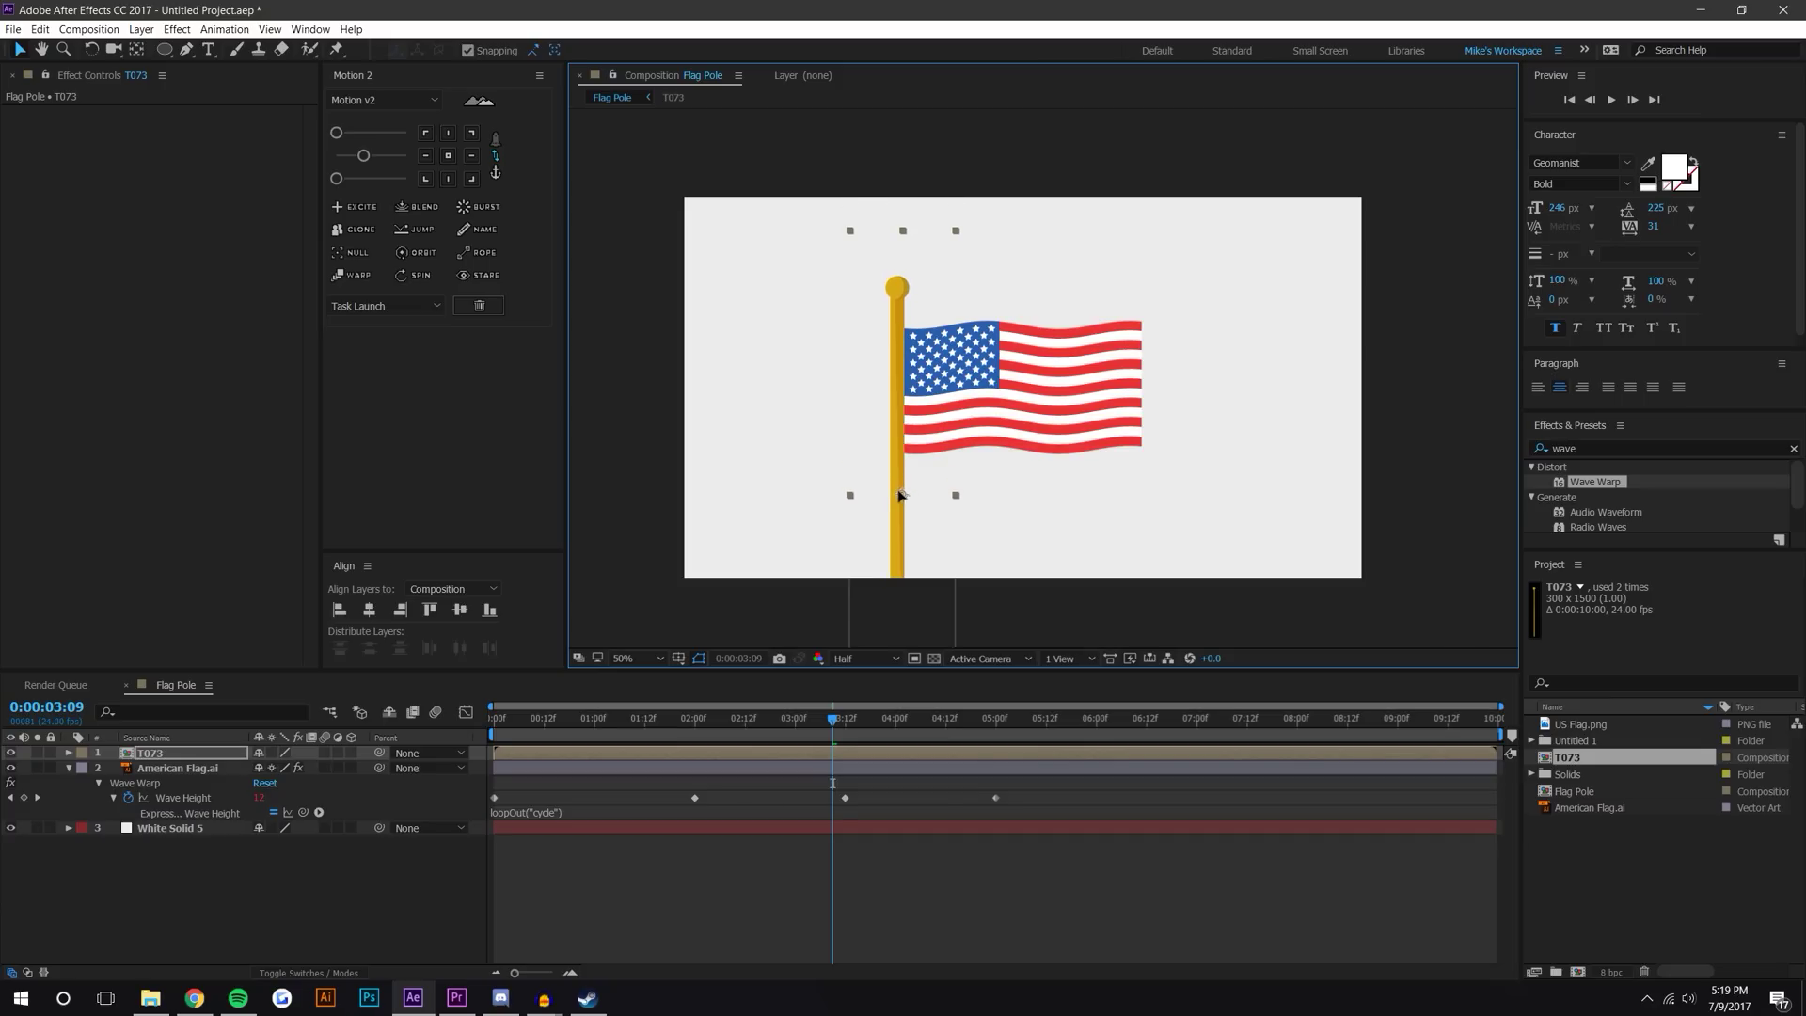
{"action": "left_click_drag", "start_coordinate": [900, 495], "coordinate": [901, 502]}
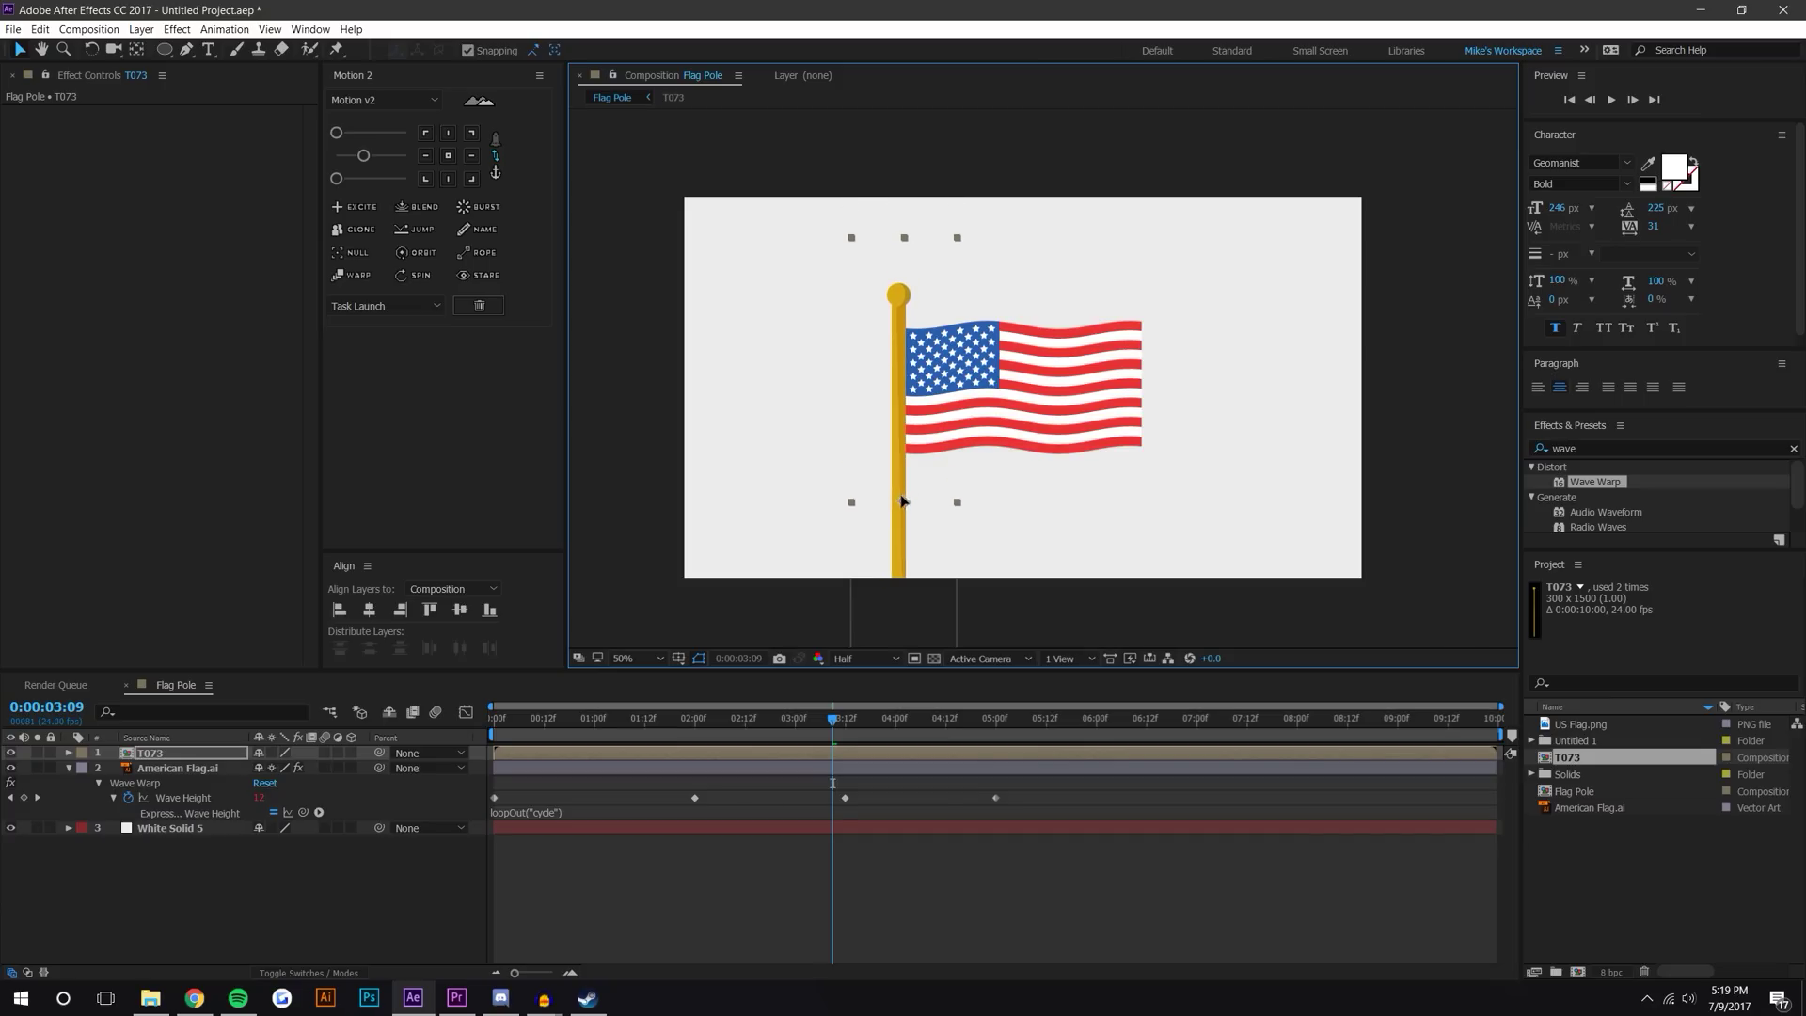
{"action": "left_click", "coordinate": [936, 908]}
Preview the flag and pole animation by playing and scrubbing the timeline.
{"action": "key", "text": "space"}
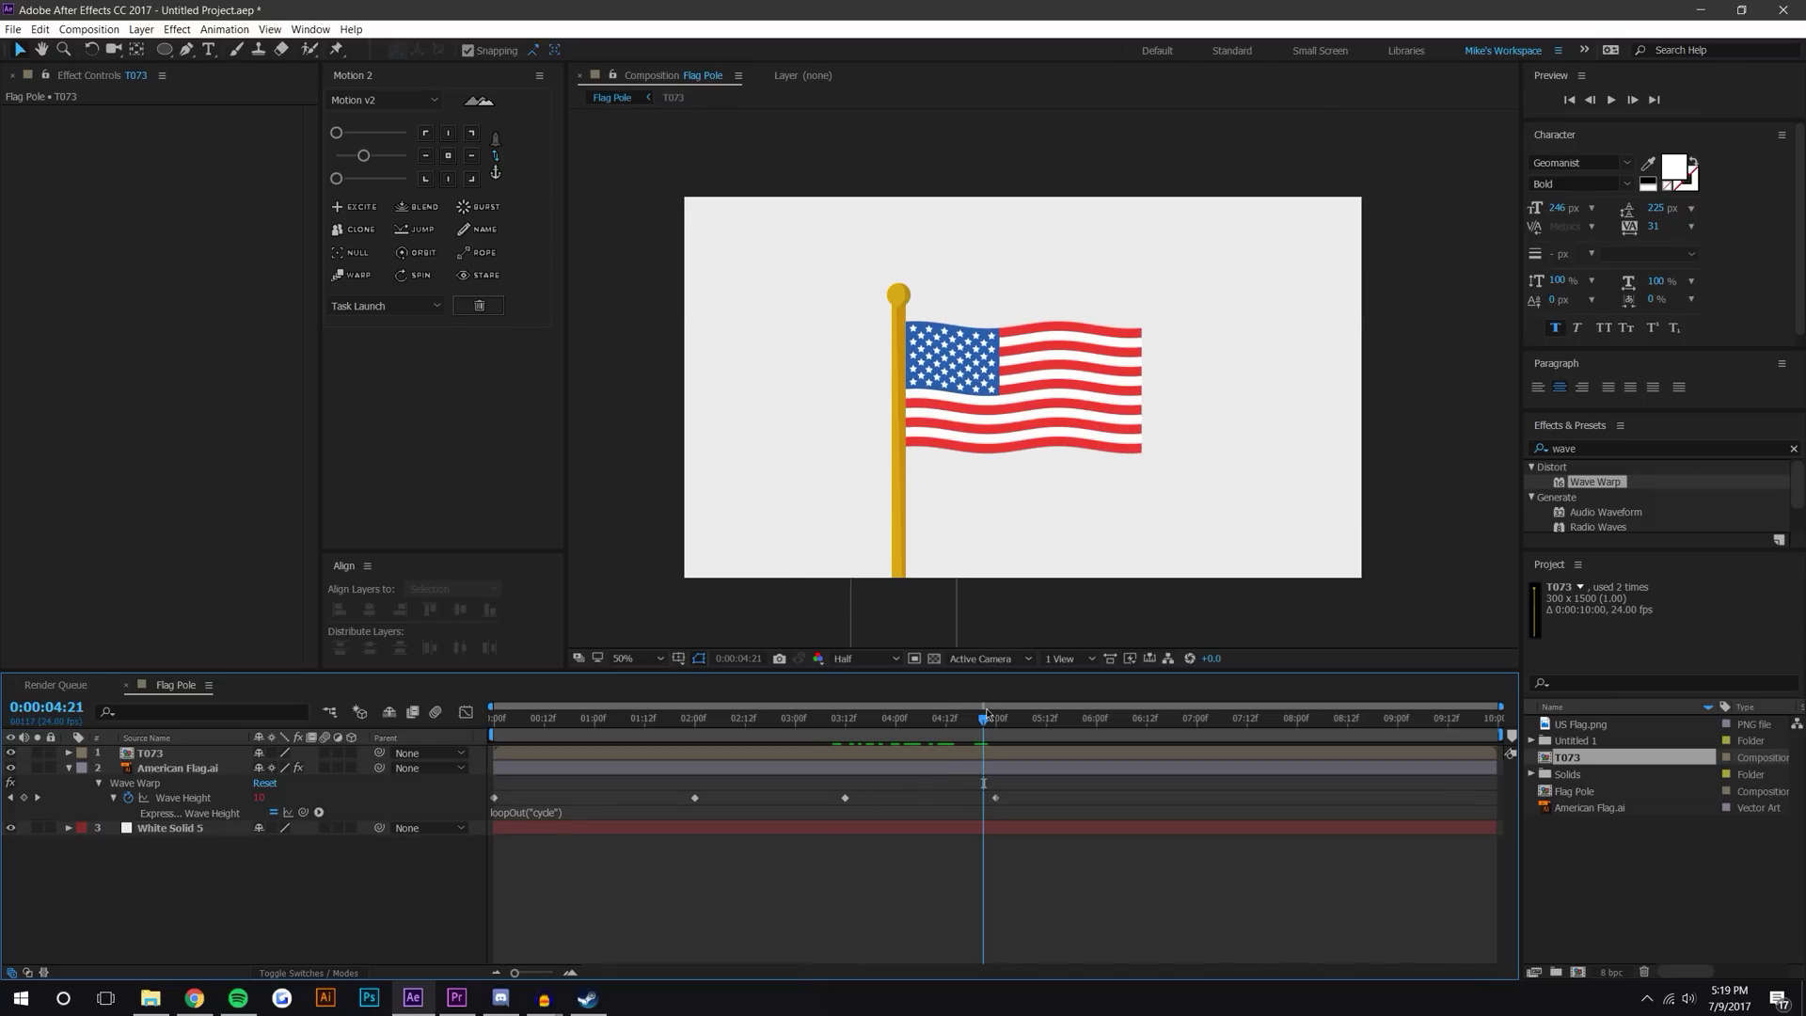
{"action": "left_click_drag", "start_coordinate": [1135, 721], "coordinate": [798, 721]}
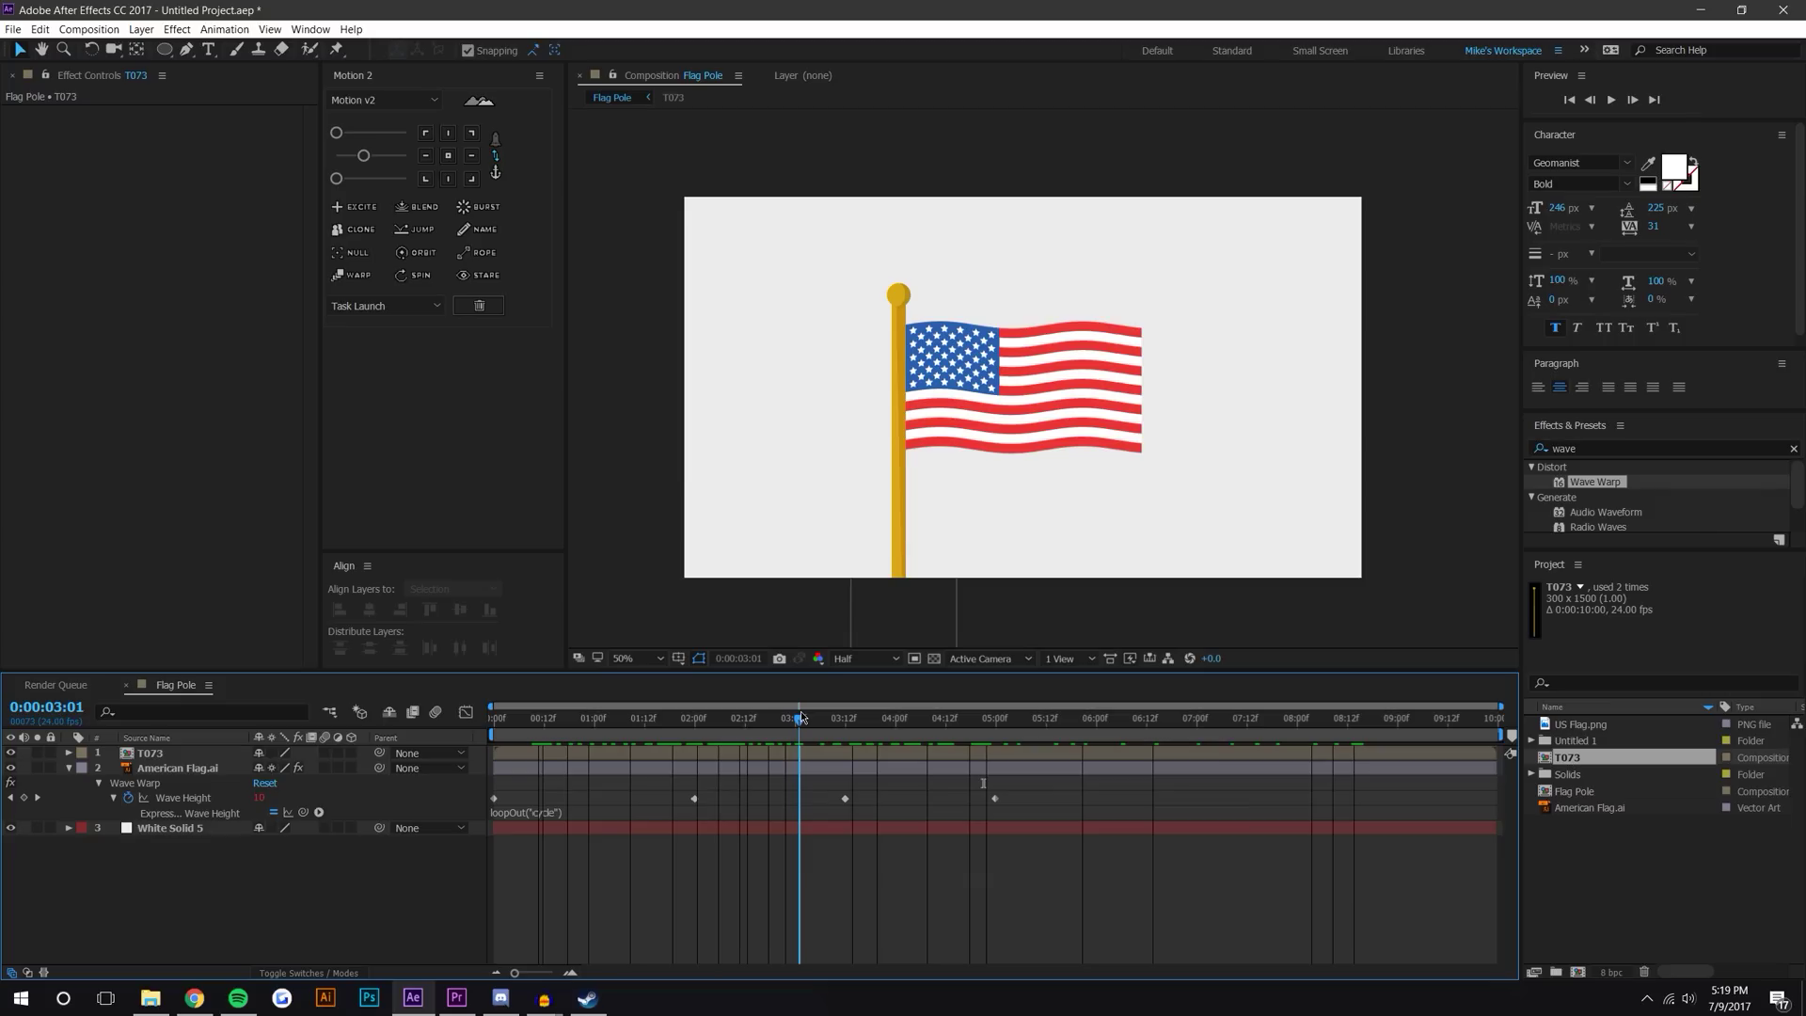
{"action": "left_click", "coordinate": [179, 768]}
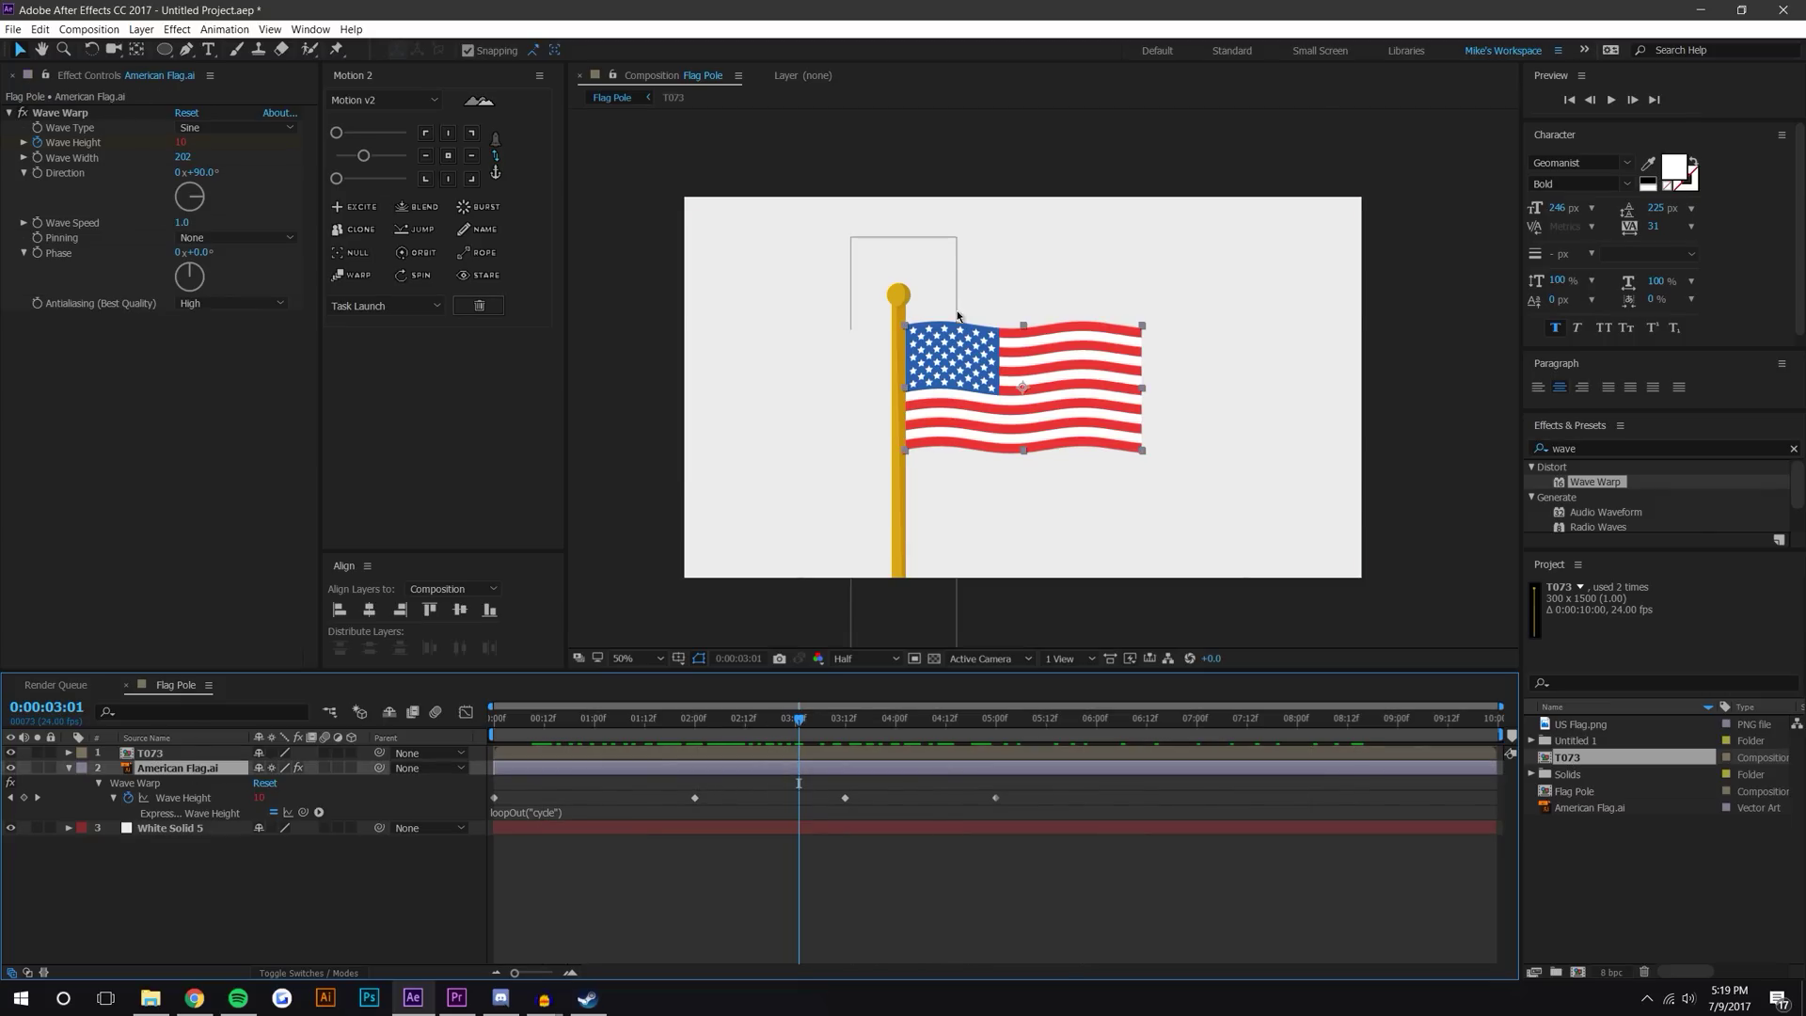
Set Wave Warp Pinning to Left Edge and inspect the wave at 03:10.
{"action": "key", "text": "/"}
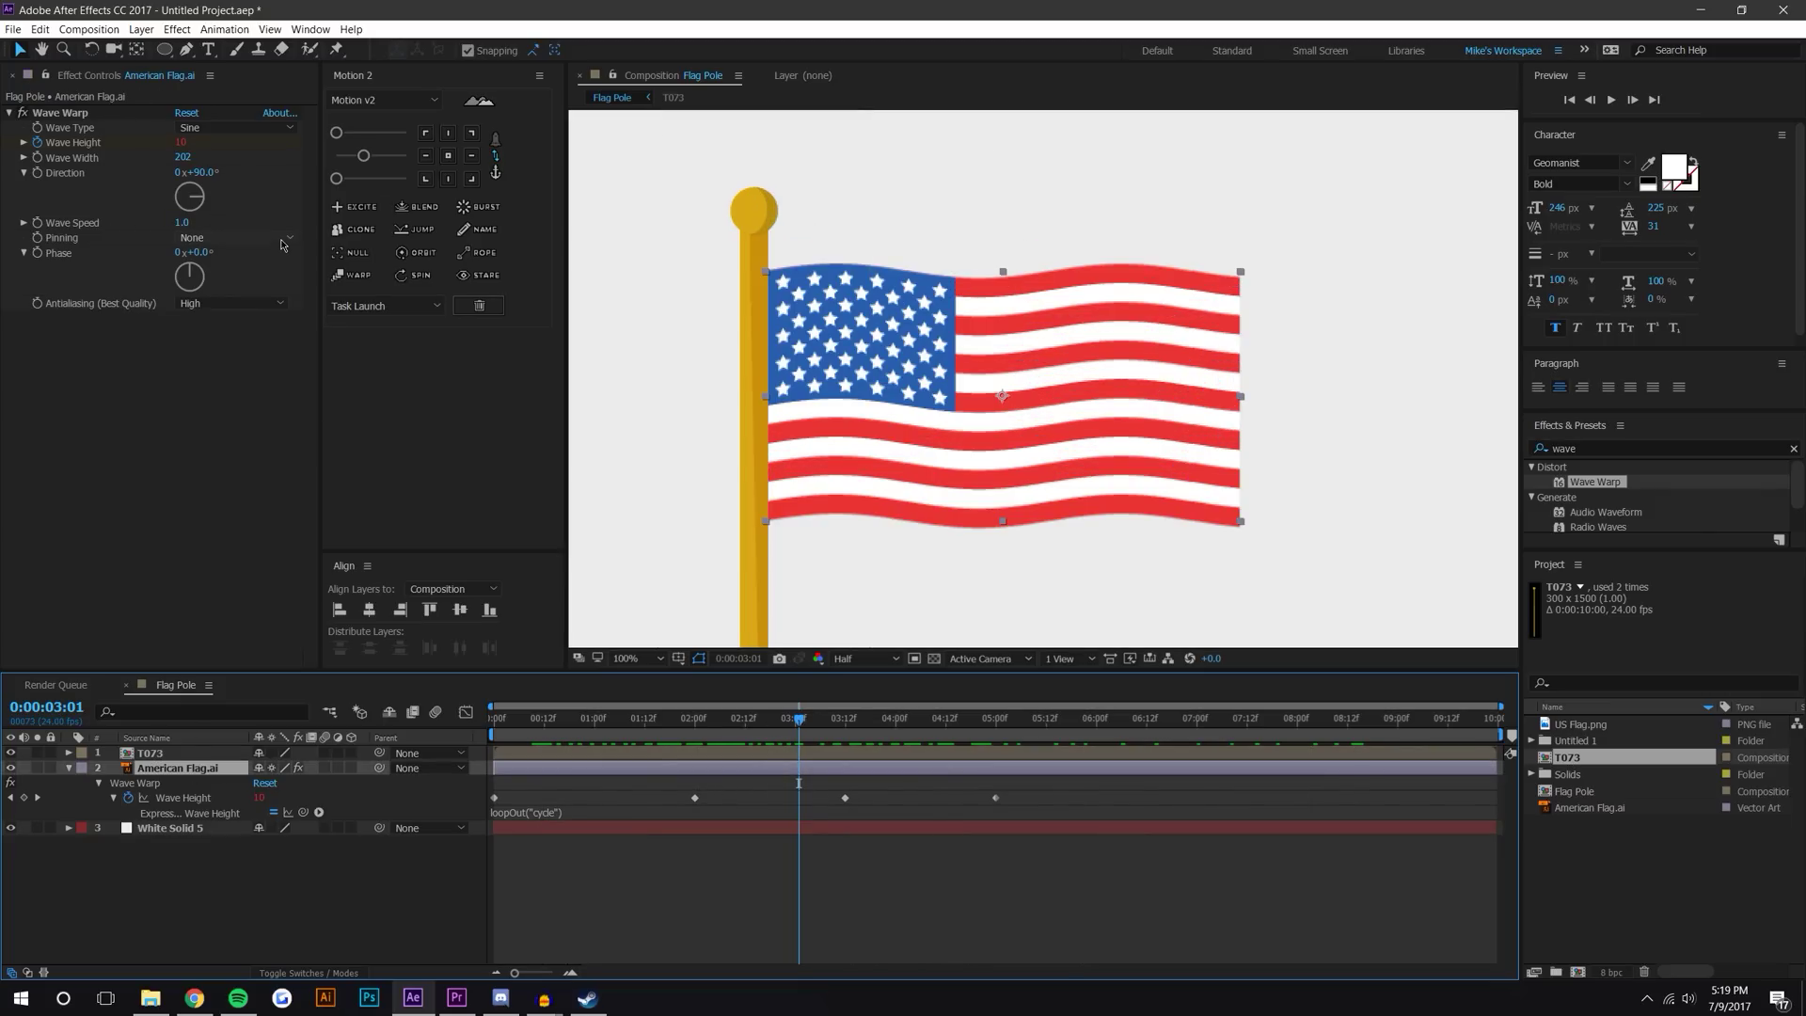
{"action": "left_click", "coordinate": [197, 241]}
{"action": "left_click", "coordinate": [248, 313]}
{"action": "left_click_drag", "start_coordinate": [552, 721], "coordinate": [778, 722]}
{"action": "left_click", "coordinate": [837, 721]}
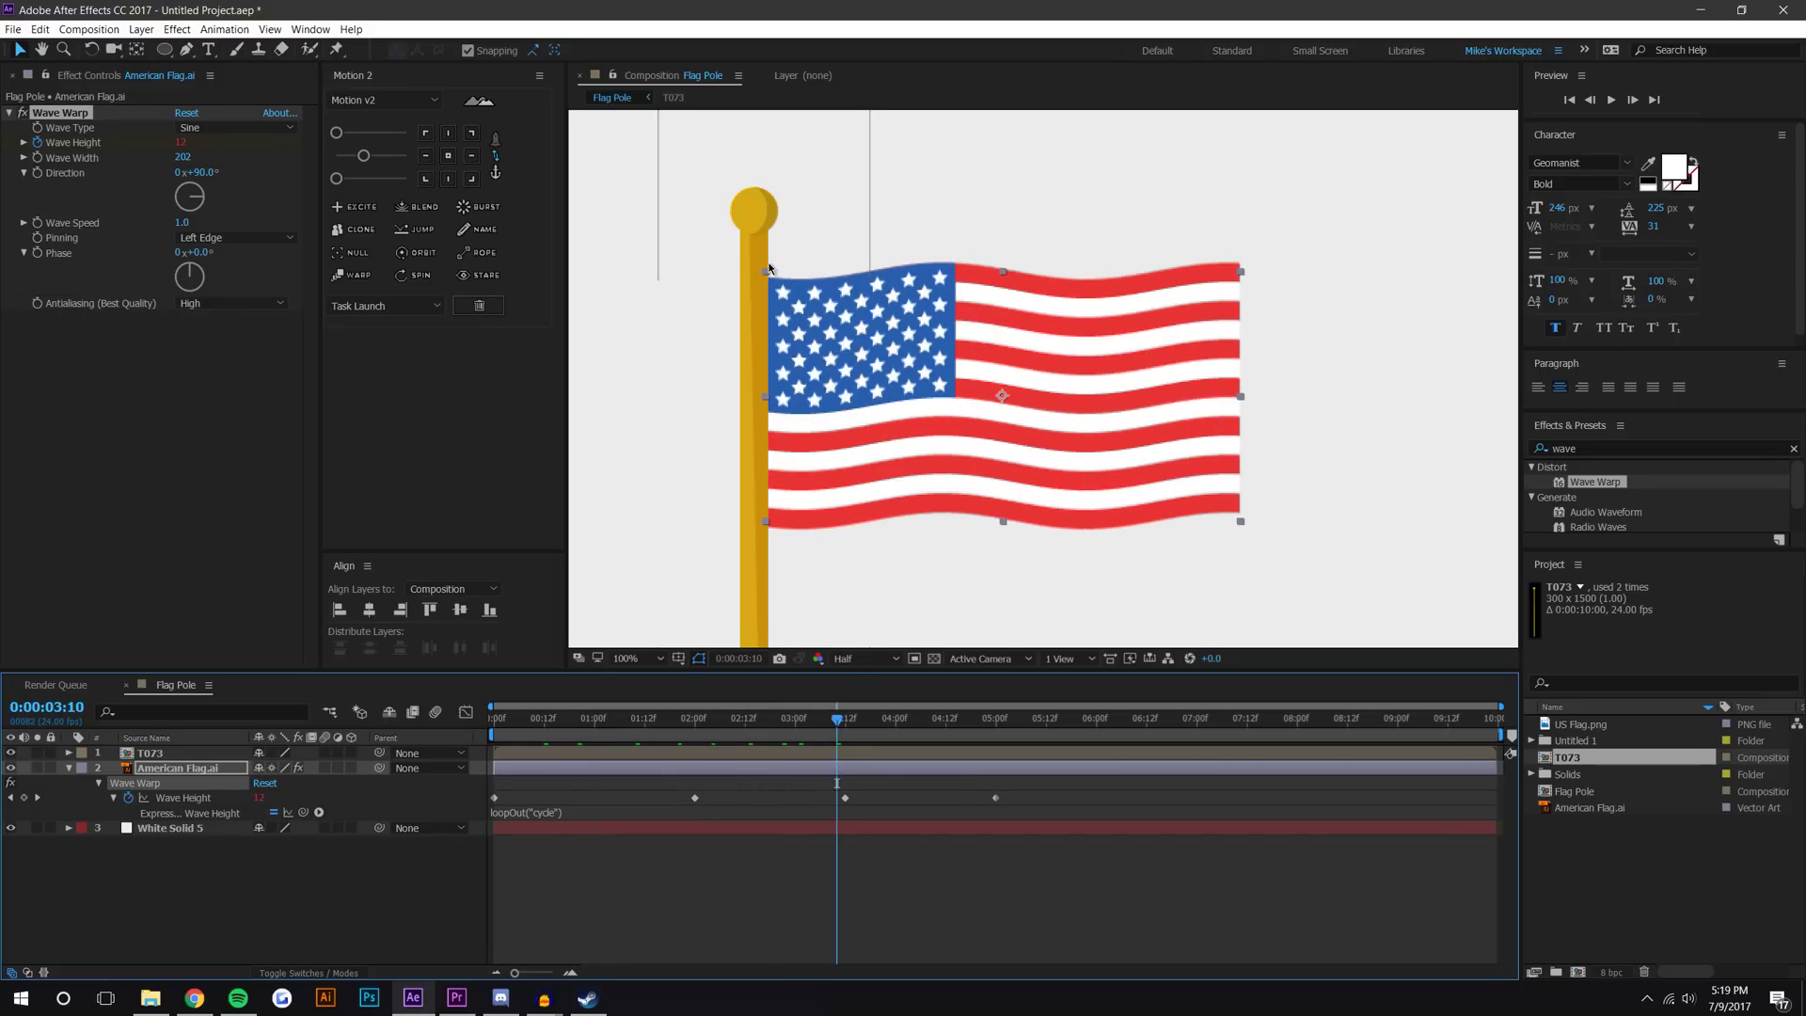
Return Pinning to None and tilt the wave Direction from 90° to about 123°.
{"action": "left_click", "coordinate": [198, 241]}
{"action": "left_click", "coordinate": [201, 248]}
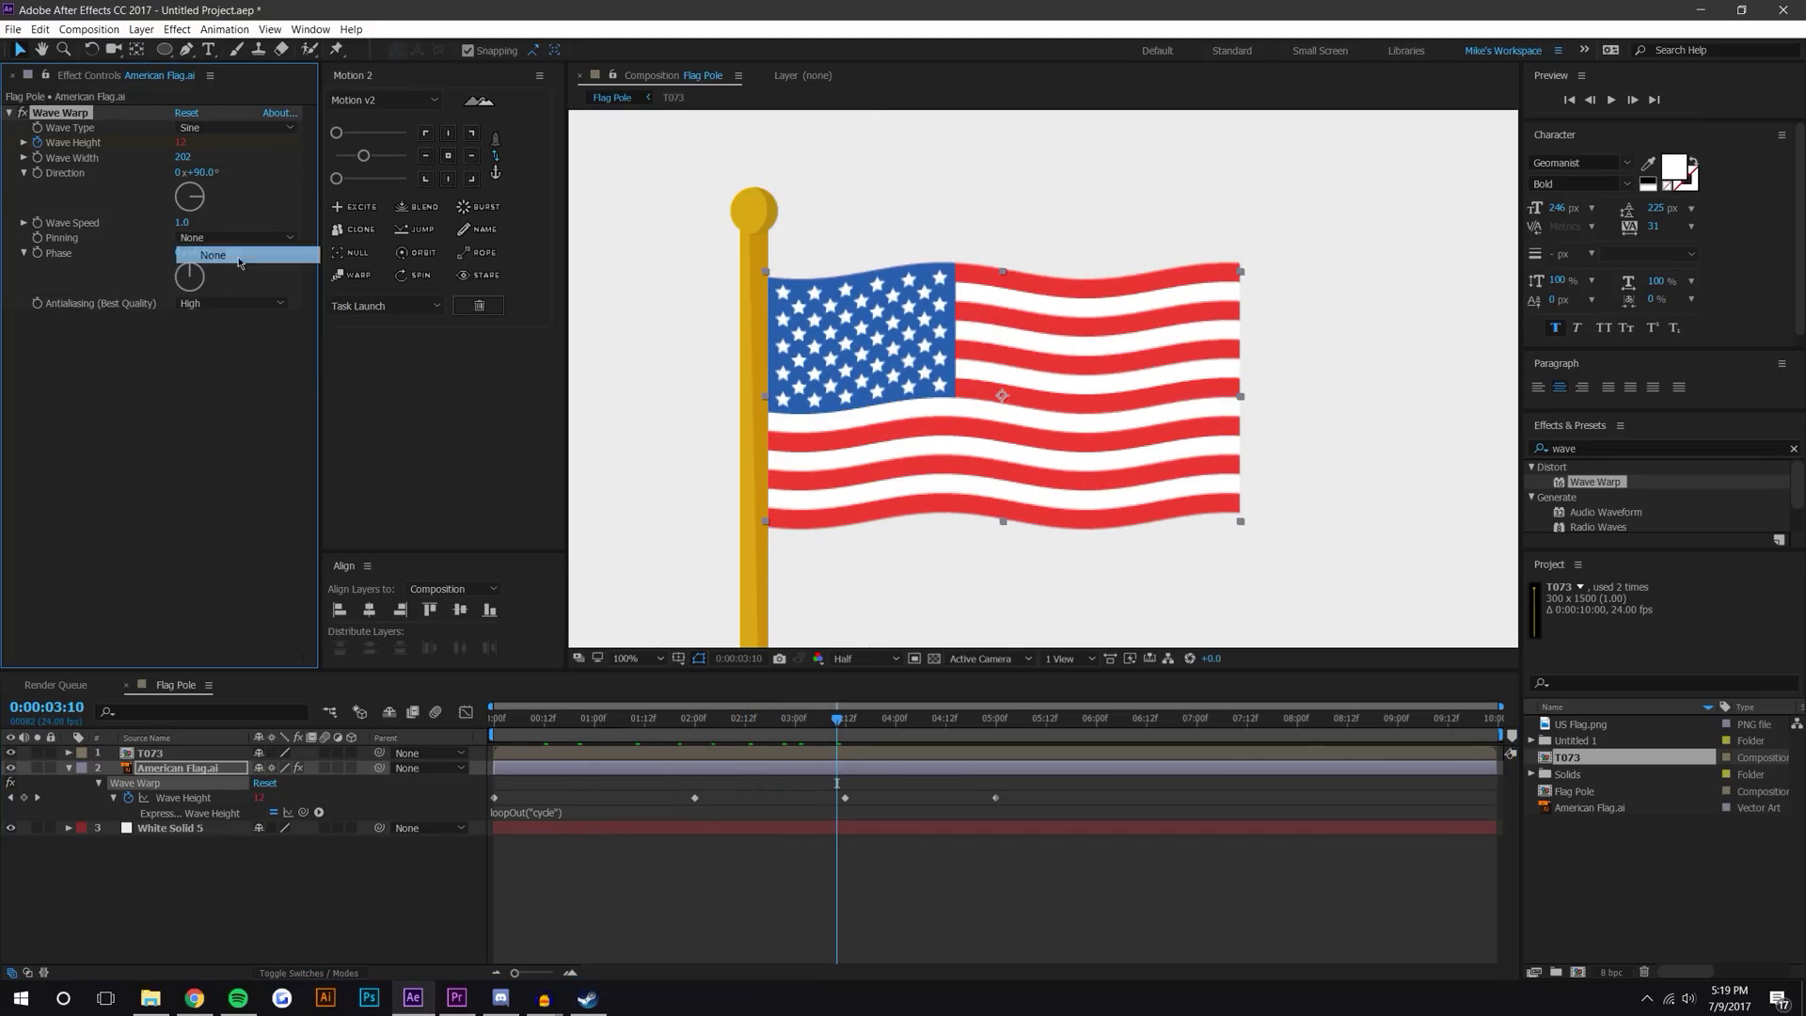
{"action": "left_click", "coordinate": [766, 777]}
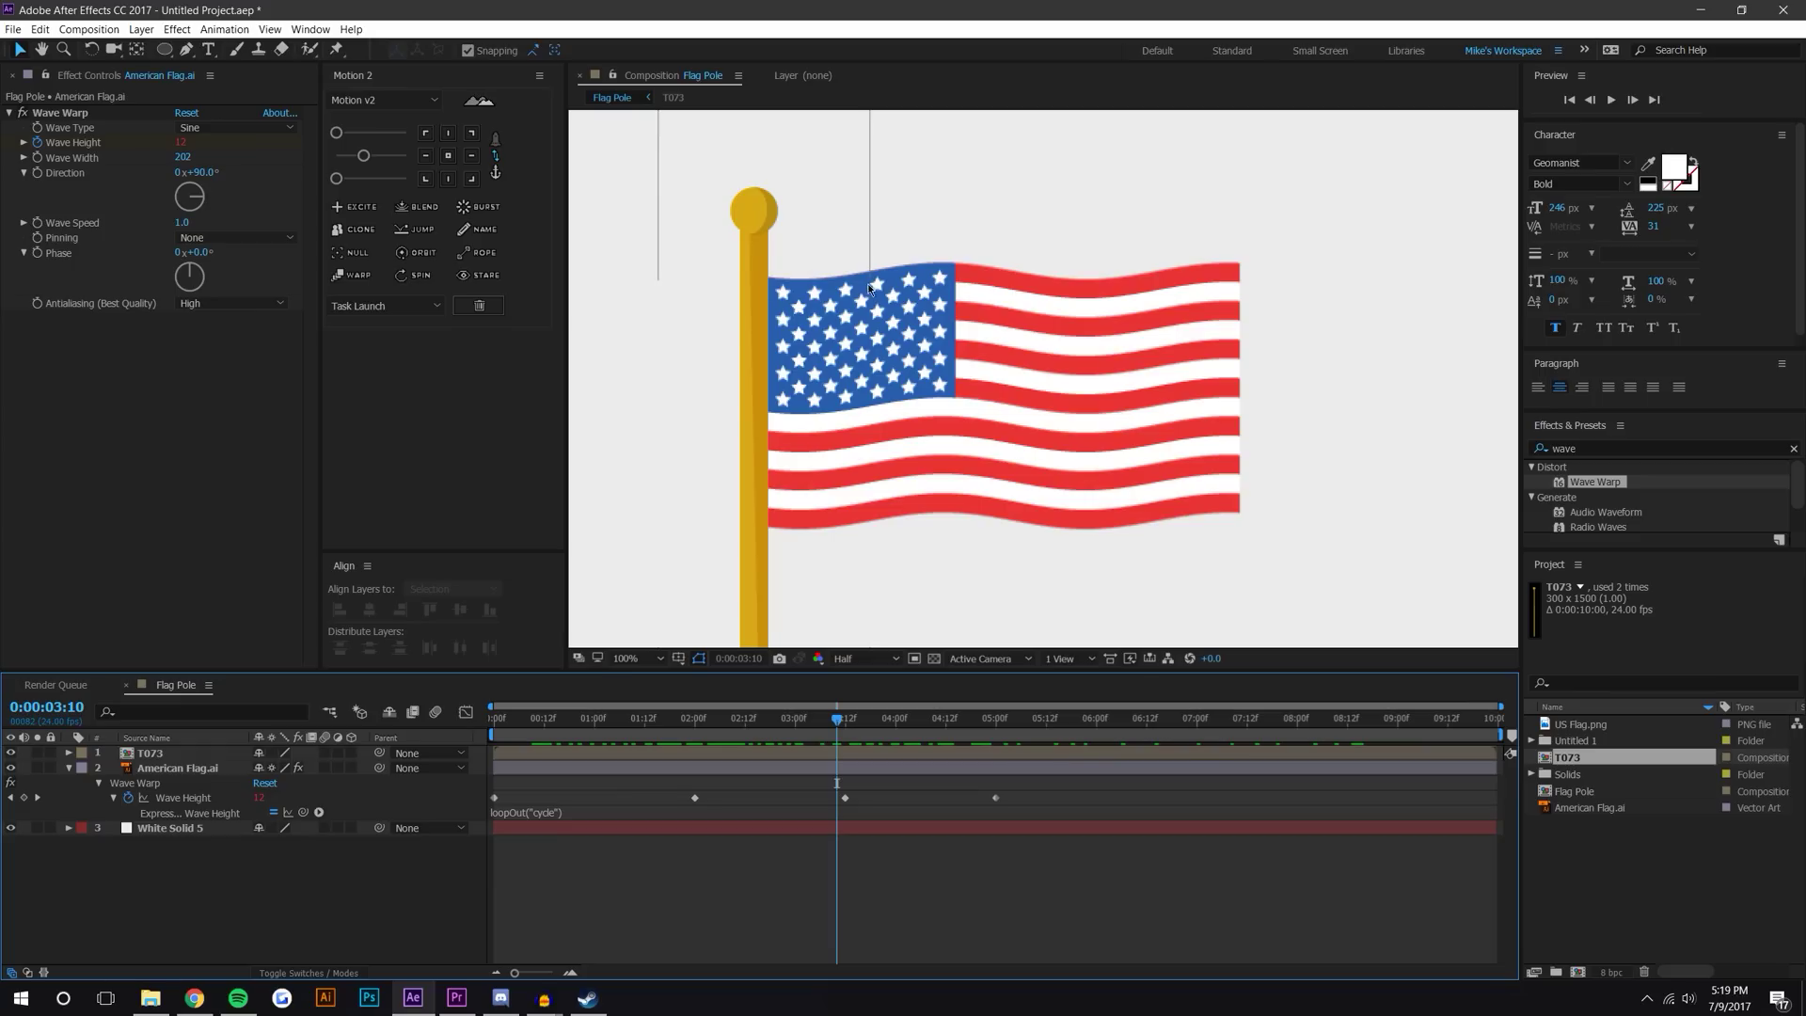
{"action": "left_click_drag", "start_coordinate": [214, 184], "coordinate": [203, 178]}
Try Wave Warp Direction values of 115° and then 110° on the flag.
{"action": "left_click", "coordinate": [203, 177]}
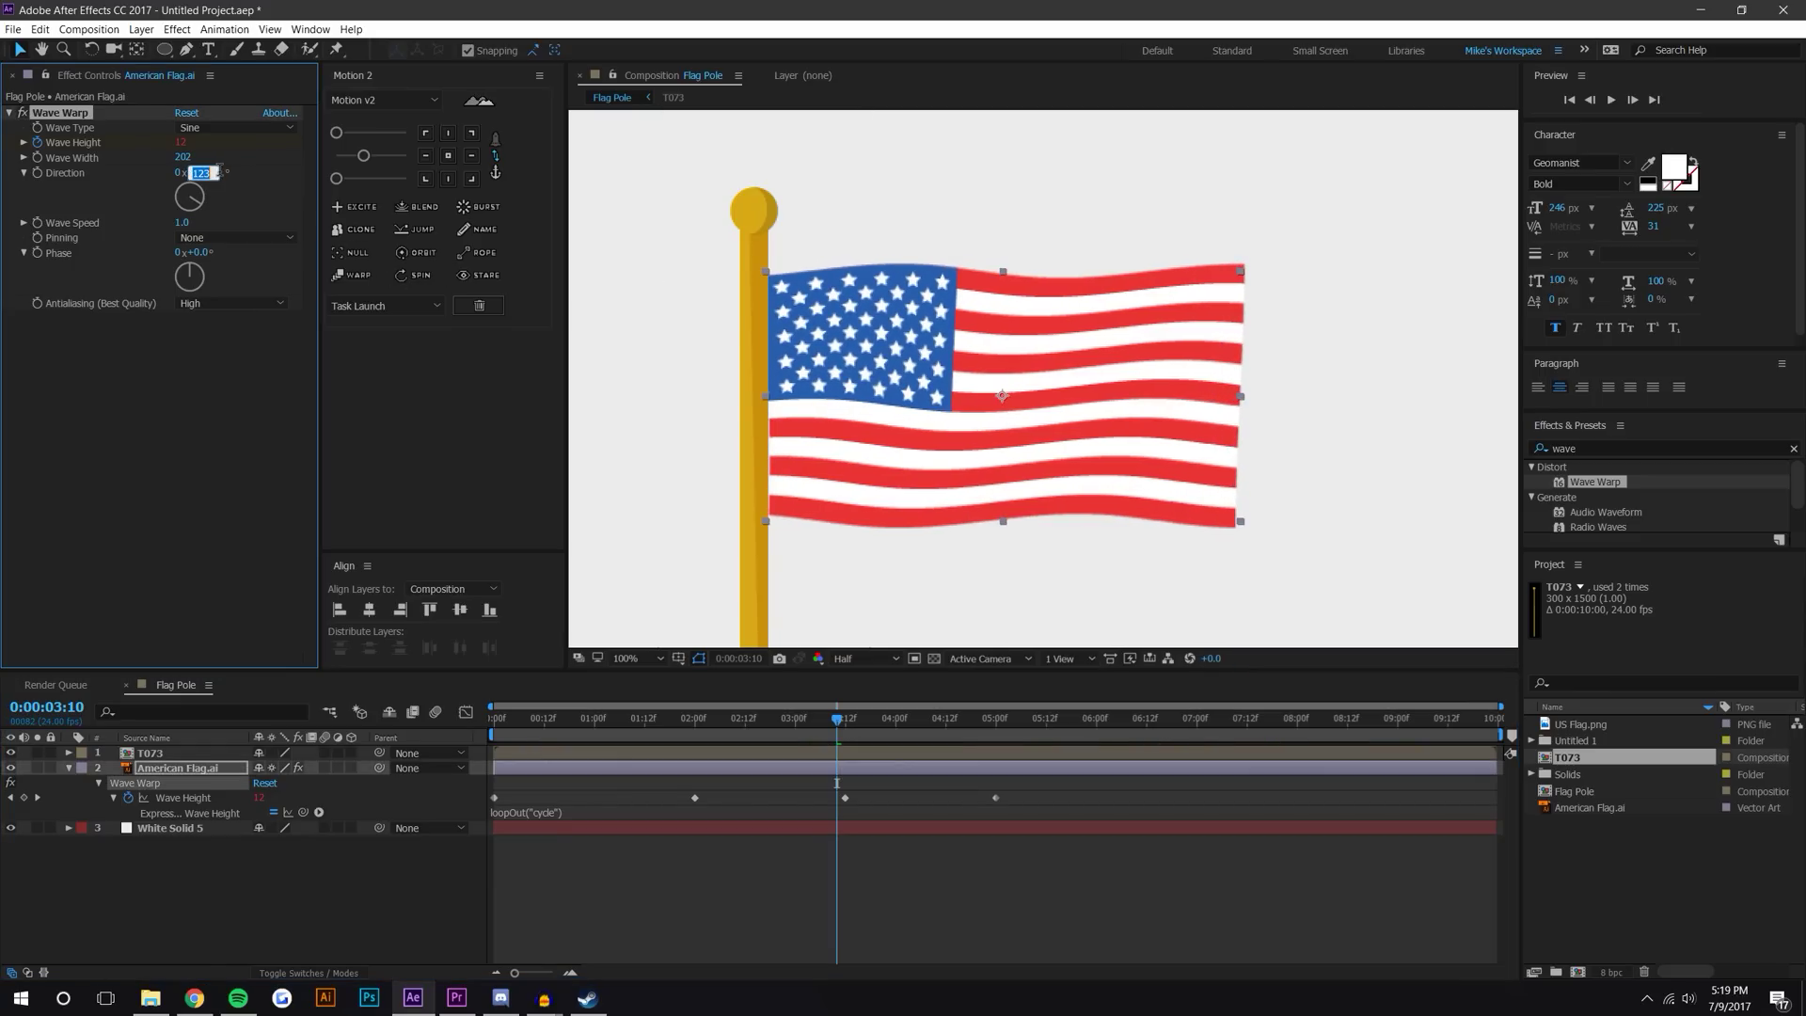
{"action": "type", "text": "115"}
{"action": "key", "text": "Return"}
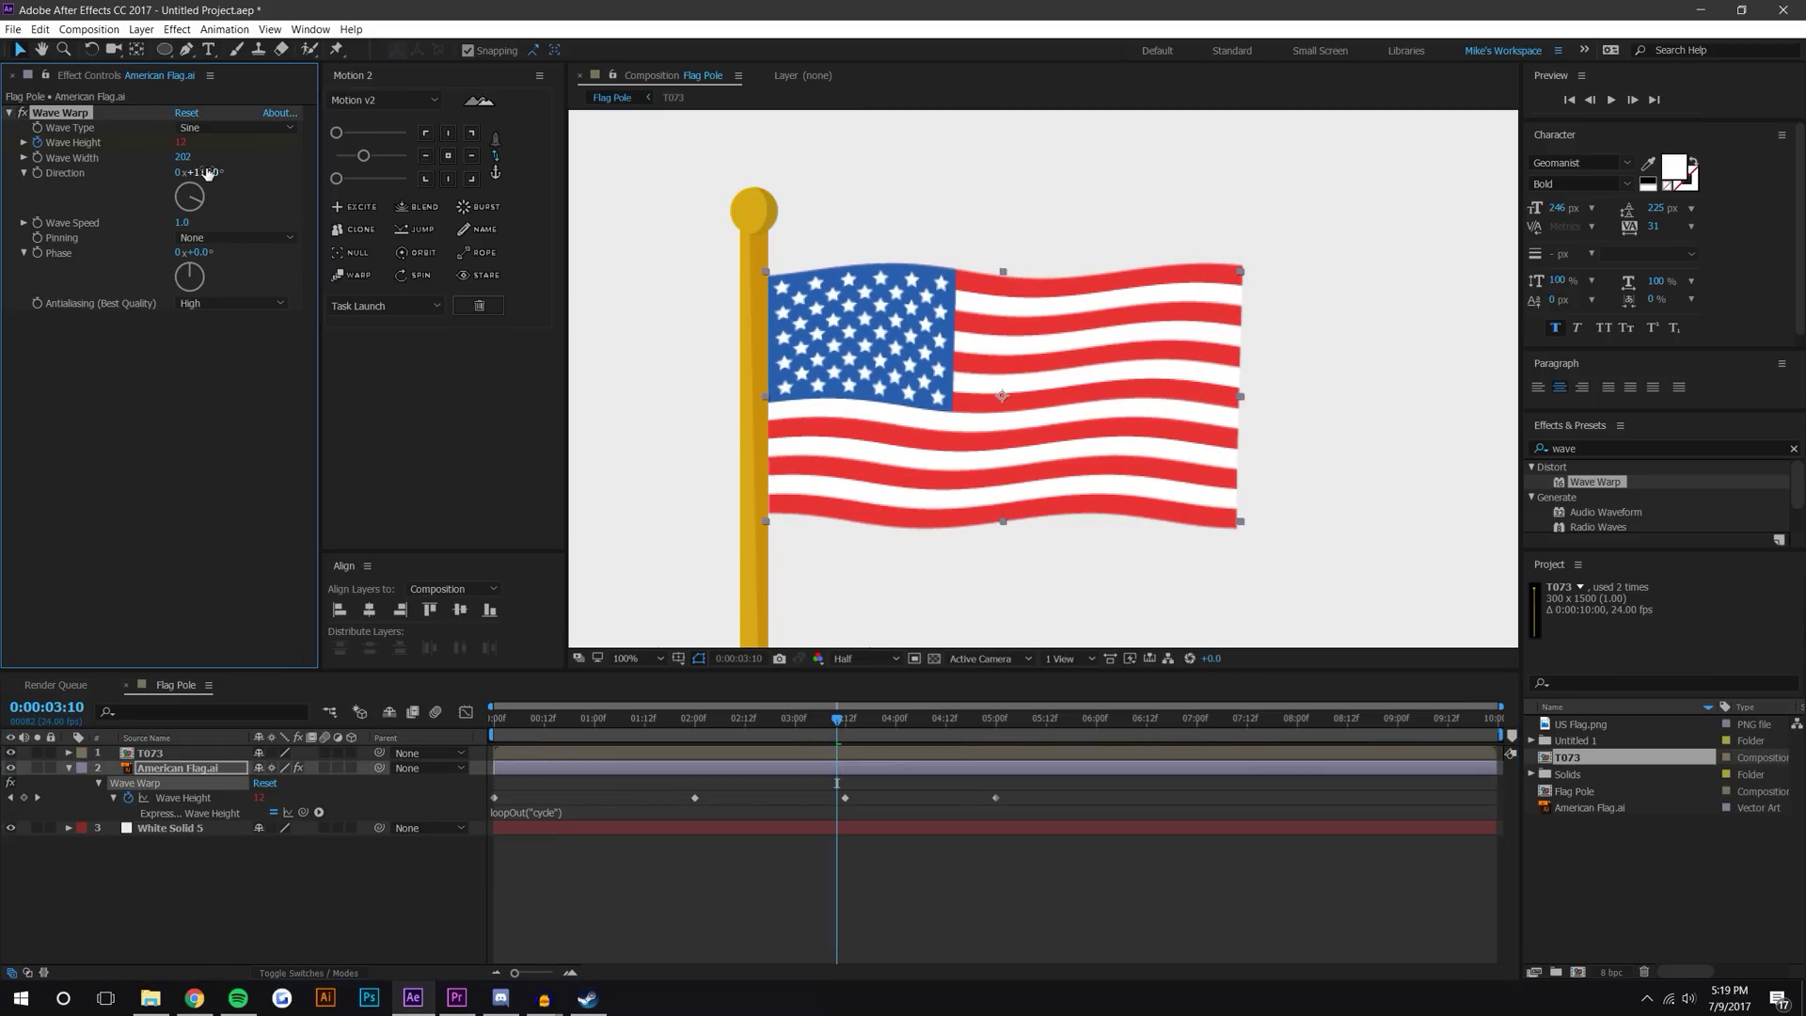
{"action": "left_click", "coordinate": [206, 173]}
{"action": "type", "text": "110"}
{"action": "key", "text": "Return"}
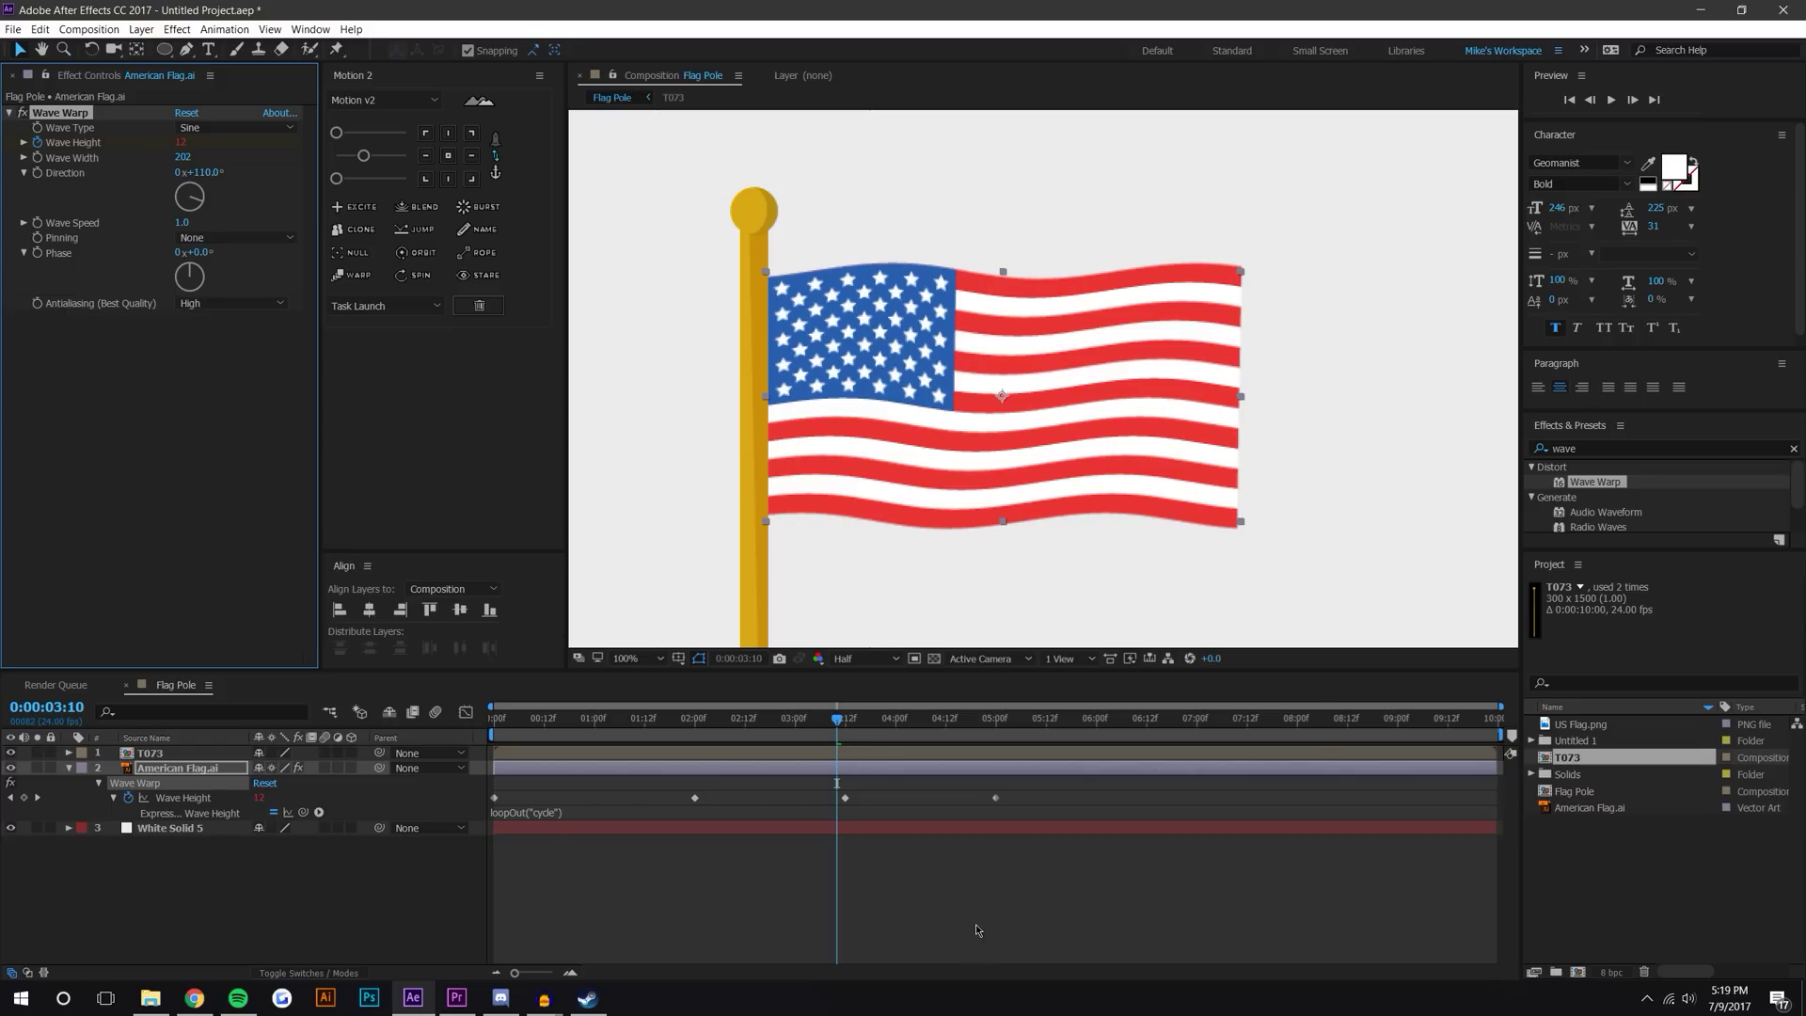
{"action": "left_click", "coordinate": [508, 884]}
Preview from the start at Quarter resolution, zoomed out to show the whole frame.
{"action": "key", "text": "Home"}
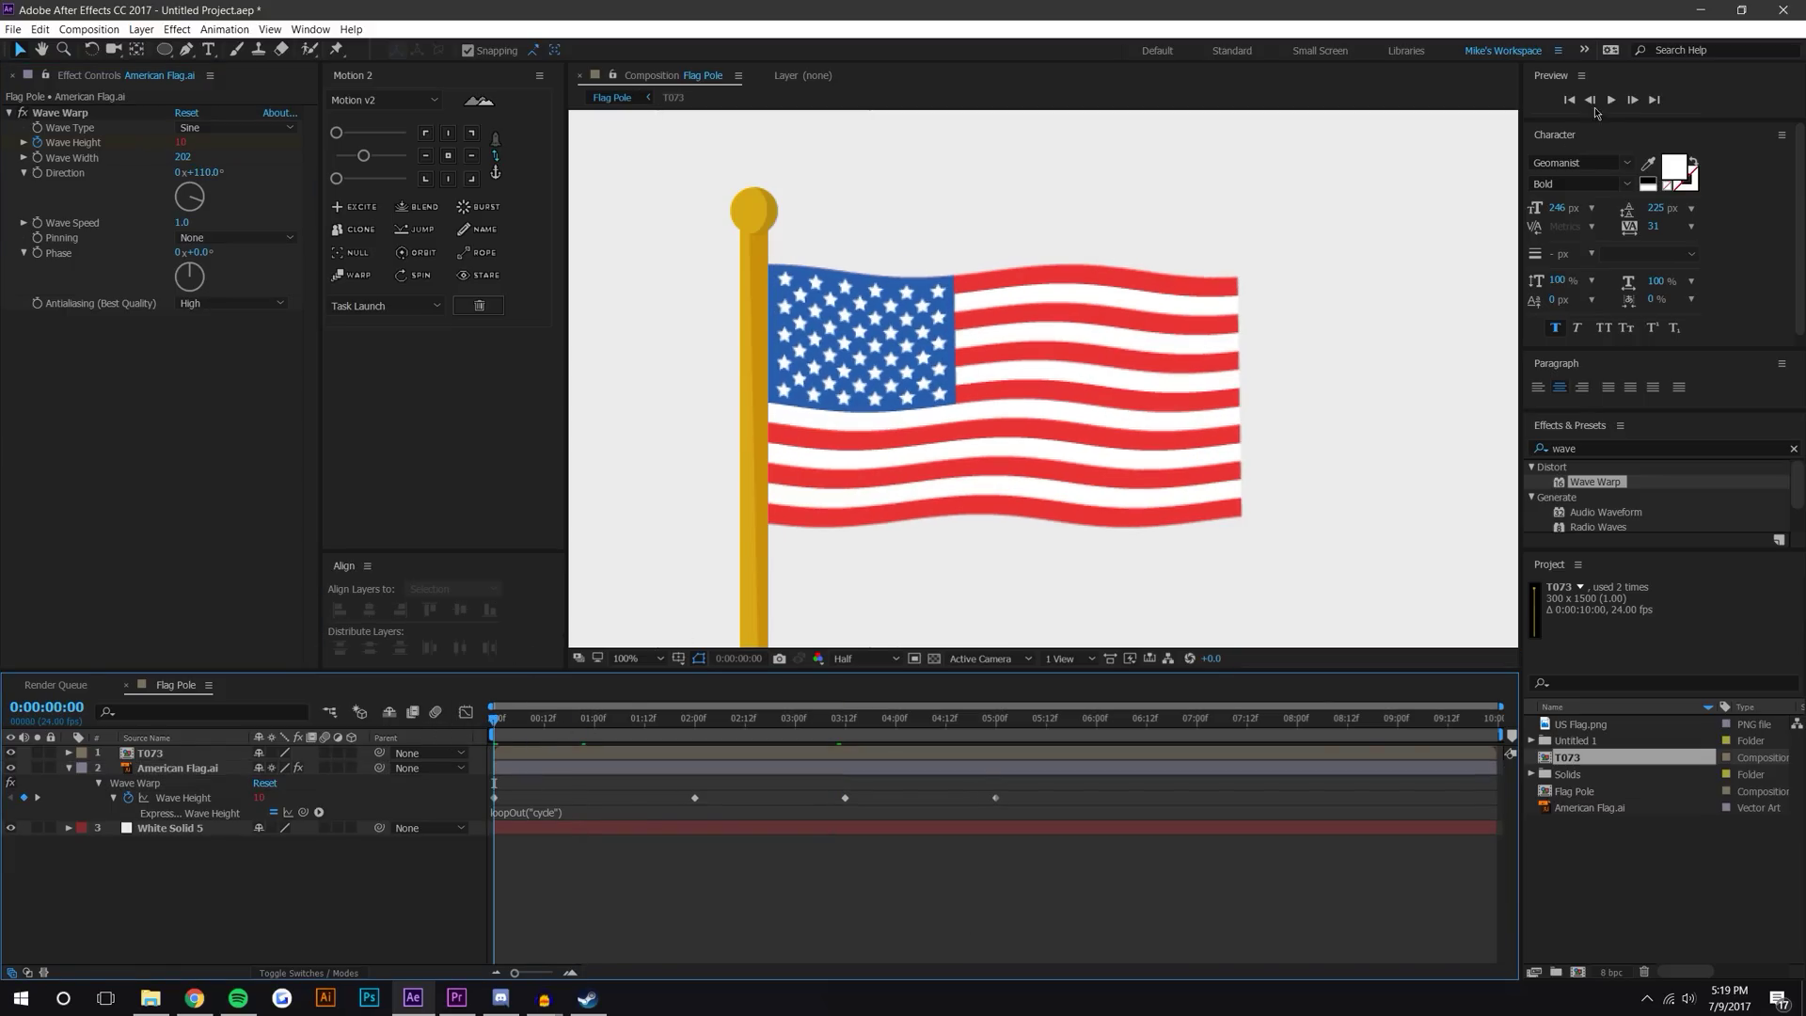
{"action": "left_click", "coordinate": [1611, 99]}
{"action": "left_click", "coordinate": [888, 658]}
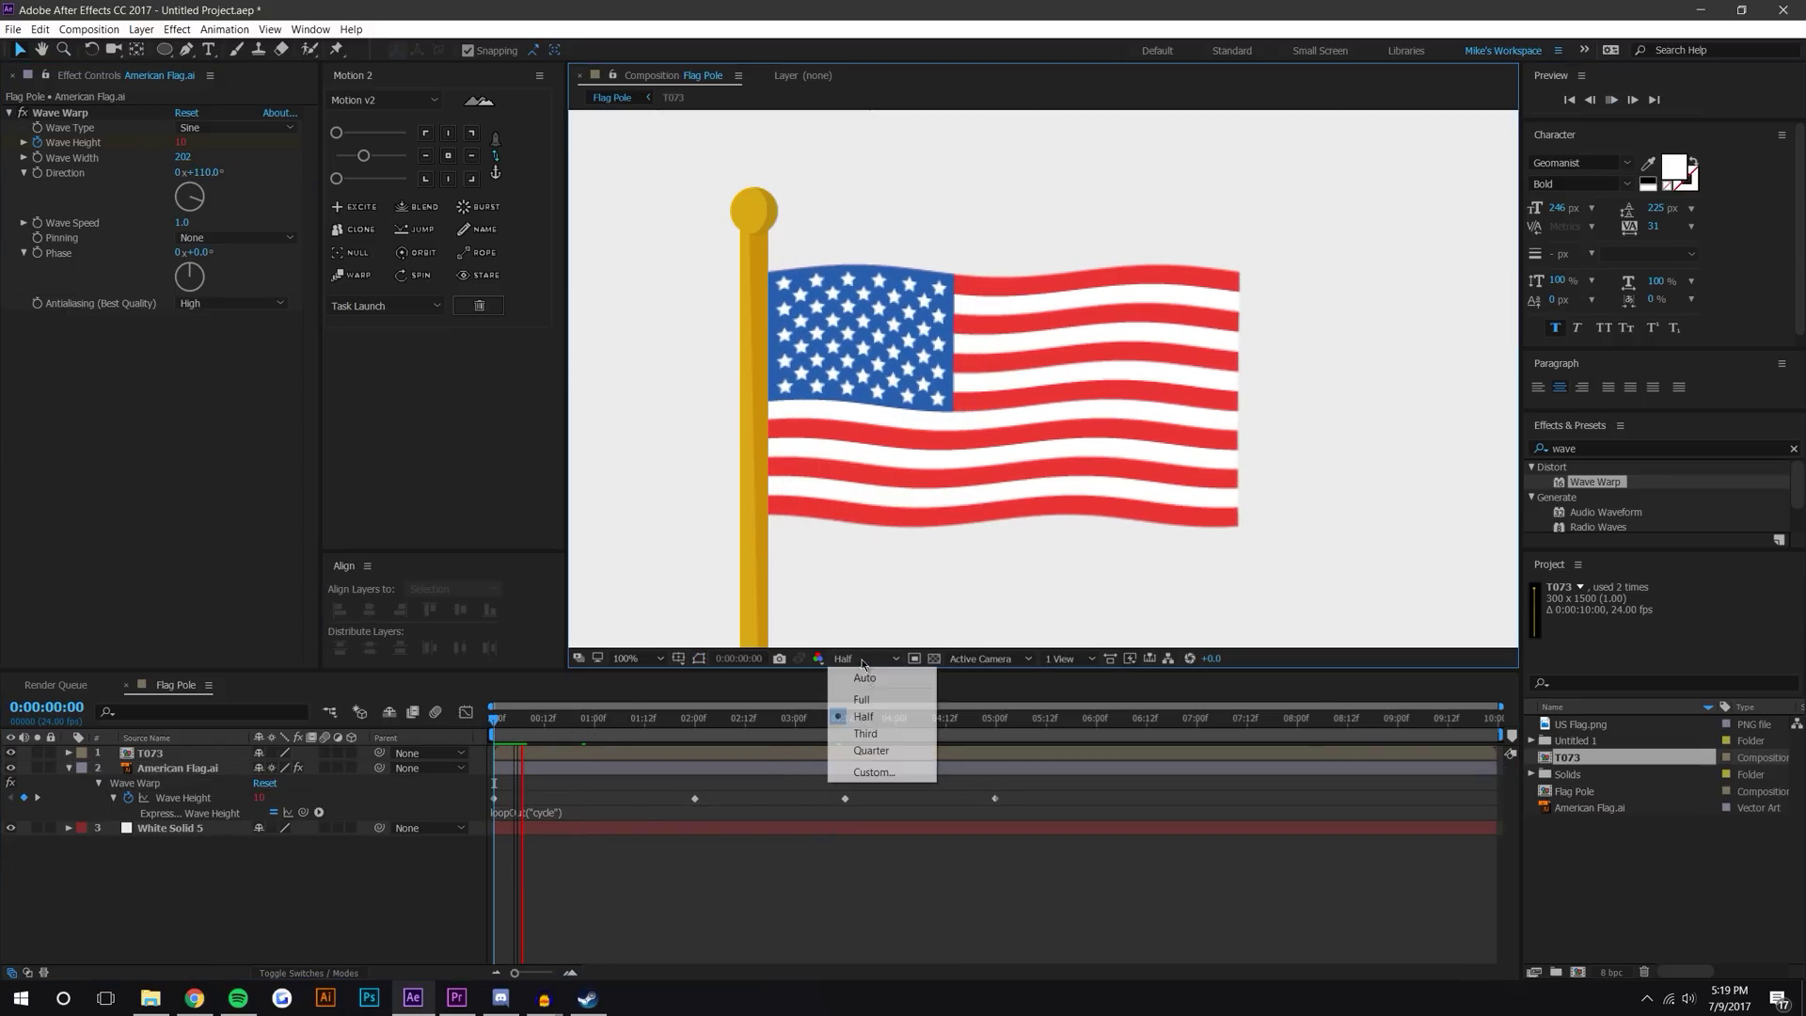
{"action": "left_click", "coordinate": [884, 751]}
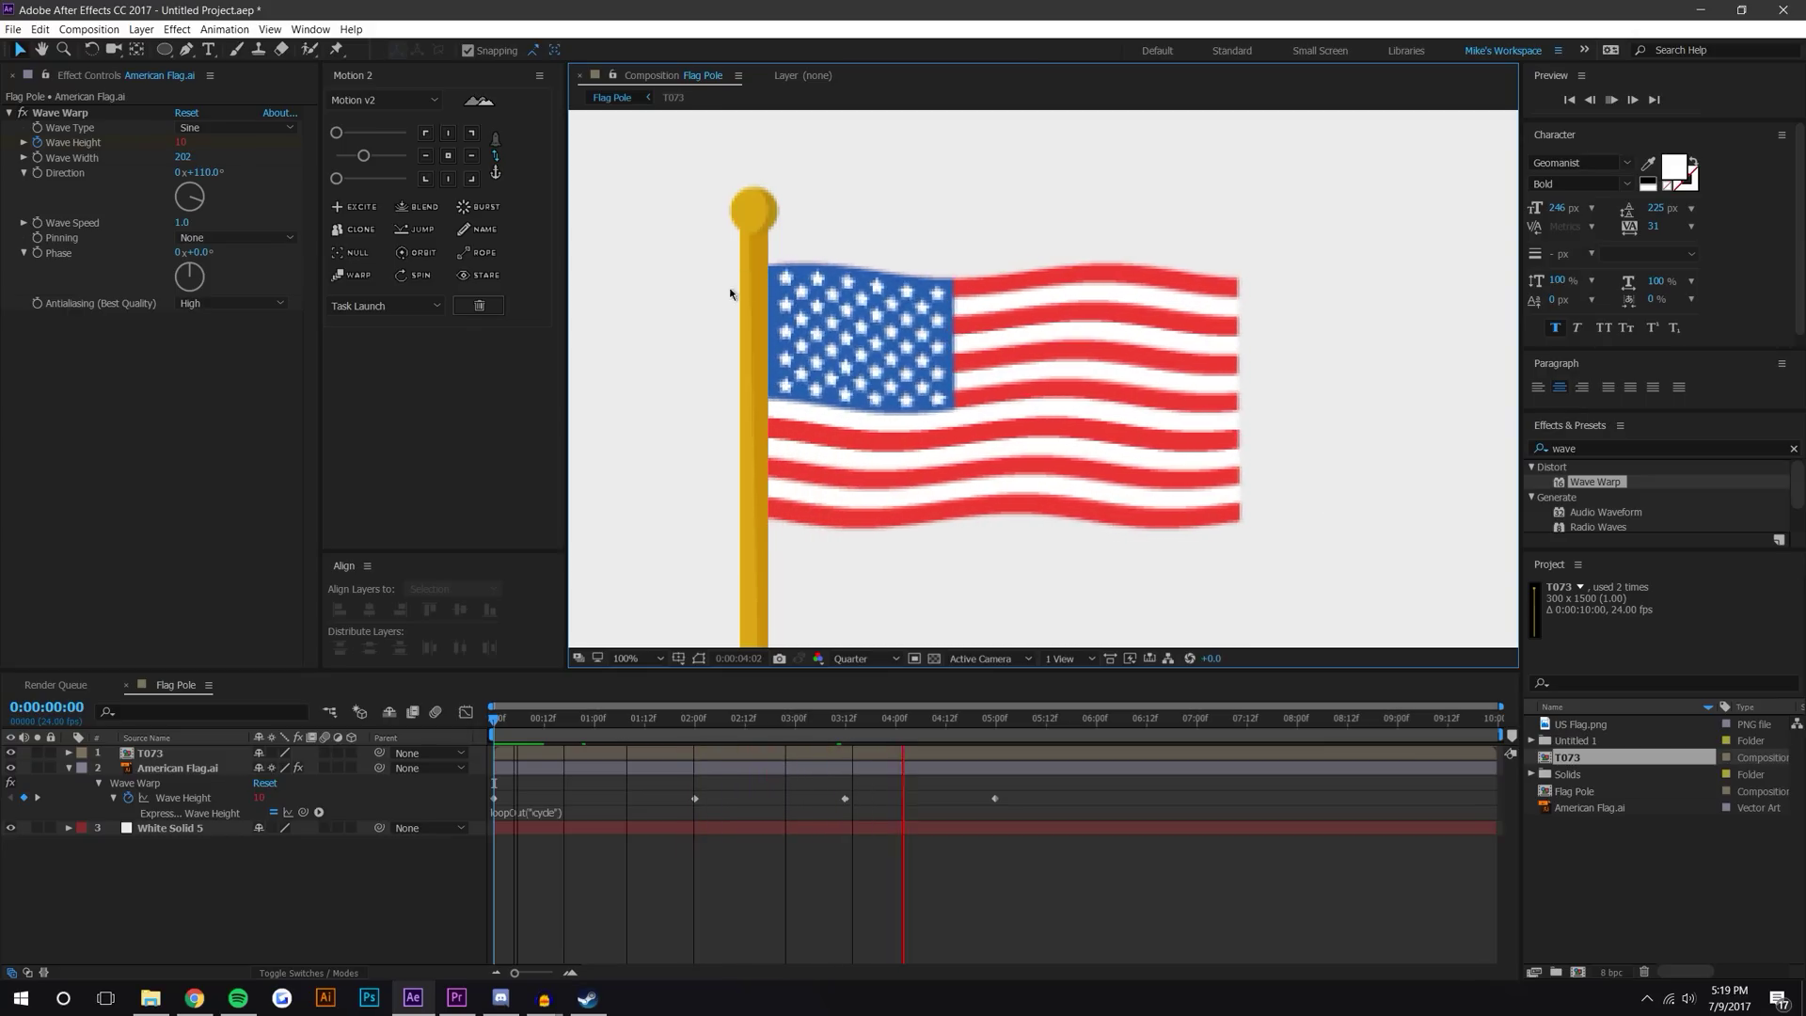
{"action": "key", "text": "comma"}
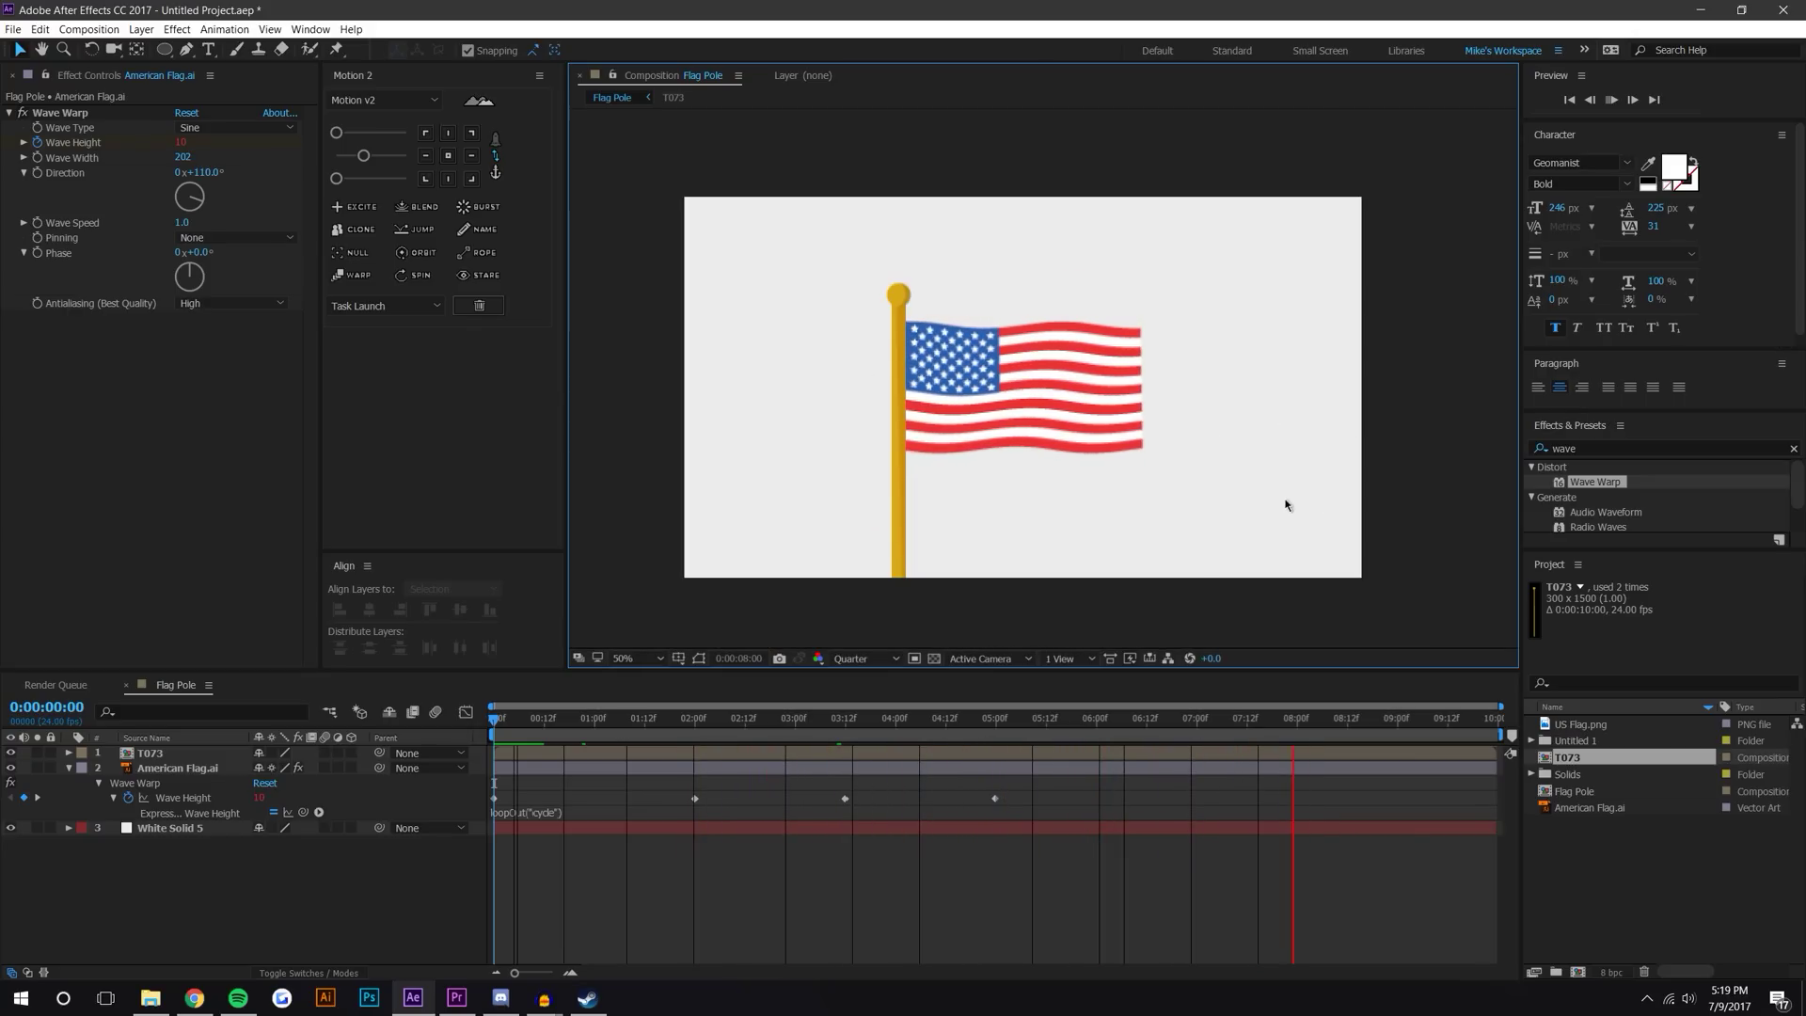
Change the Wave Warp Direction to 135°, then stop the preview.
{"action": "left_click", "coordinate": [201, 173]}
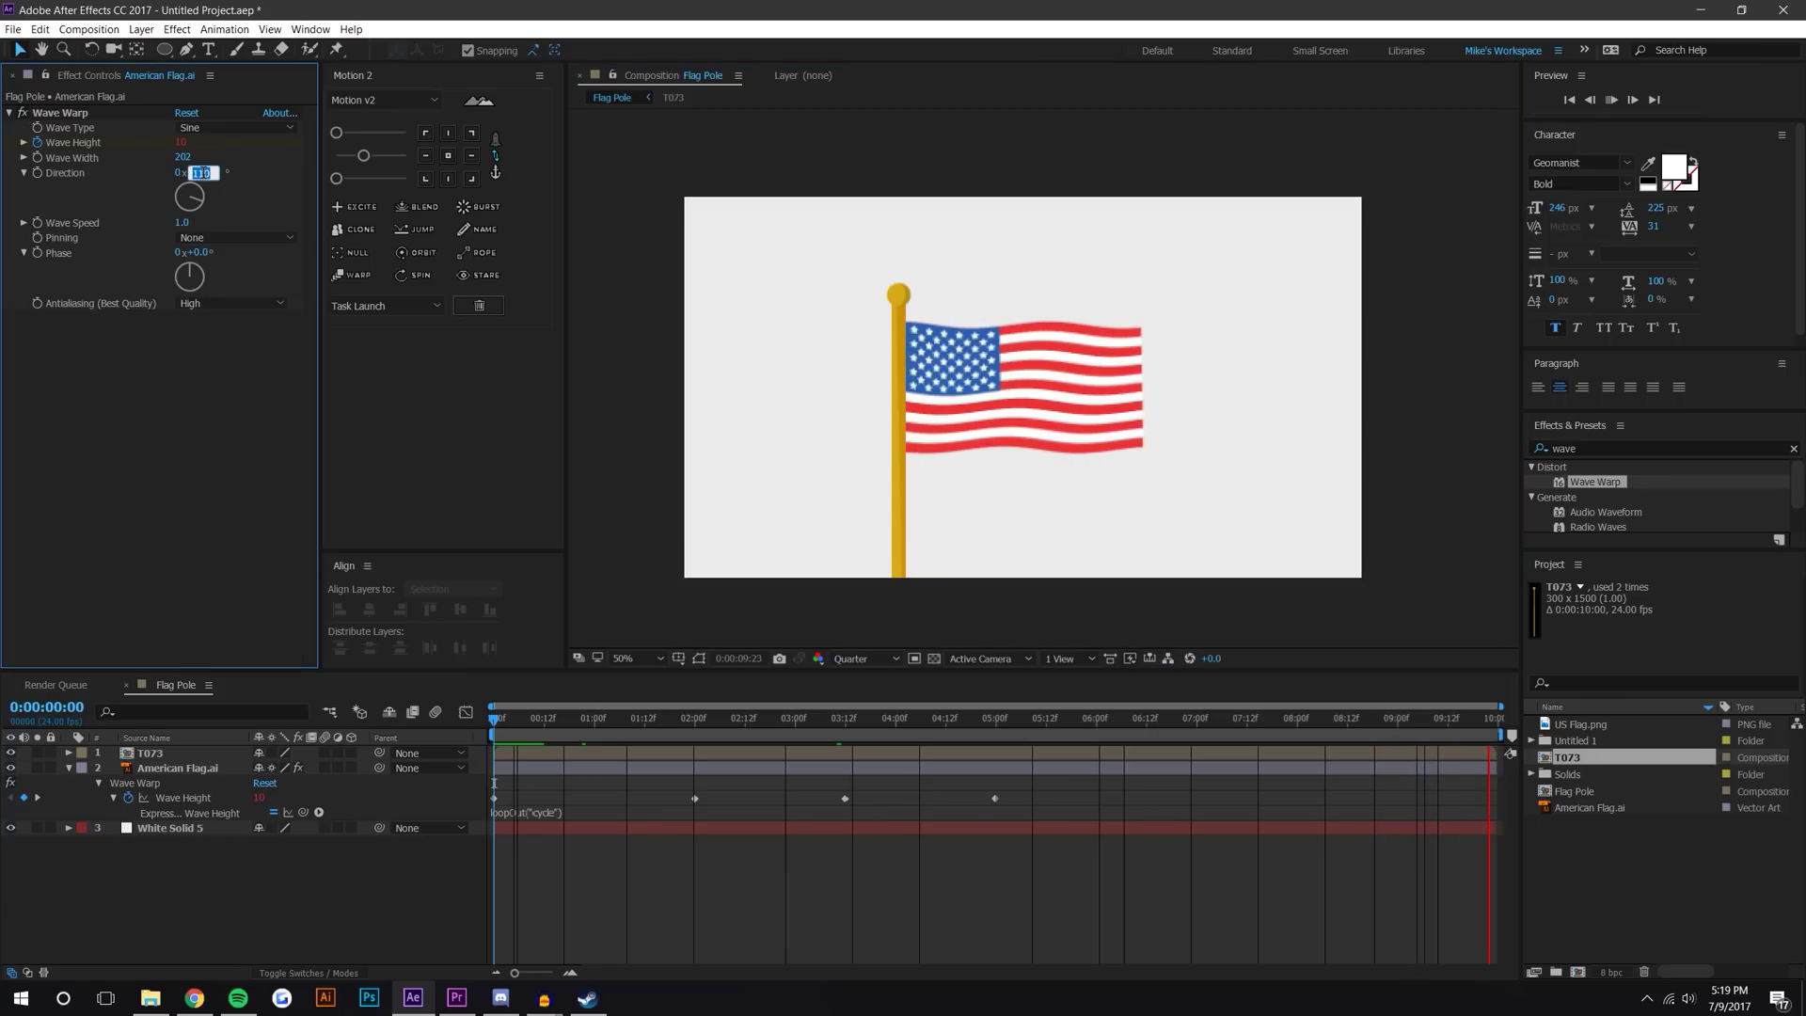
{"action": "type", "text": "135"}
{"action": "key", "text": "Return"}
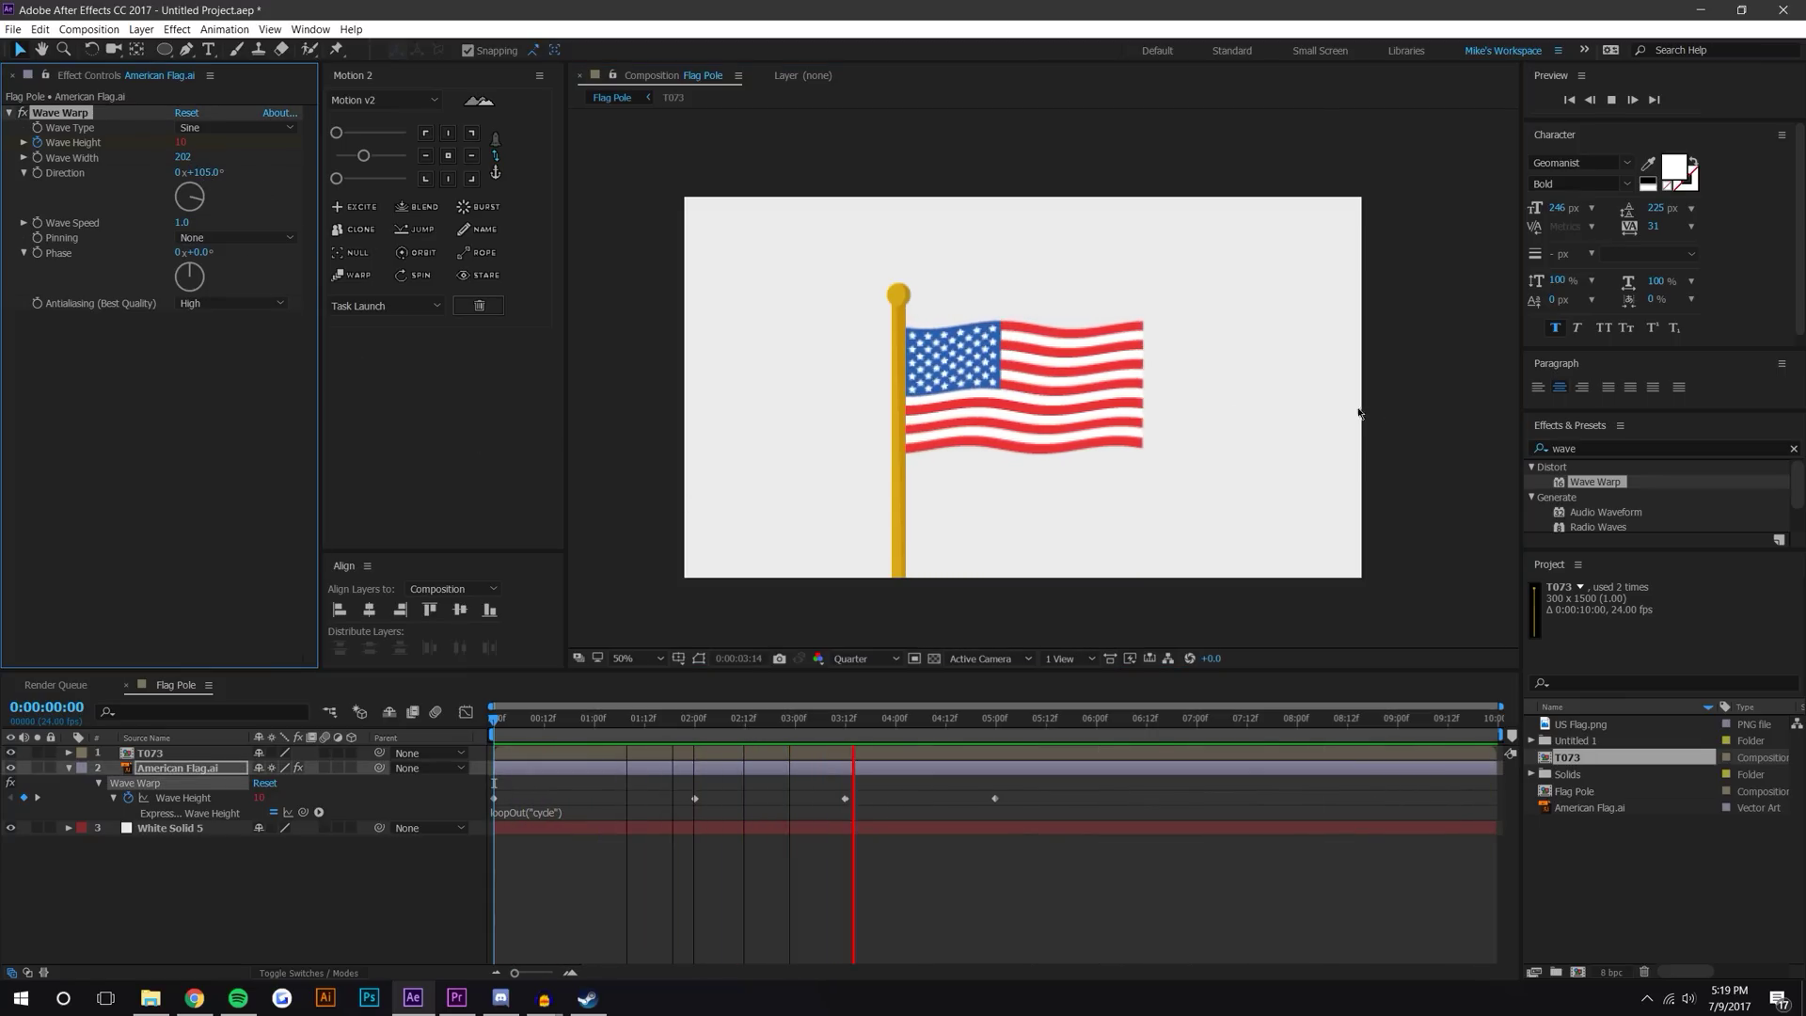
{"action": "key", "text": "space"}
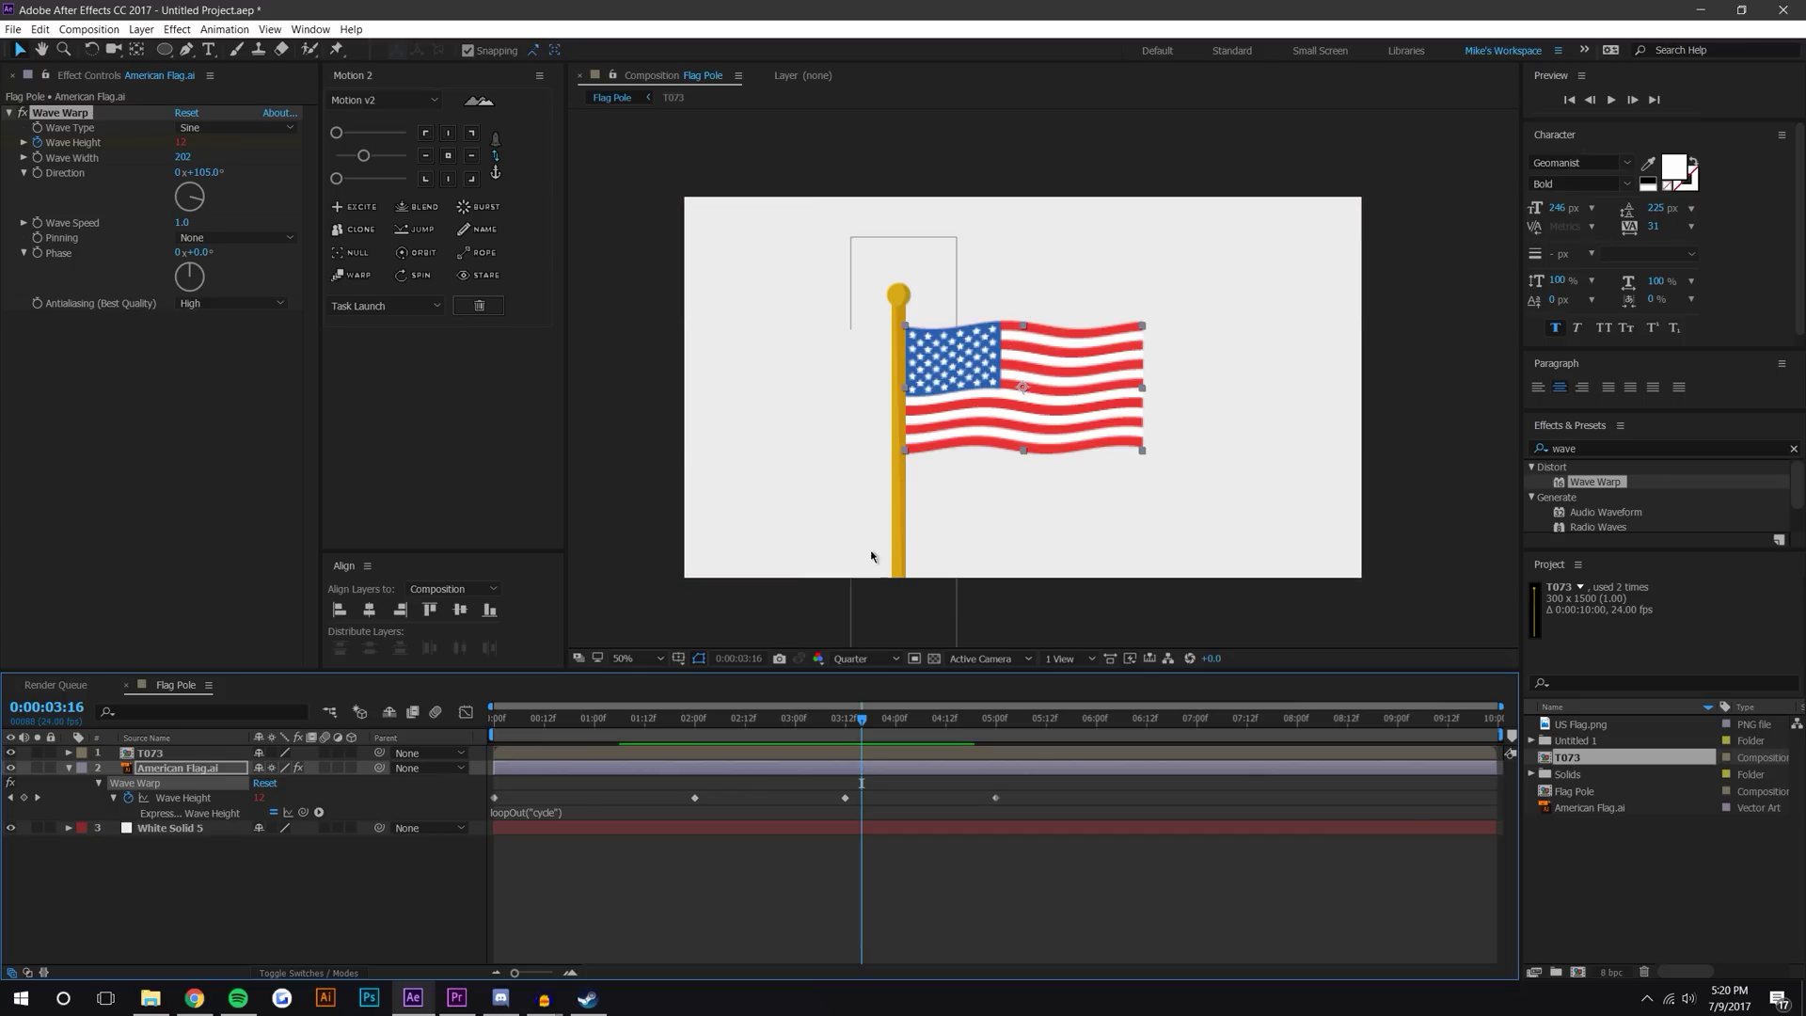
{"action": "left_click", "coordinate": [938, 925]}
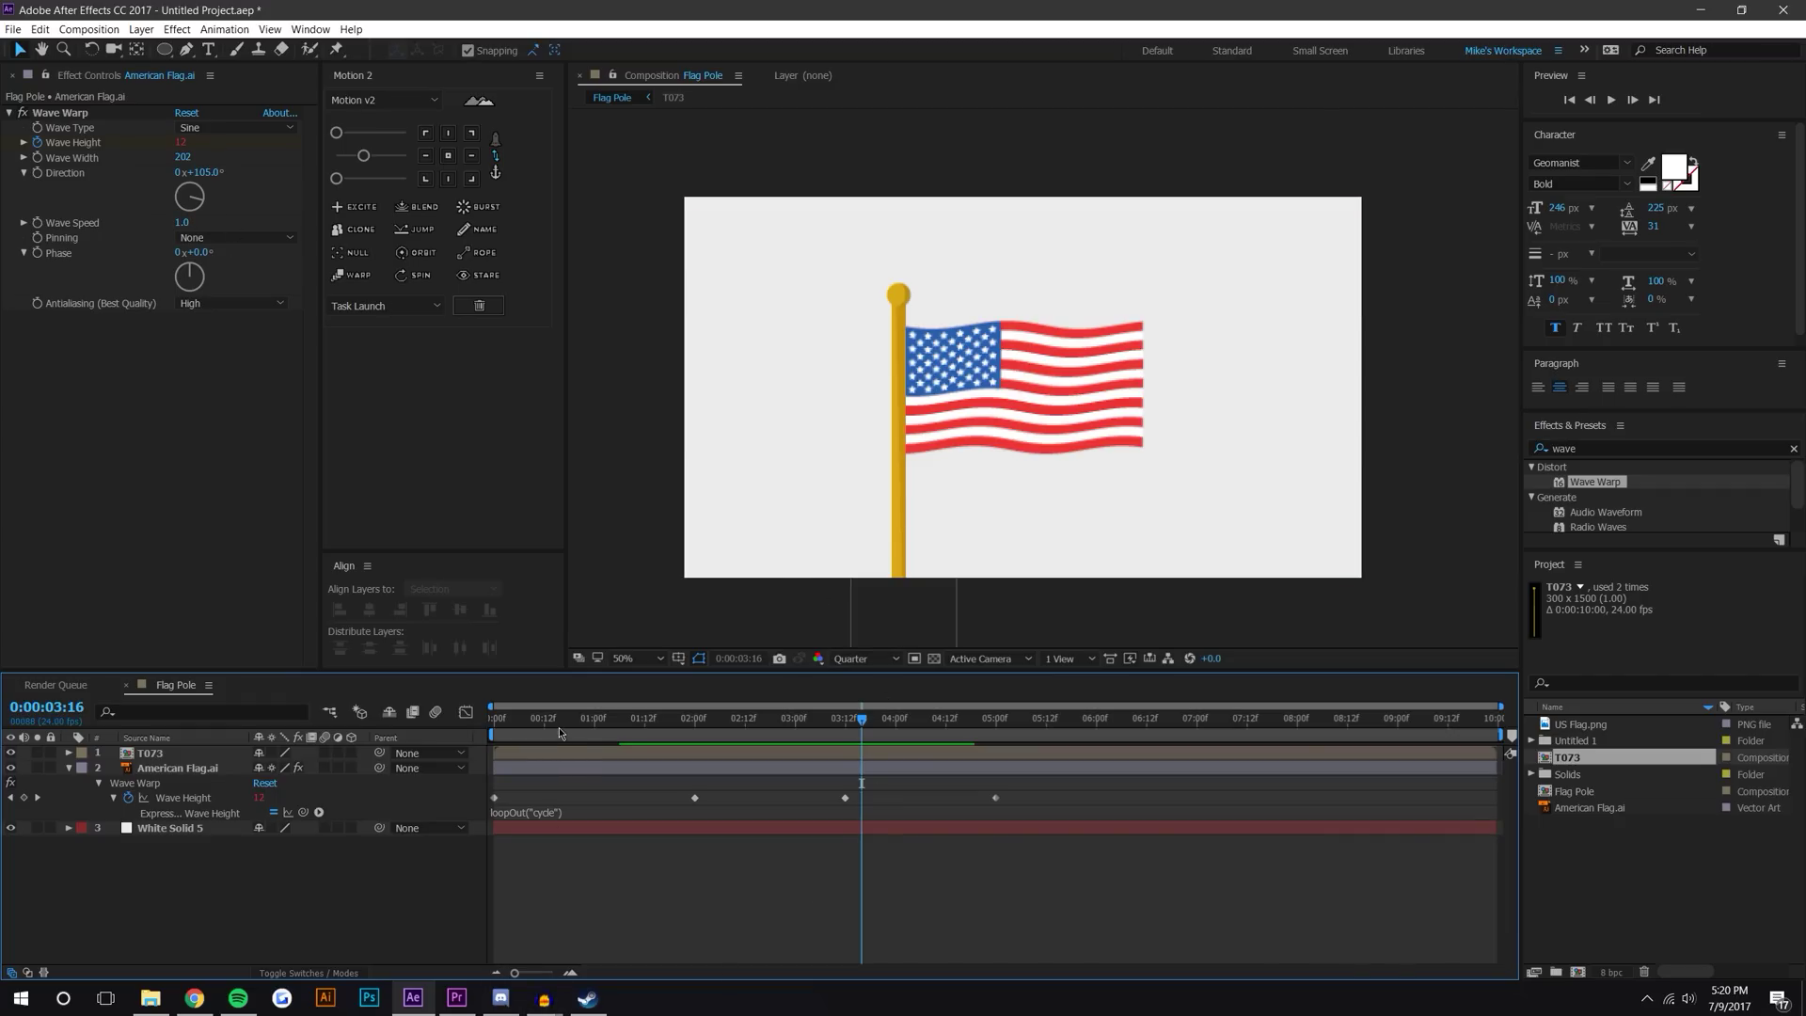
{"action": "mouse_move", "coordinate": [558, 726]}
{"action": "left_mouse_down"}
{"action": "mouse_move", "coordinate": [502, 726]}
{"action": "mouse_move", "coordinate": [589, 735]}
{"action": "mouse_move", "coordinate": [500, 735]}
{"action": "mouse_move", "coordinate": [592, 736]}
{"action": "left_mouse_up"}
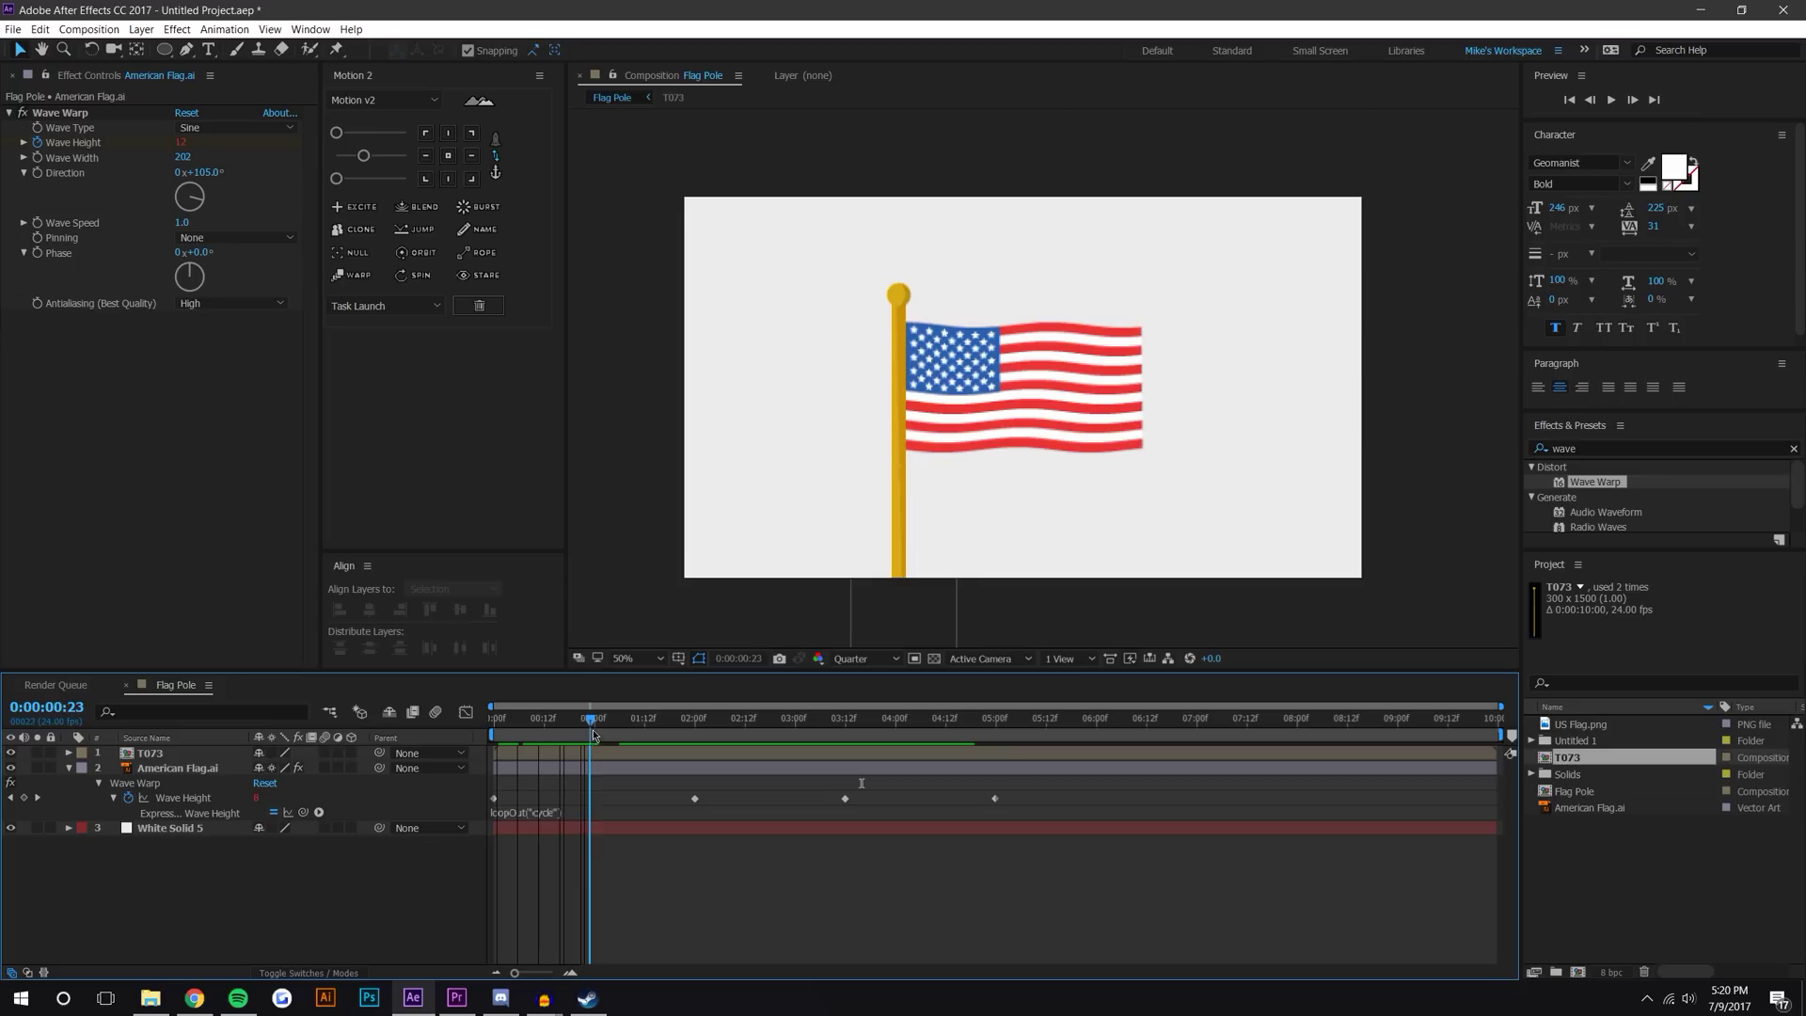
{"action": "key", "text": "space"}
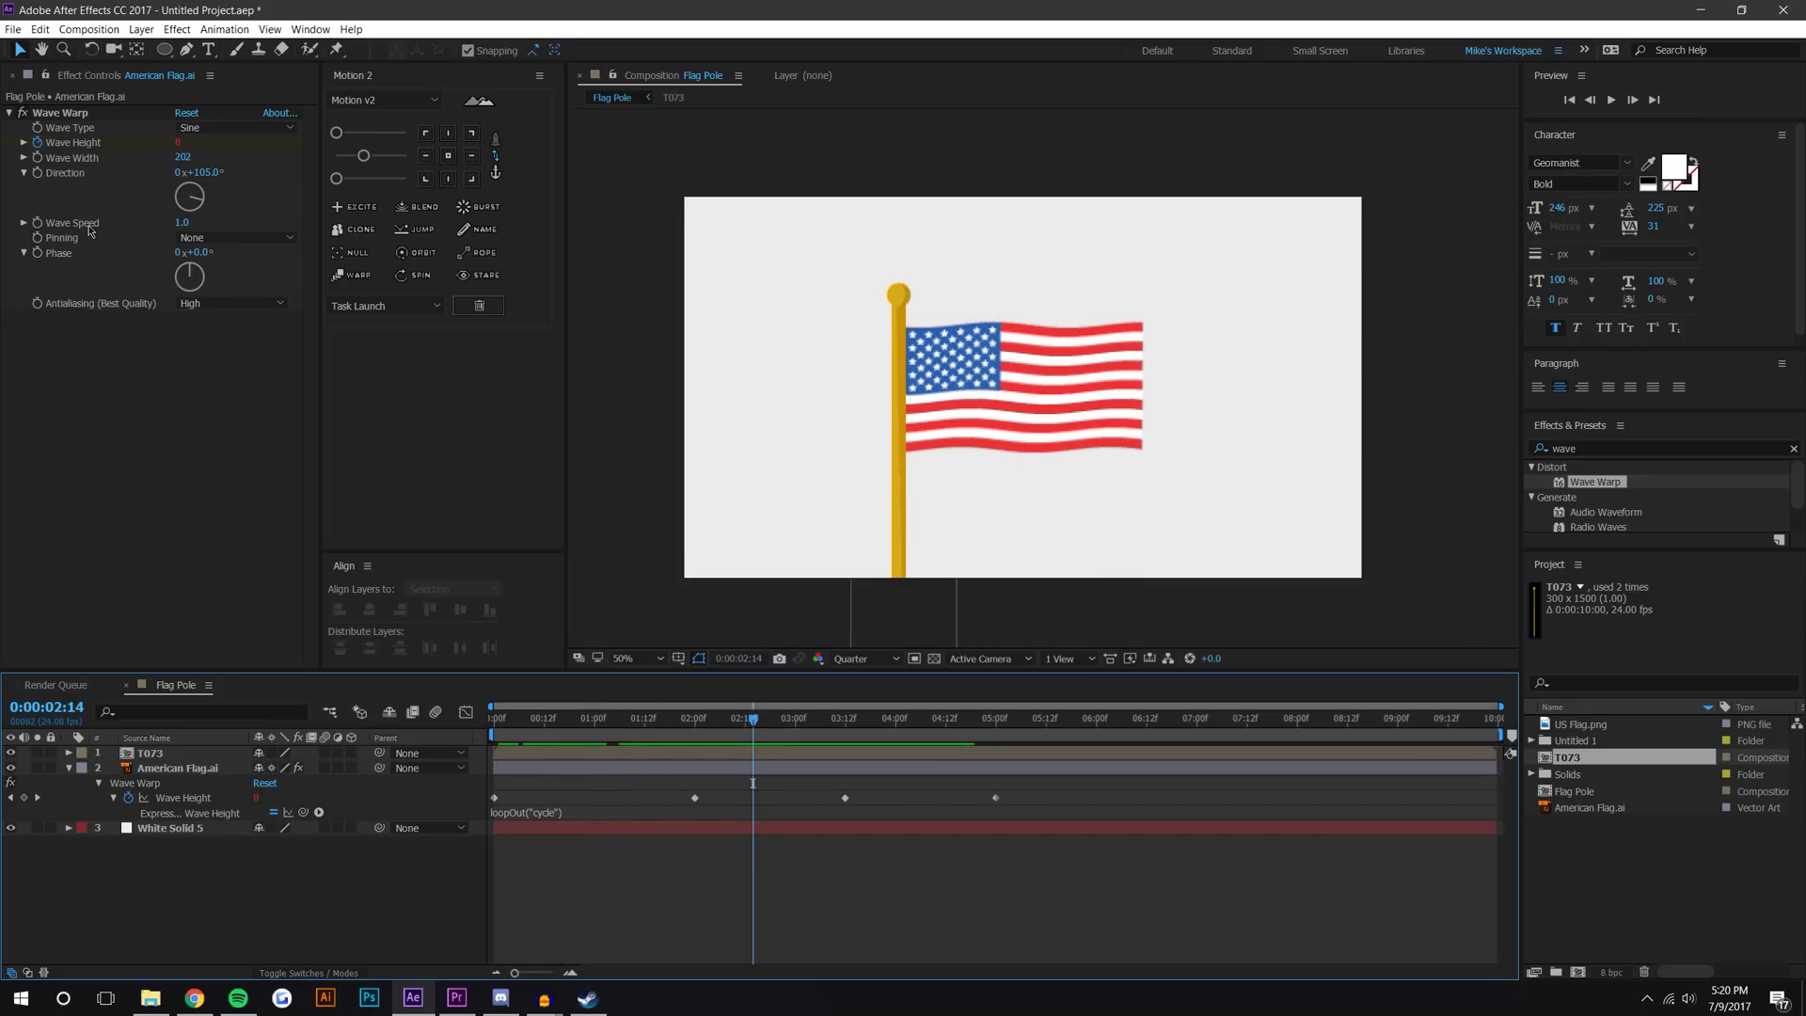
{"action": "left_click_drag", "start_coordinate": [767, 732], "coordinate": [1451, 752]}
{"action": "left_click", "coordinate": [1611, 100]}
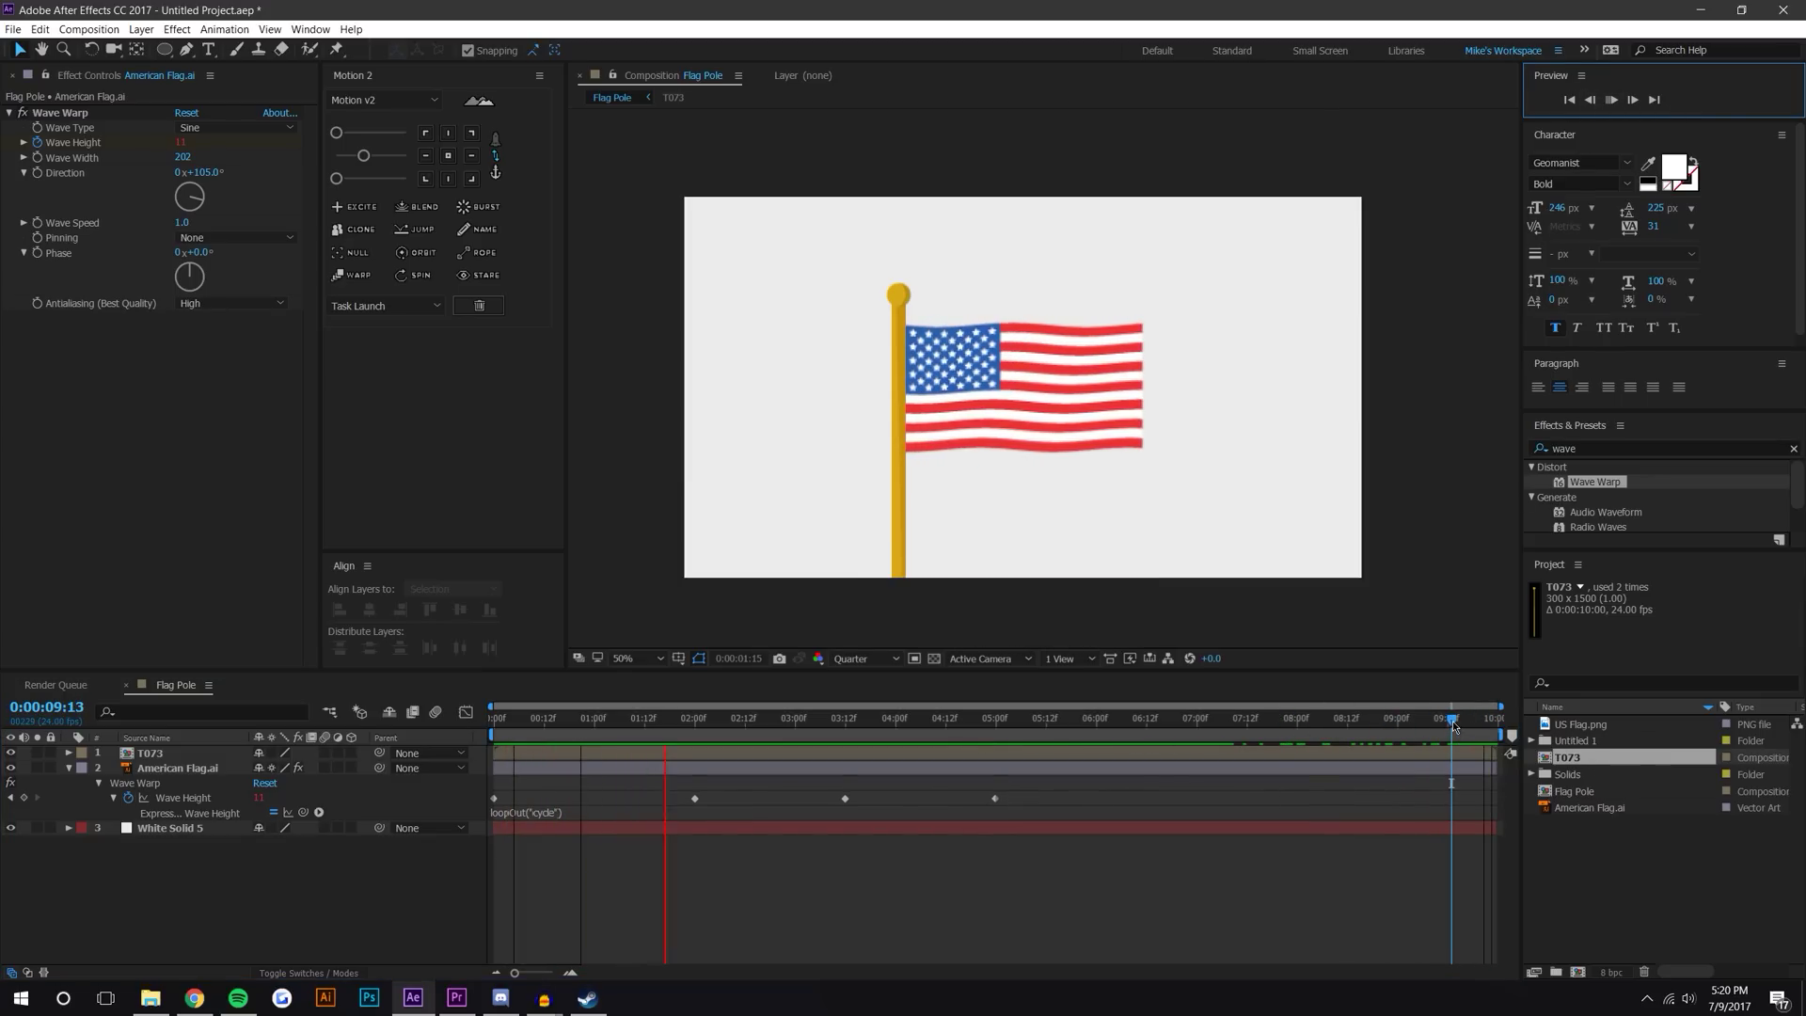
{"action": "key", "text": "space"}
Set Wave Speed to 0.8 and preview the slower wave to about six seconds.
{"action": "left_click", "coordinate": [187, 223]}
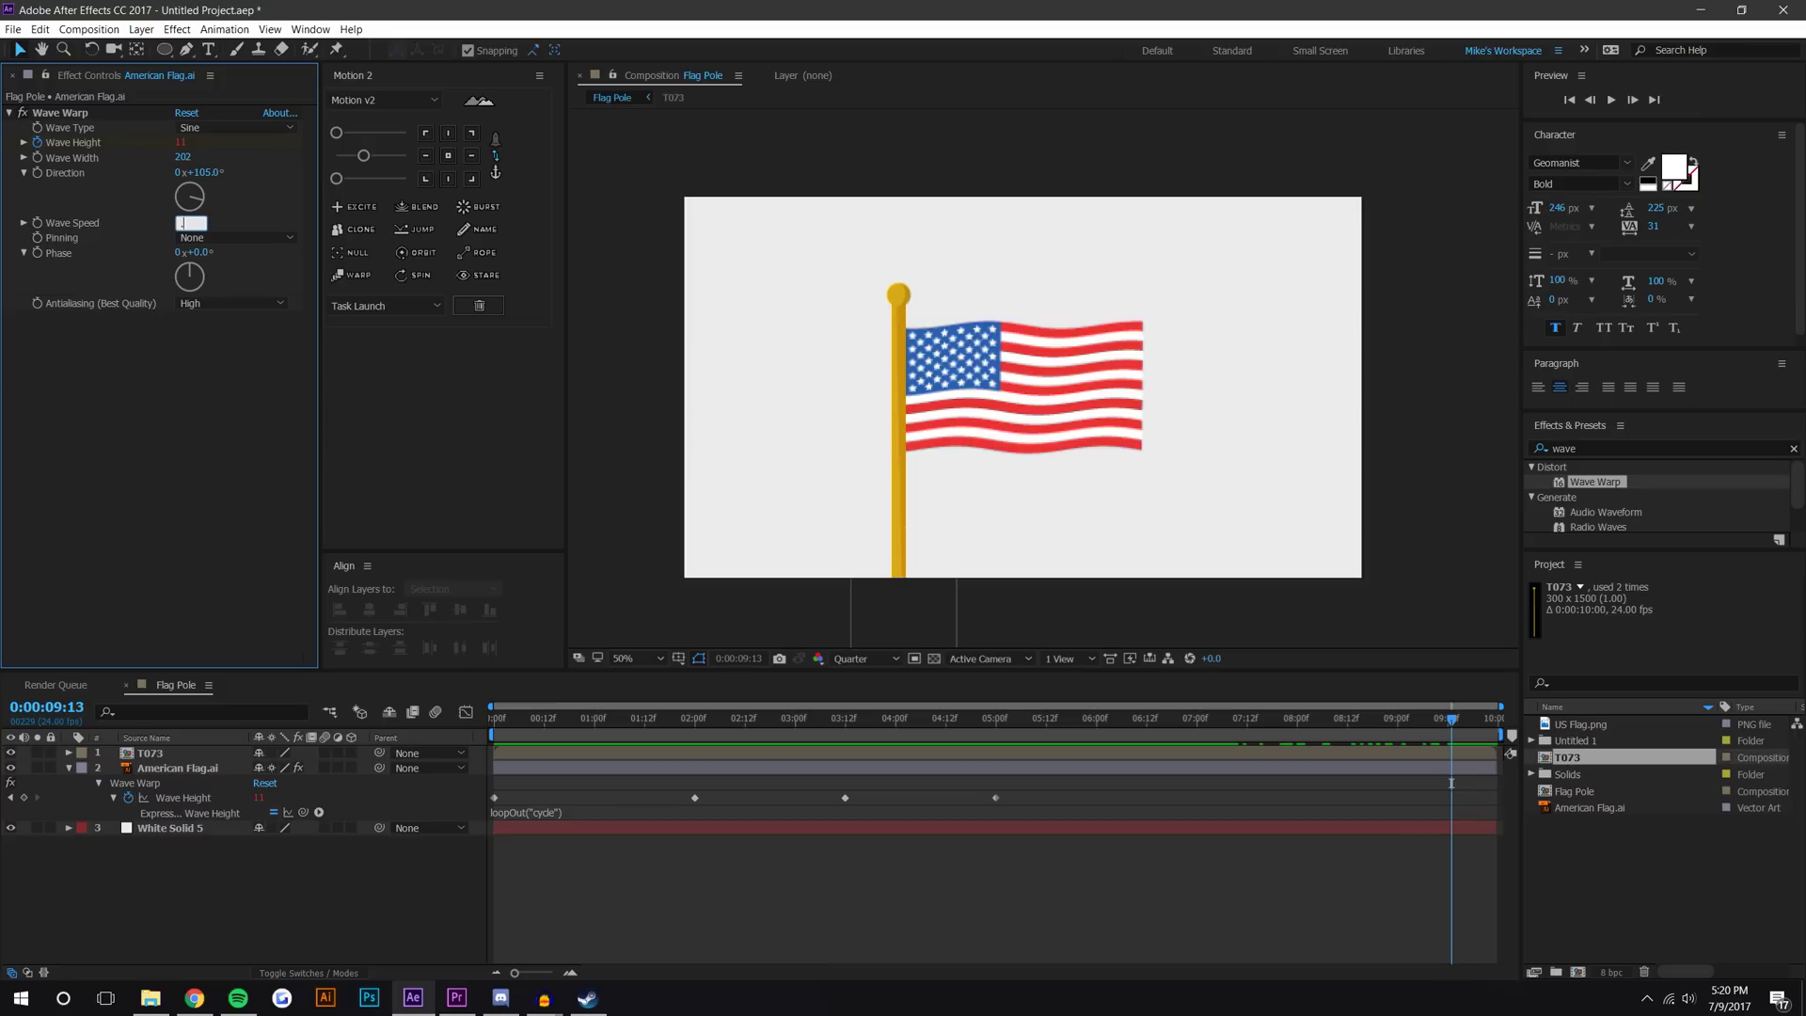
{"action": "type", "text": "0.8"}
{"action": "key", "text": "Return"}
{"action": "left_click", "coordinate": [1610, 99]}
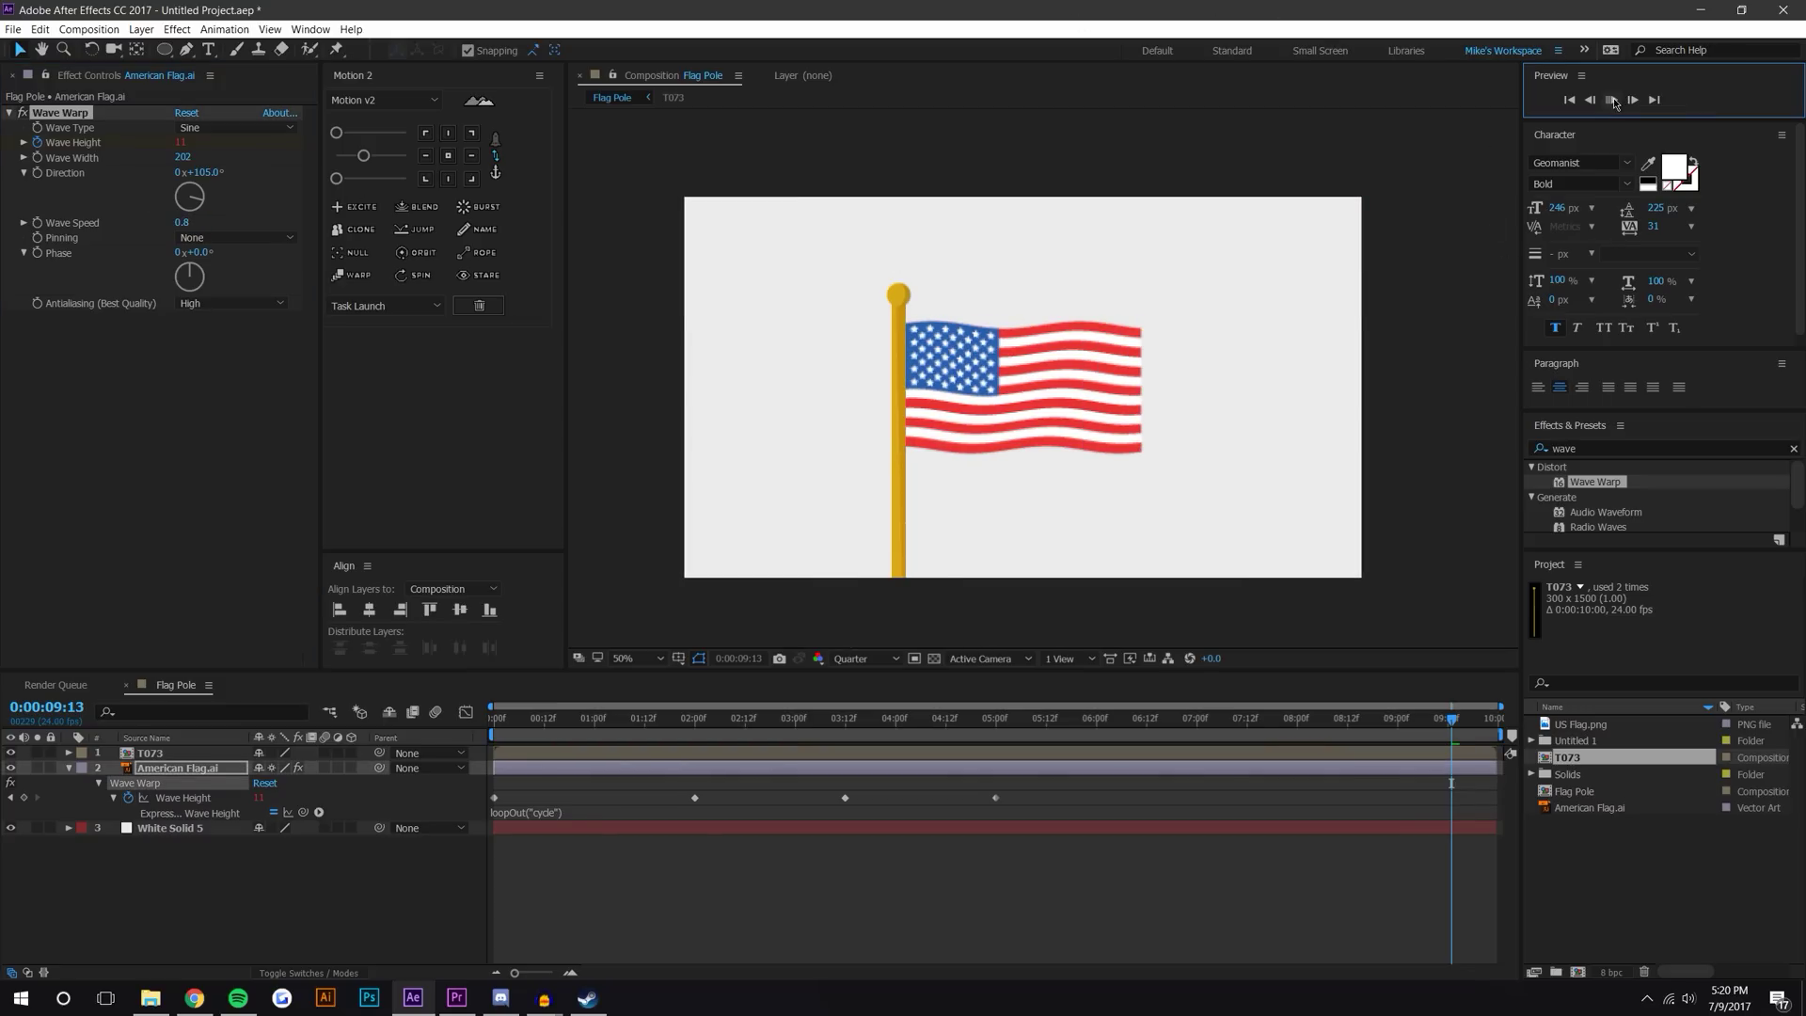
{"action": "left_click", "coordinate": [1171, 725]}
Return Wave Speed to 1.0 and end the work area at about eight seconds.
{"action": "left_click", "coordinate": [182, 222]}
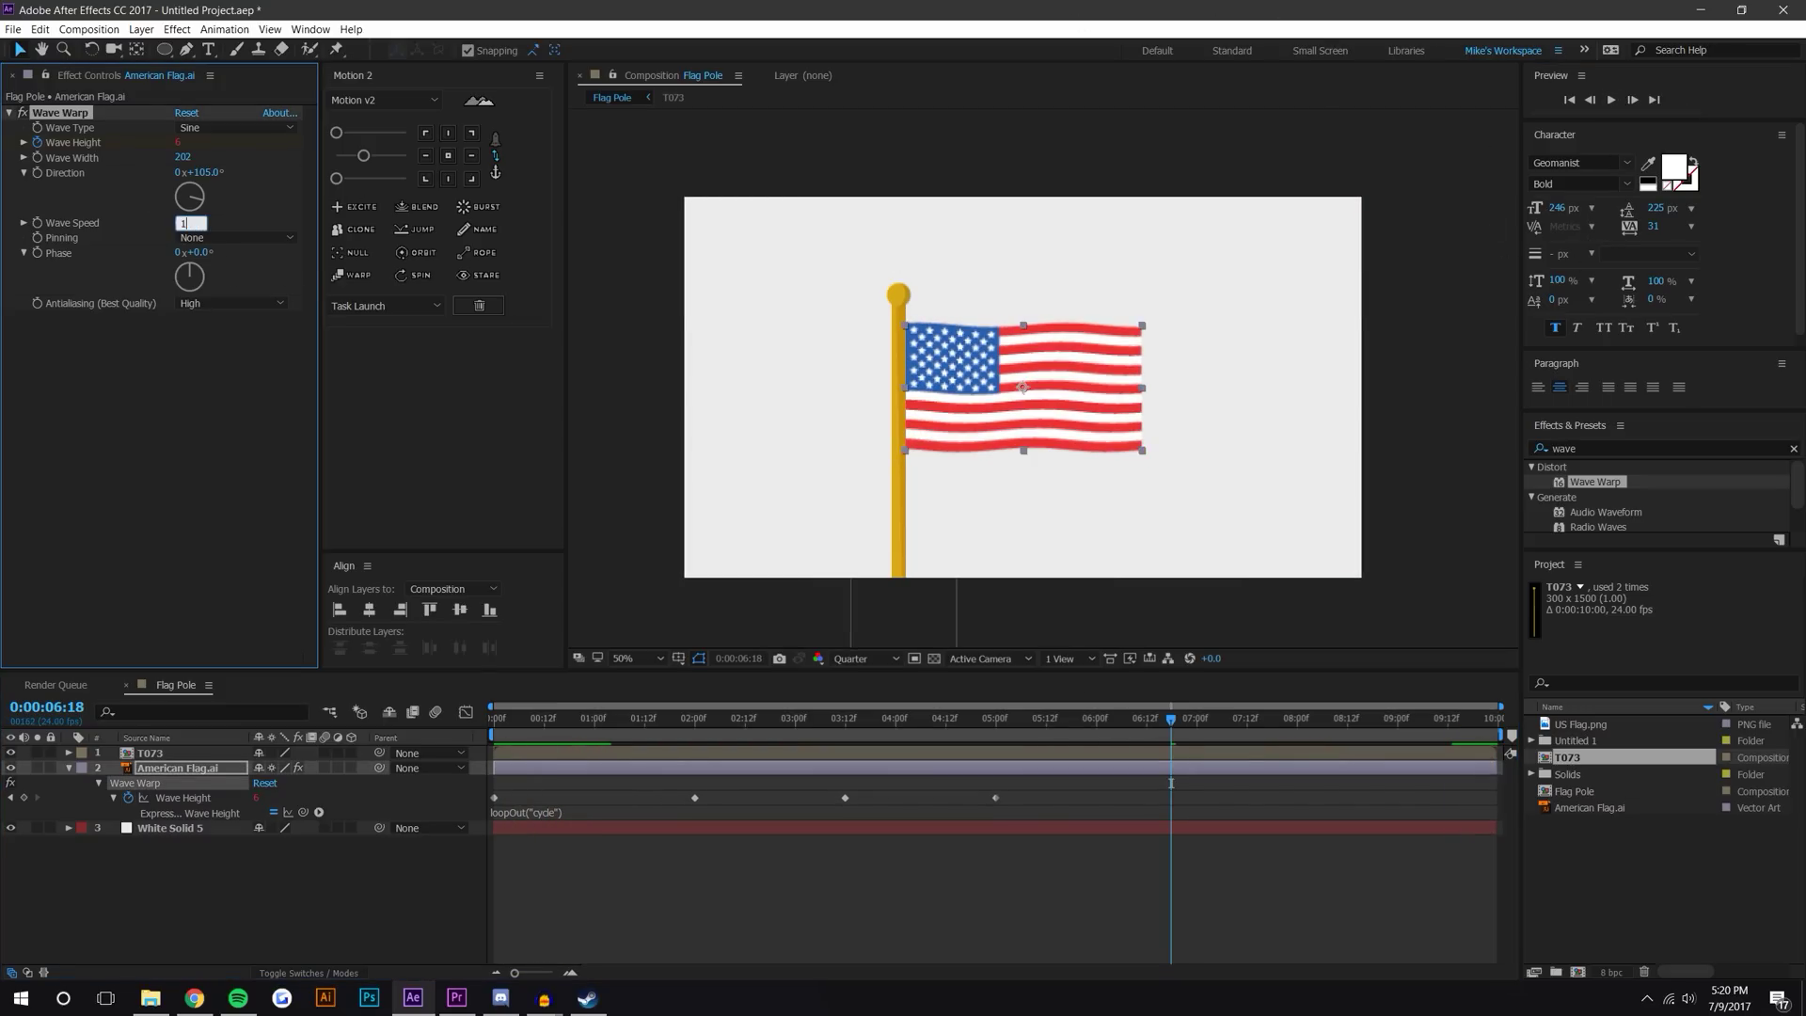
{"action": "key", "text": "Return"}
{"action": "left_click", "coordinate": [689, 555]}
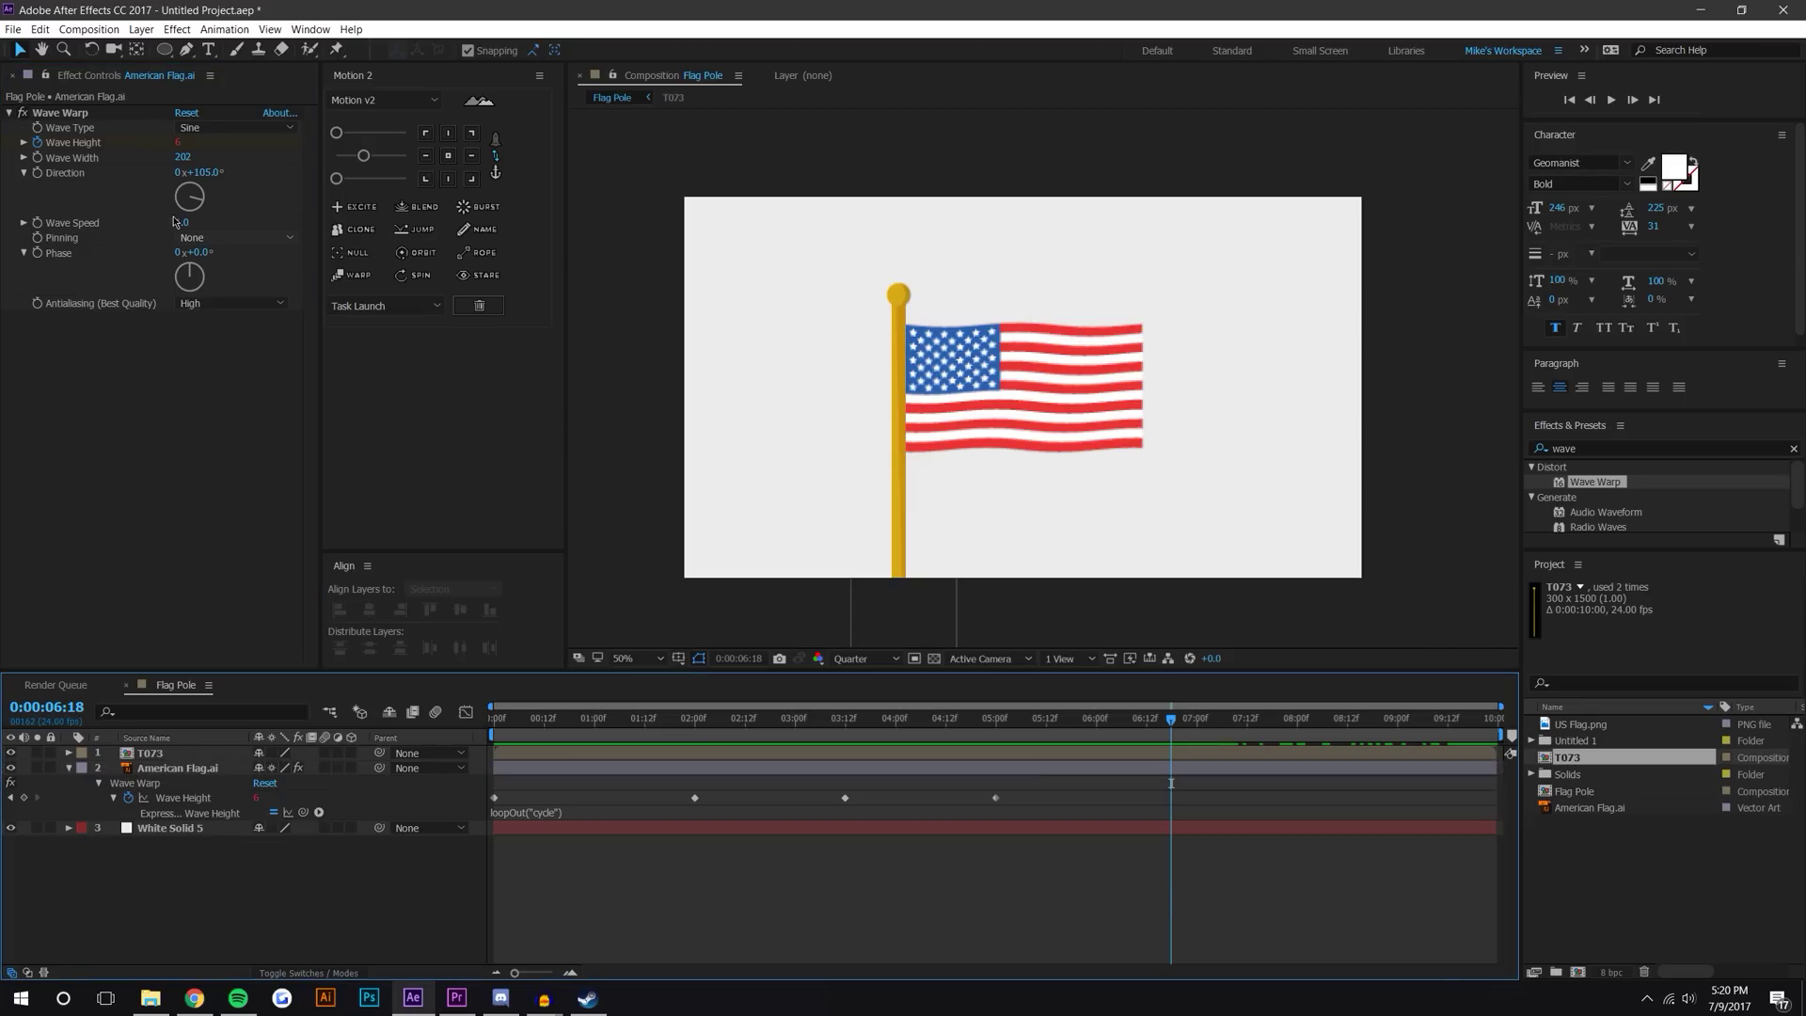
{"action": "left_click", "coordinate": [1248, 726]}
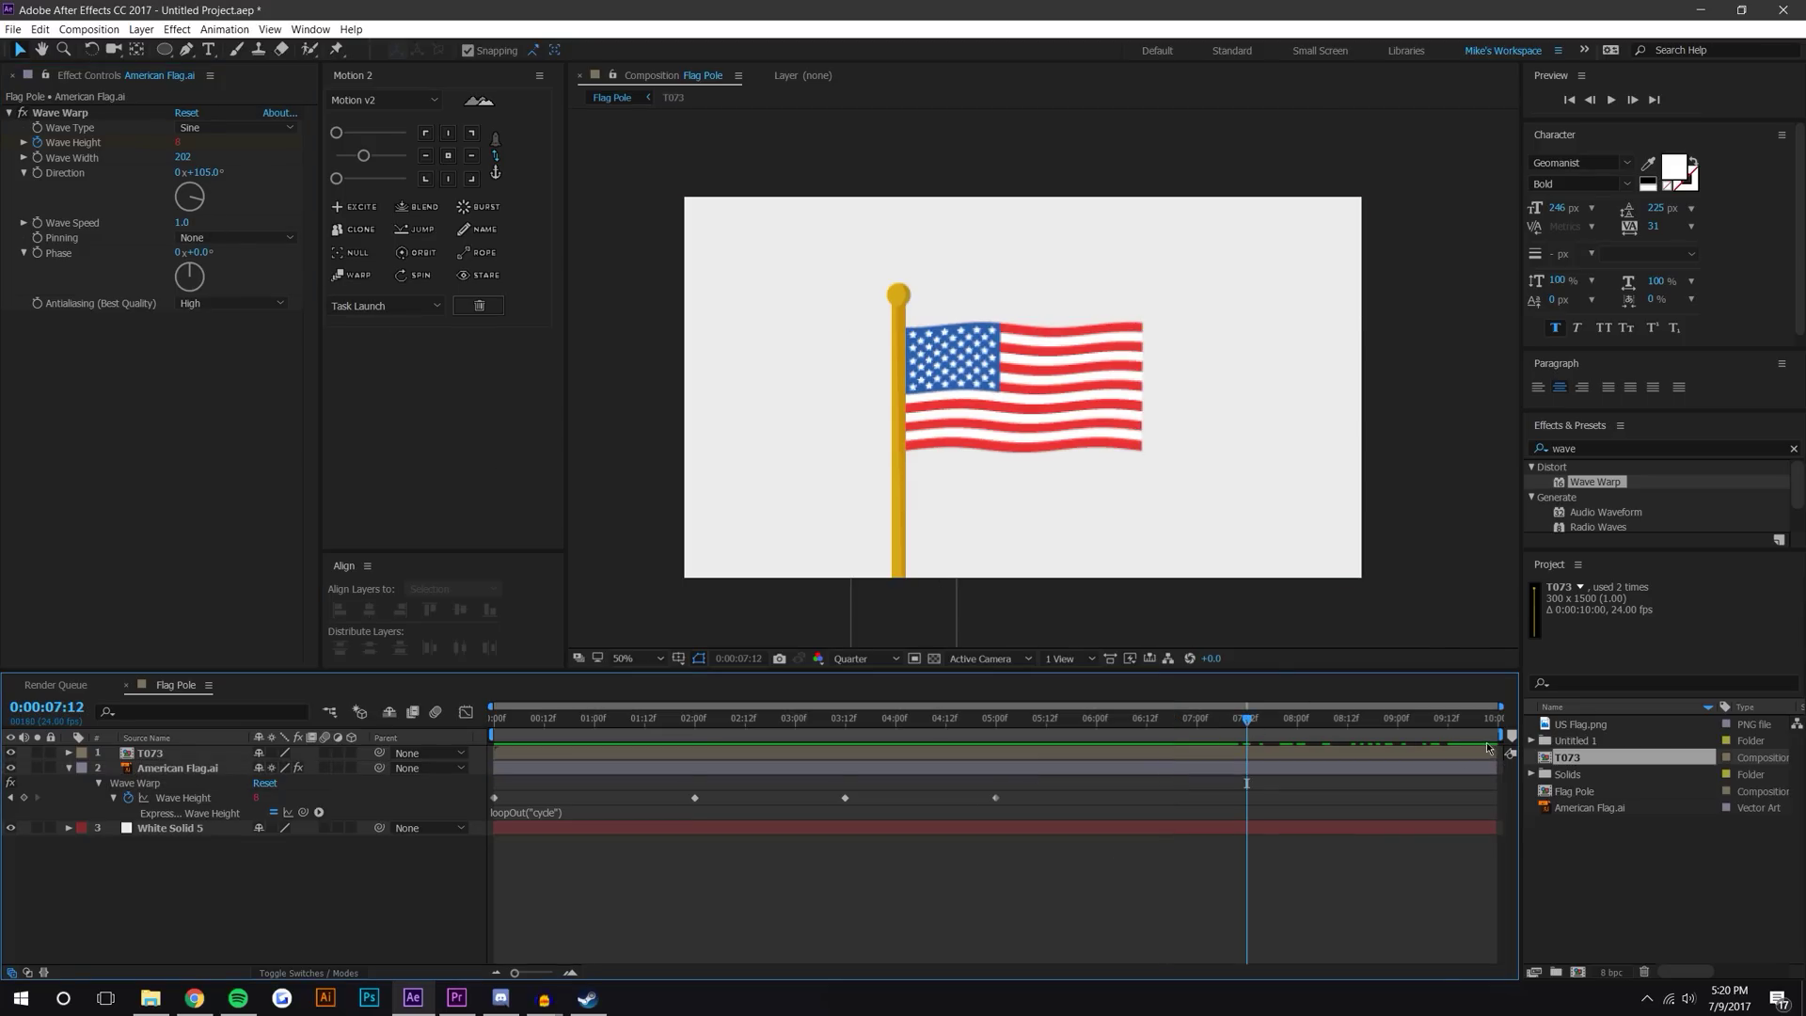
{"action": "mouse_move", "coordinate": [1501, 734]}
{"action": "left_mouse_down"}
{"action": "mouse_move", "coordinate": [1308, 749]}
{"action": "mouse_move", "coordinate": [1501, 738]}
{"action": "left_mouse_up"}
Hide the T073 flagpole layer, rename it Pole, and scrub through the animation.
{"action": "left_click", "coordinate": [12, 755]}
{"action": "right_click", "coordinate": [150, 755]}
{"action": "left_click", "coordinate": [175, 746]}
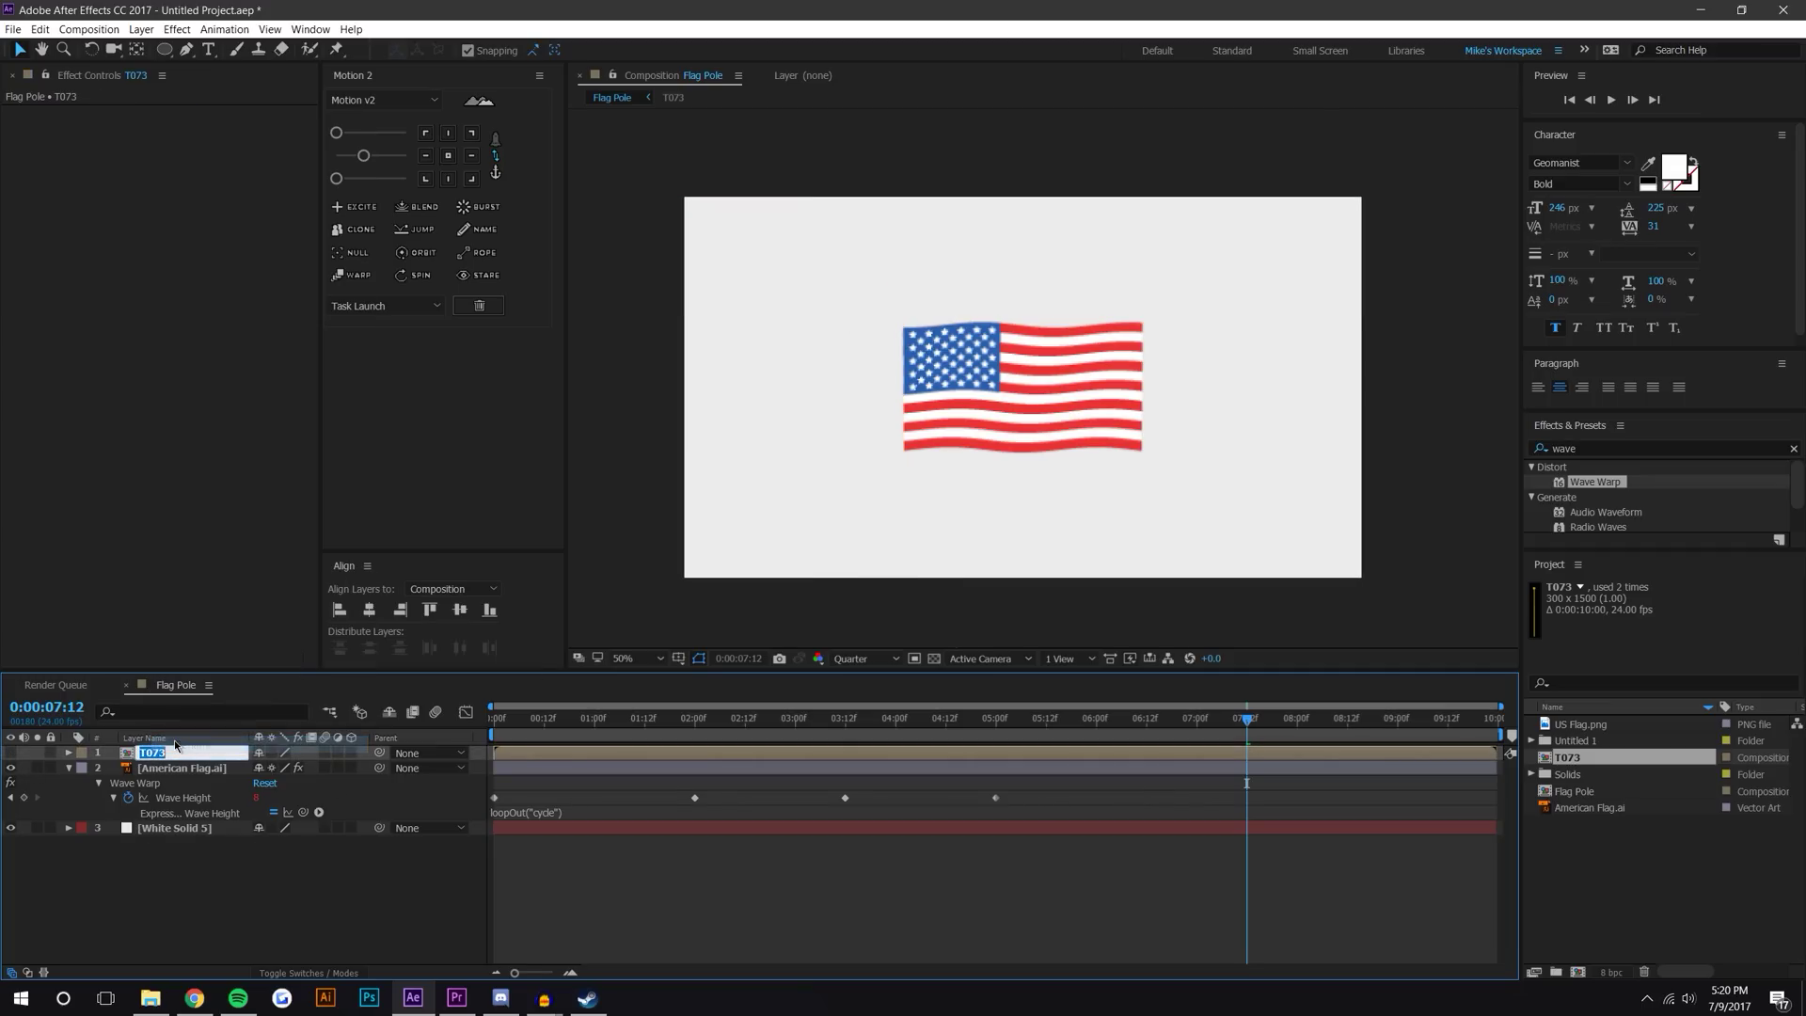
{"action": "type", "text": "Pole"}
{"action": "key", "text": "Return"}
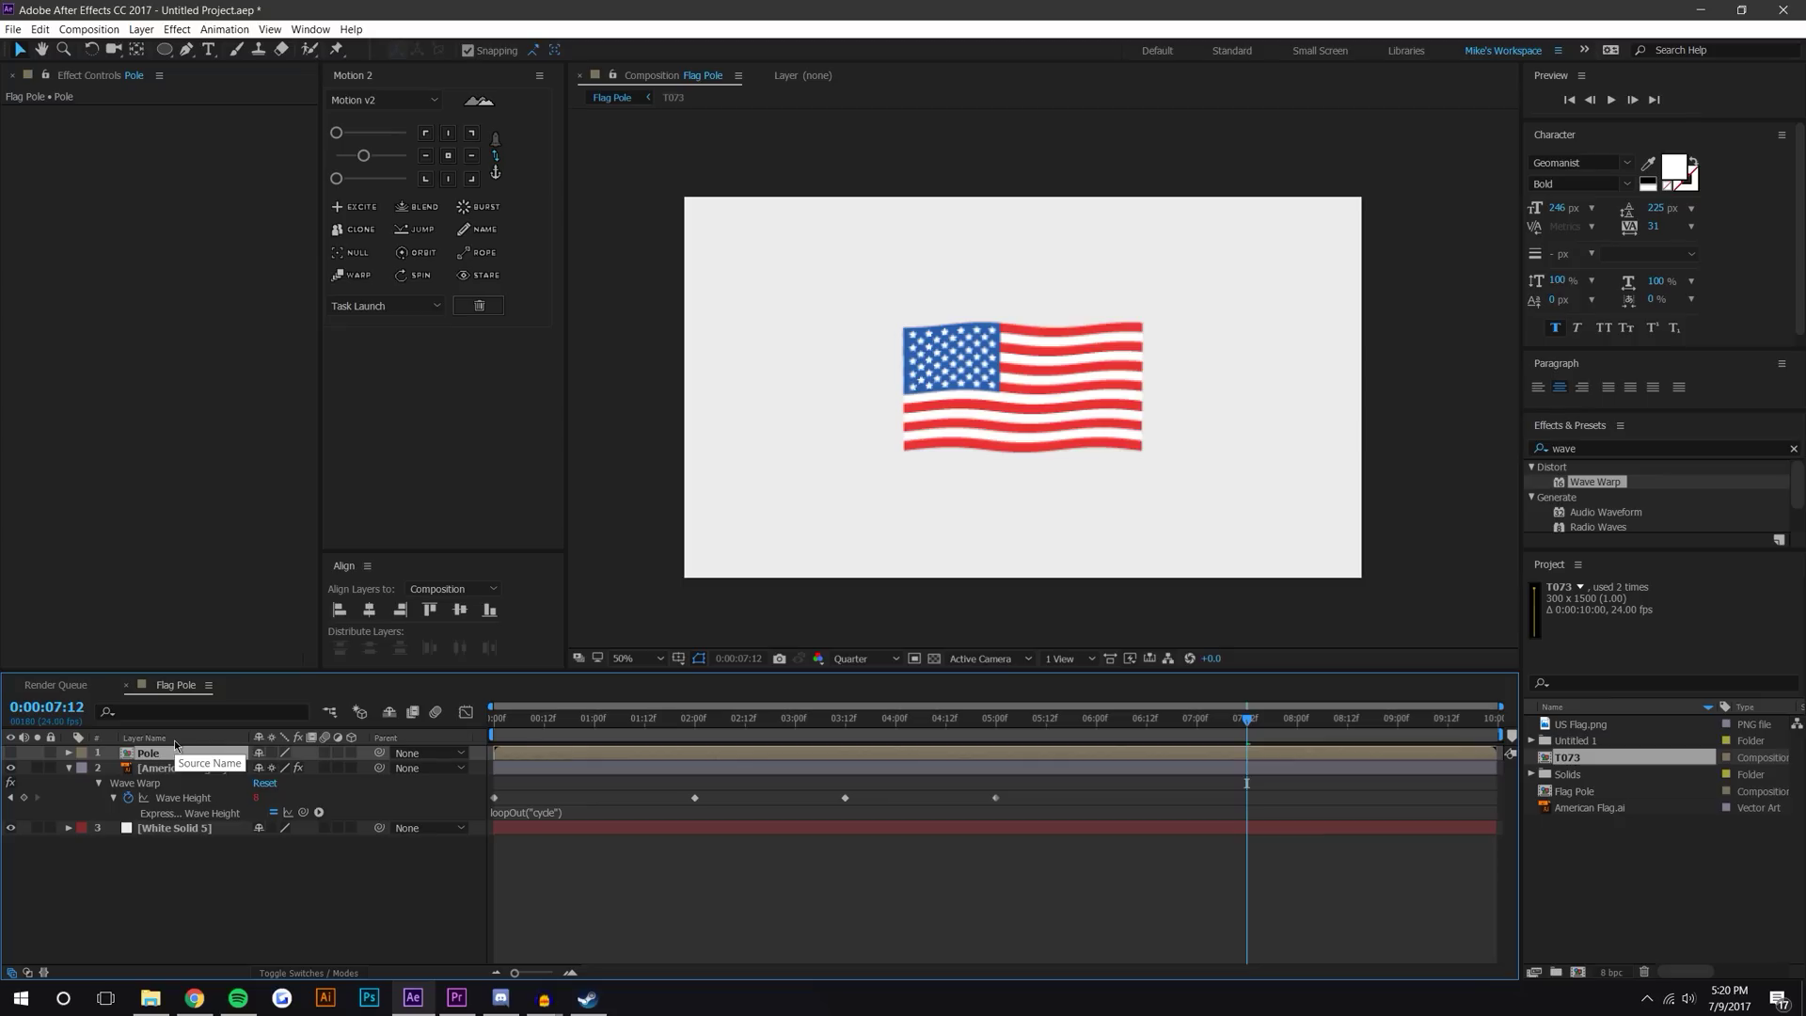
{"action": "left_click", "coordinate": [815, 889]}
{"action": "left_click_drag", "start_coordinate": [682, 725], "coordinate": [1493, 724]}
Pre-compose all three layers into a new composition named Main Comp.
{"action": "left_click", "coordinate": [162, 754]}
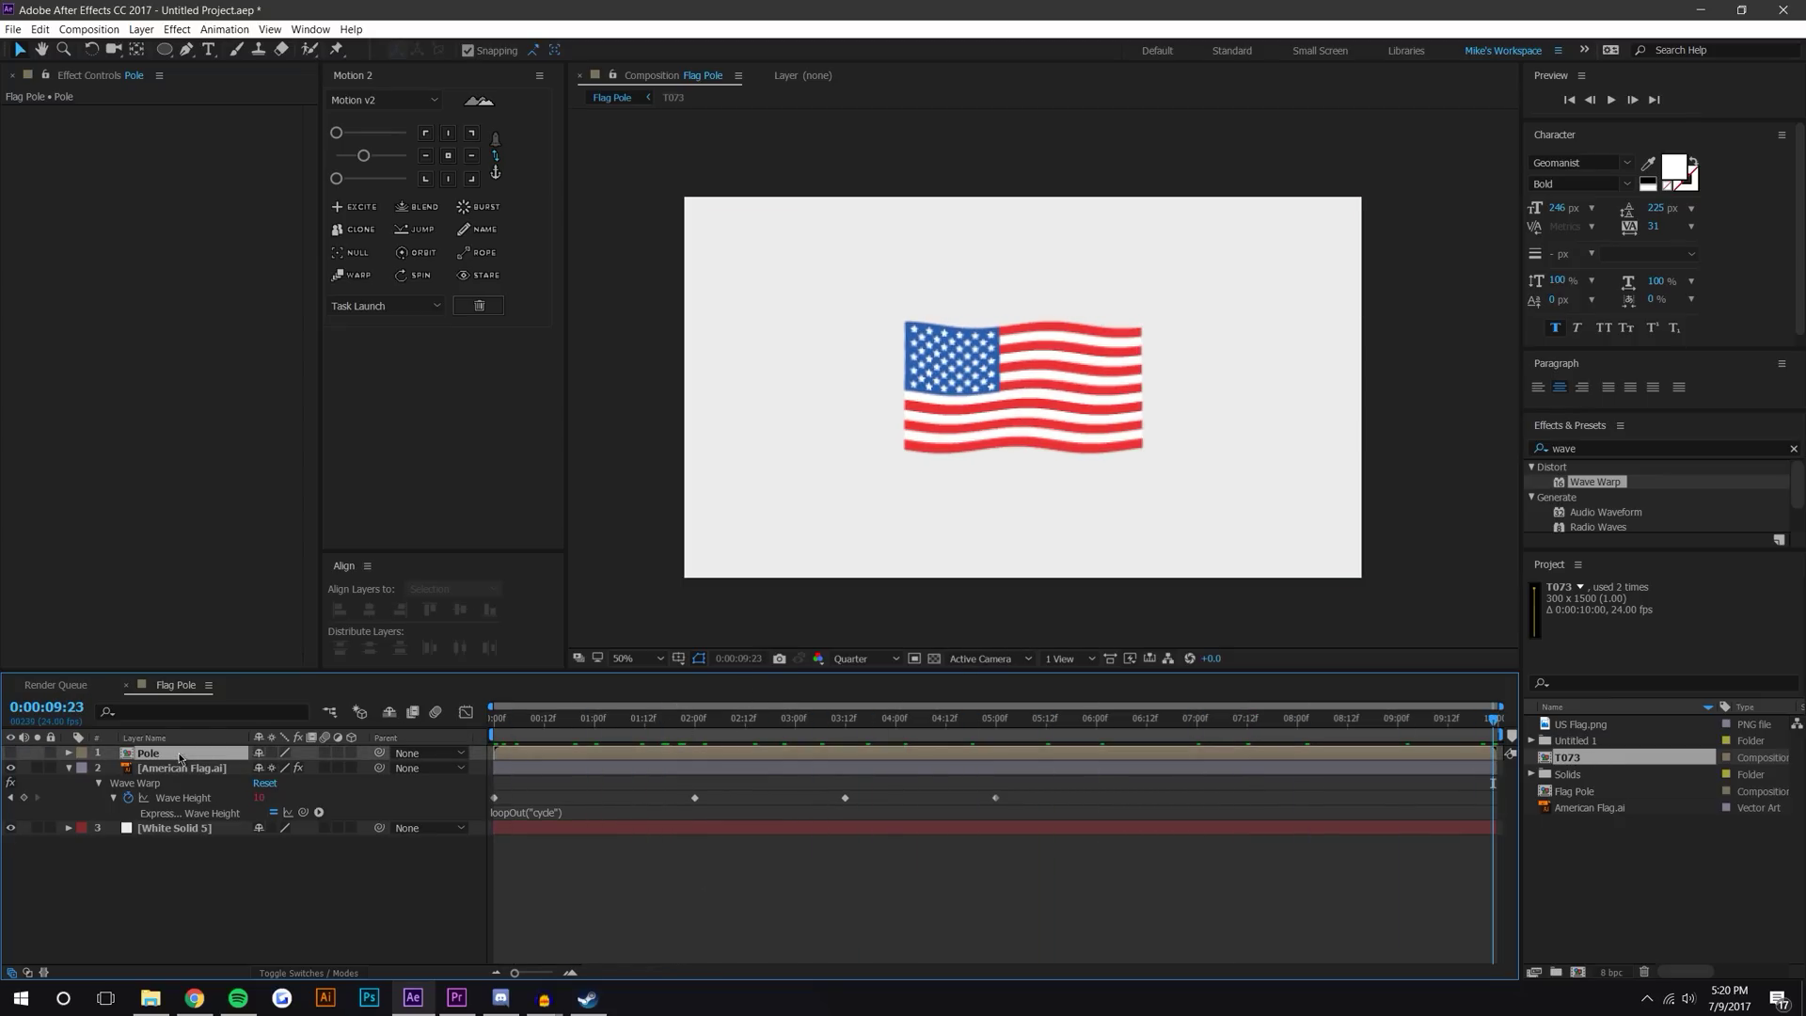
{"action": "left_click", "coordinate": [164, 831], "text": "shift"}
{"action": "key", "text": "ctrl+shift+c"}
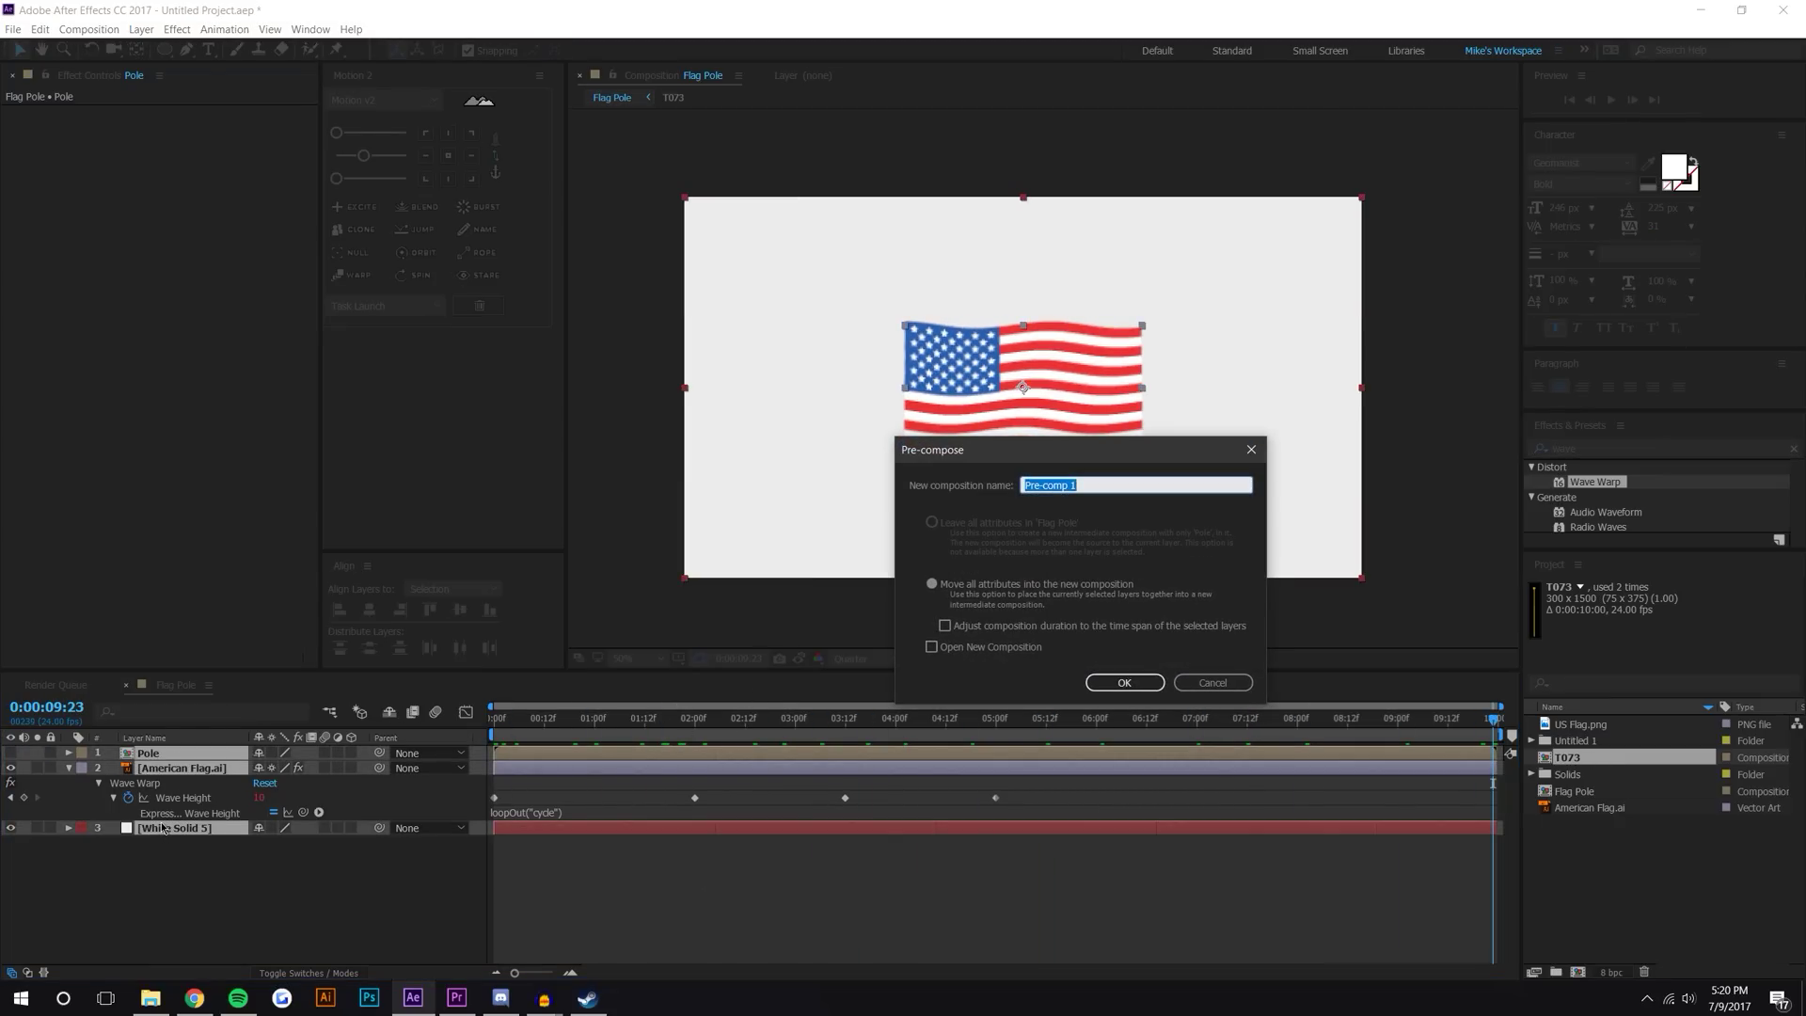
{"action": "type", "text": "Main Comp"}
{"action": "left_click", "coordinate": [1123, 682]}
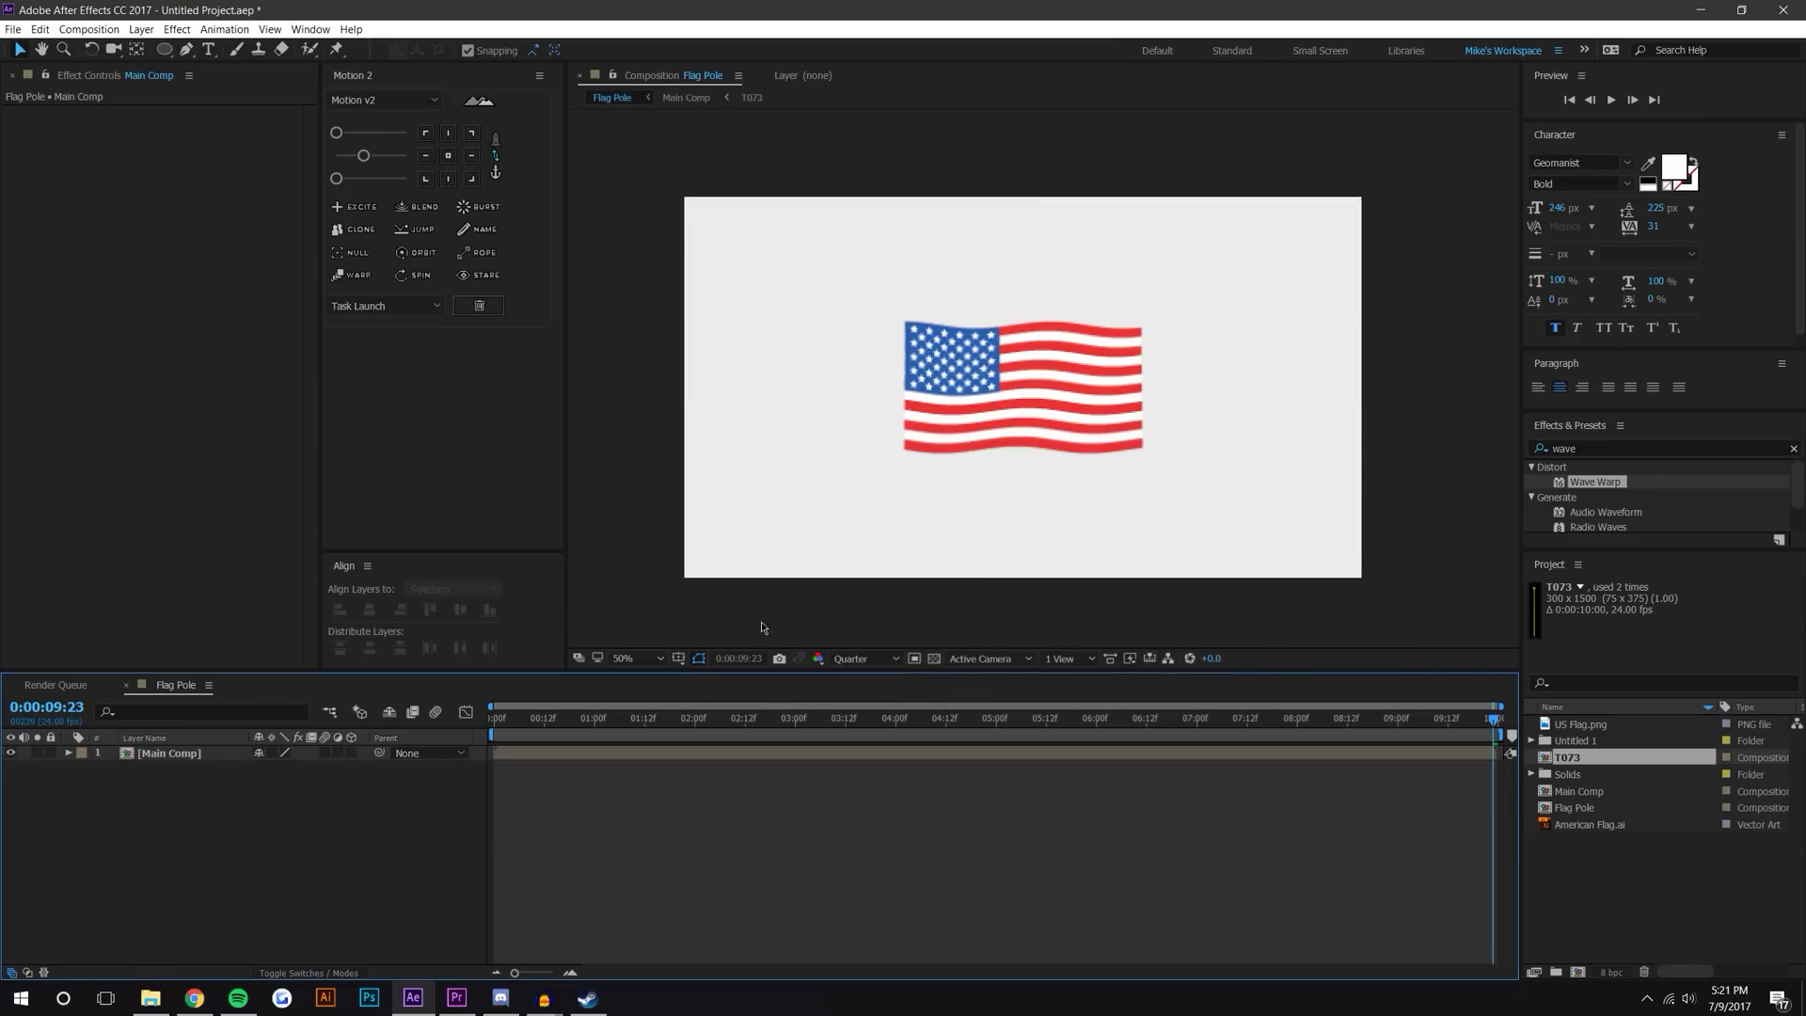
Set the viewer to Full resolution and zoom in on the flag.
{"action": "left_click", "coordinate": [866, 659]}
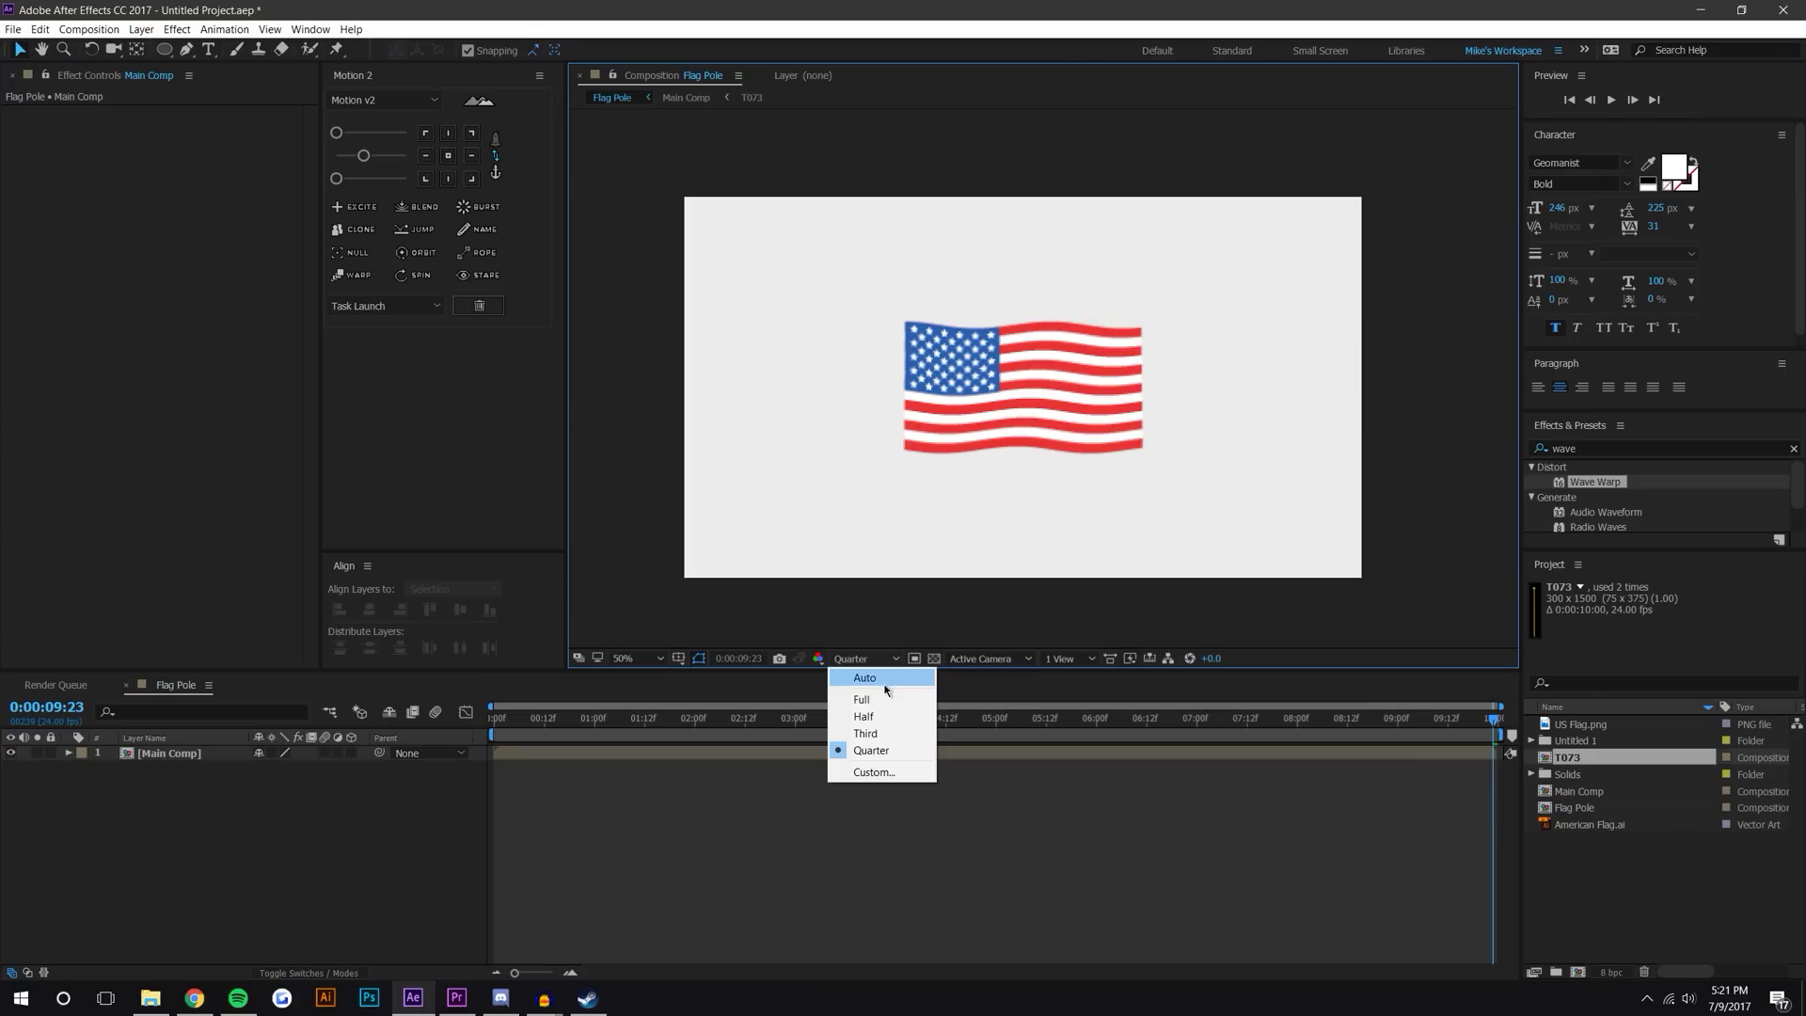
{"action": "left_click", "coordinate": [875, 699]}
{"action": "key", "text": "."}
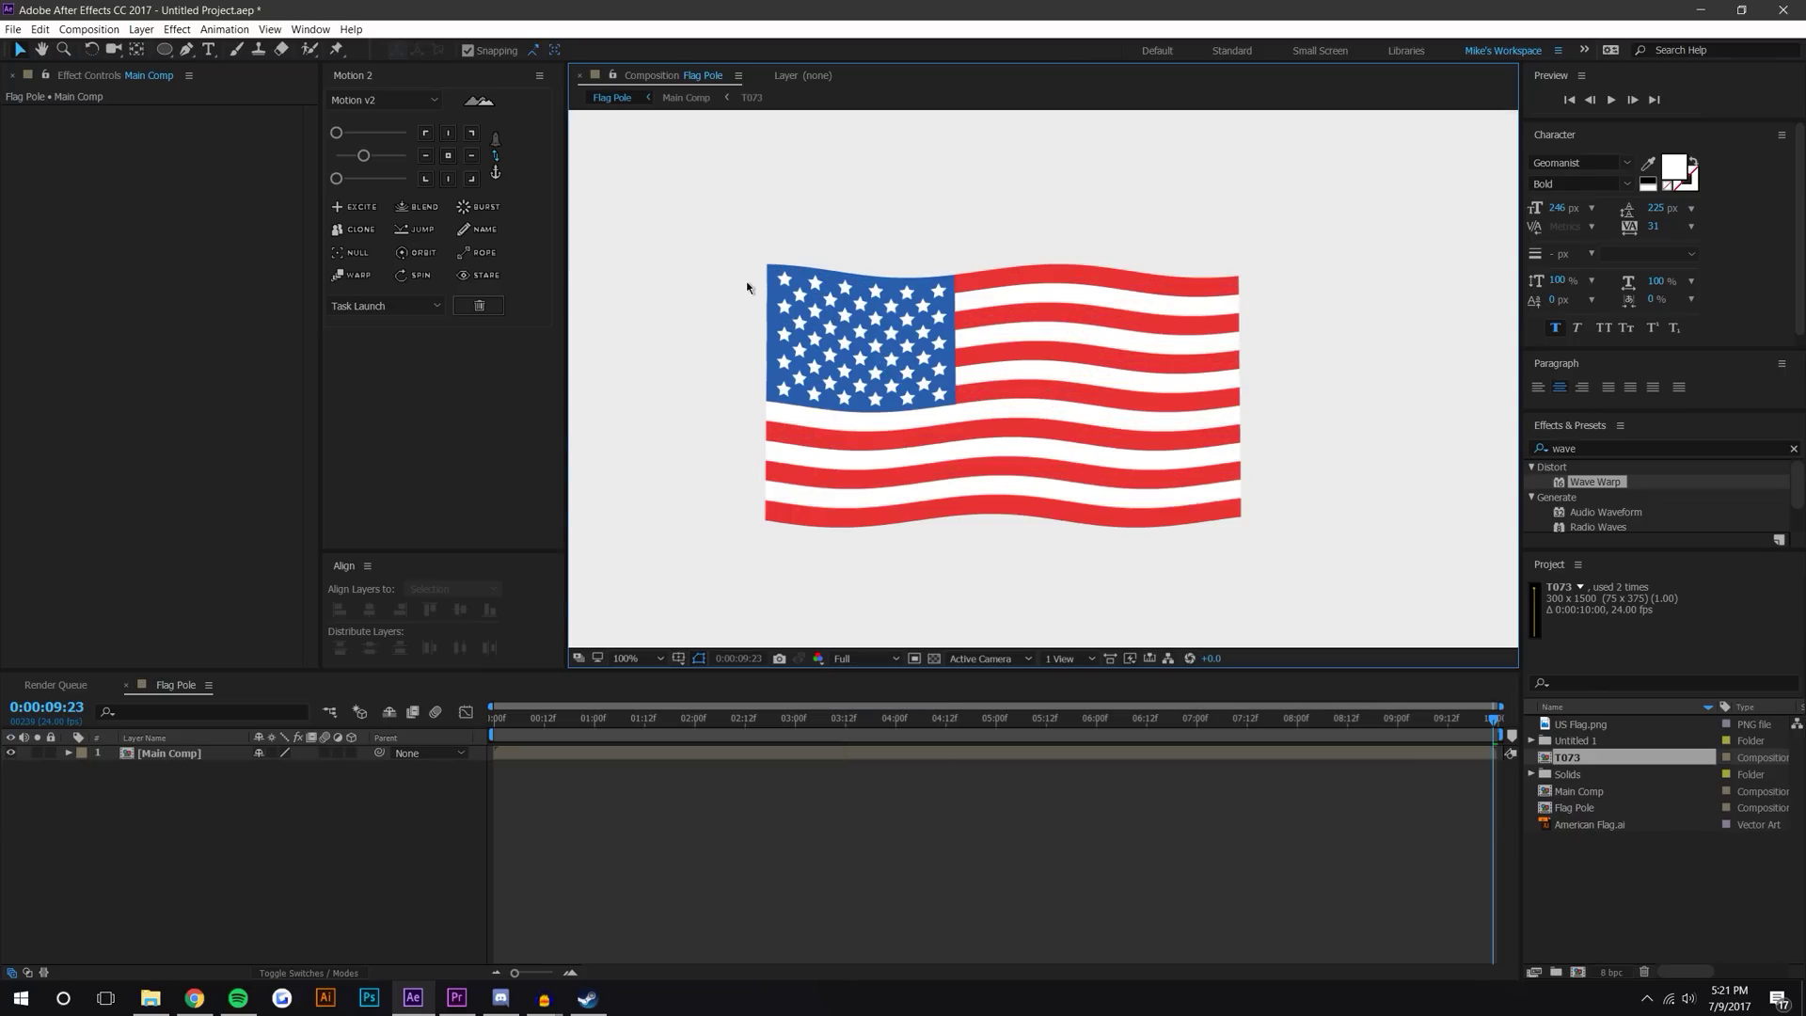
{"action": "key", "text": "."}
{"action": "left_click_drag", "start_coordinate": [750, 282], "coordinate": [1242, 460]}
Add a new Null Object layer and return the view to 100% zoom.
{"action": "left_click", "coordinate": [141, 29]}
{"action": "mouse_move", "coordinate": [170, 48]}
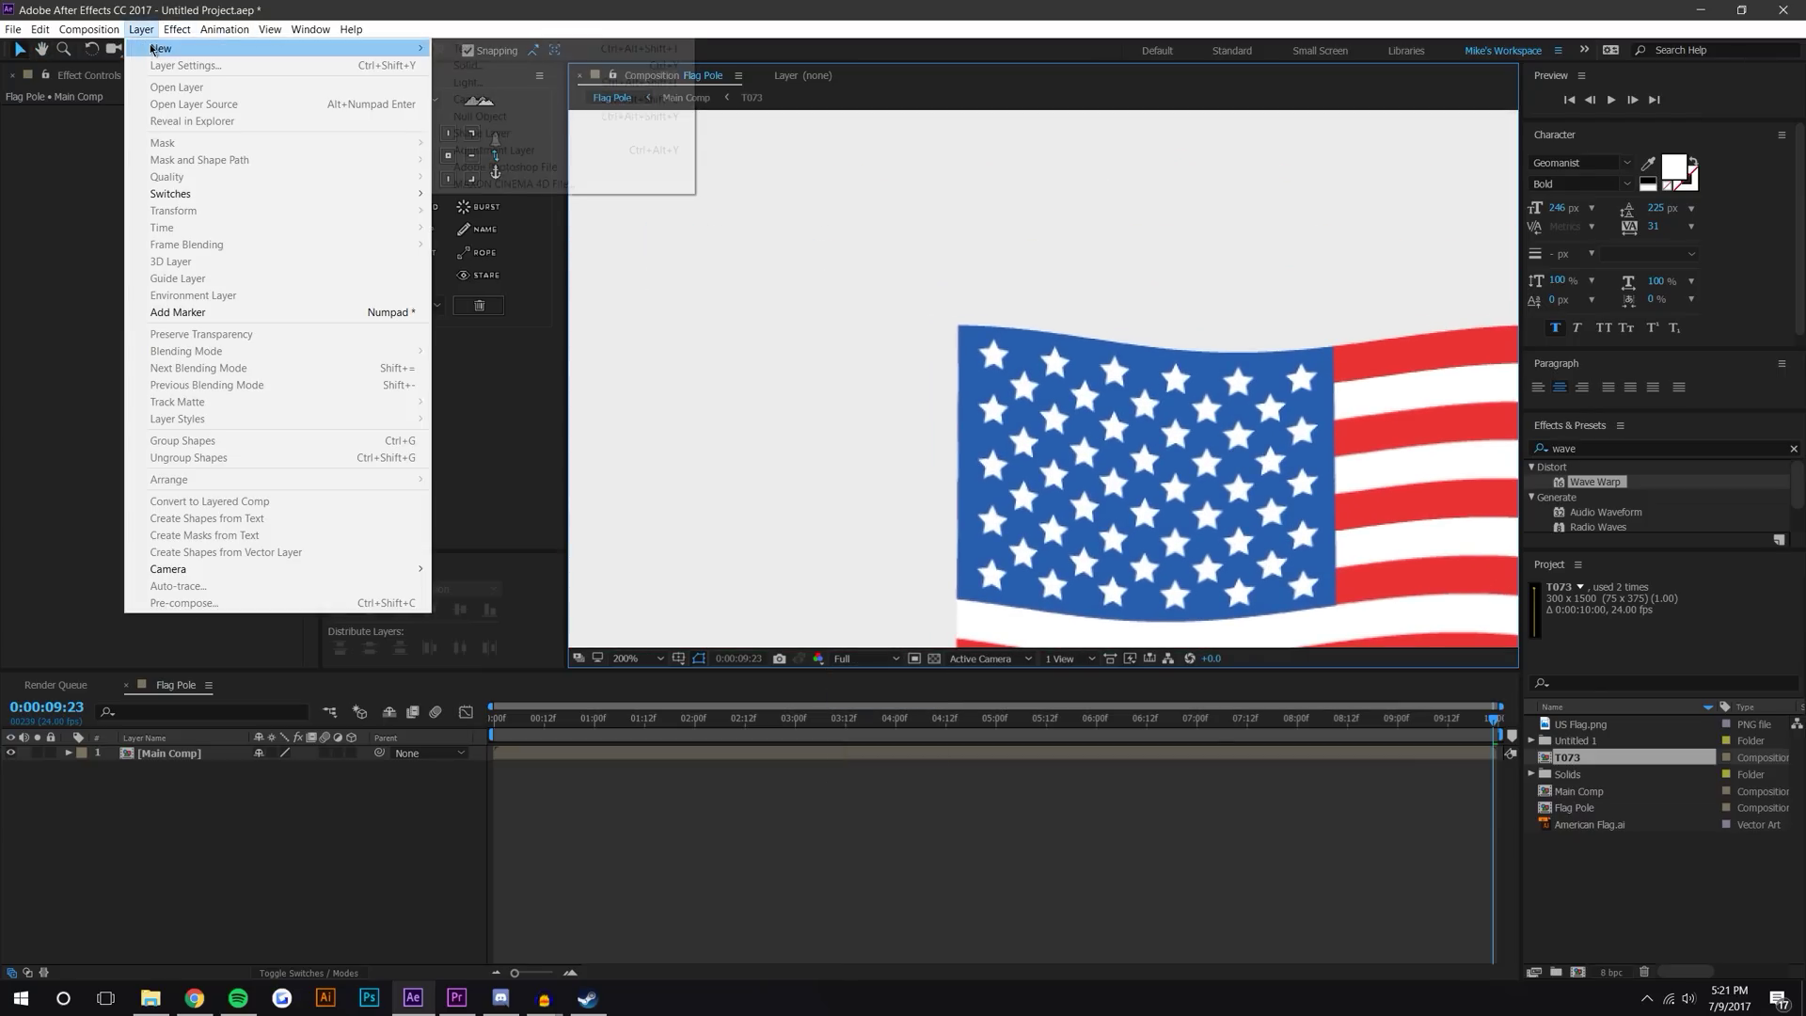
{"action": "left_click", "coordinate": [480, 116]}
{"action": "key", "text": "/"}
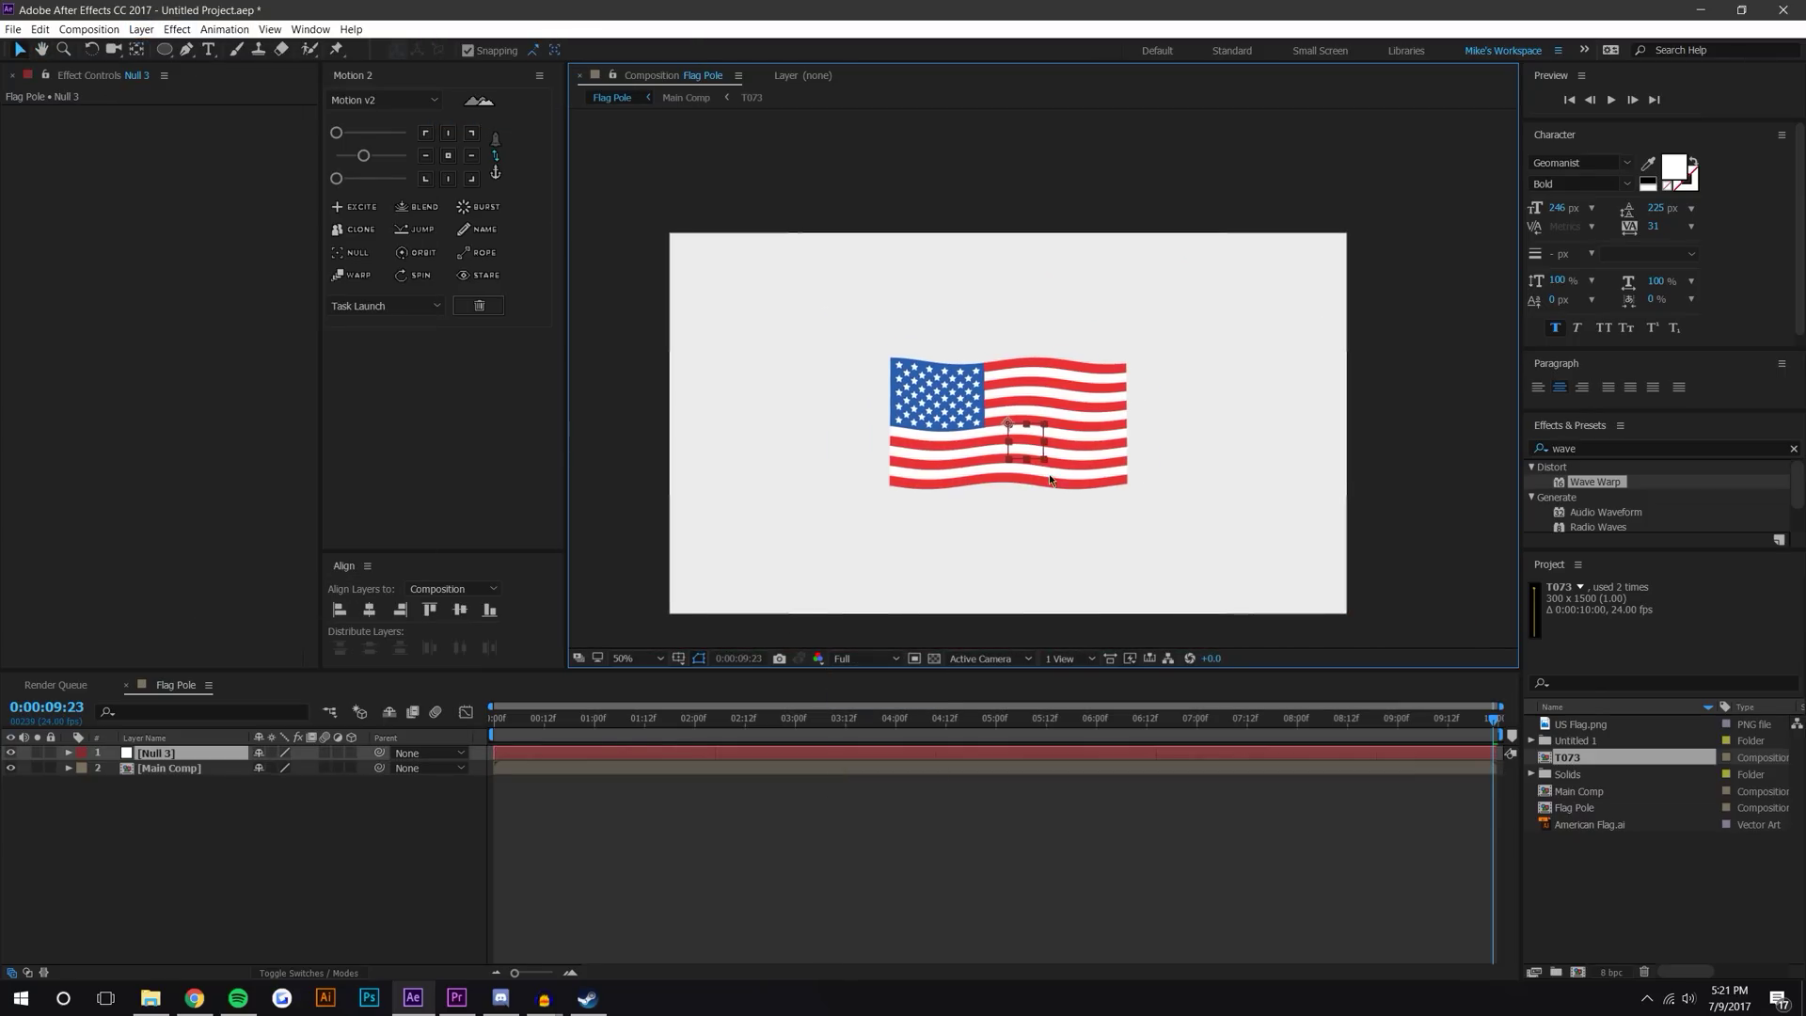
{"action": "left_click_drag", "start_coordinate": [994, 435], "coordinate": [1028, 407]}
{"action": "left_click", "coordinate": [205, 901]}
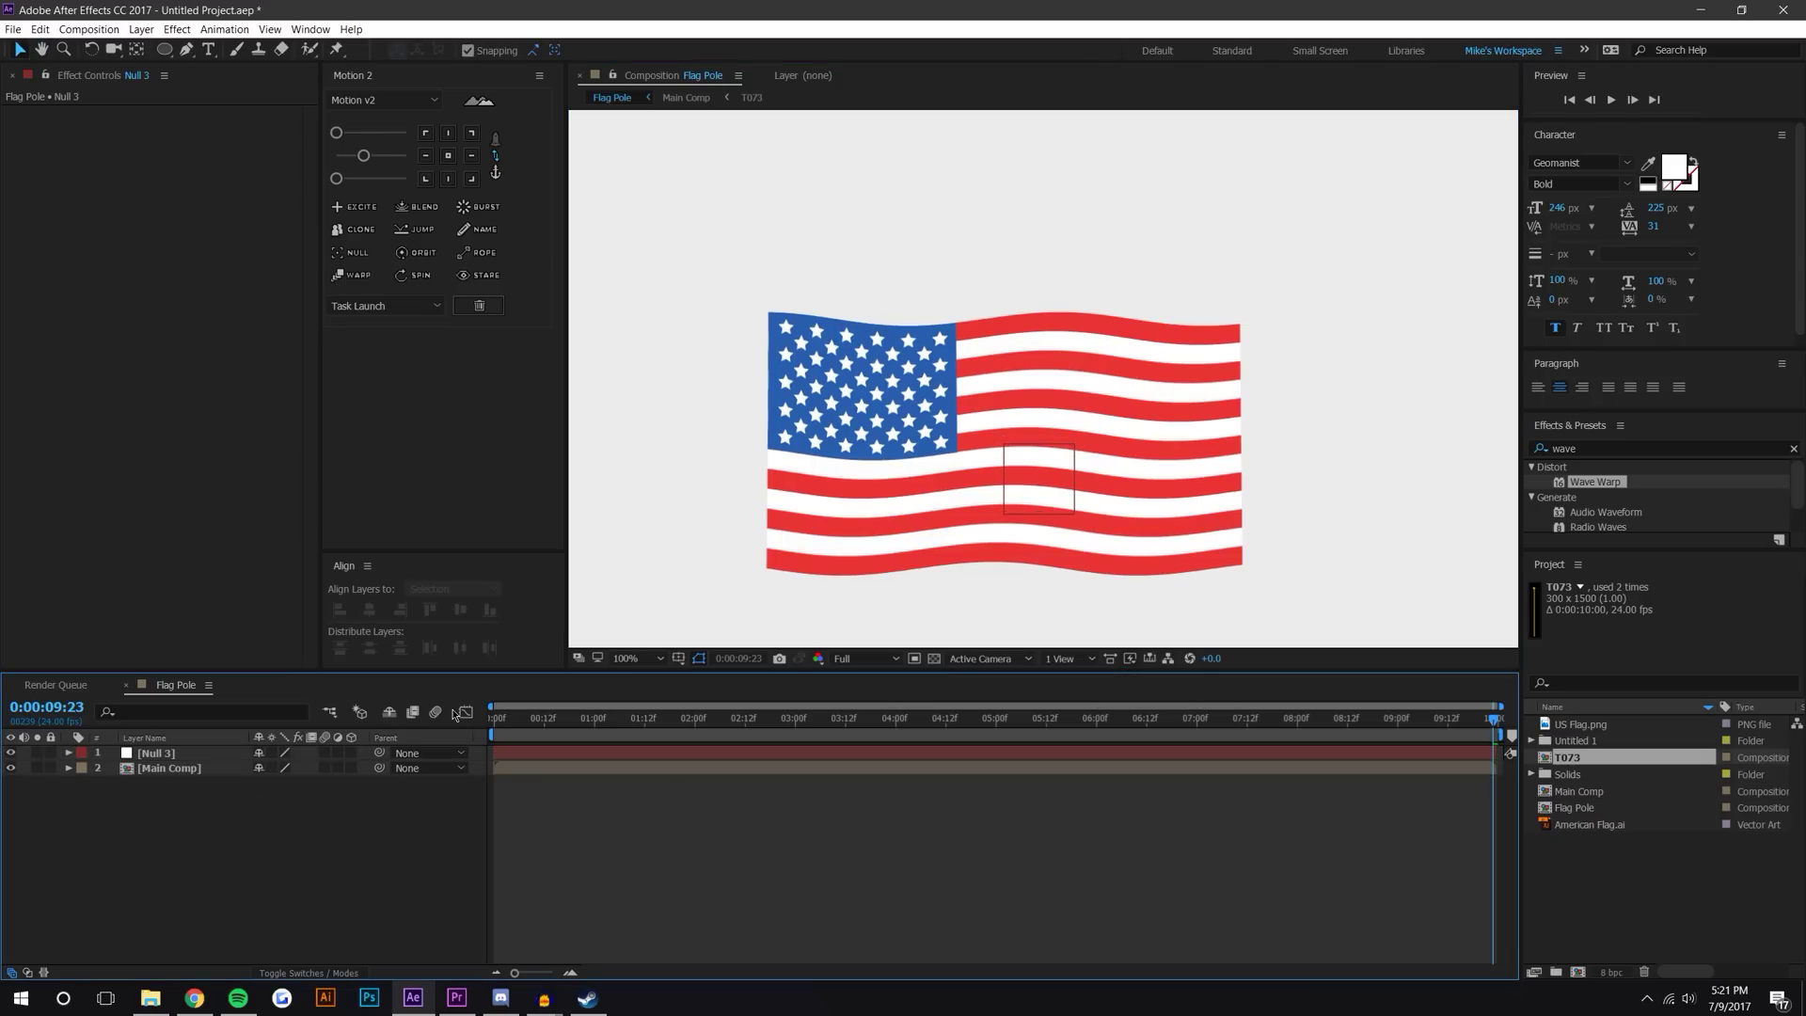
Show the Tracker panel and select the Main Comp layer.
{"action": "left_click", "coordinate": [307, 31]}
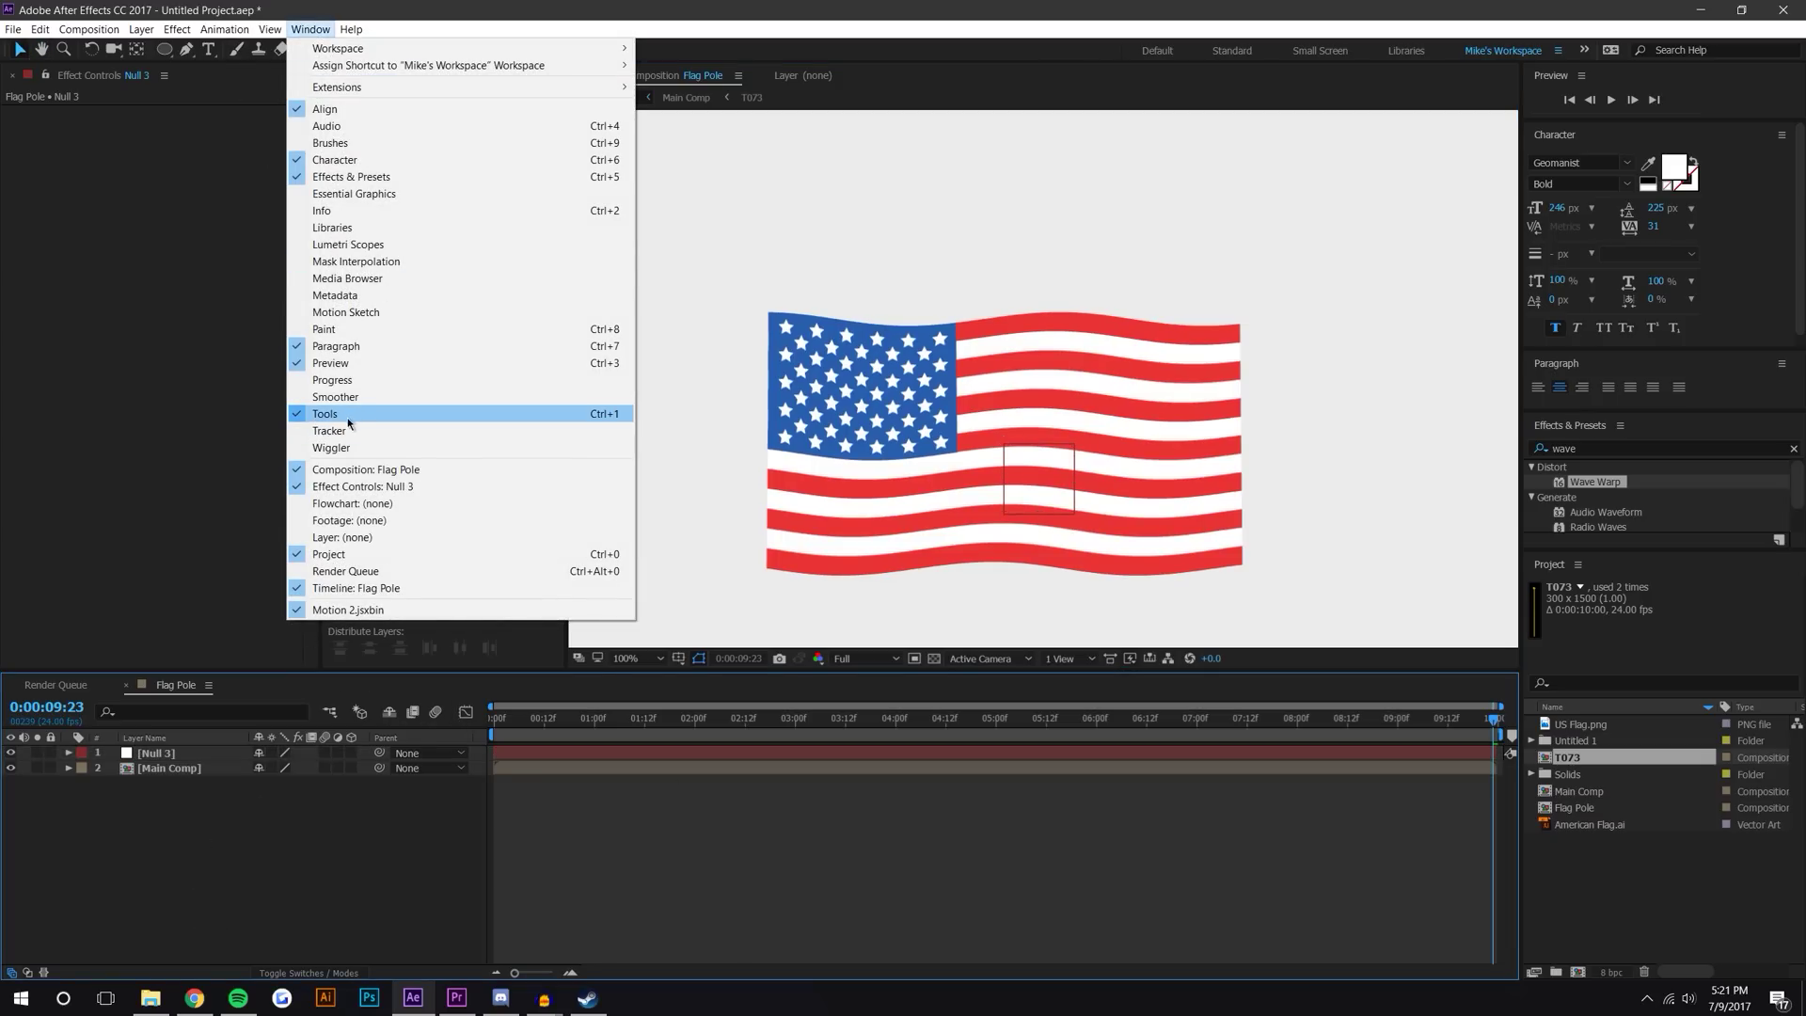
{"action": "left_click", "coordinate": [316, 432]}
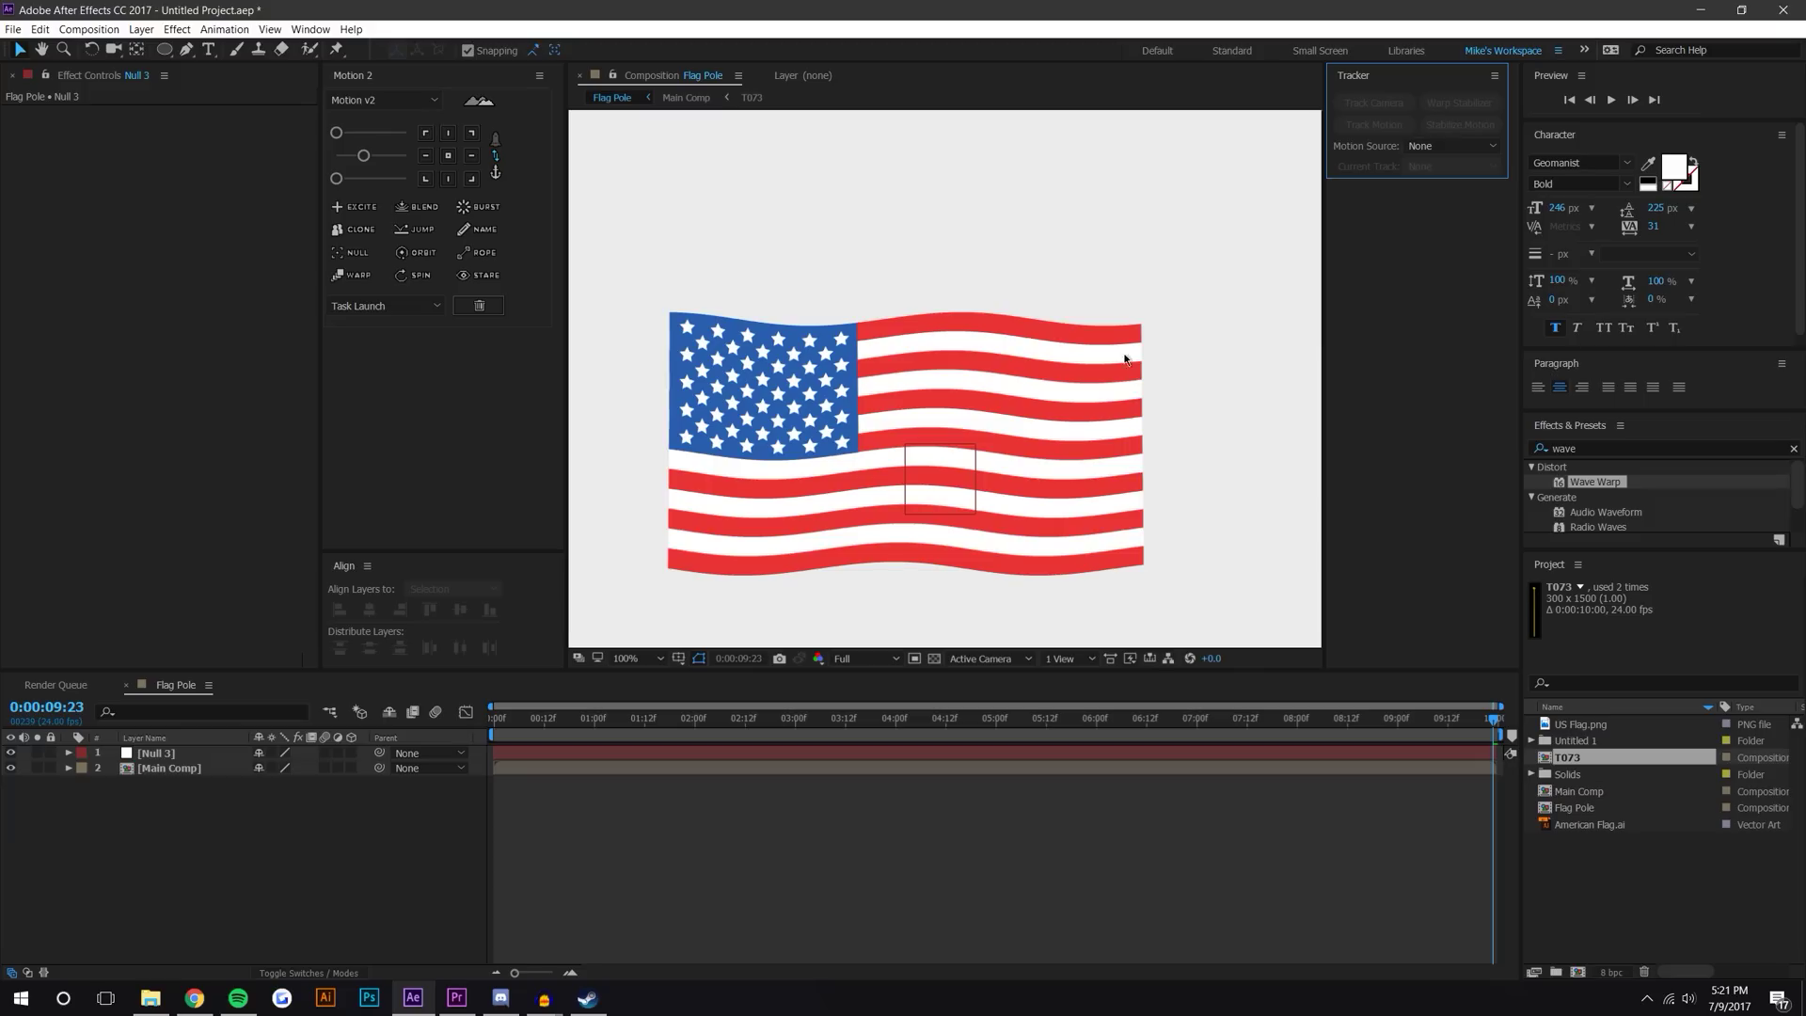
{"action": "scroll", "coordinate": [1126, 355], "scroll_direction": "down", "scroll_amount": 2}
{"action": "scroll", "coordinate": [846, 395], "scroll_direction": "up", "scroll_amount": 2}
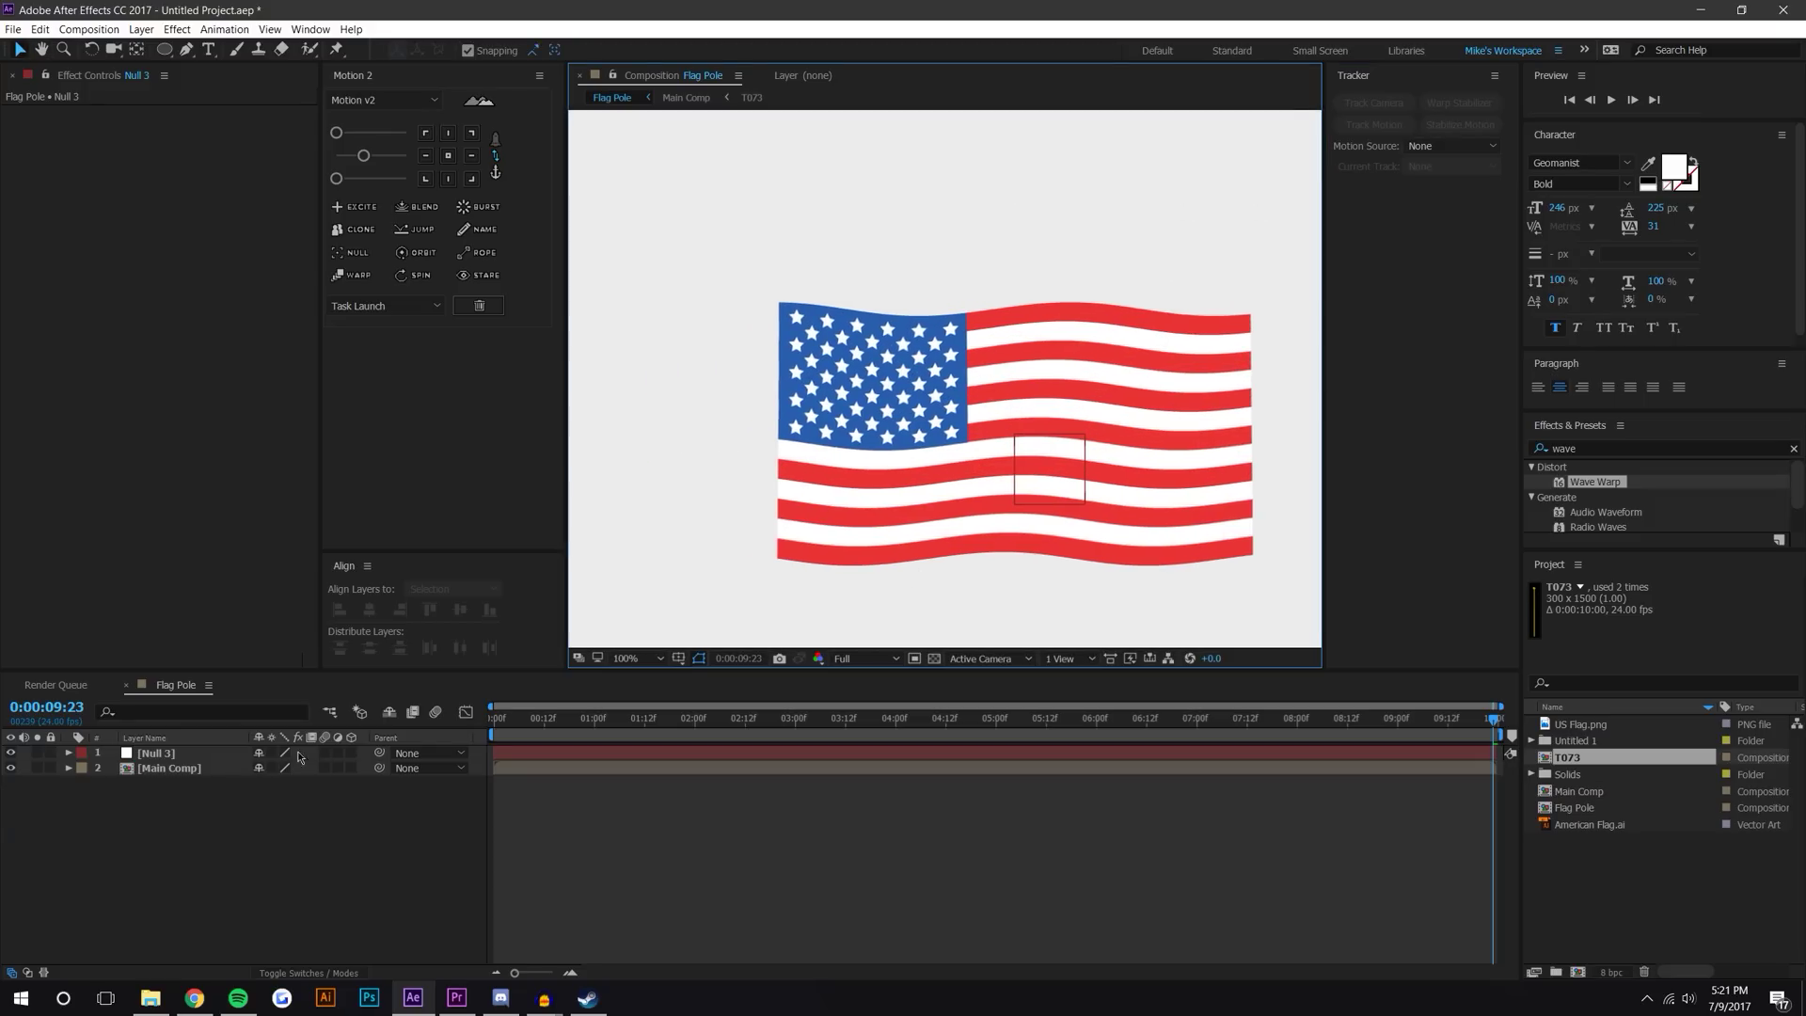
{"action": "left_click", "coordinate": [173, 769]}
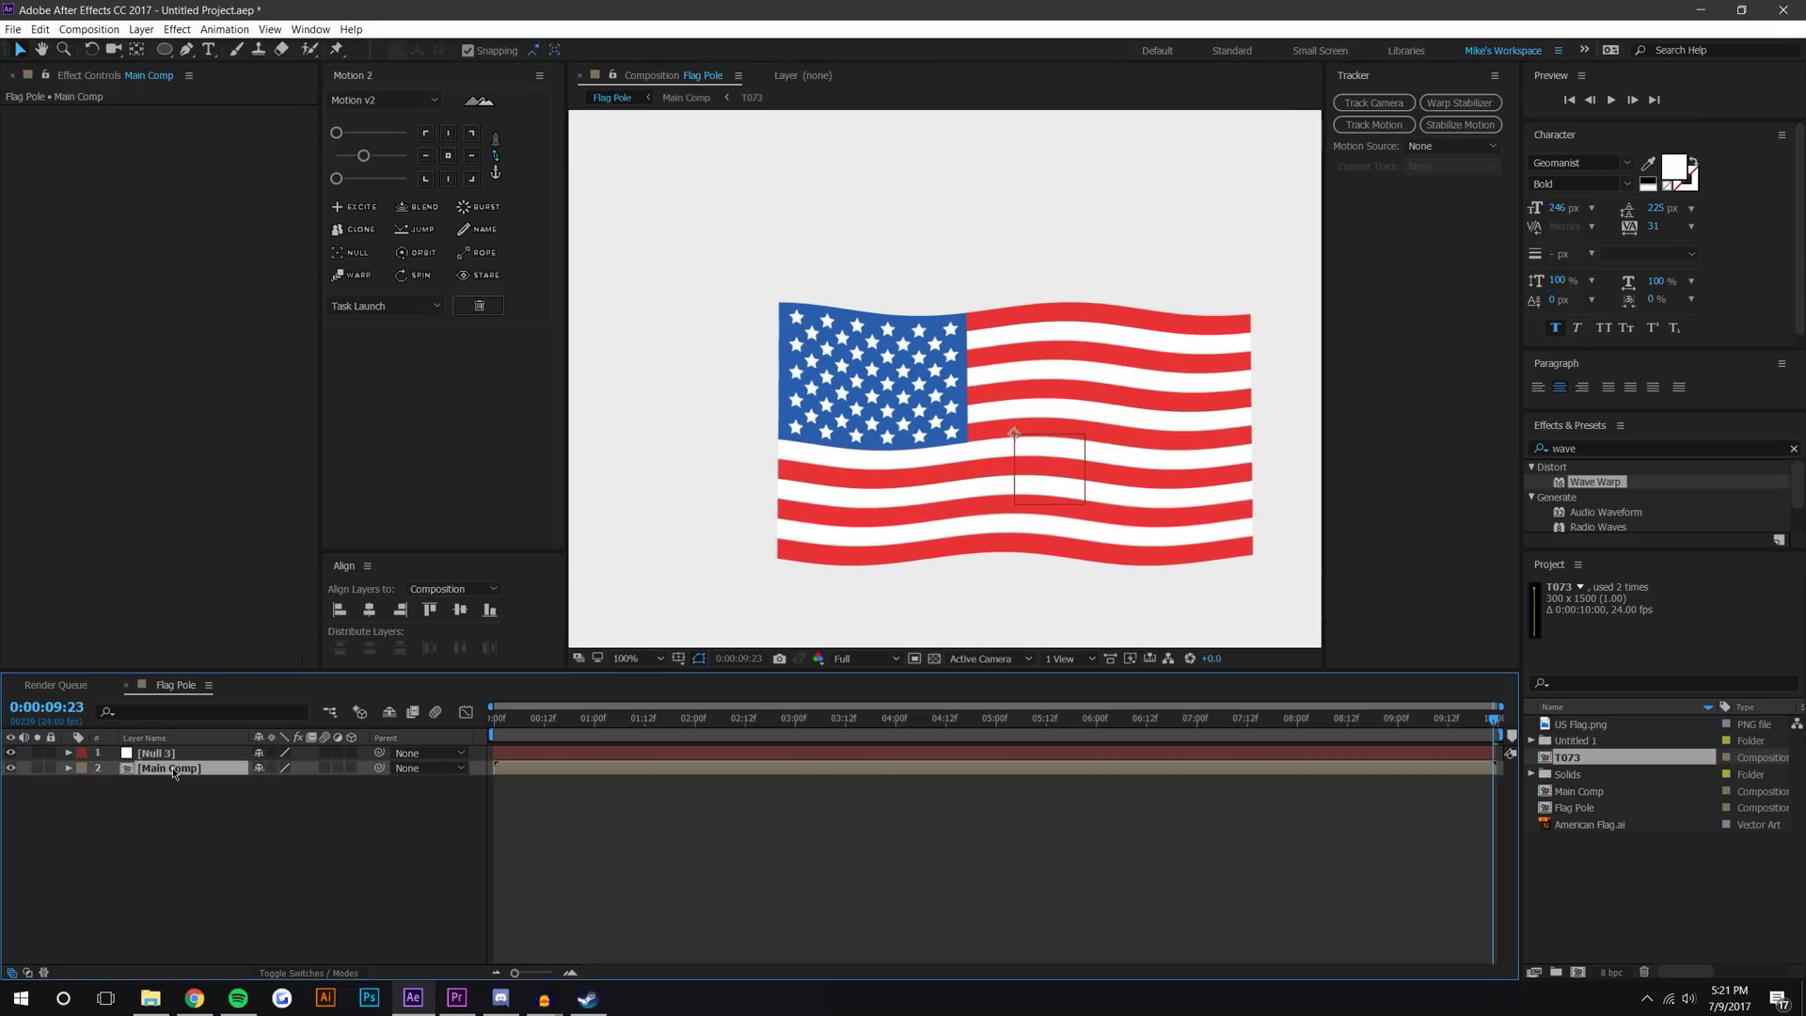
Start a Transform motion track on Main Comp and analyze it forward.
{"action": "left_click", "coordinate": [1375, 125]}
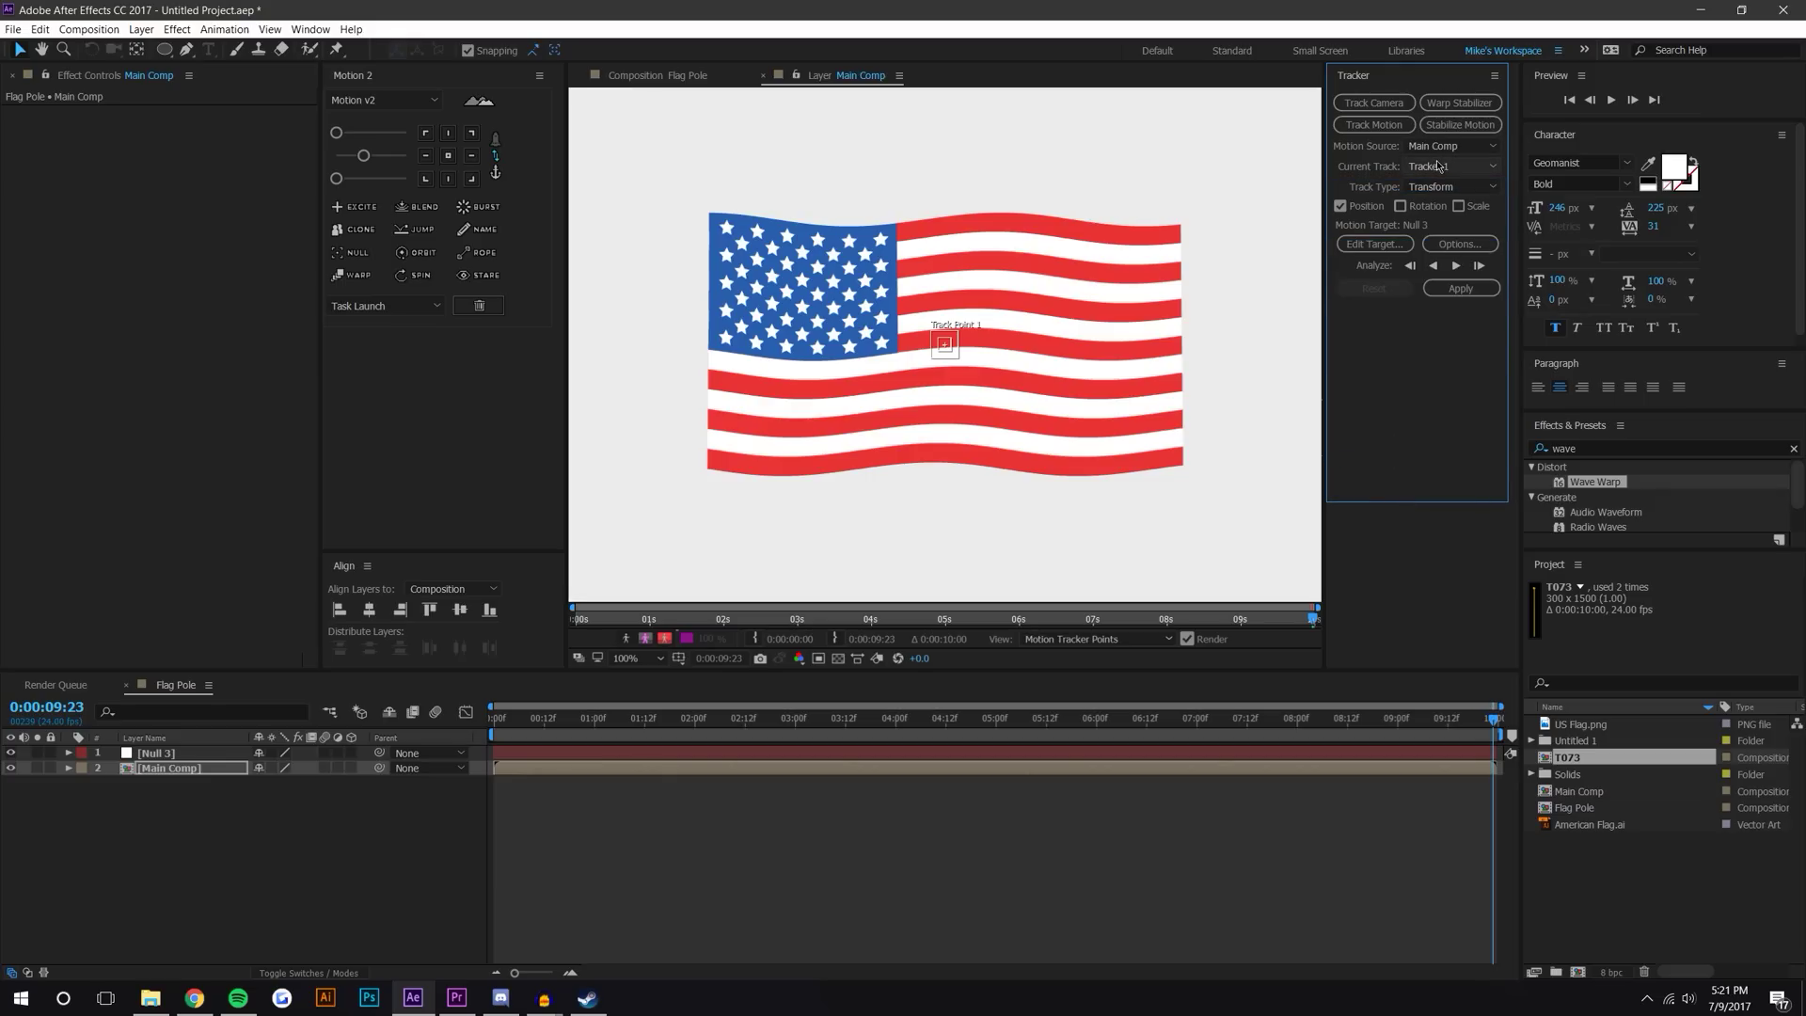
{"action": "left_click", "coordinate": [1433, 188]}
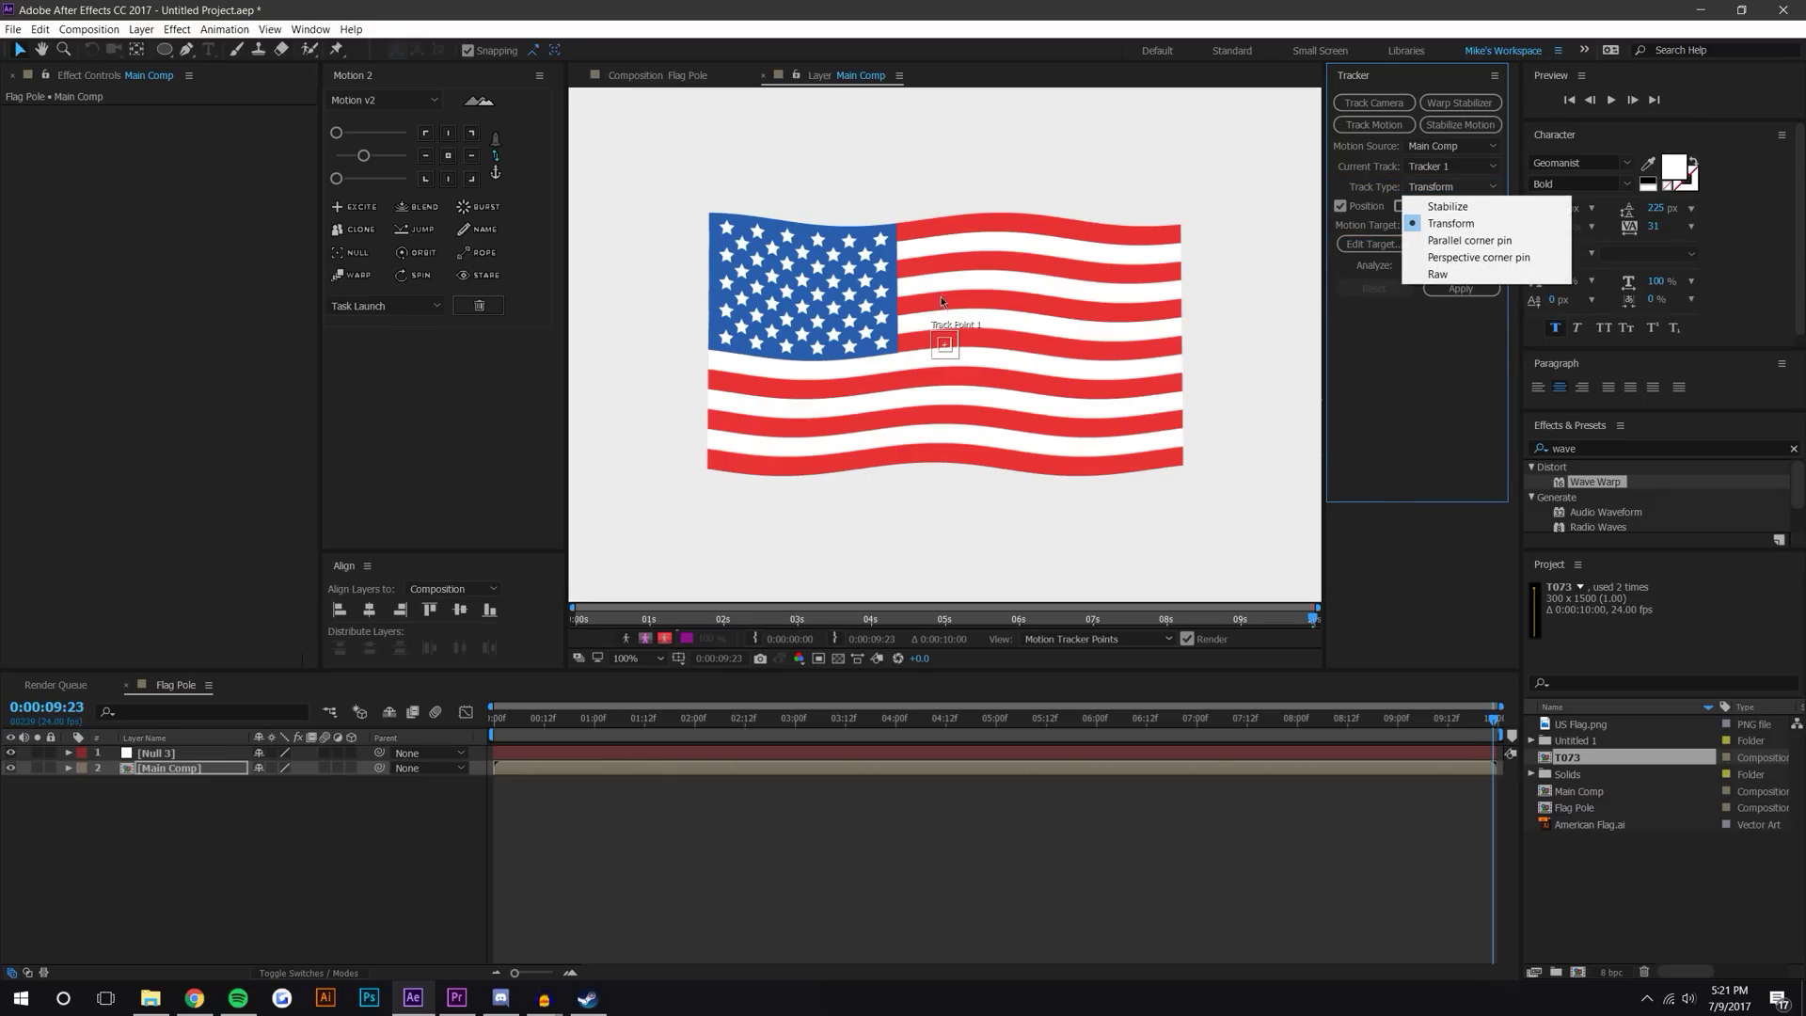
{"action": "left_click", "coordinate": [1439, 337]}
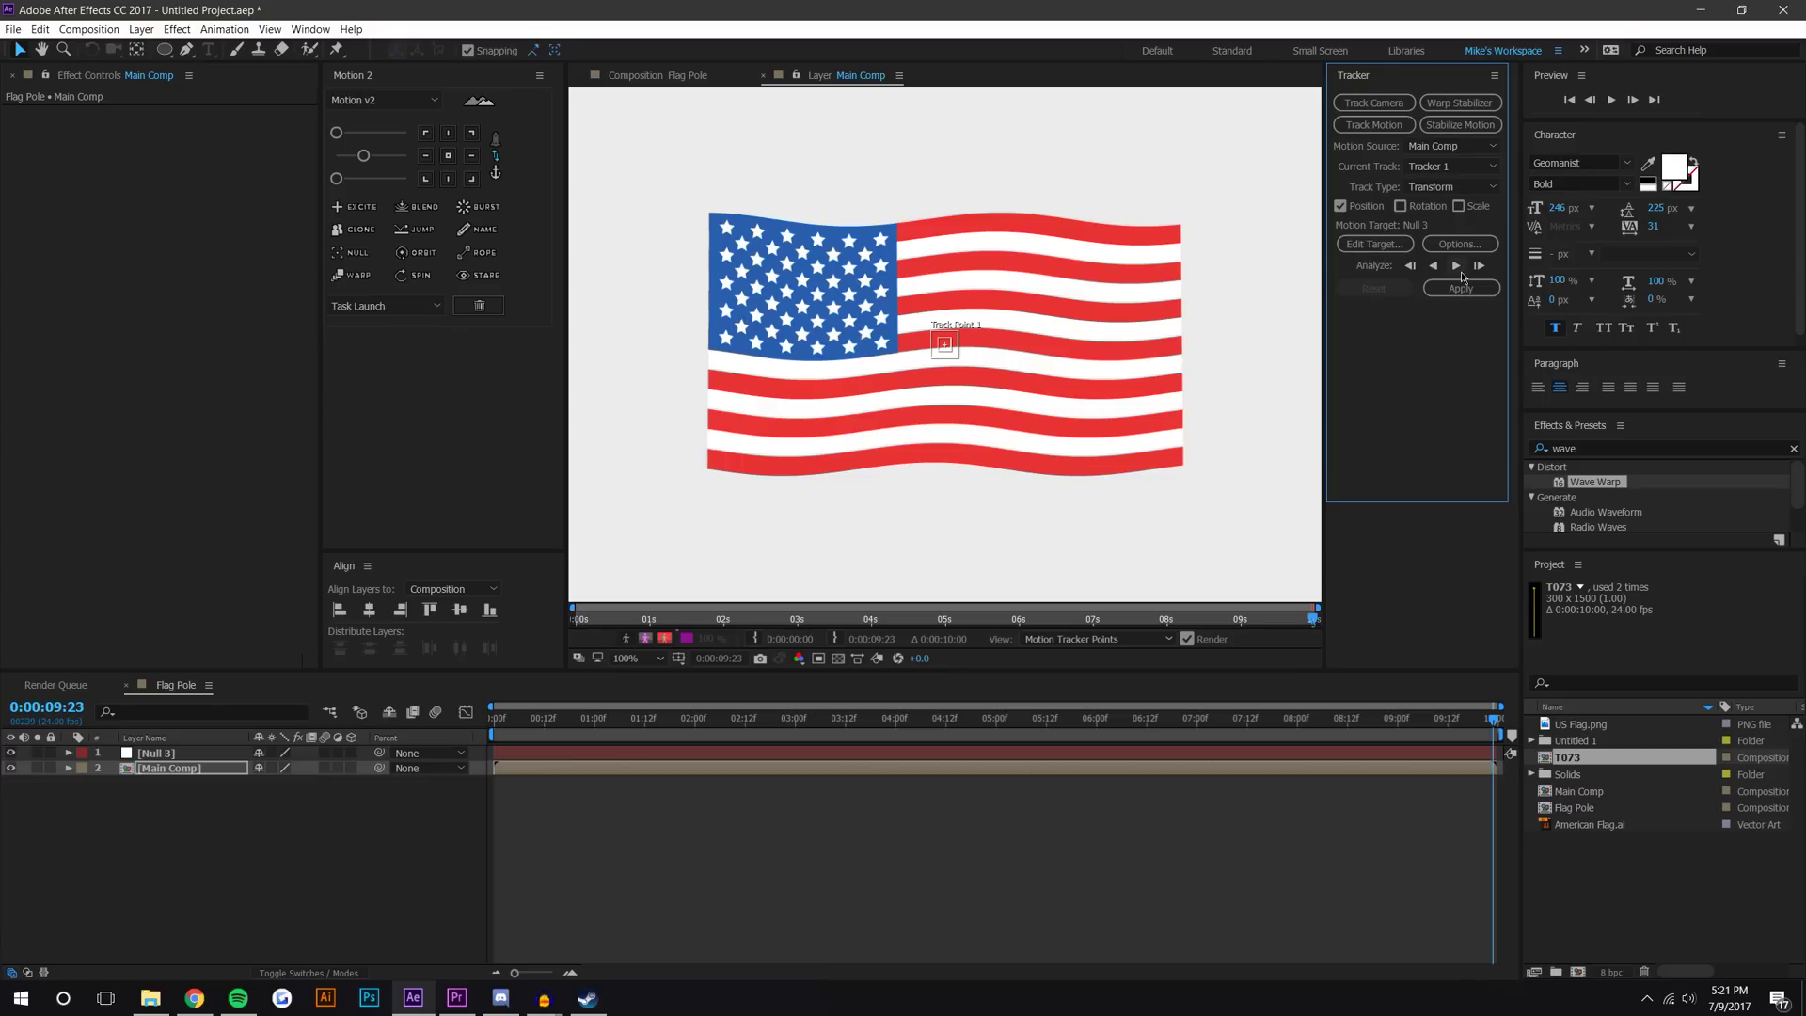
{"action": "left_click", "coordinate": [1457, 266]}
{"action": "left_click", "coordinate": [590, 619]}
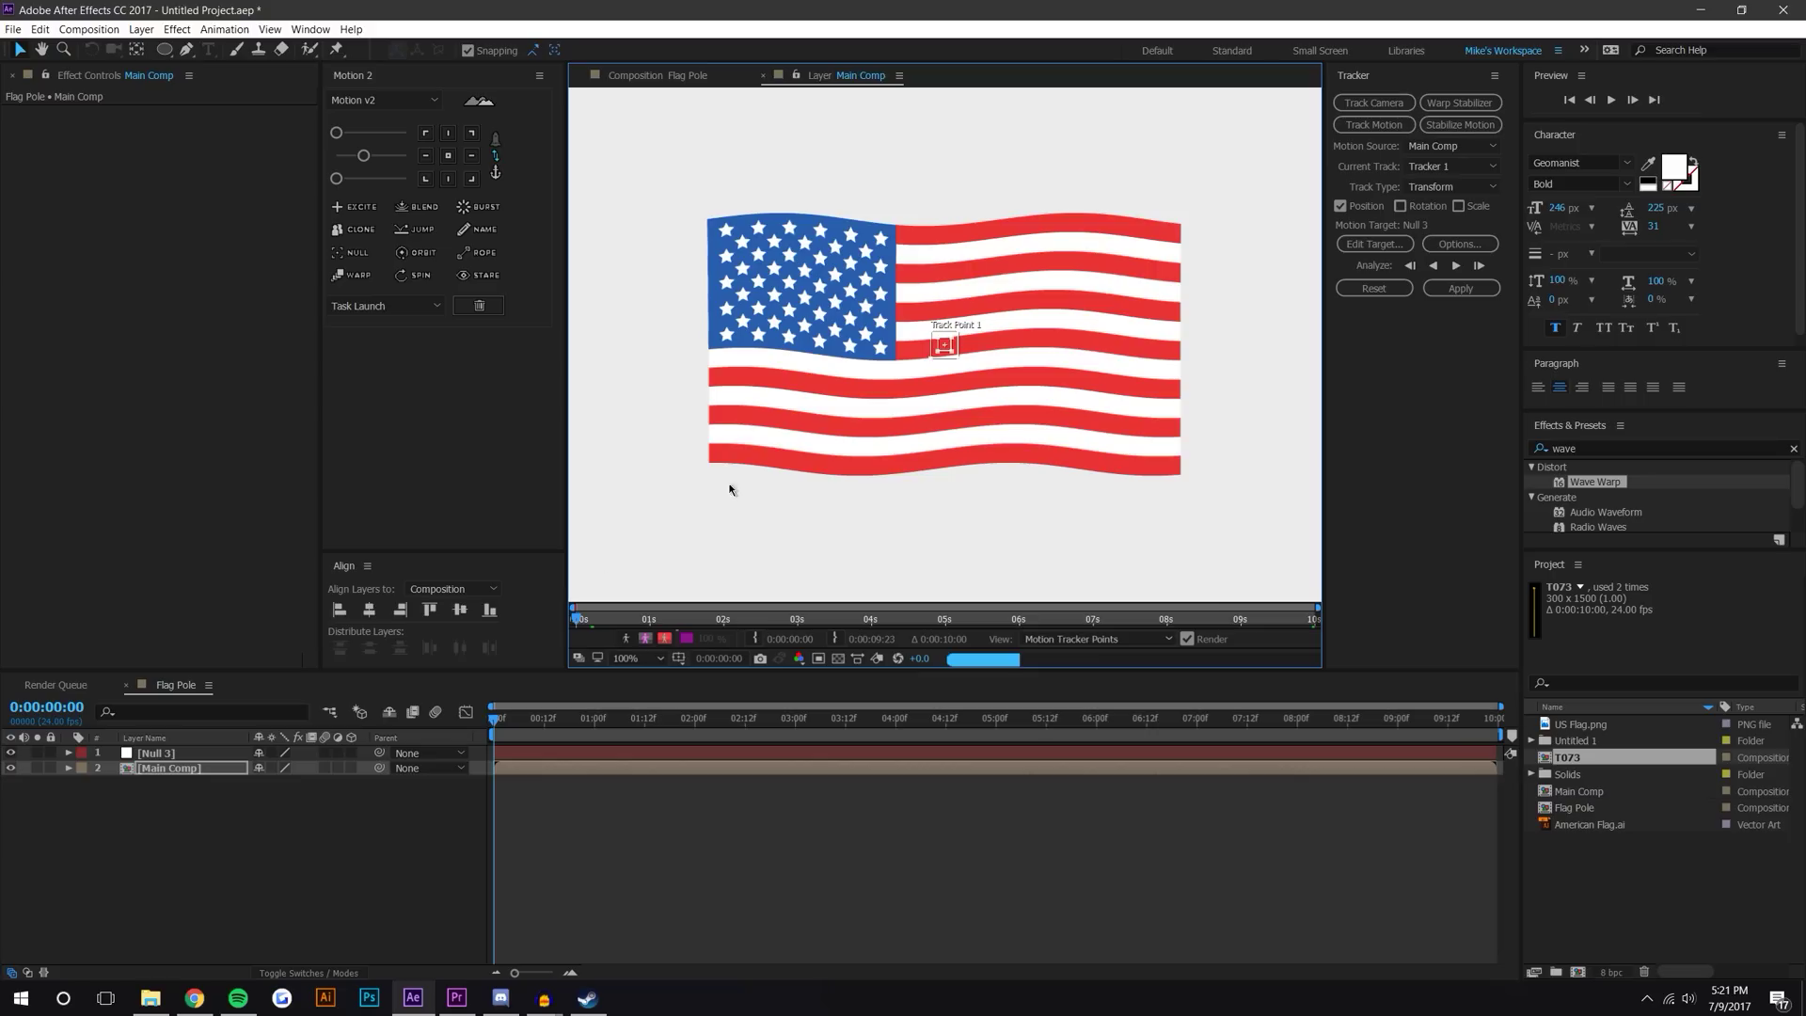
Place Track Point 1 on the flag's top-left corner with enlarged search and feature boxes, then analyze forward.
{"action": "key", "text": "Home"}
{"action": "left_click_drag", "start_coordinate": [945, 345], "coordinate": [711, 212]}
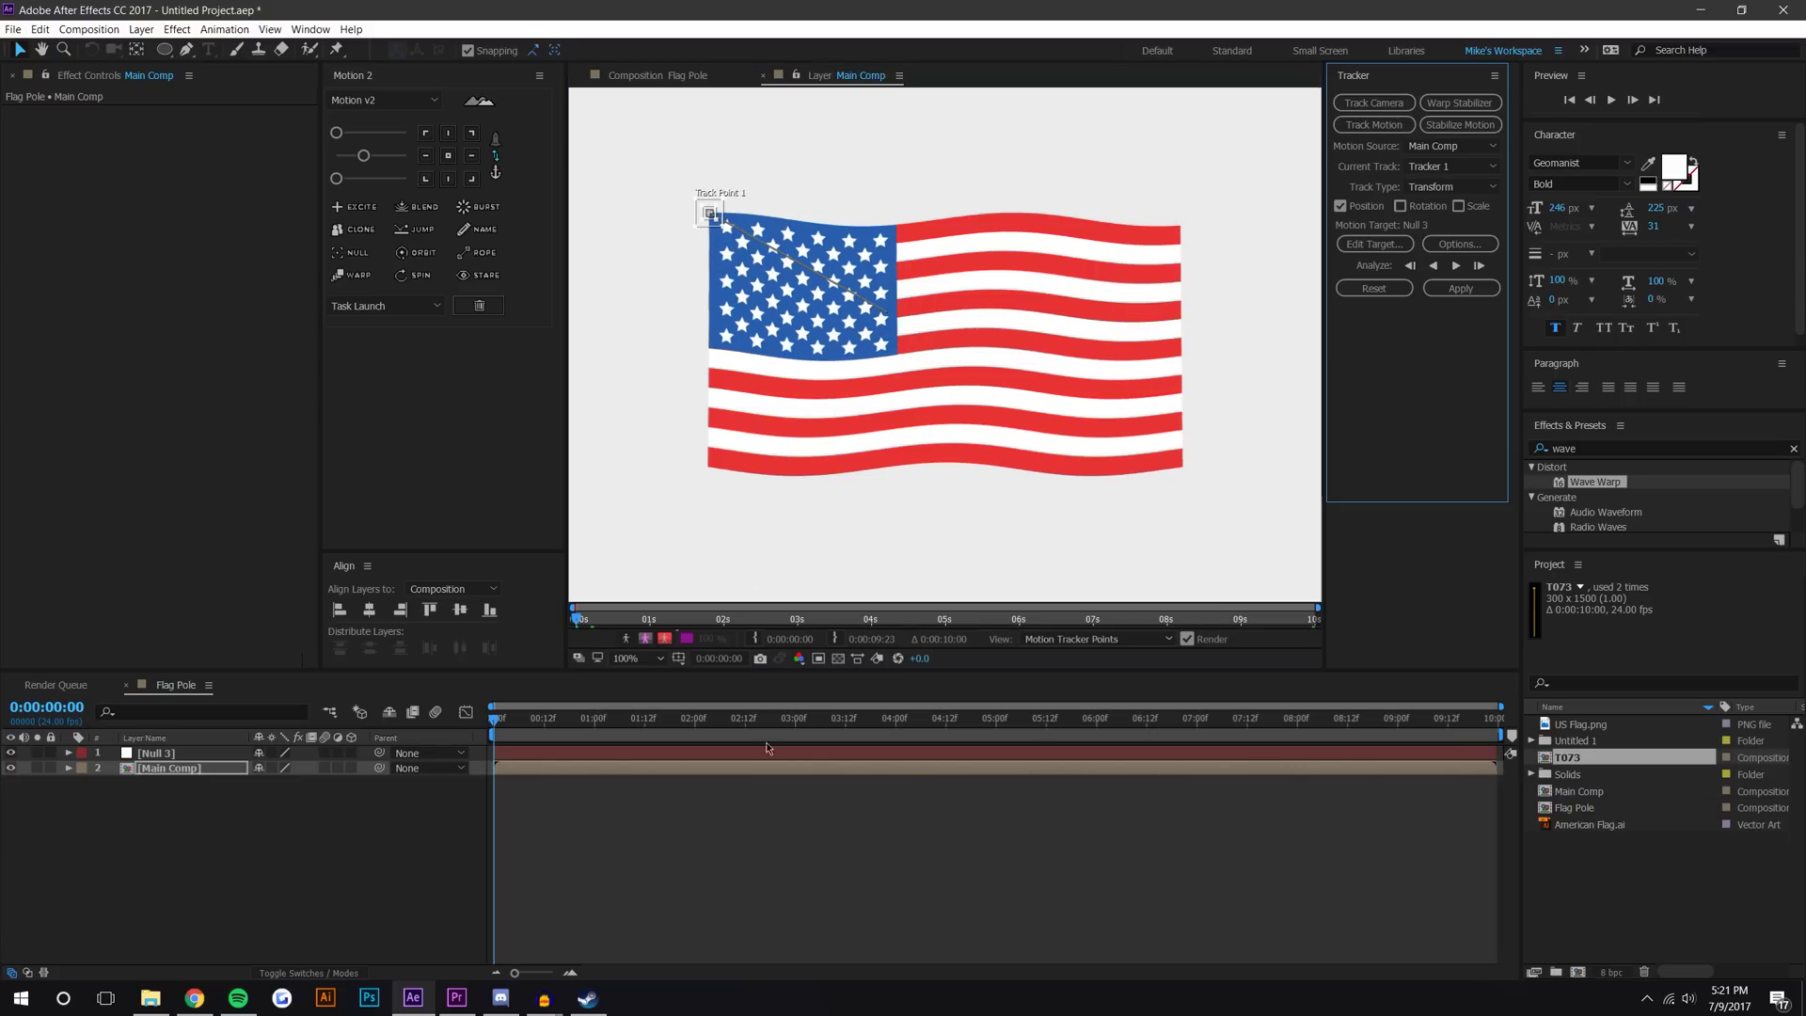
{"action": "scroll", "coordinate": [673, 185], "scroll_direction": "up", "scroll_amount": 4}
{"action": "left_click_drag", "start_coordinate": [1000, 400], "coordinate": [1048, 442]}
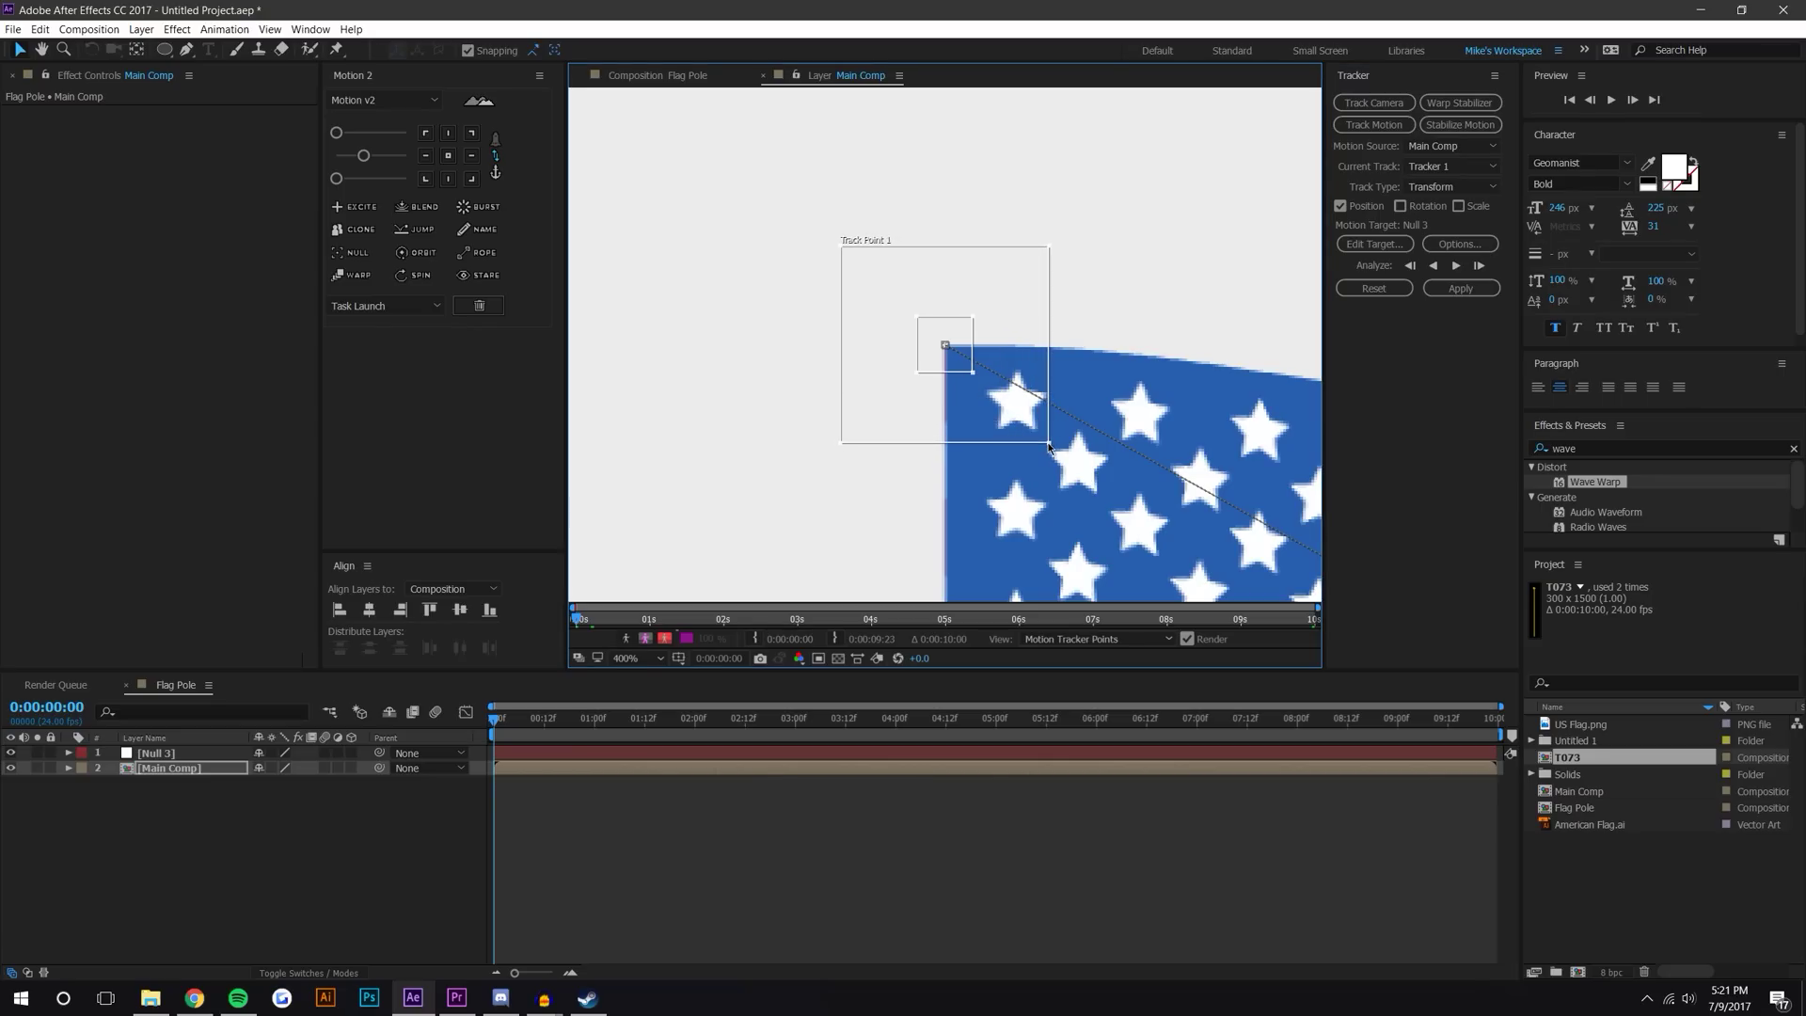
{"action": "left_click_drag", "start_coordinate": [972, 373], "coordinate": [988, 396]}
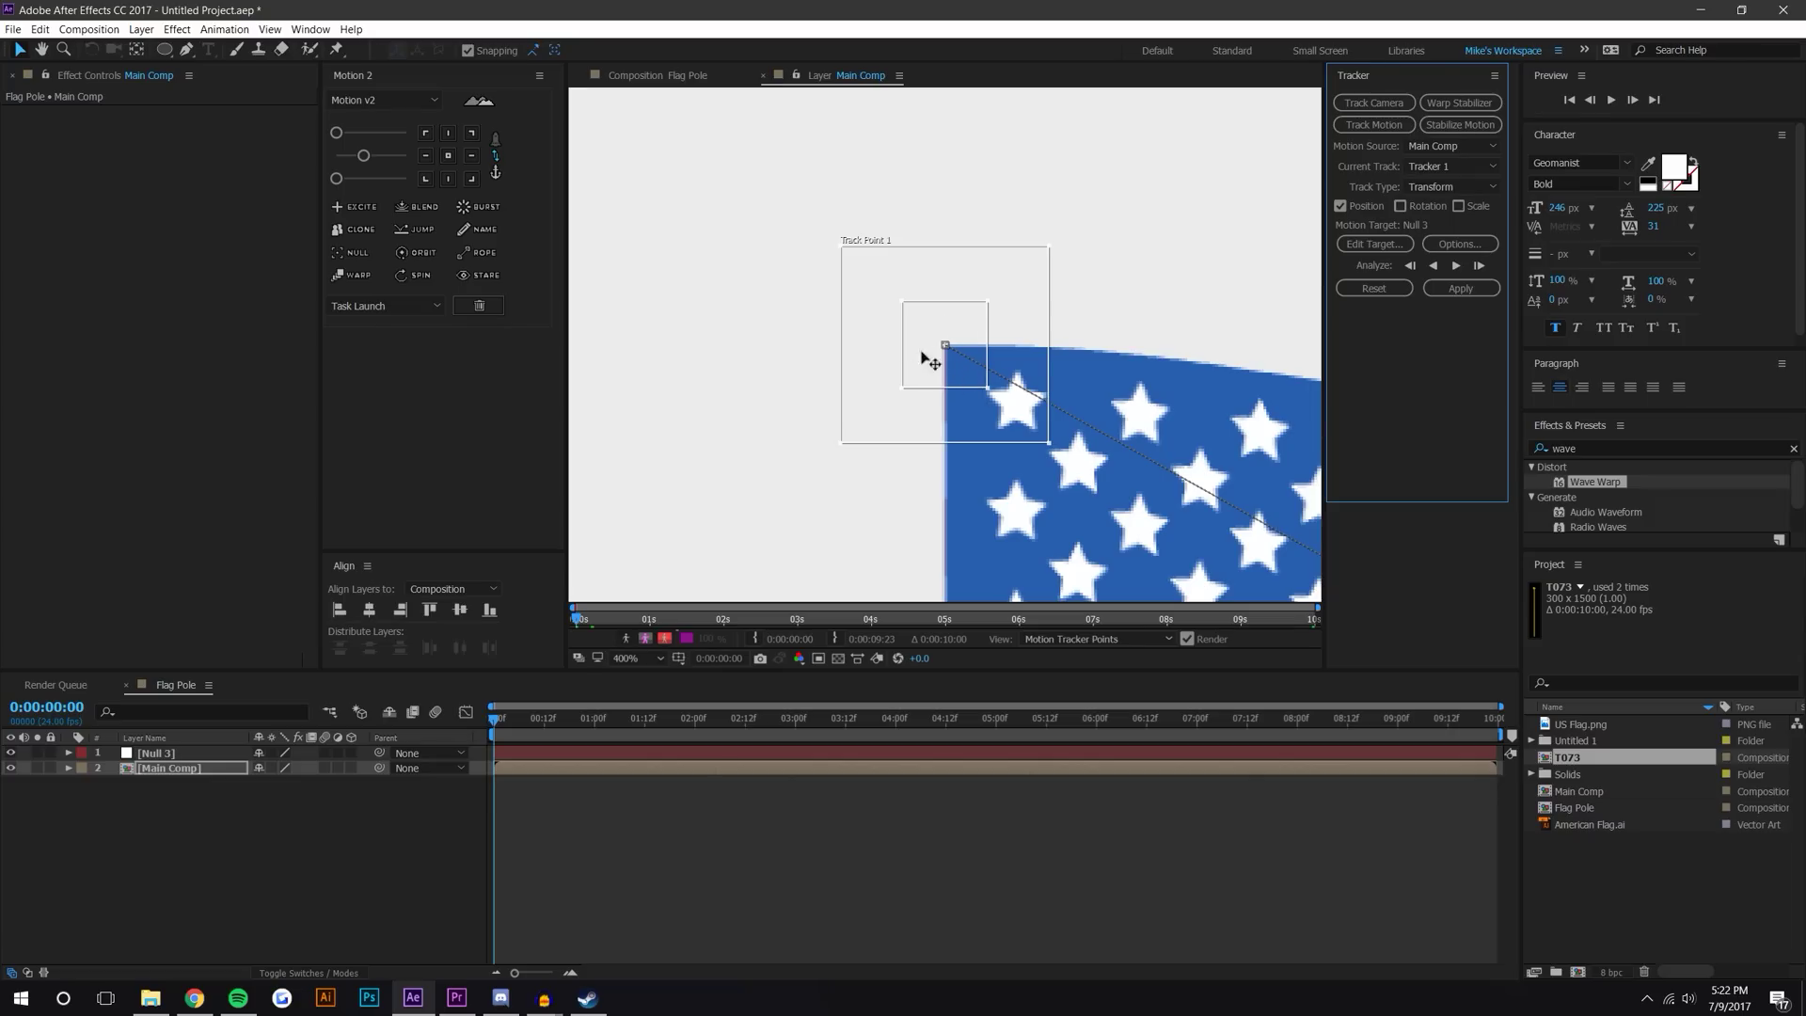
{"action": "scroll", "coordinate": [912, 301], "scroll_direction": "down", "scroll_amount": 5}
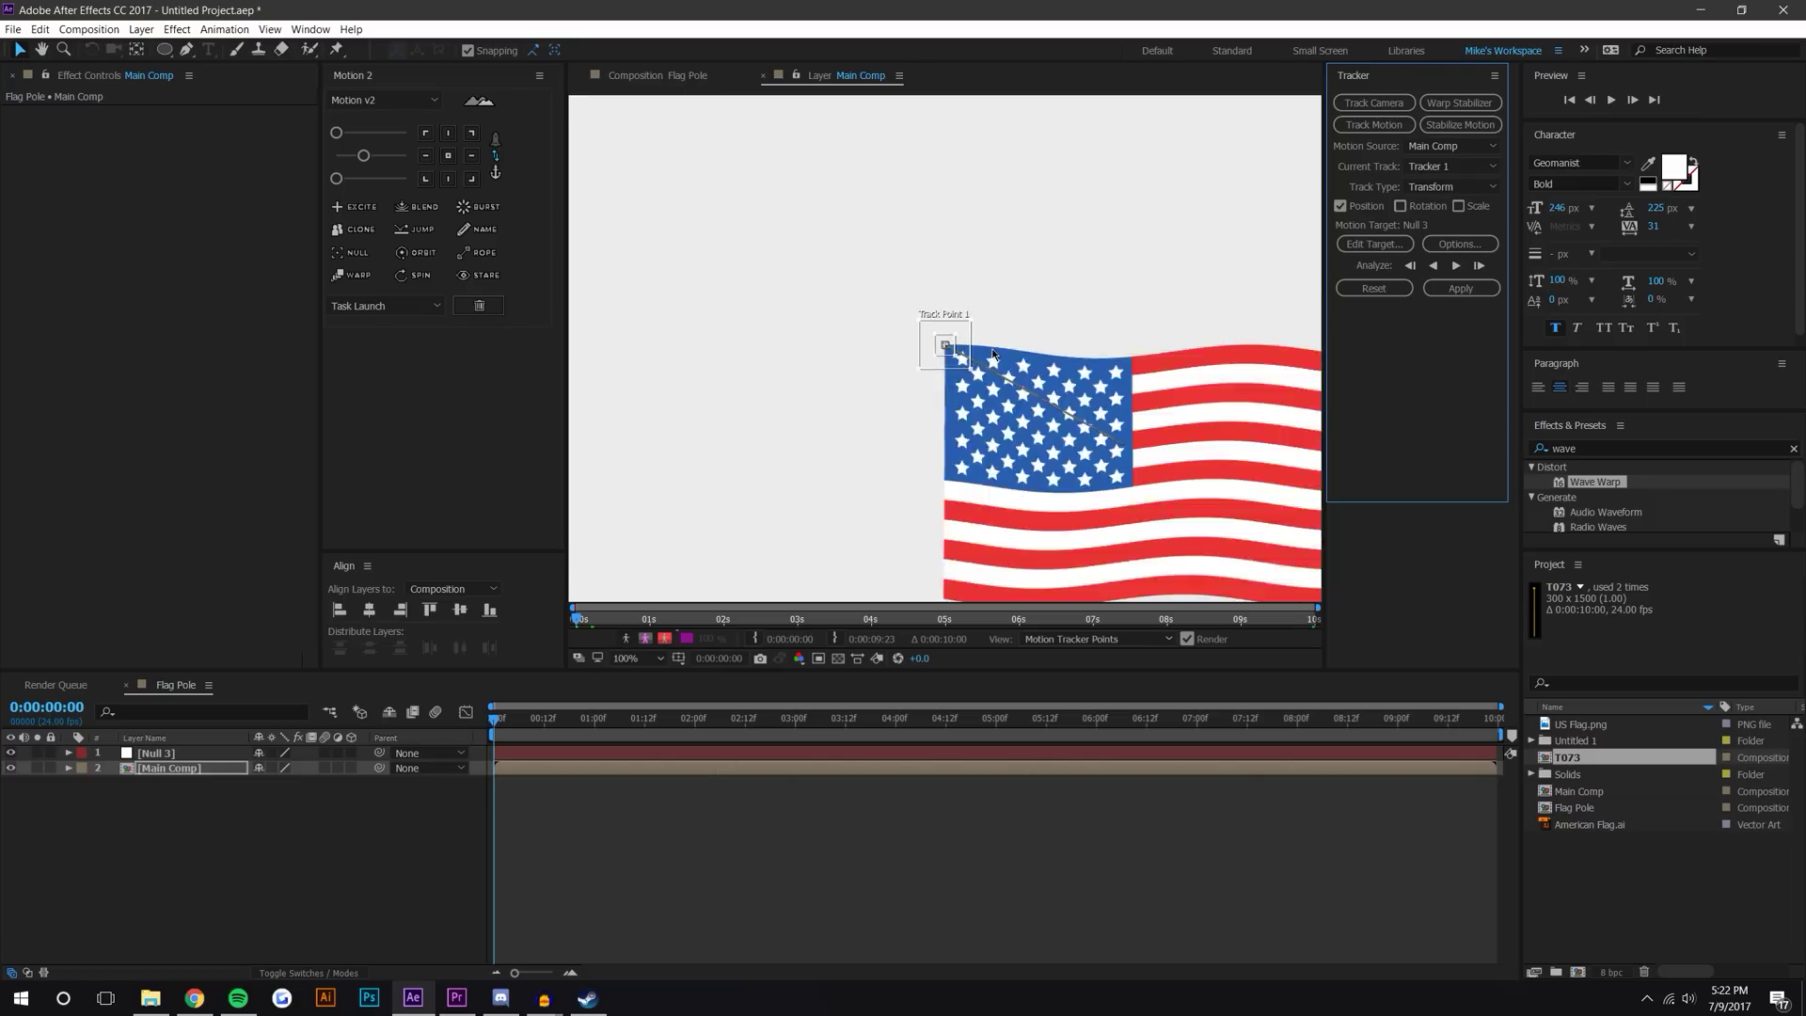
{"action": "scroll", "coordinate": [995, 357], "scroll_direction": "up", "scroll_amount": 3}
{"action": "scroll", "coordinate": [926, 437], "scroll_direction": "down", "scroll_amount": 1}
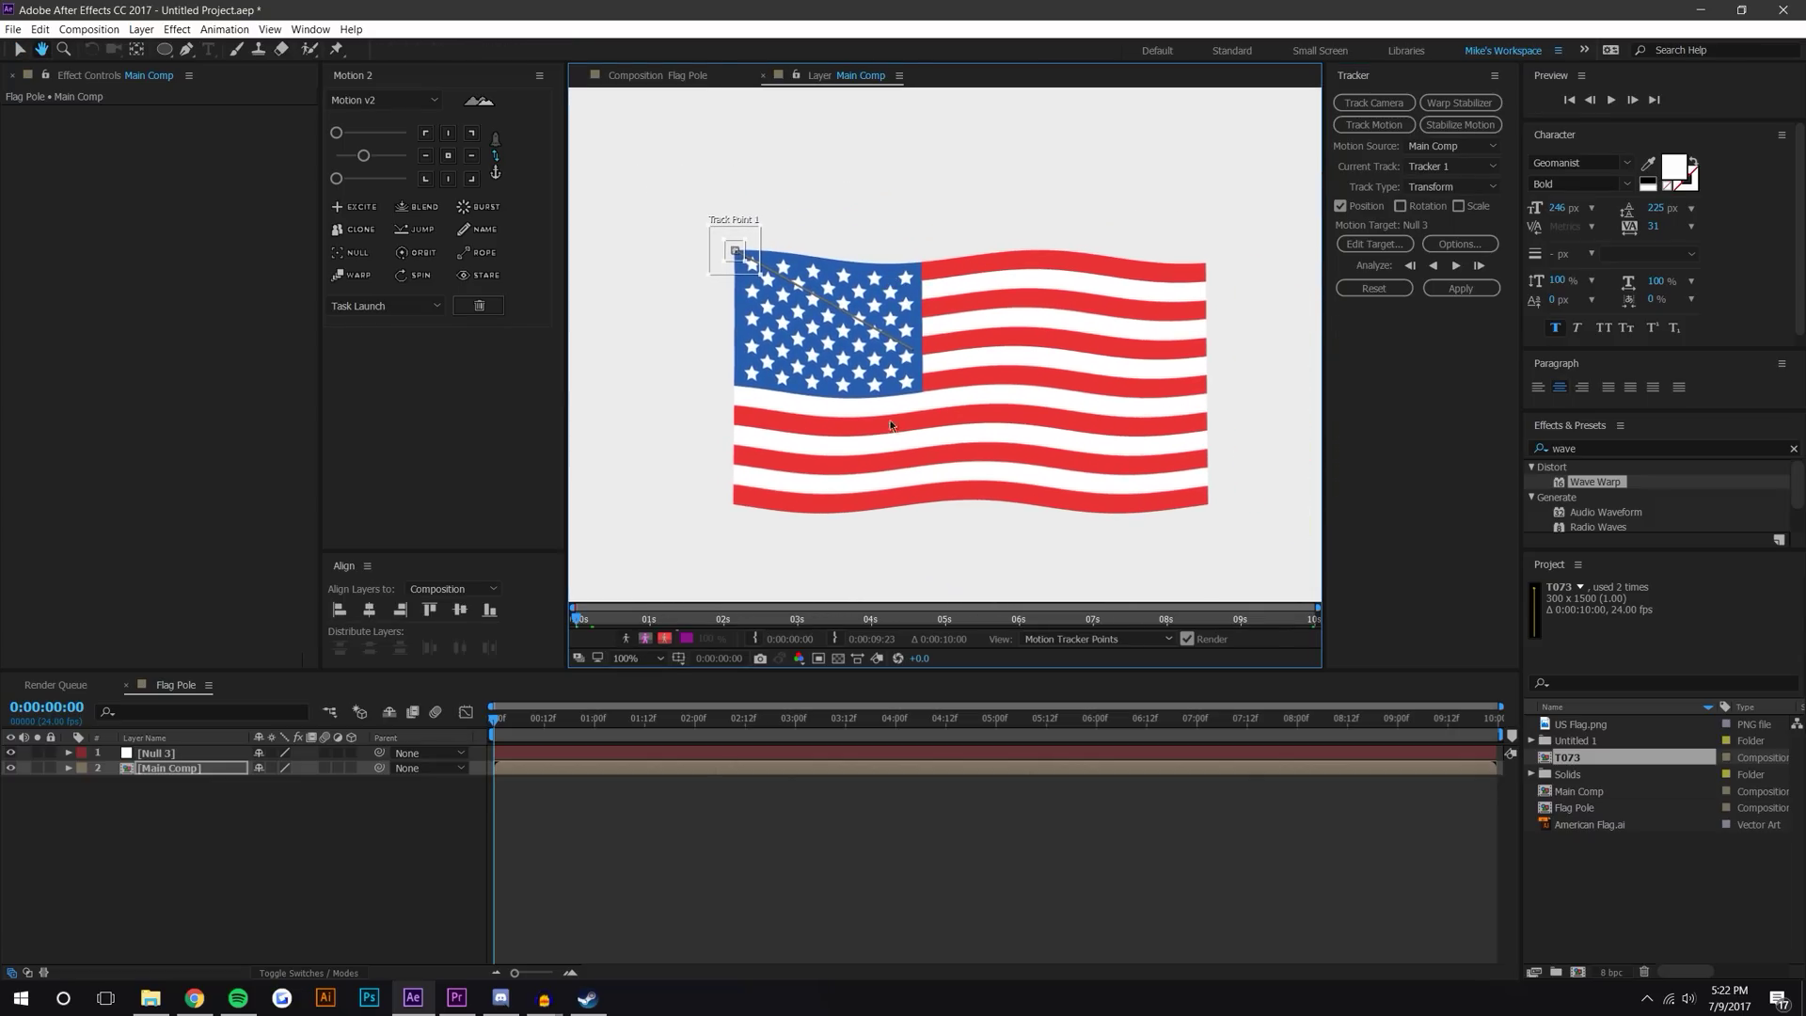
{"action": "left_click", "coordinate": [1455, 267]}
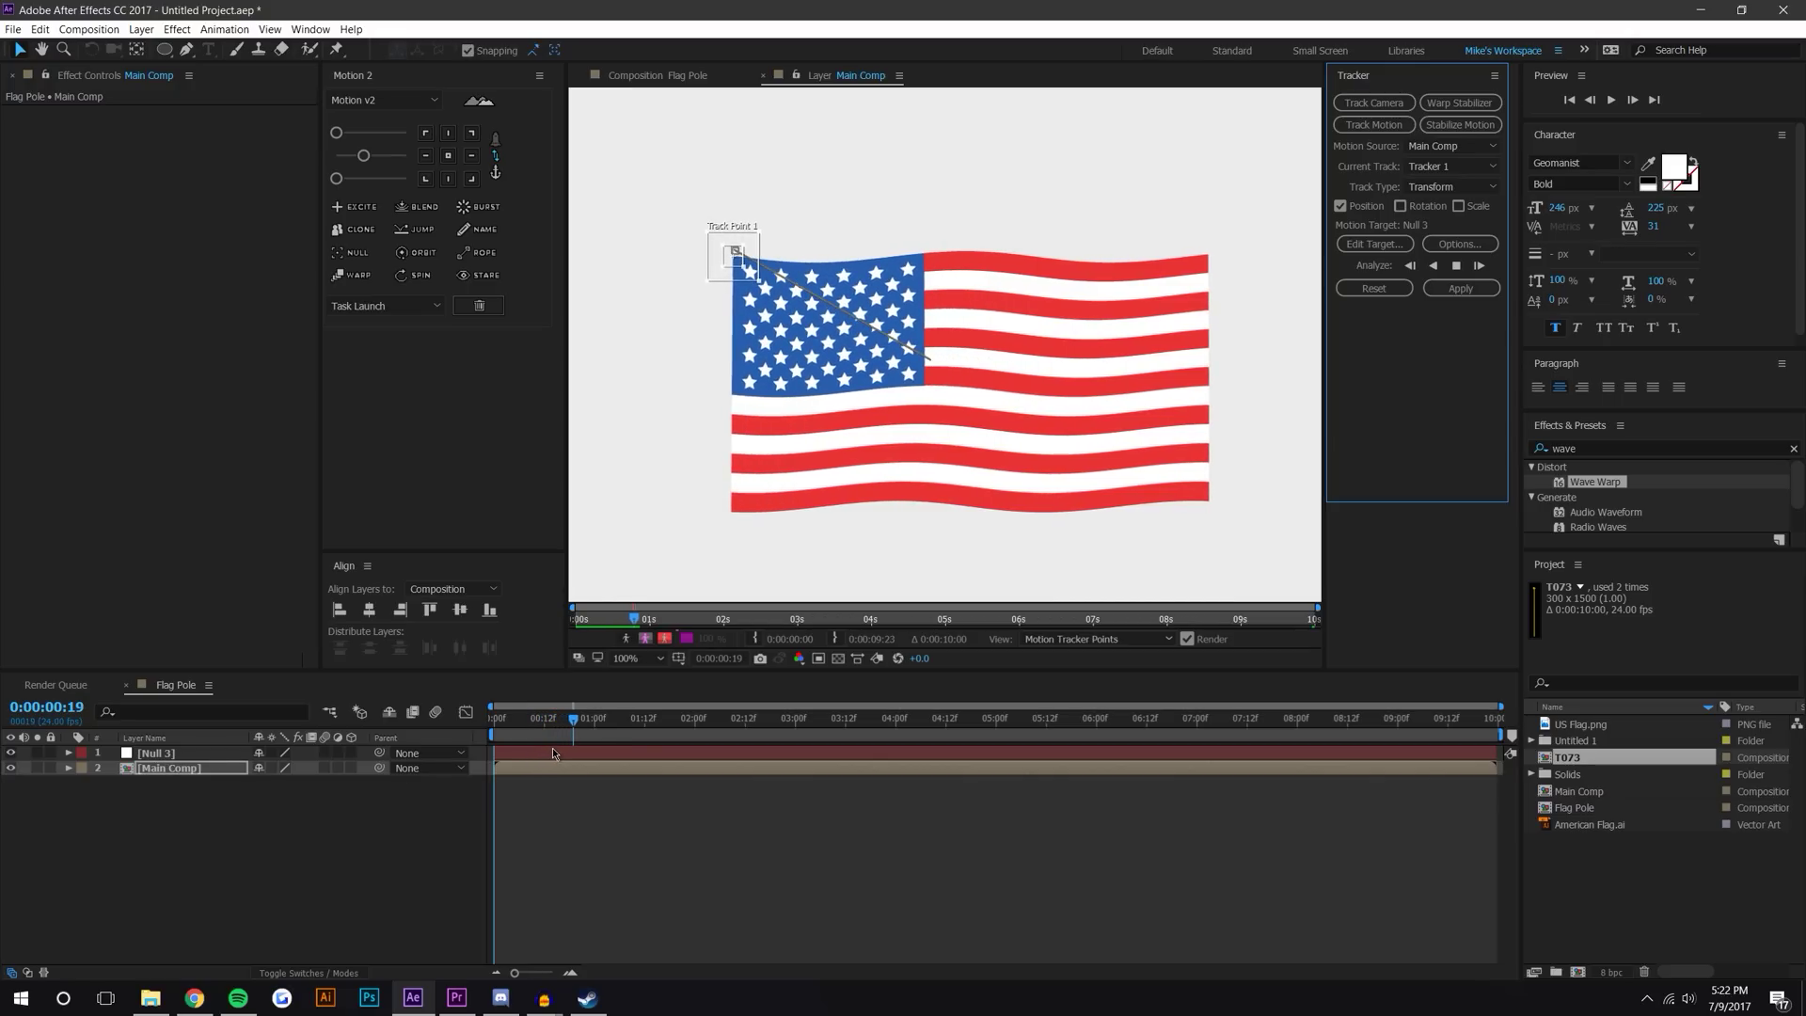
Step through the clip with Page Down and play to the end to verify the corner track.
{"action": "key", "text": "Page_Down"}
{"action": "key", "text": "Page_Down"}
{"action": "key", "text": "Page_Down"}
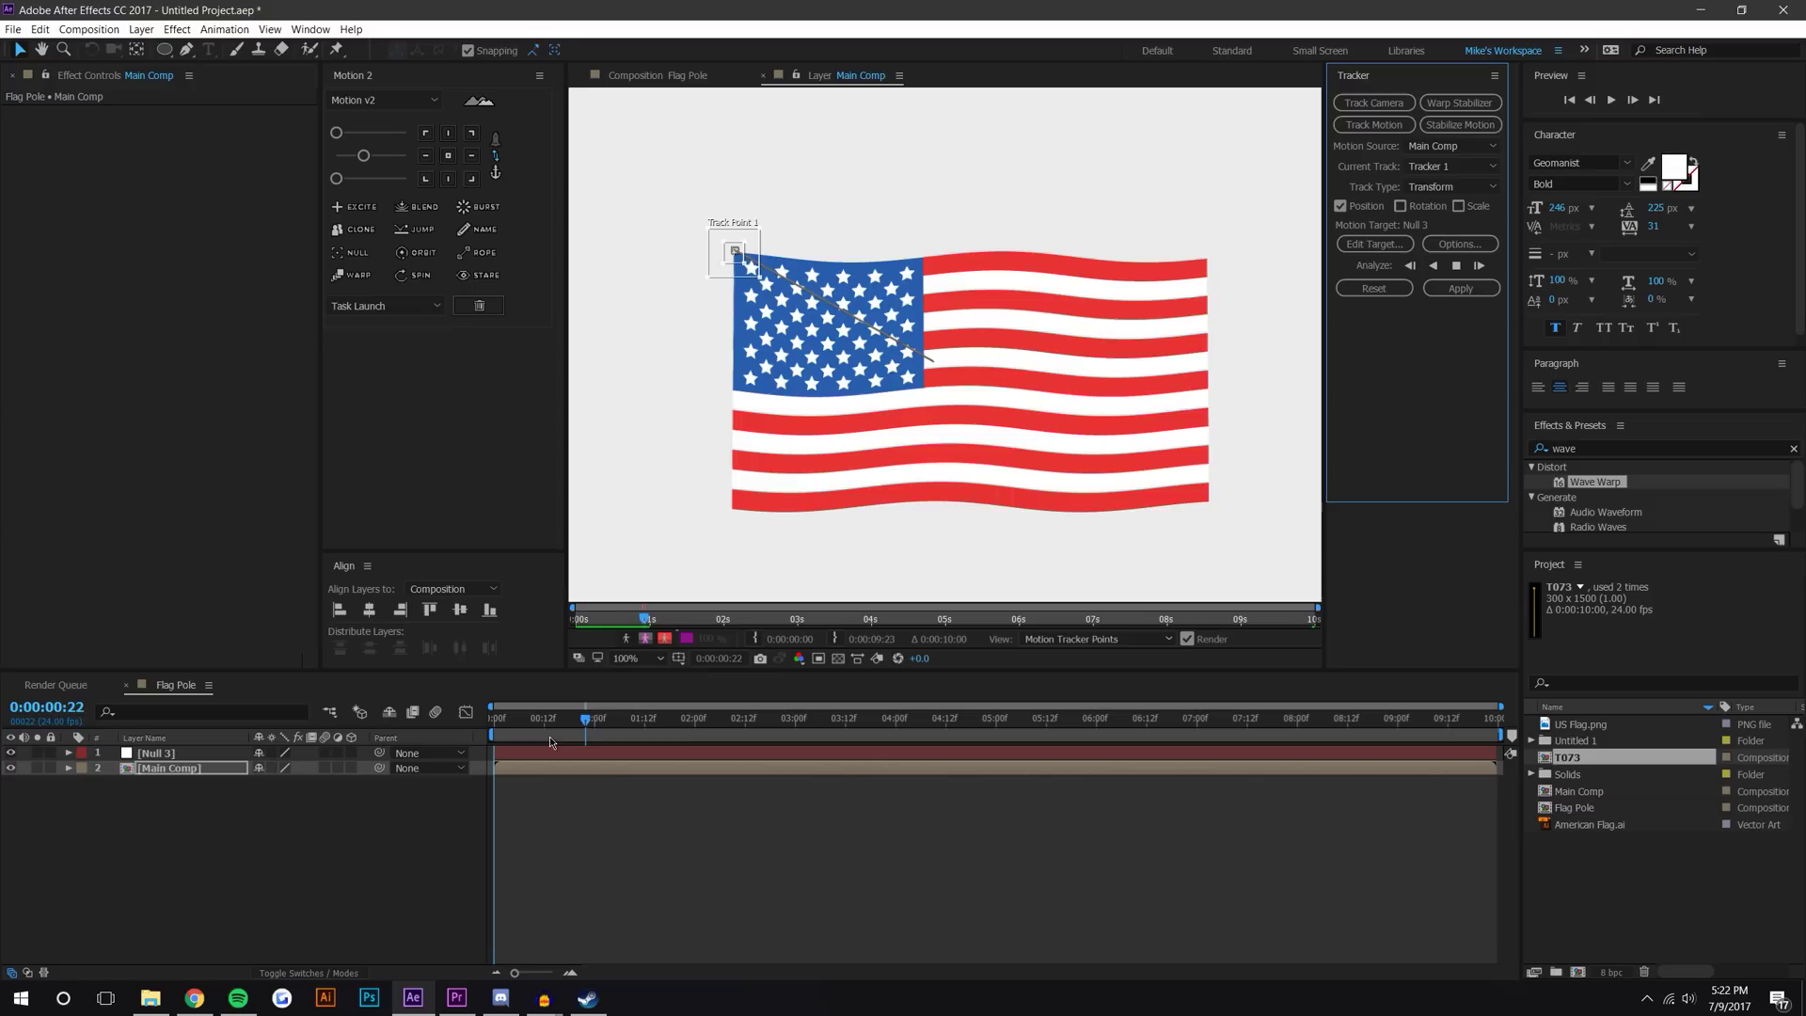
{"action": "key", "text": "Page_Down"}
{"action": "key", "text": "Page_Down"}
{"action": "key", "text": "Page_Down"}
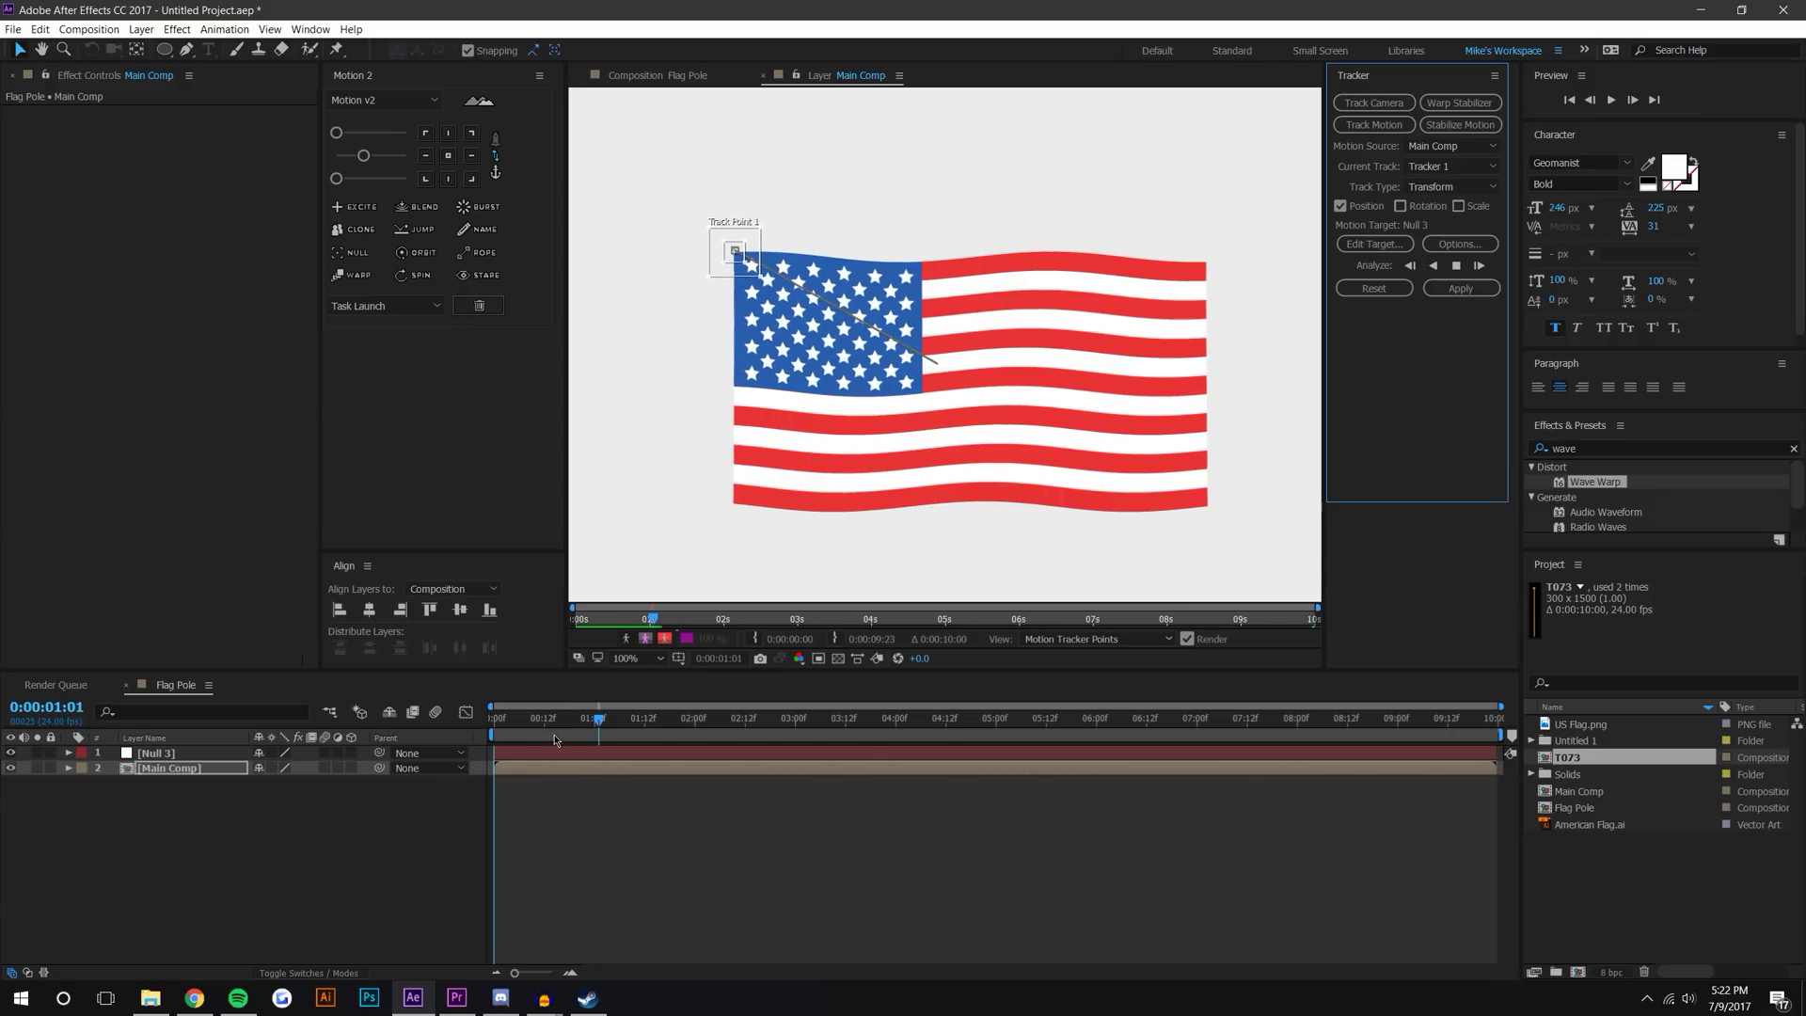
{"action": "key", "text": "Page_Down"}
{"action": "key", "text": "Page_Down"}
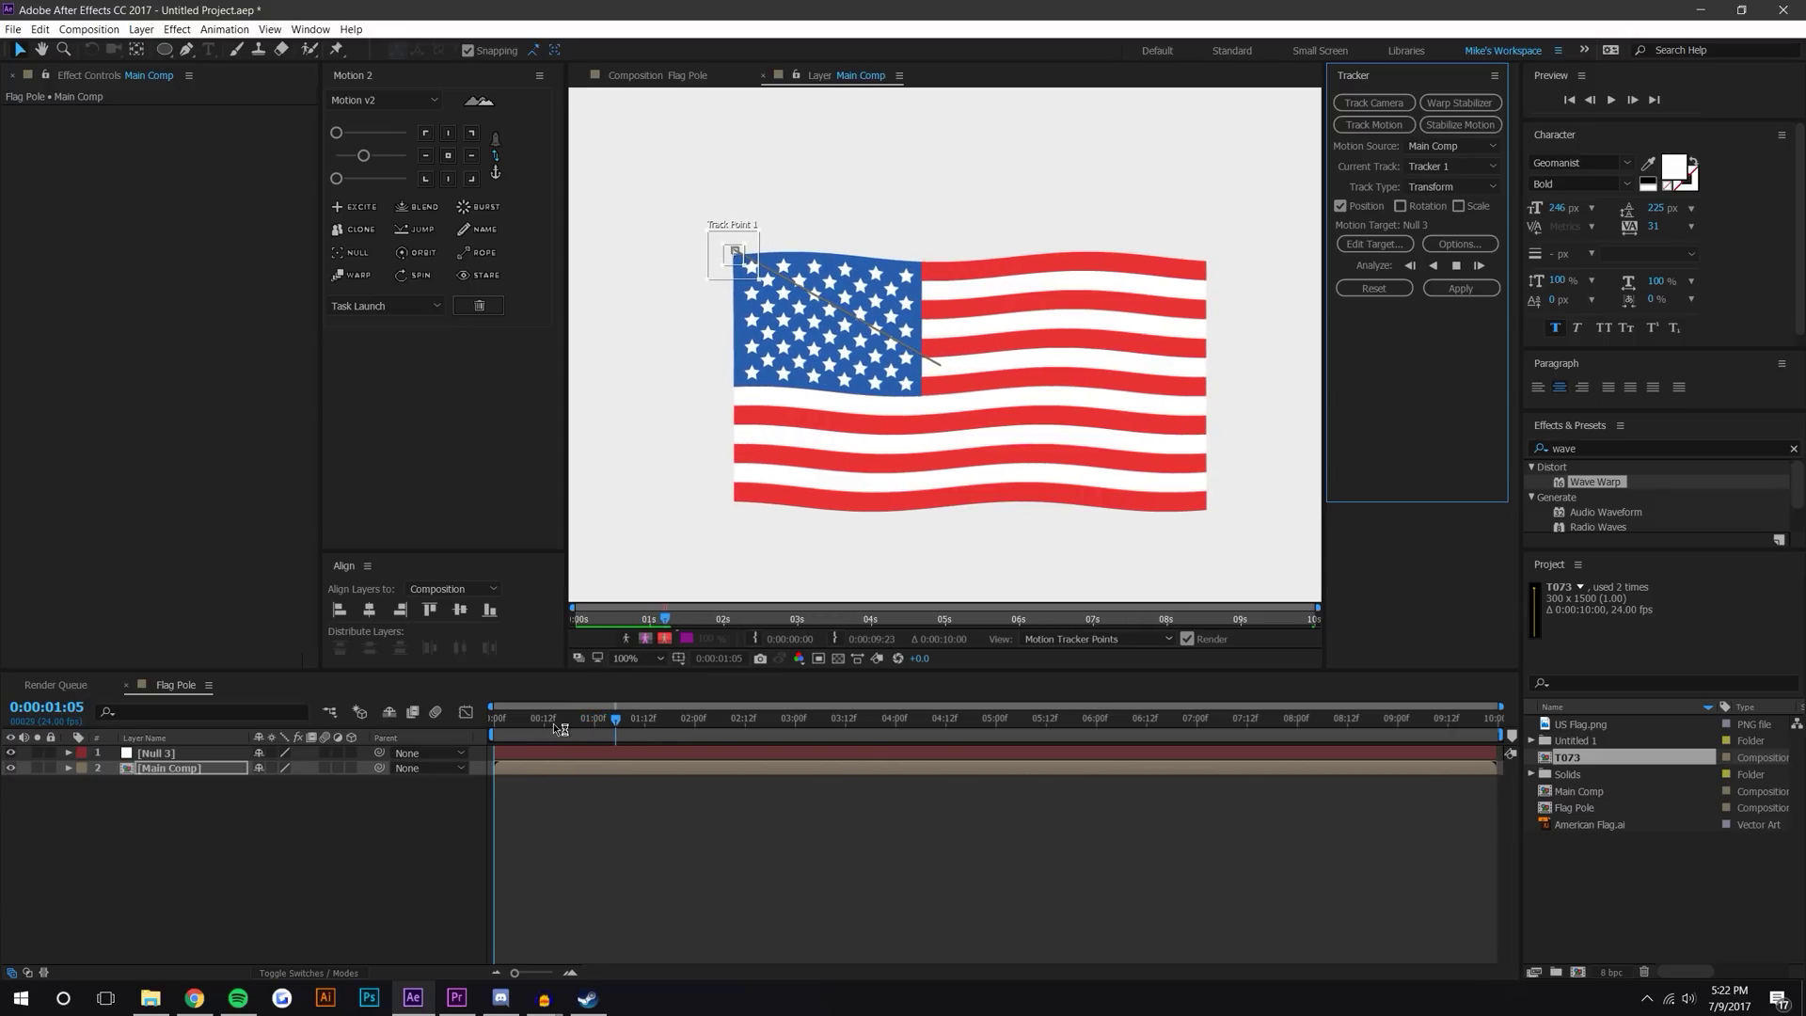
{"action": "key", "text": "Page_Down"}
{"action": "key", "text": "Page_Down"}
{"action": "key", "text": "Page_Down"}
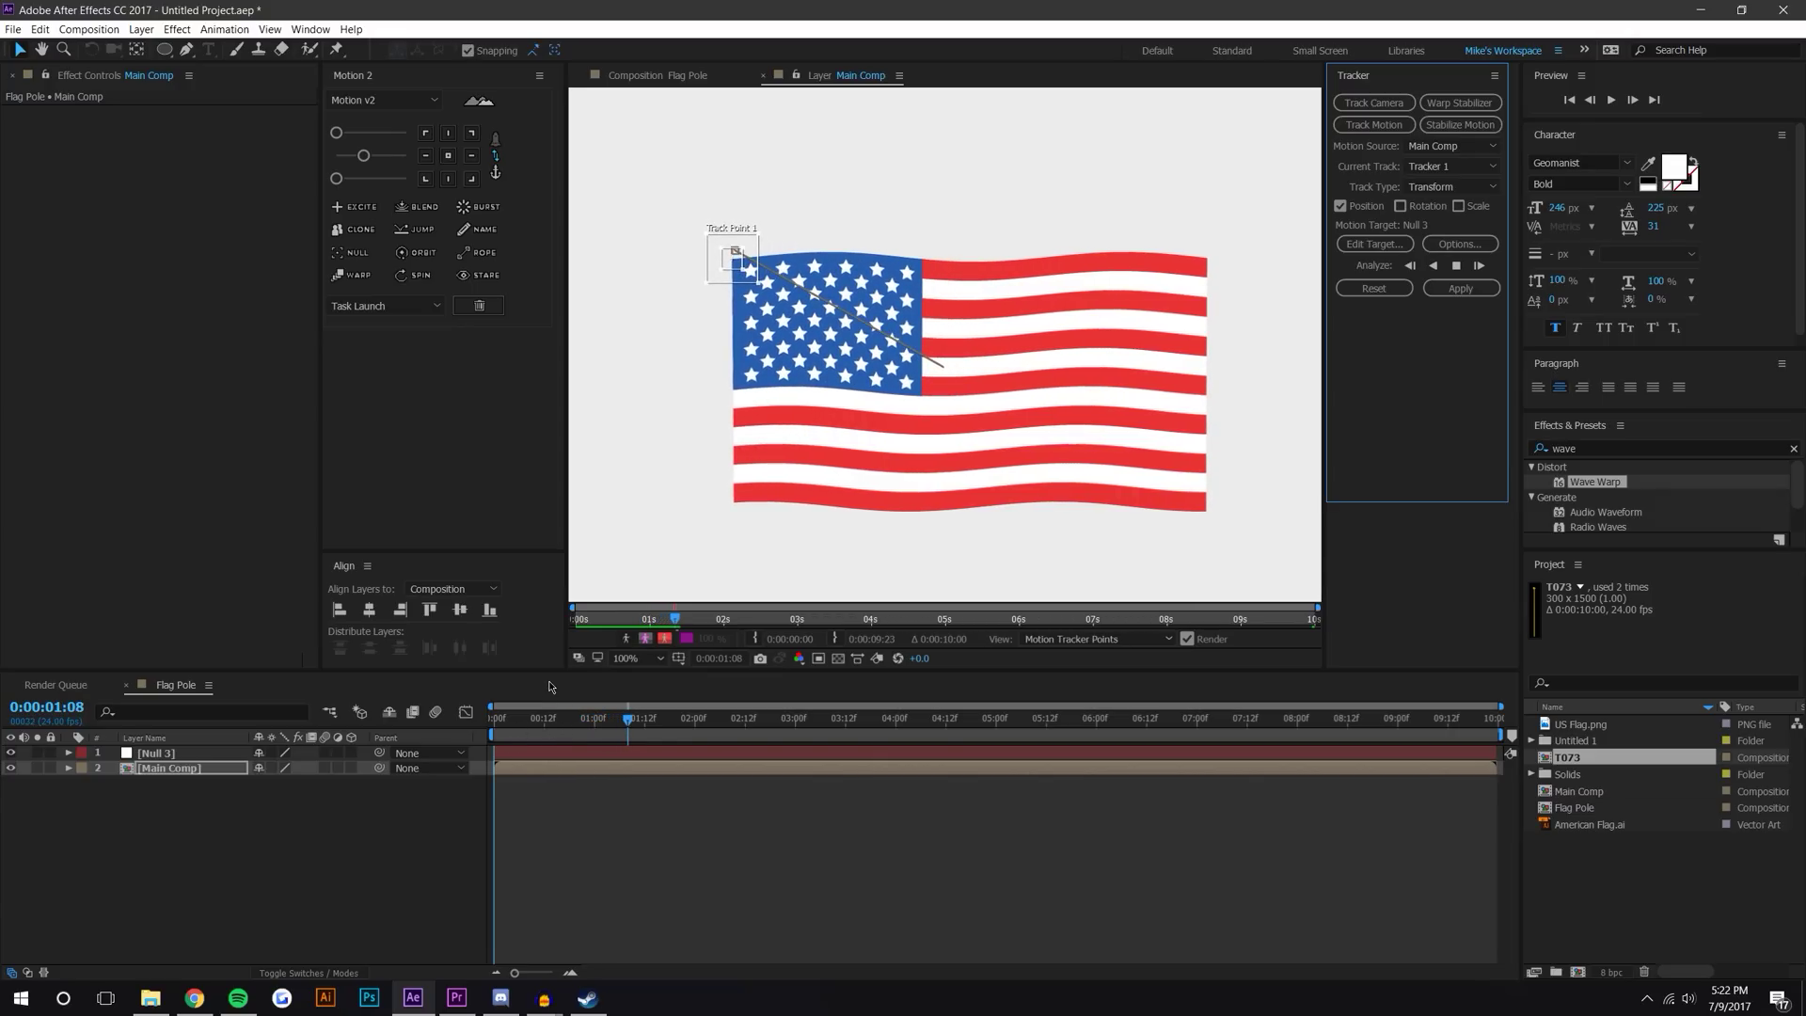
{"action": "key", "text": "Page_Down"}
{"action": "key", "text": "Page_Down"}
{"action": "key", "text": "Page_Down"}
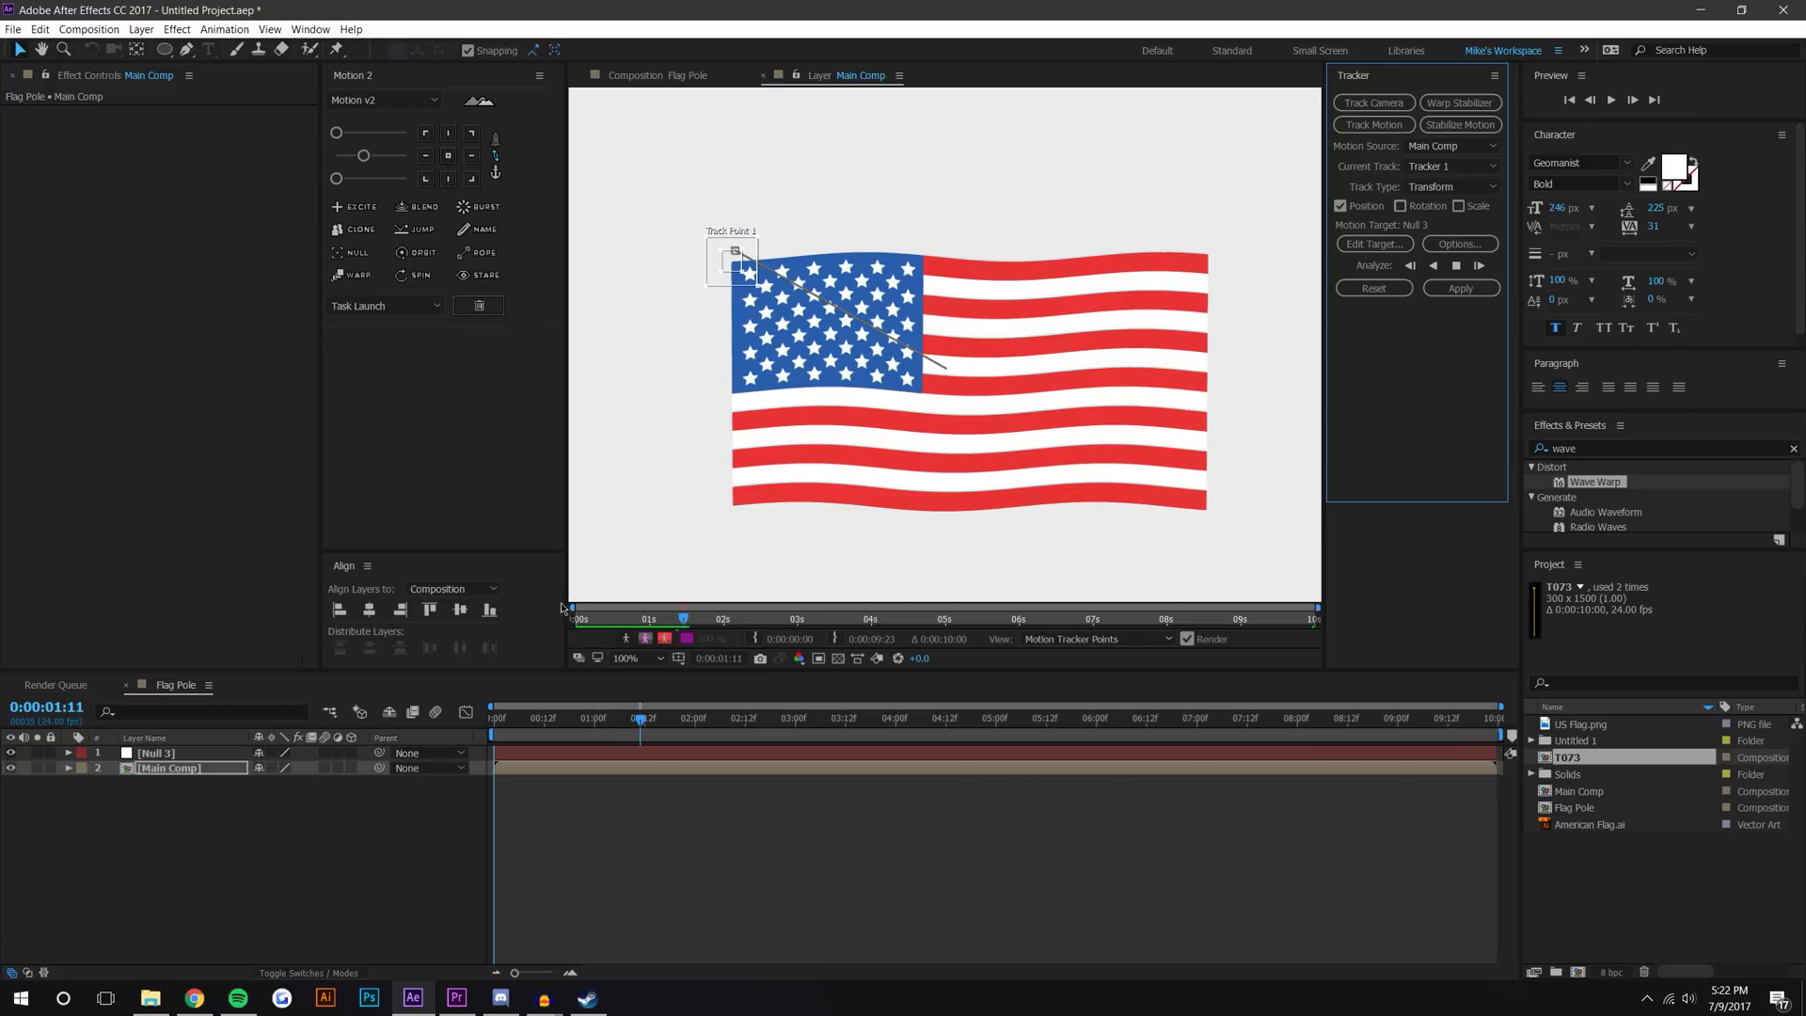
{"action": "key", "text": "Page_Down"}
{"action": "key", "text": "Page_Down"}
{"action": "key", "text": "Page_Down"}
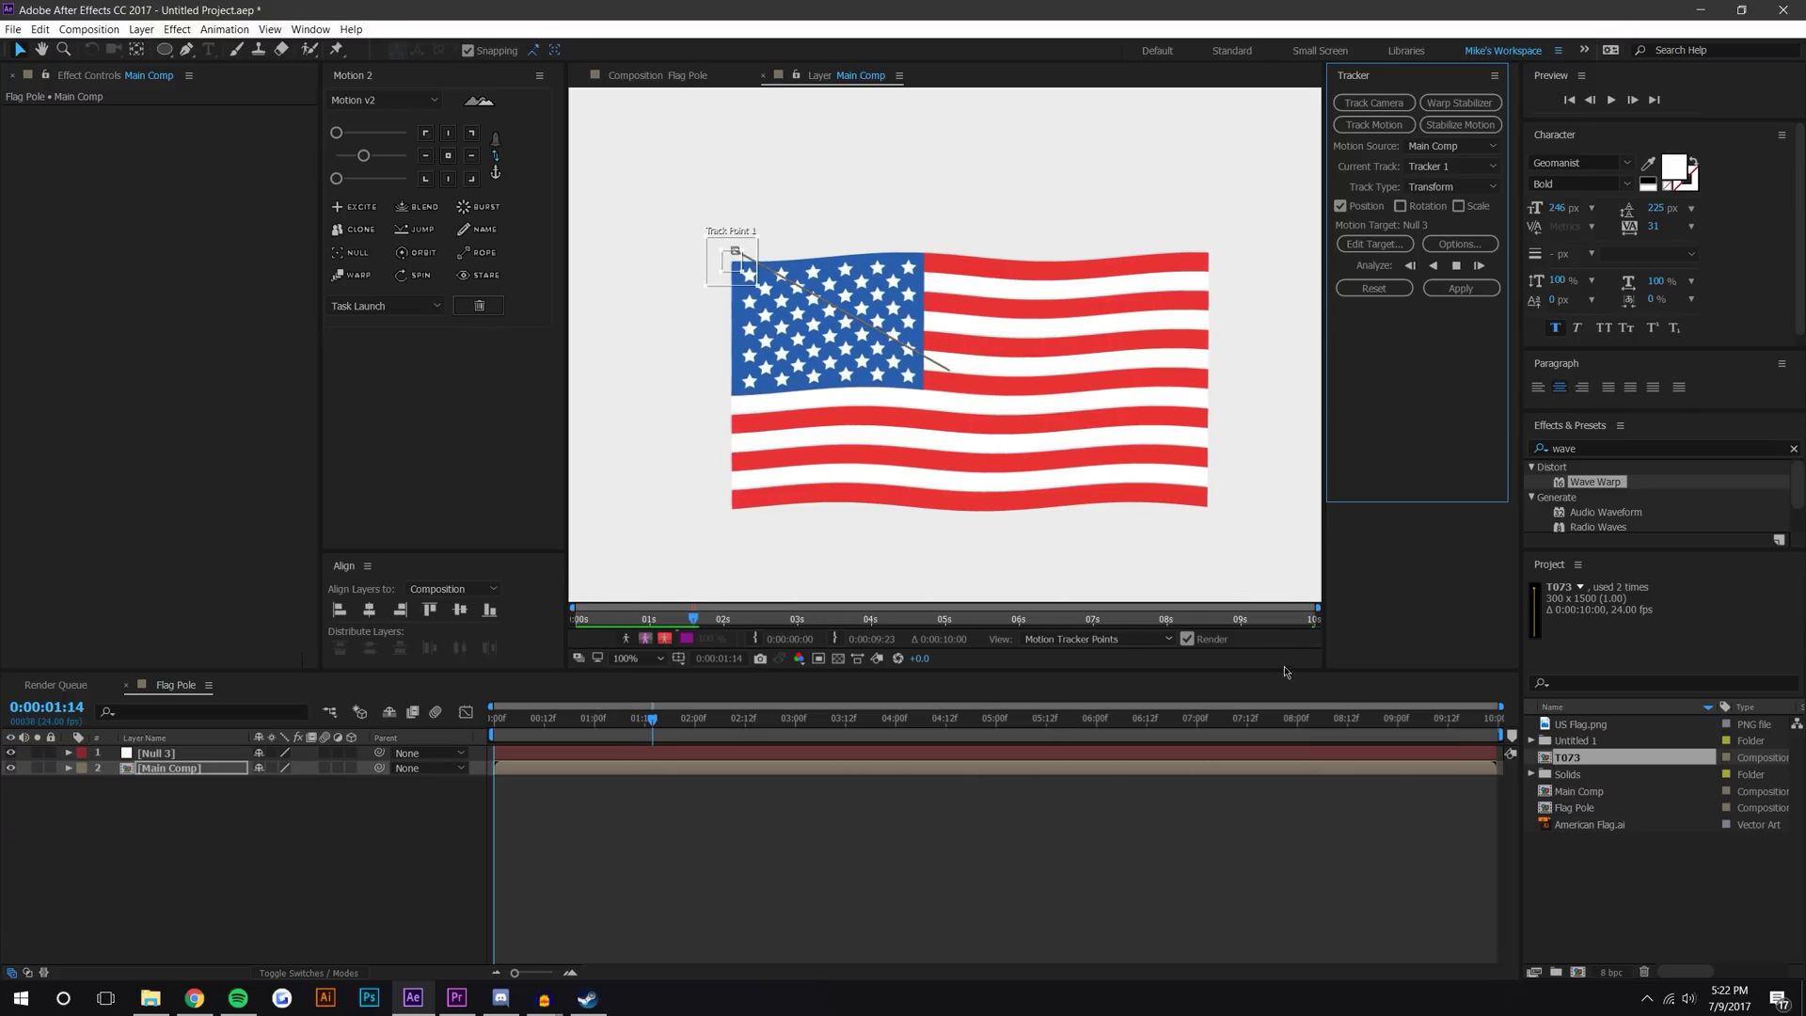
{"action": "key", "text": "Page_Down"}
{"action": "key", "text": "Page_Down"}
{"action": "key", "text": "Page_Down"}
{"action": "key", "text": "Page_Down"}
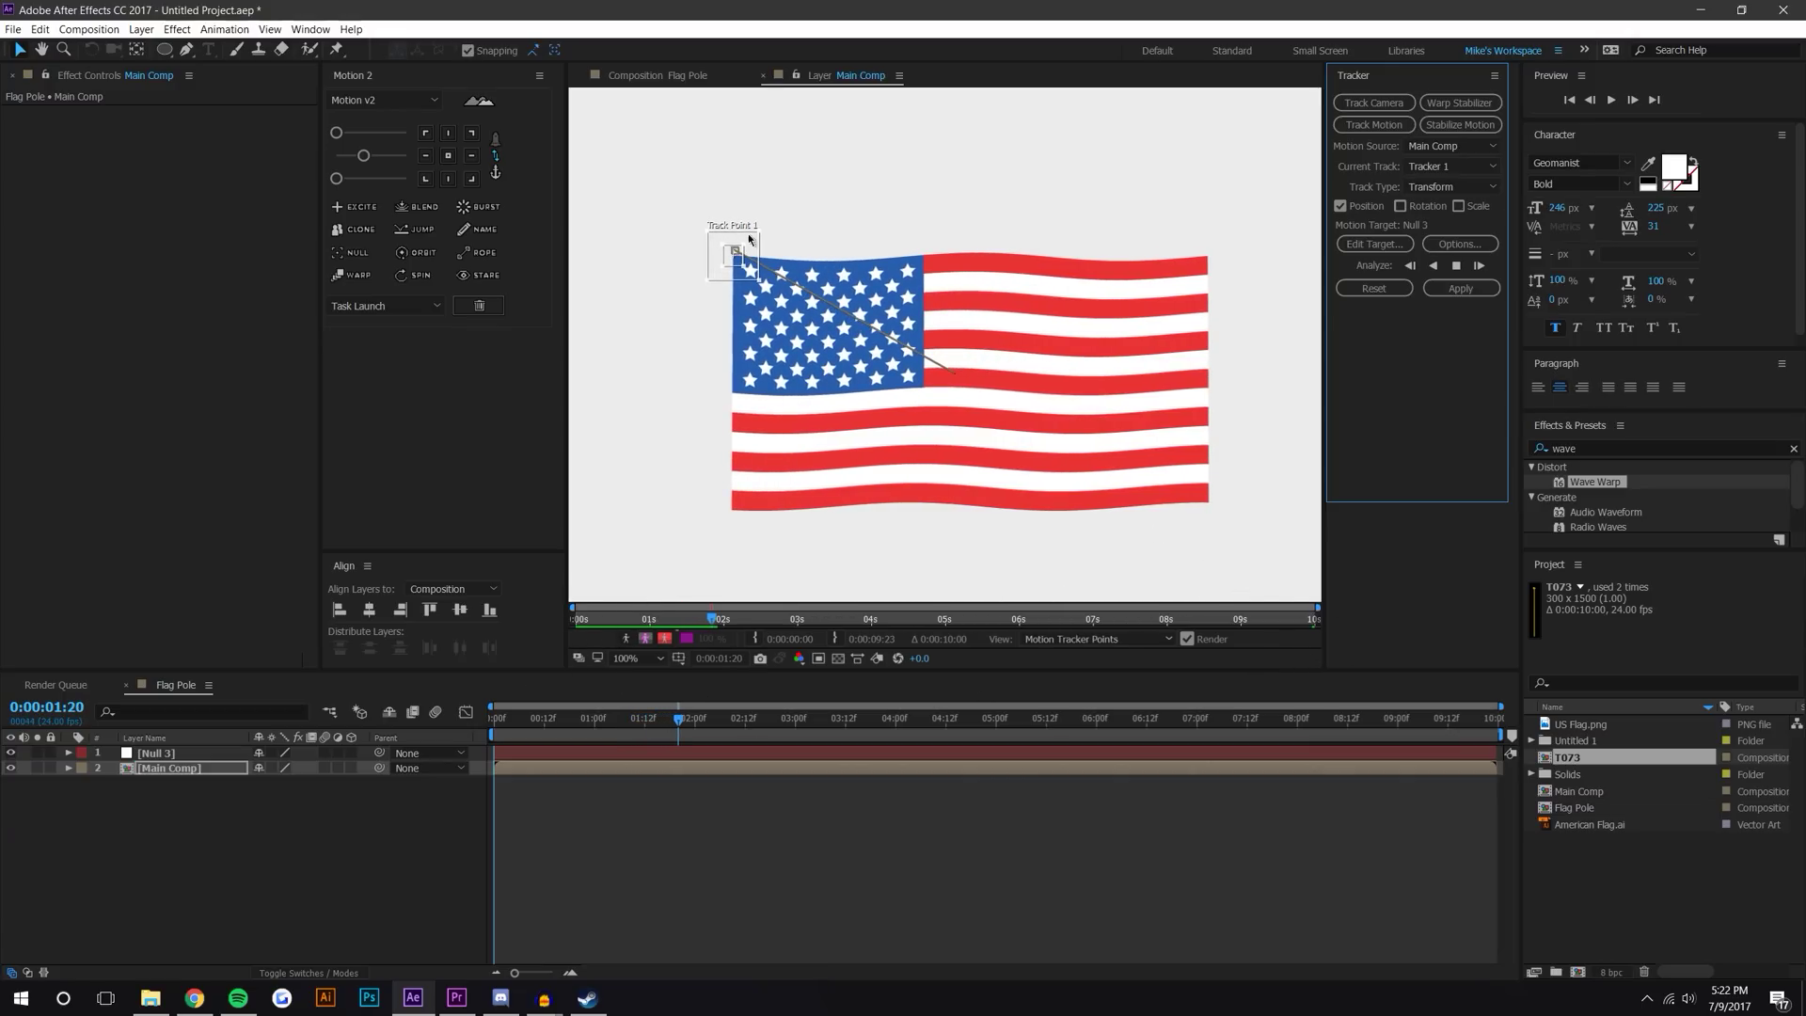
{"action": "key", "text": "Page_Down"}
{"action": "key", "text": "Page_Down"}
{"action": "key", "text": "Page_Down"}
{"action": "key", "text": "Page_Down"}
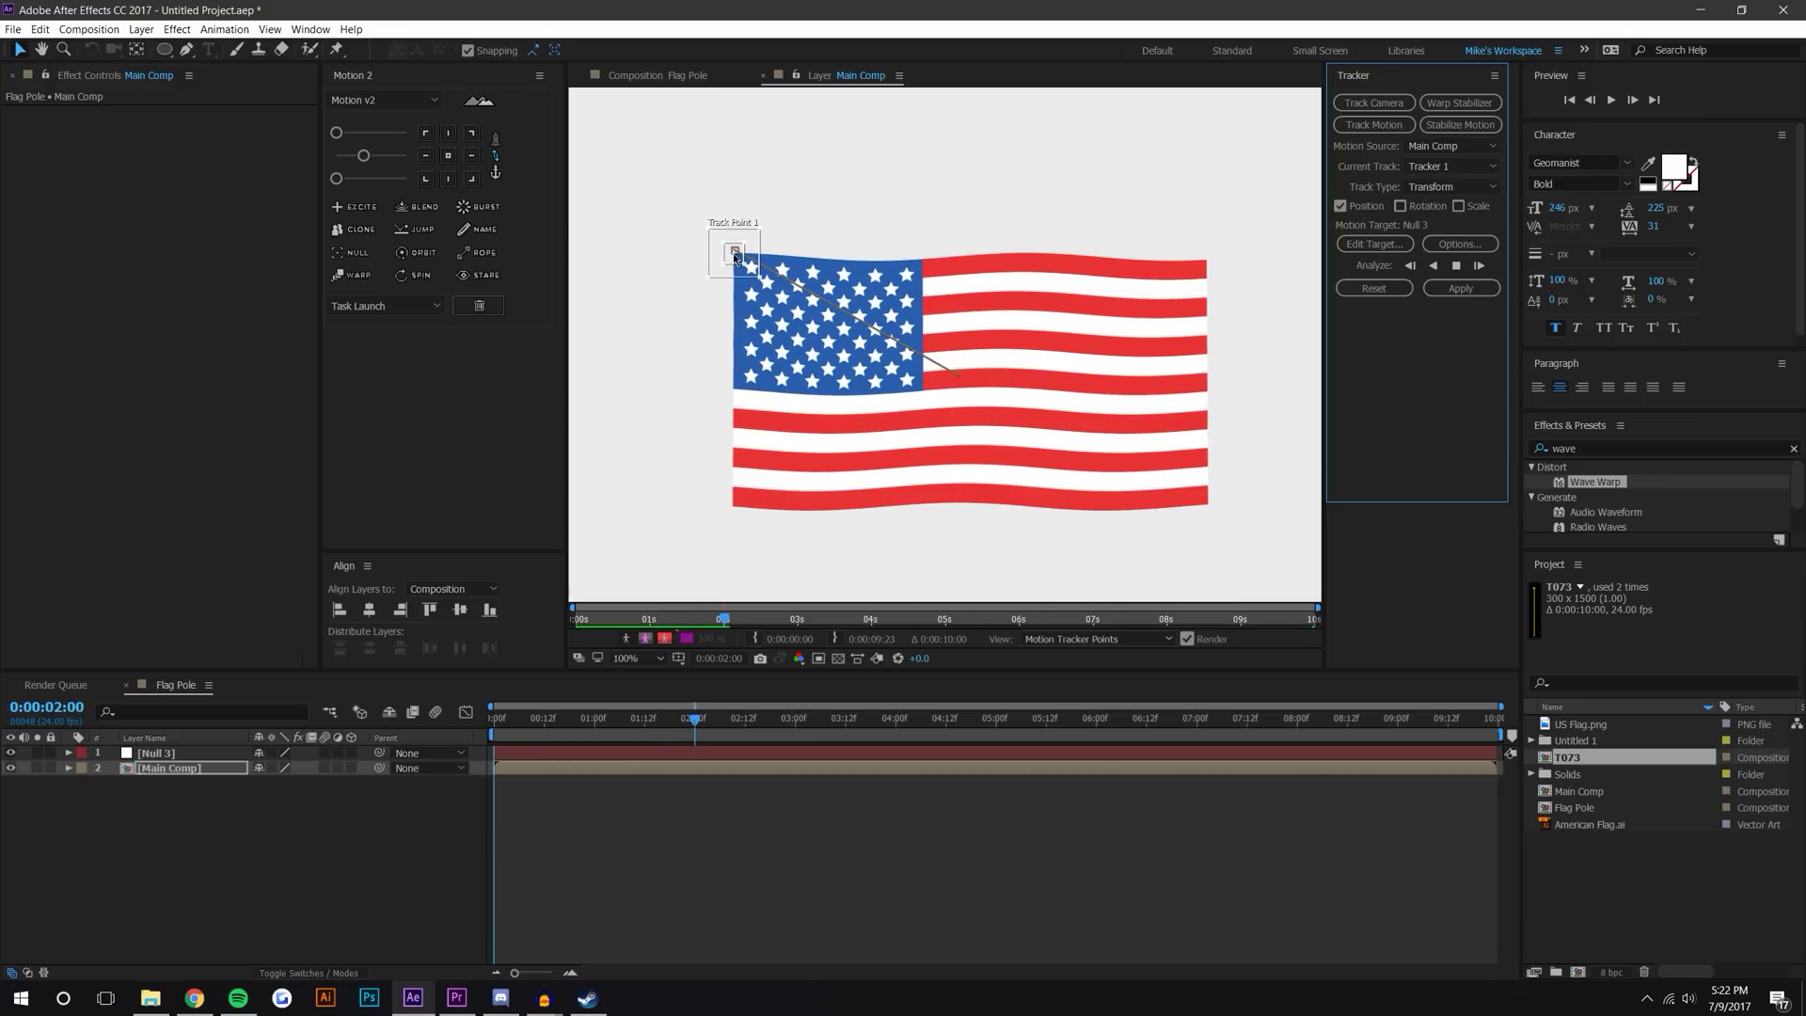
{"action": "key", "text": "Page_Down"}
{"action": "key", "text": "Page_Down"}
{"action": "key", "text": "Page_Down"}
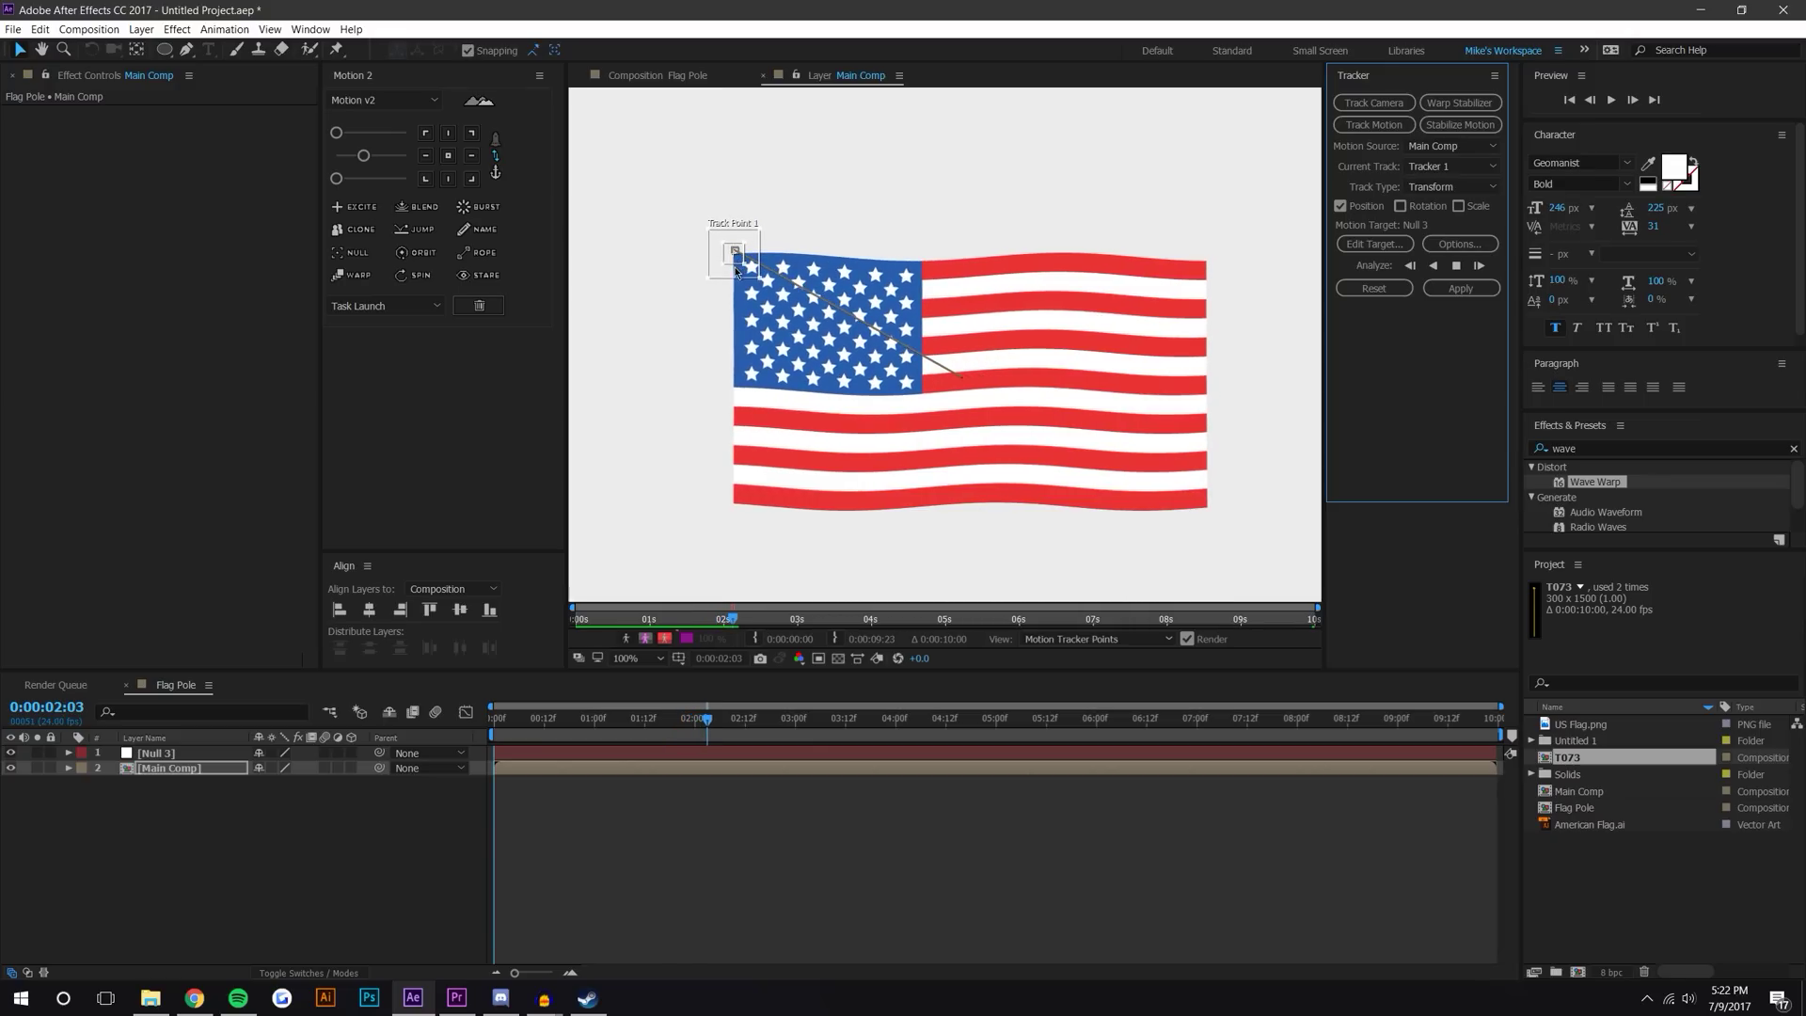
{"action": "key", "text": "Page_Down"}
{"action": "key", "text": "Page_Down"}
{"action": "key", "text": "Page_Down"}
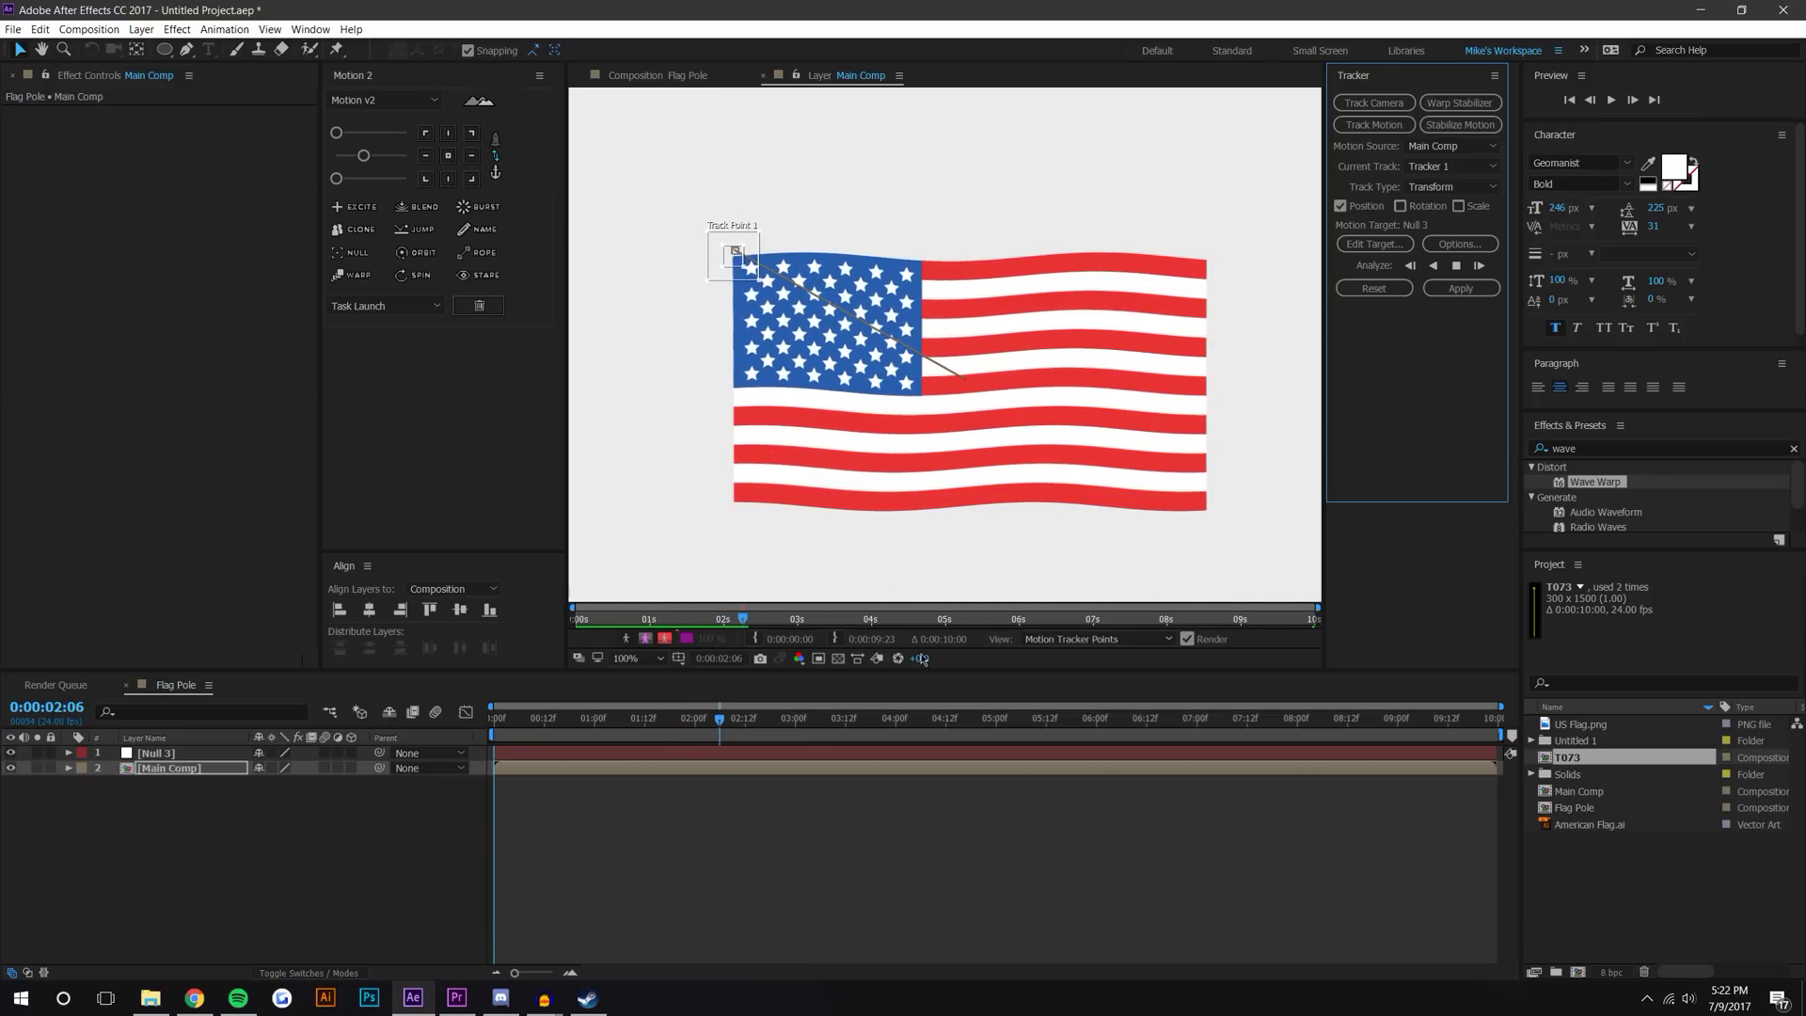
{"action": "key", "text": "Page_Down"}
{"action": "key", "text": "Page_Down"}
{"action": "key", "text": "Page_Down"}
{"action": "key", "text": "Page_Down"}
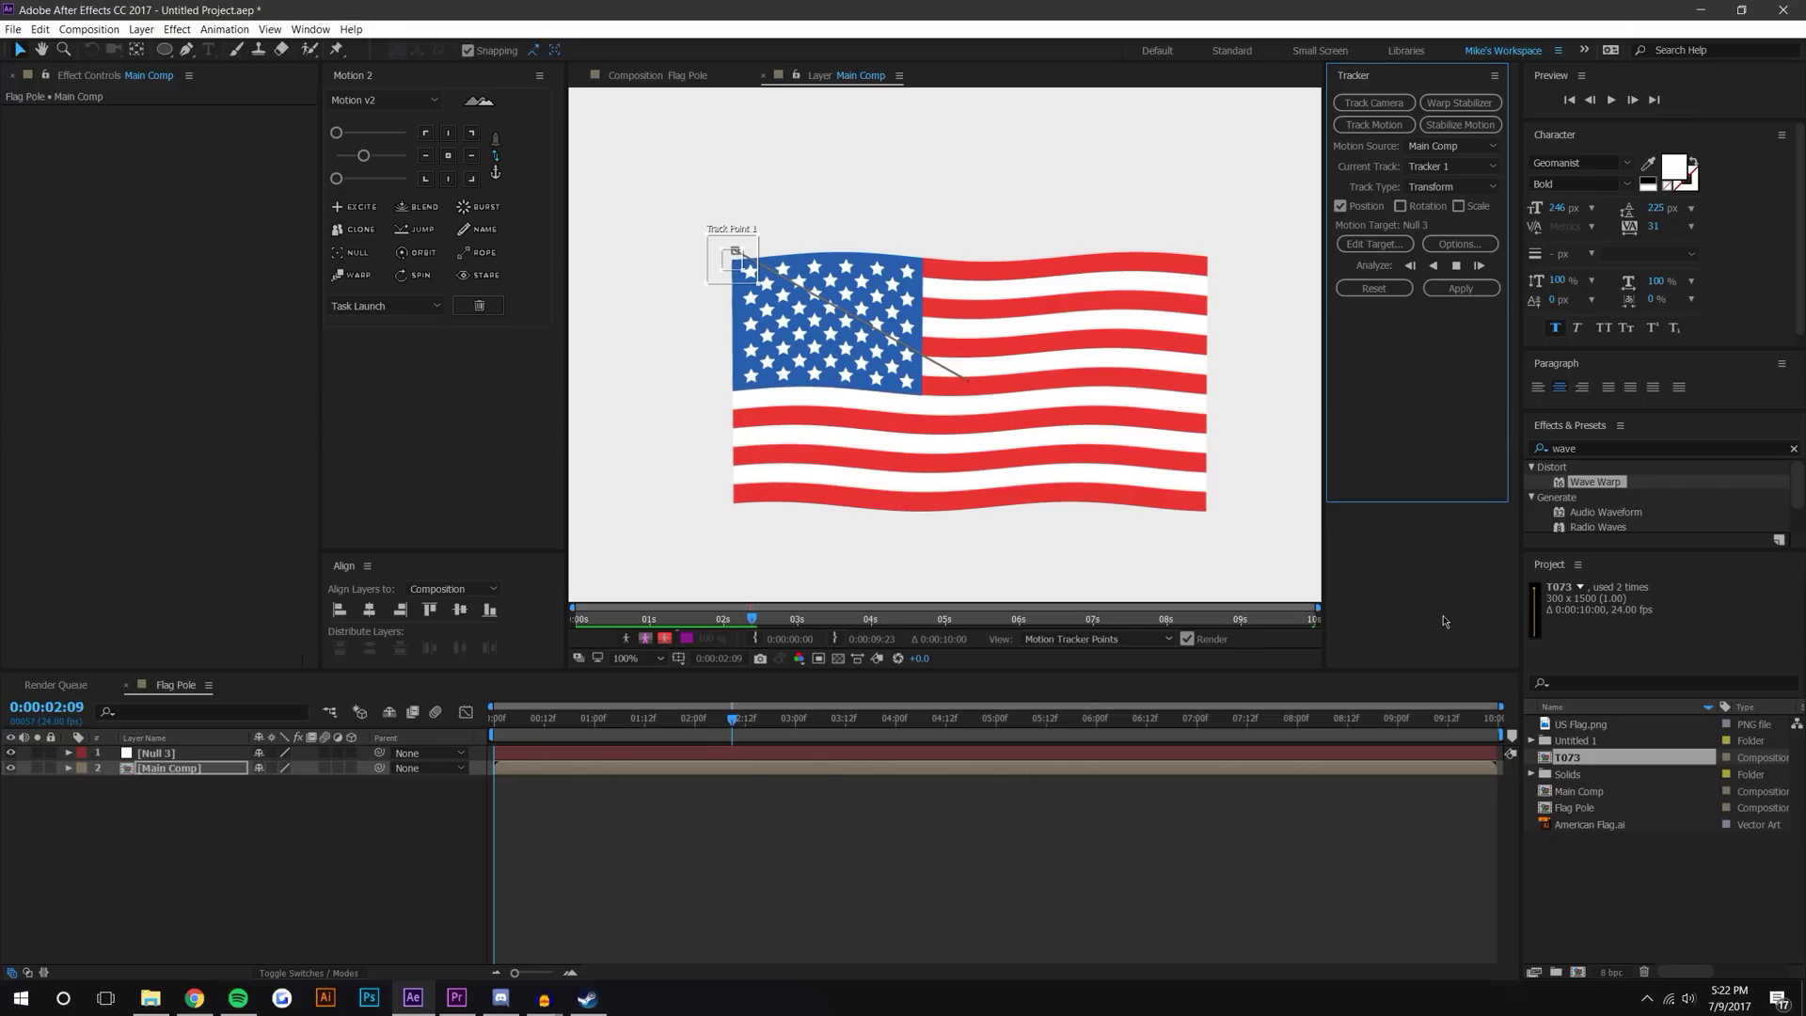
{"action": "key", "text": "space"}
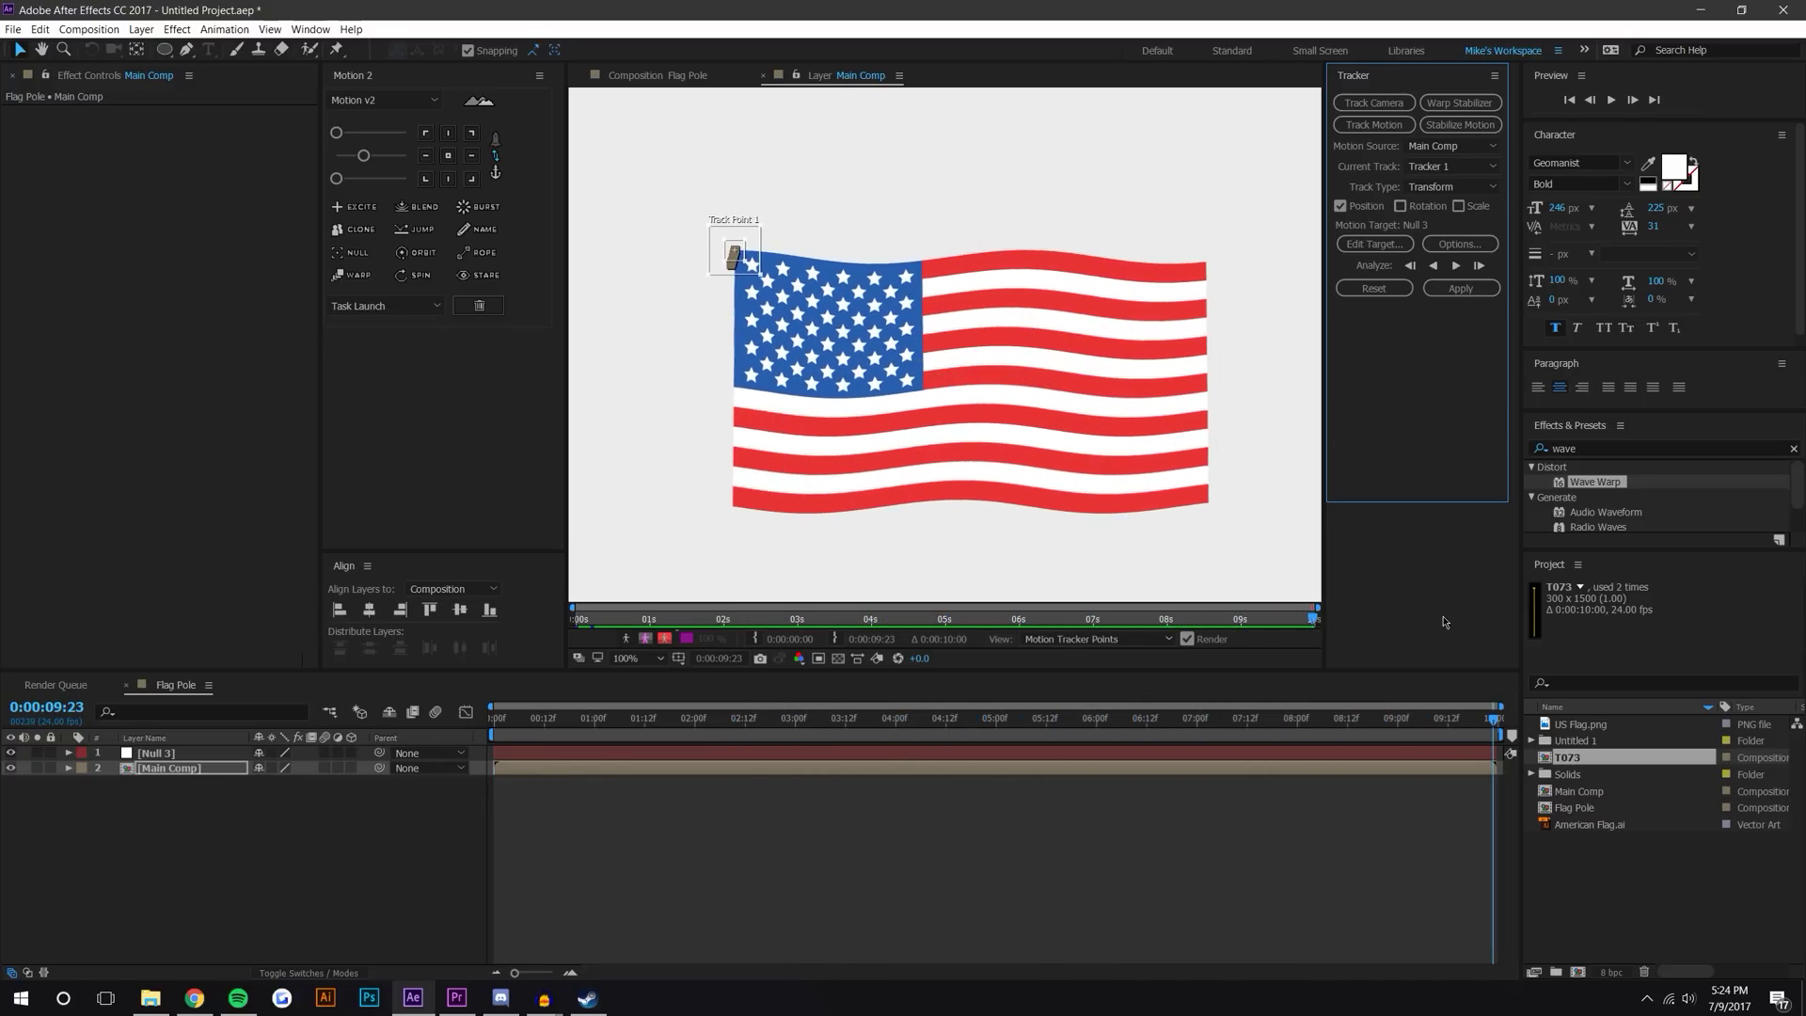
Apply the corner track to Null 3 in X and Y and reveal its Transform properties.
{"action": "left_click", "coordinate": [1451, 293]}
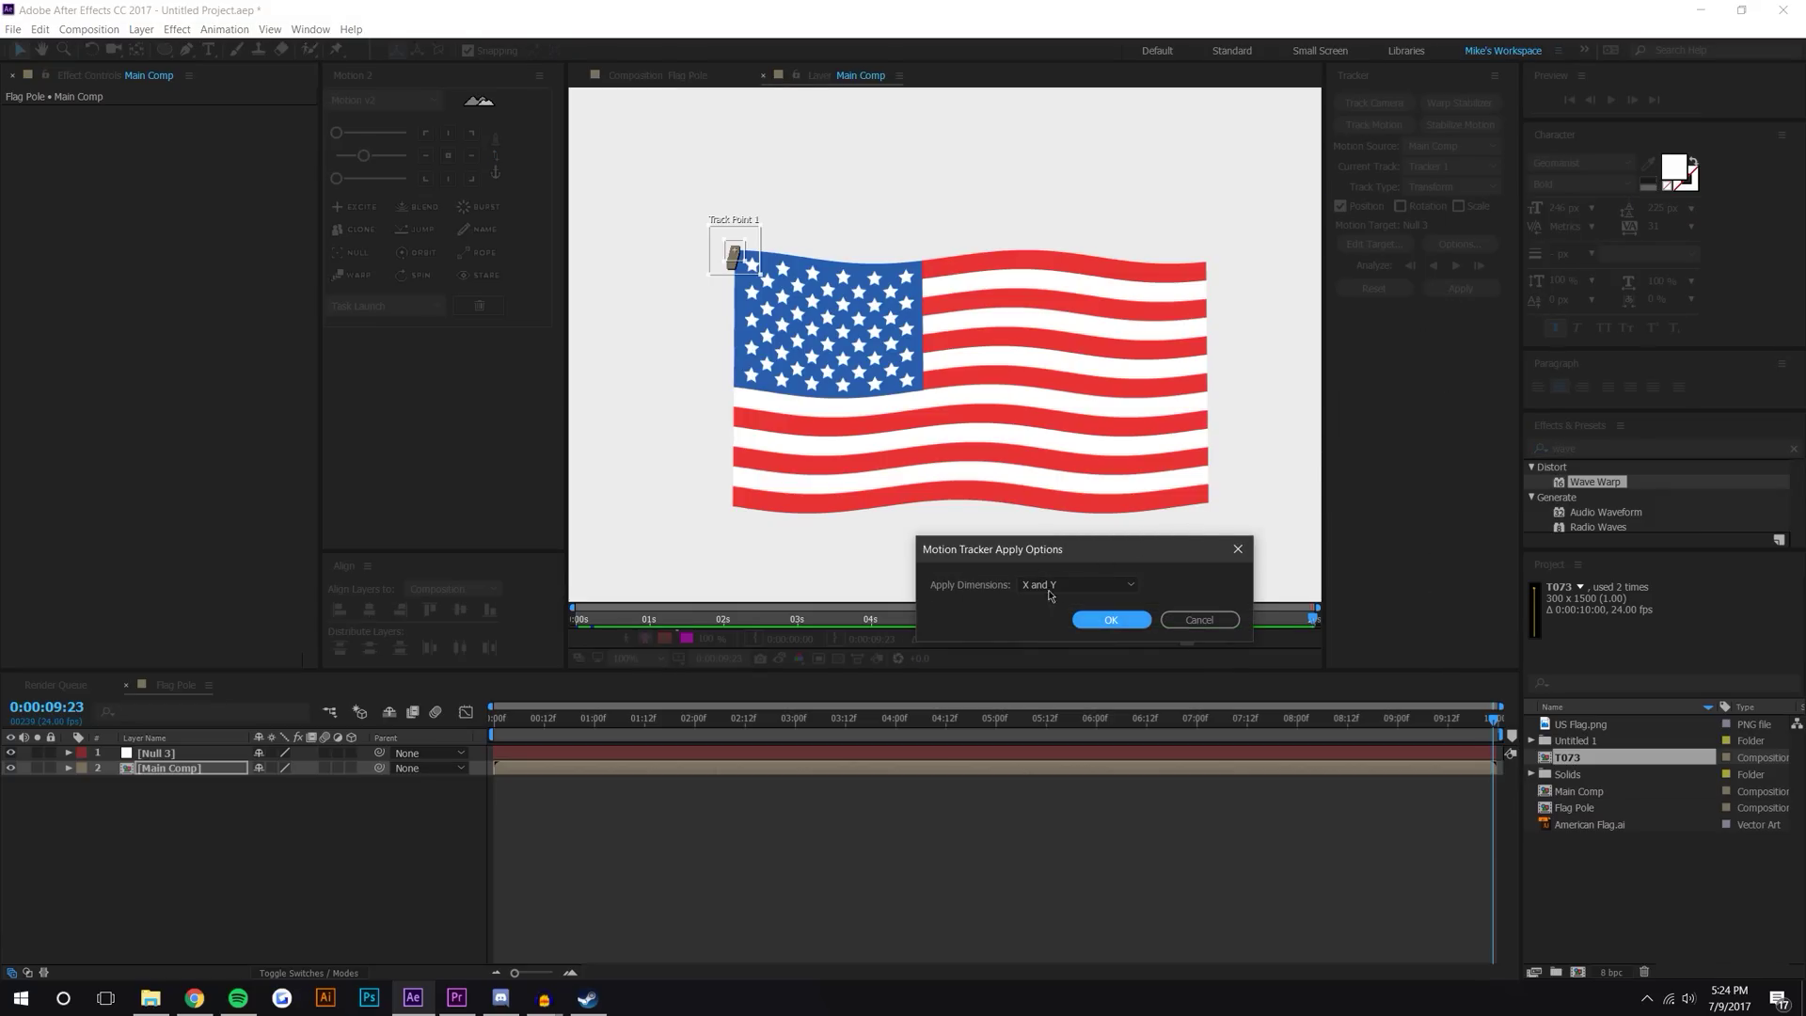
{"action": "left_click", "coordinate": [1111, 620]}
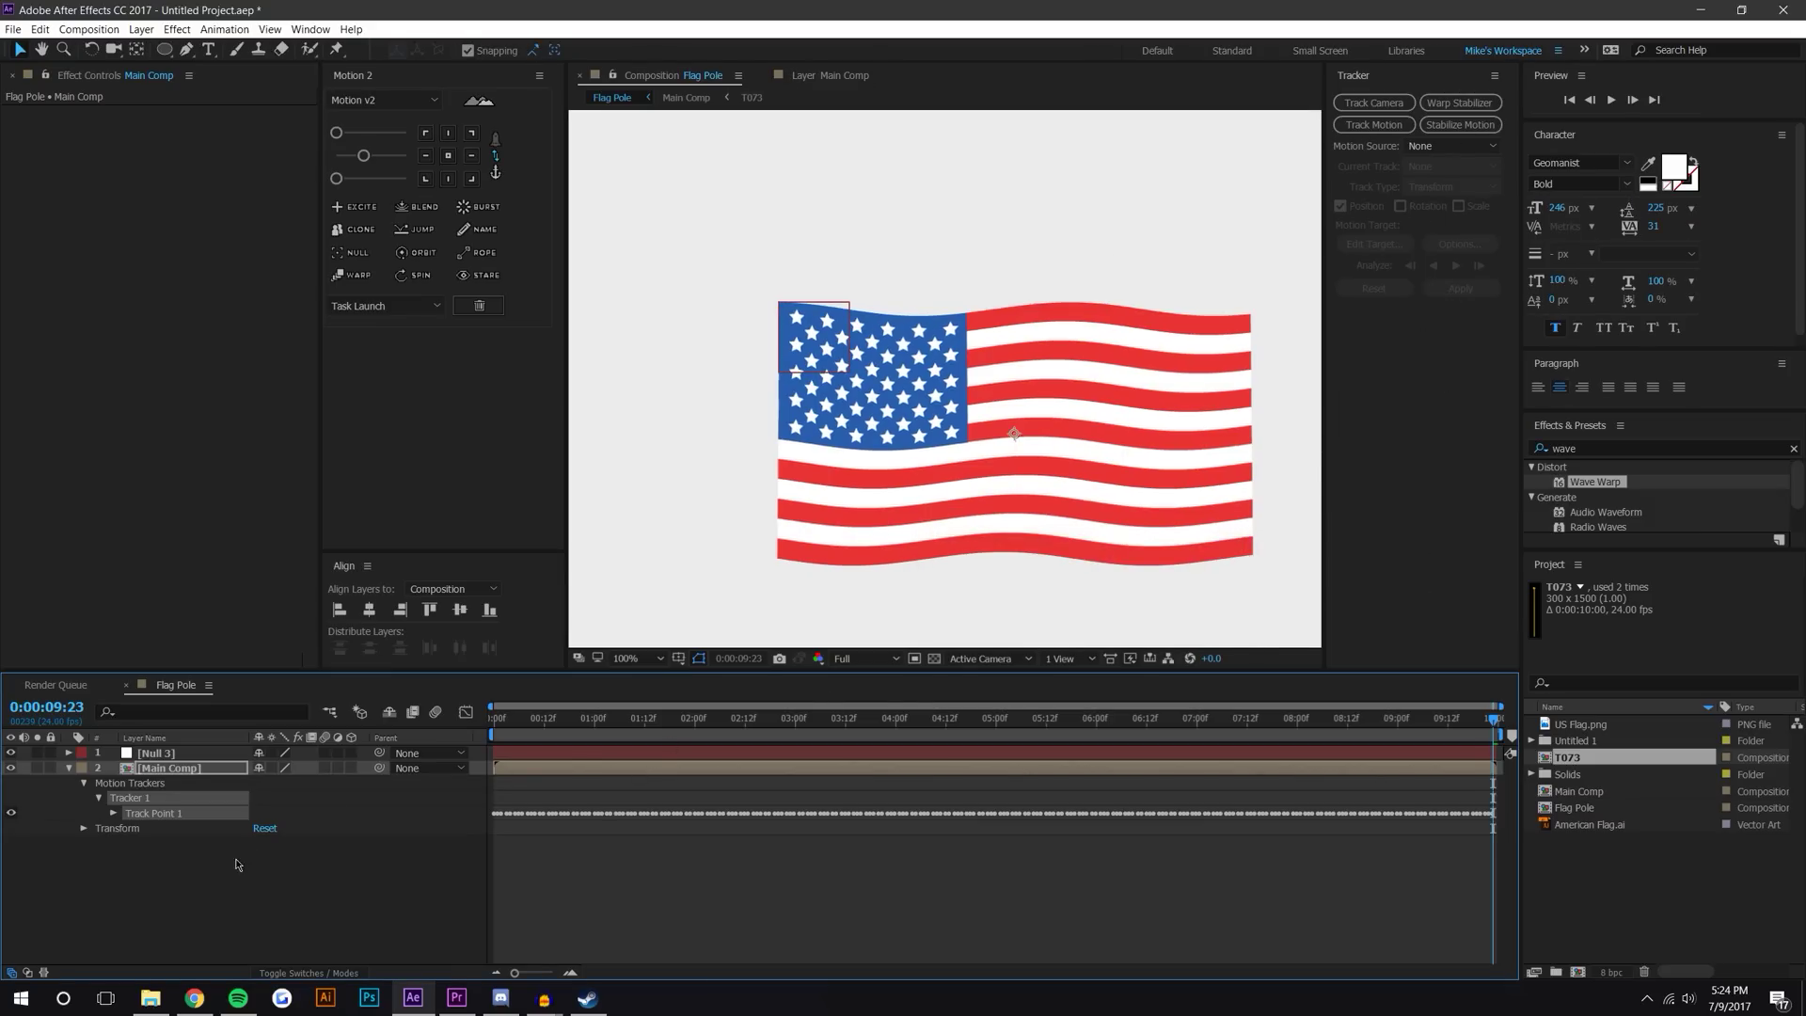
{"action": "left_click", "coordinate": [69, 753]}
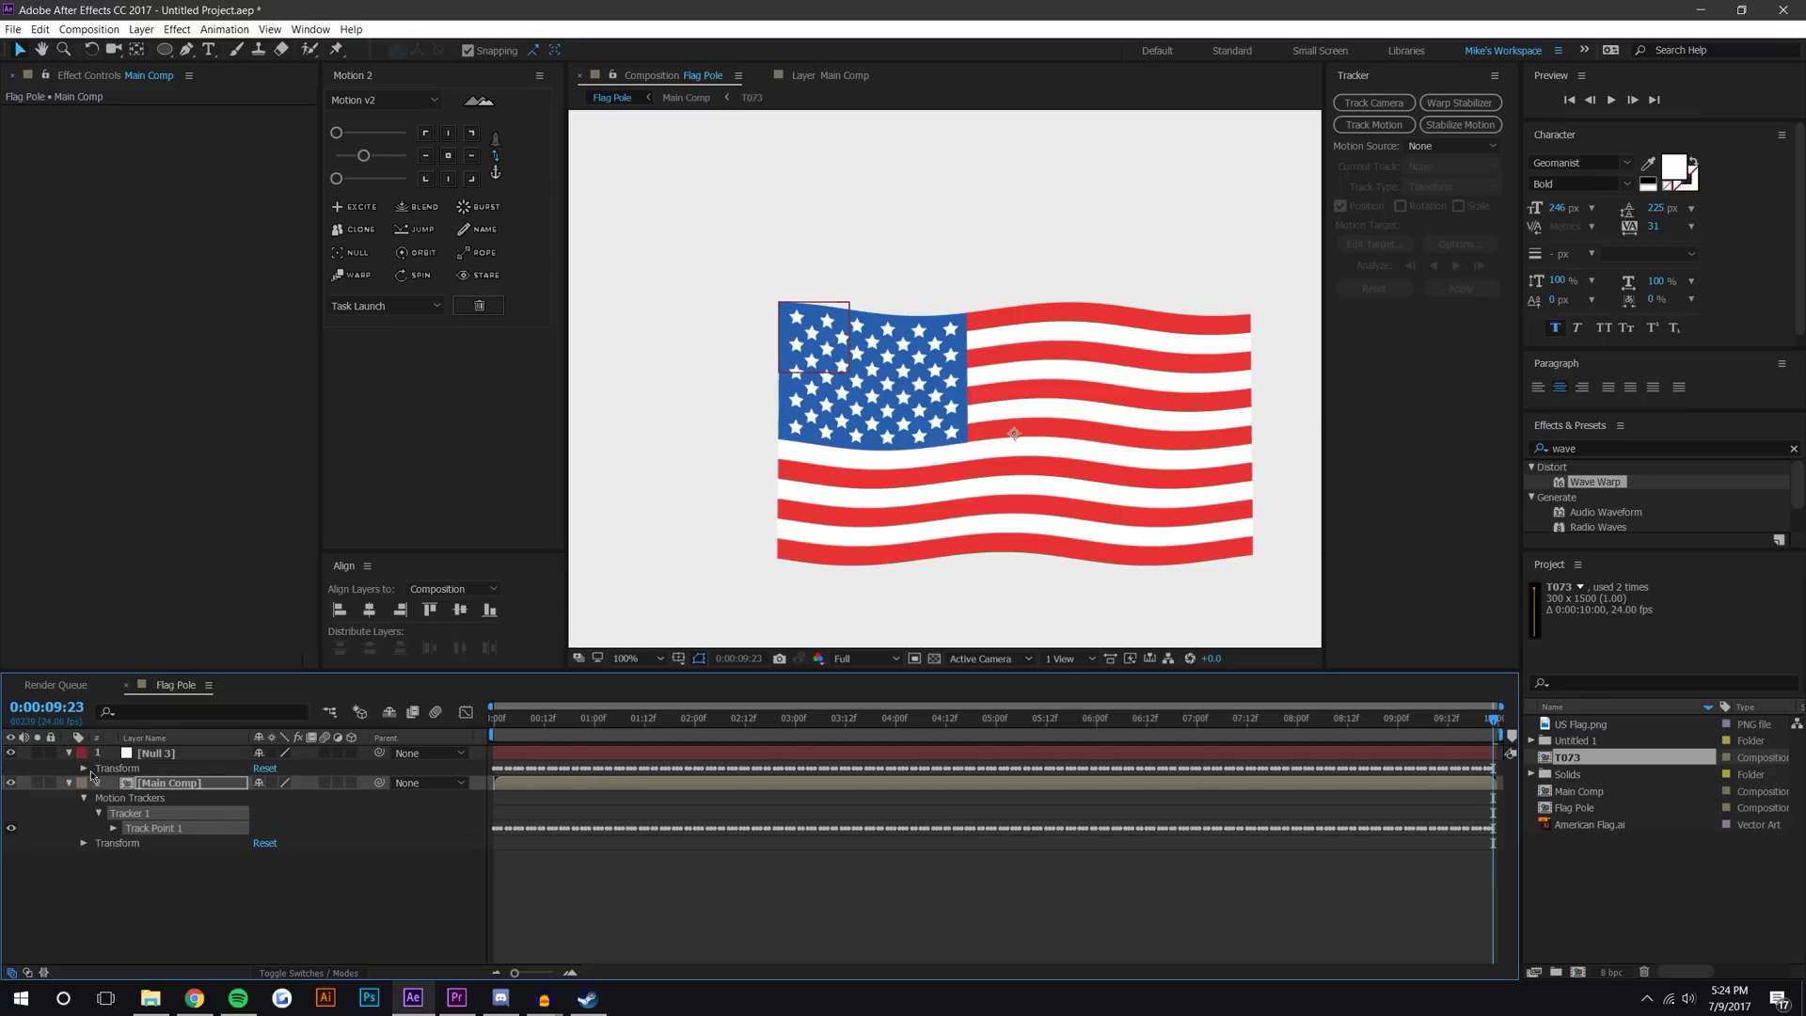
{"action": "left_click", "coordinate": [83, 768]}
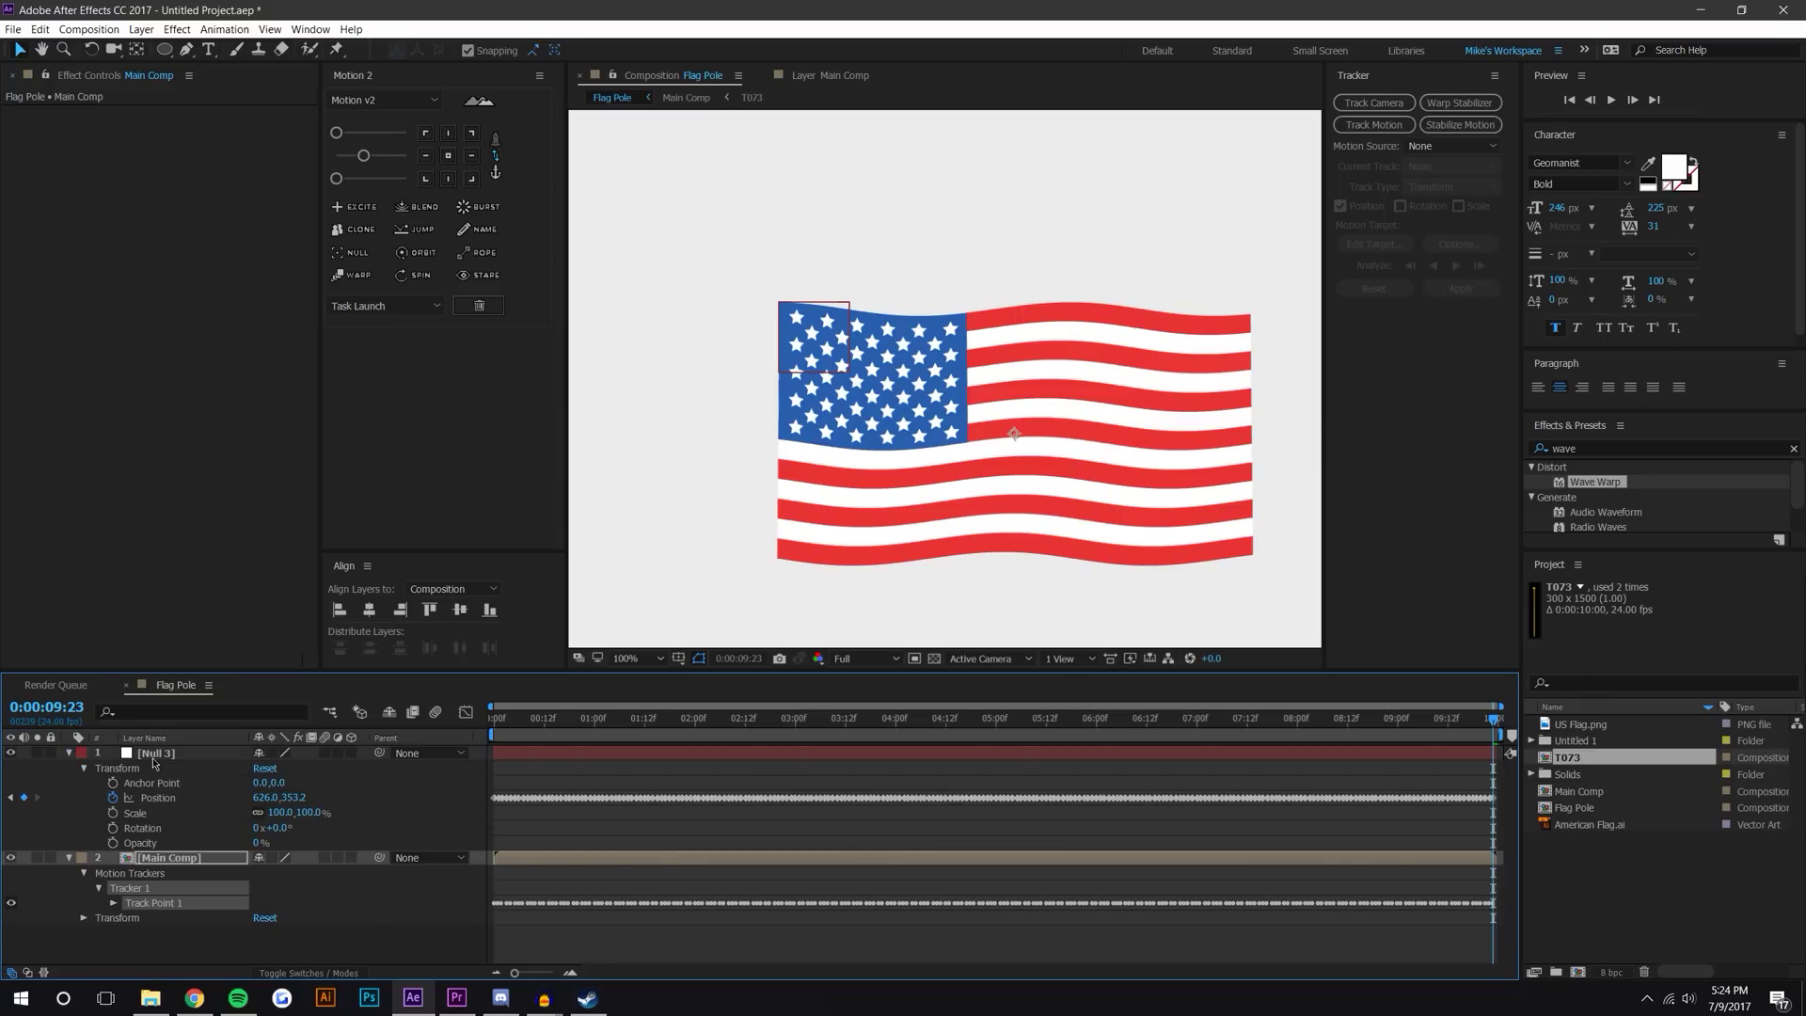
Copy Null 3, open the Main Comp composition, and paste Null 3 into it.
{"action": "left_click", "coordinate": [198, 772]}
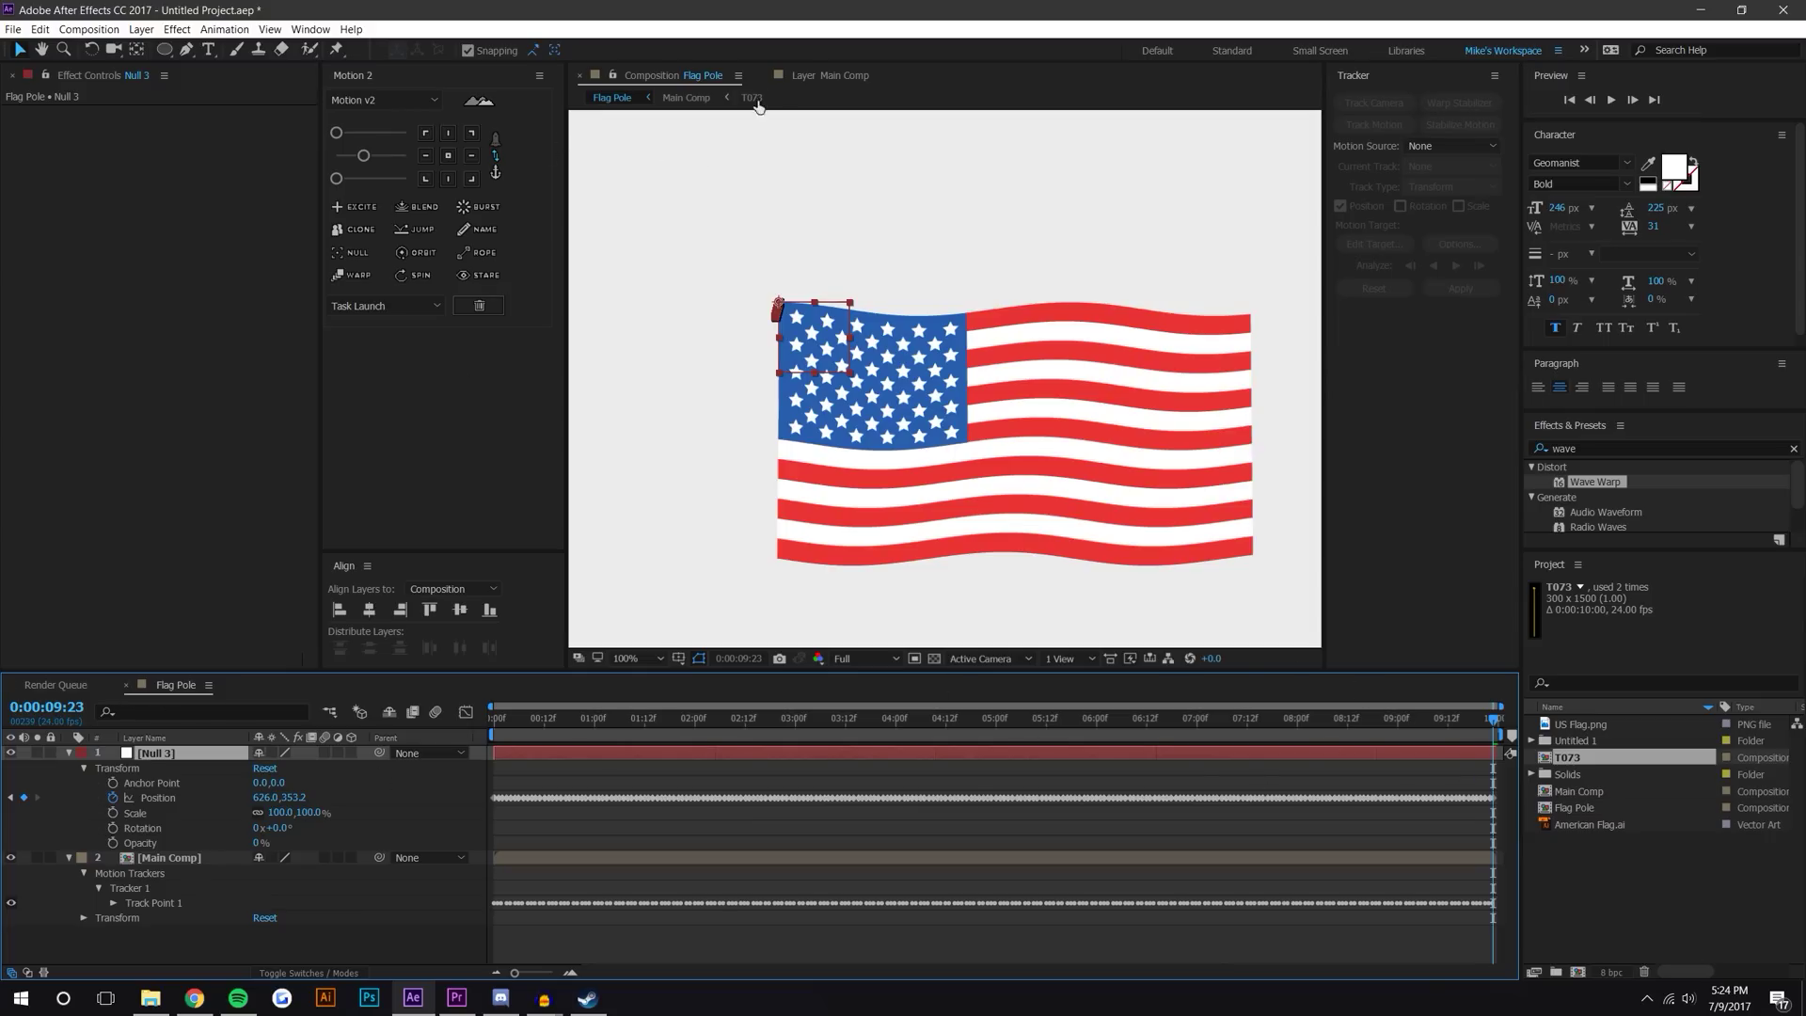
{"action": "left_click", "coordinate": [270, 957]}
{"action": "double_click", "coordinate": [172, 857]}
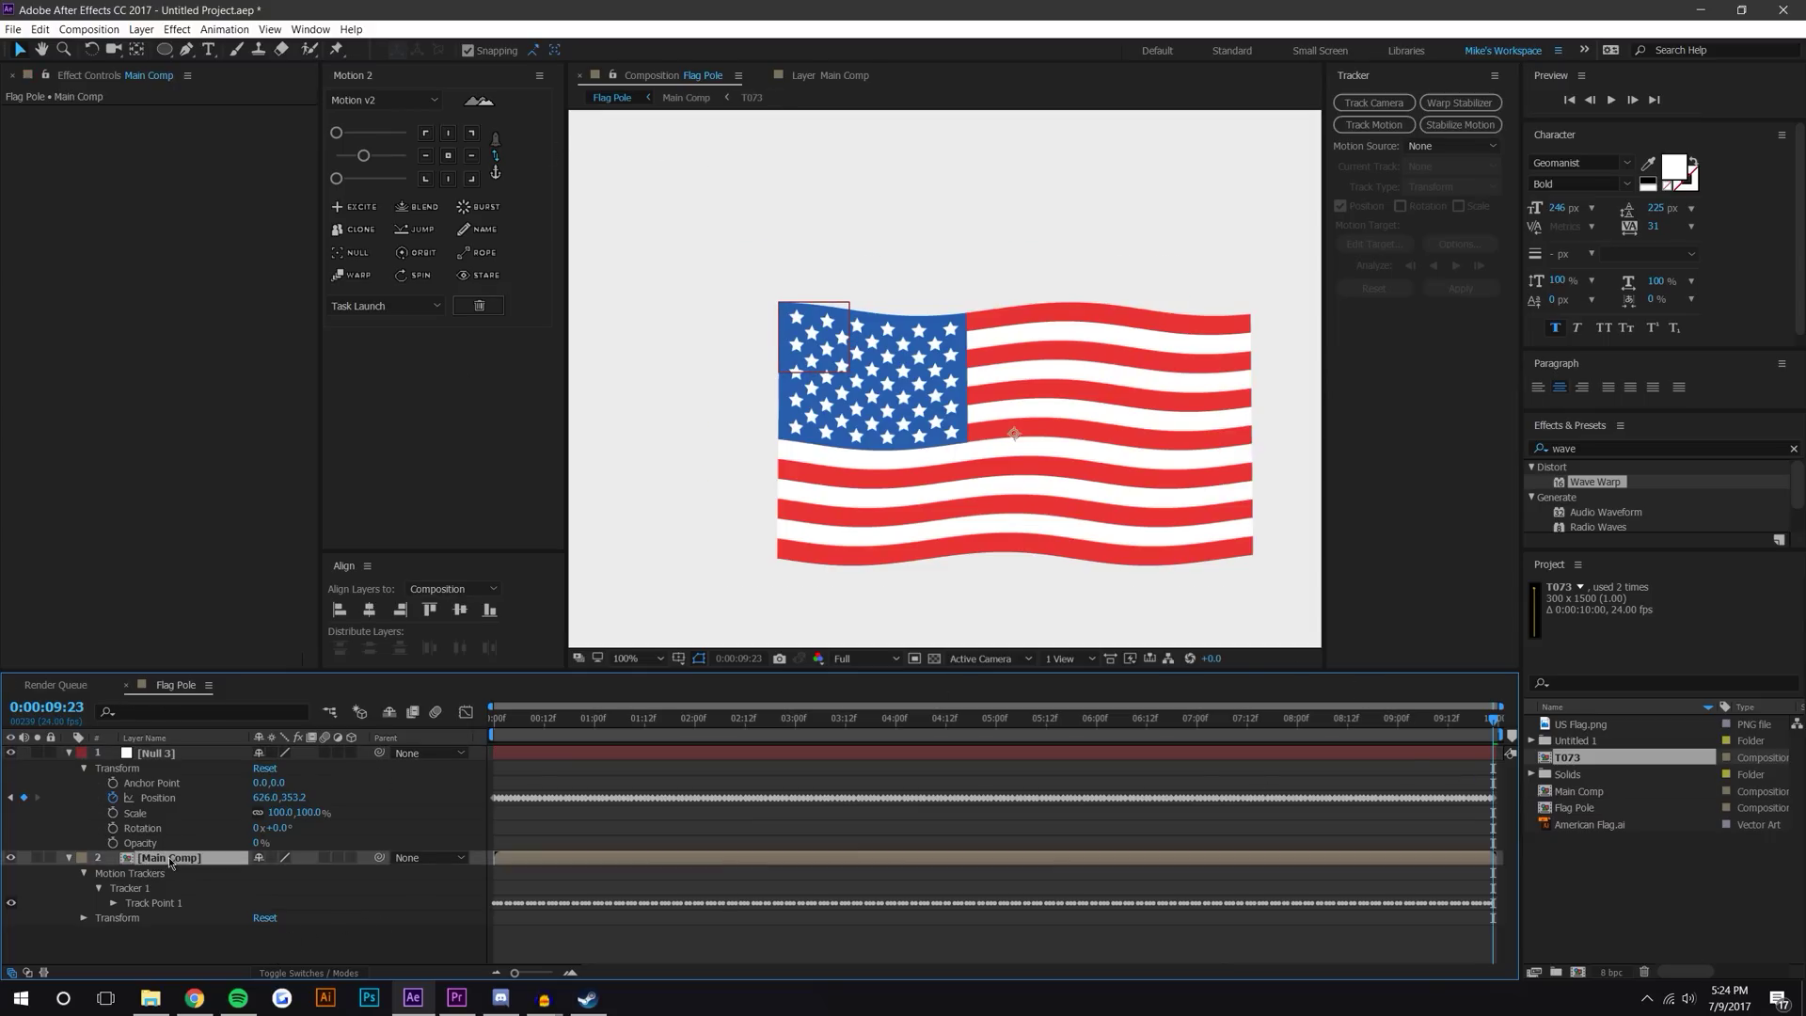
{"action": "key", "text": "ctrl+v"}
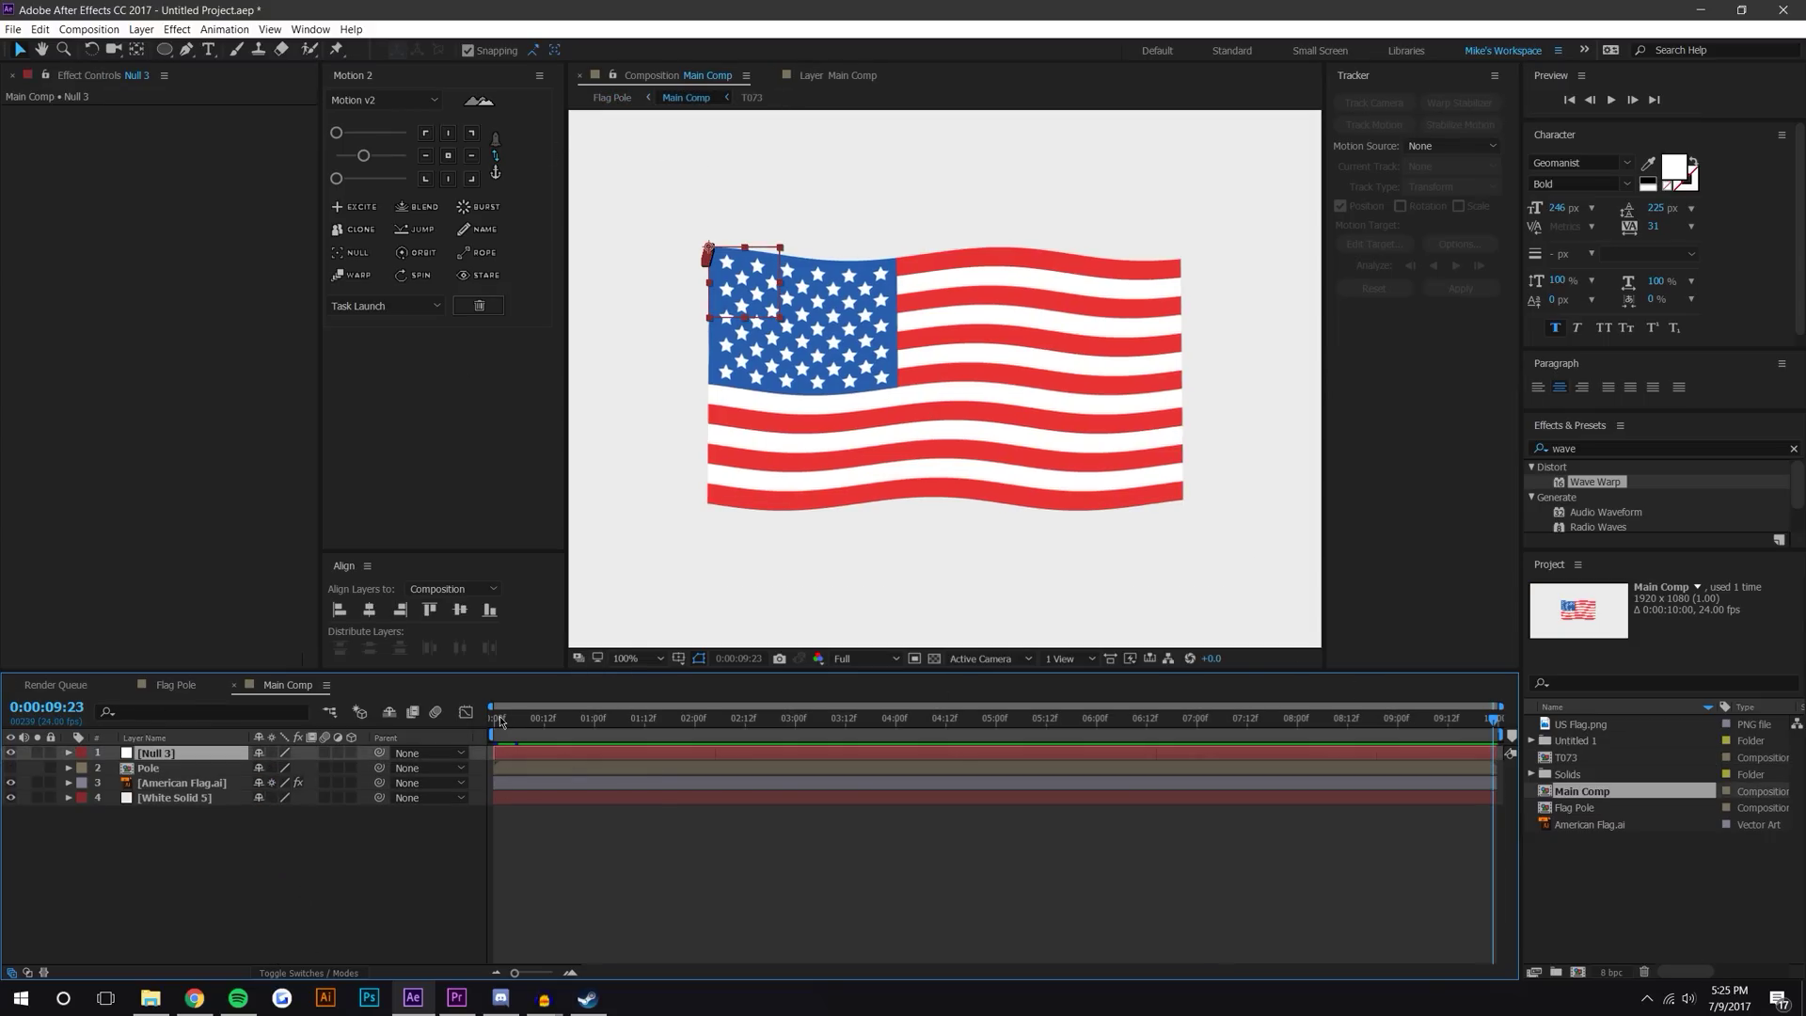
Parent the American Flag.ai layer to Null 3.
{"action": "left_click_drag", "start_coordinate": [502, 720], "coordinate": [963, 726]}
{"action": "scroll", "coordinate": [846, 376], "scroll_direction": "up", "scroll_amount": 4}
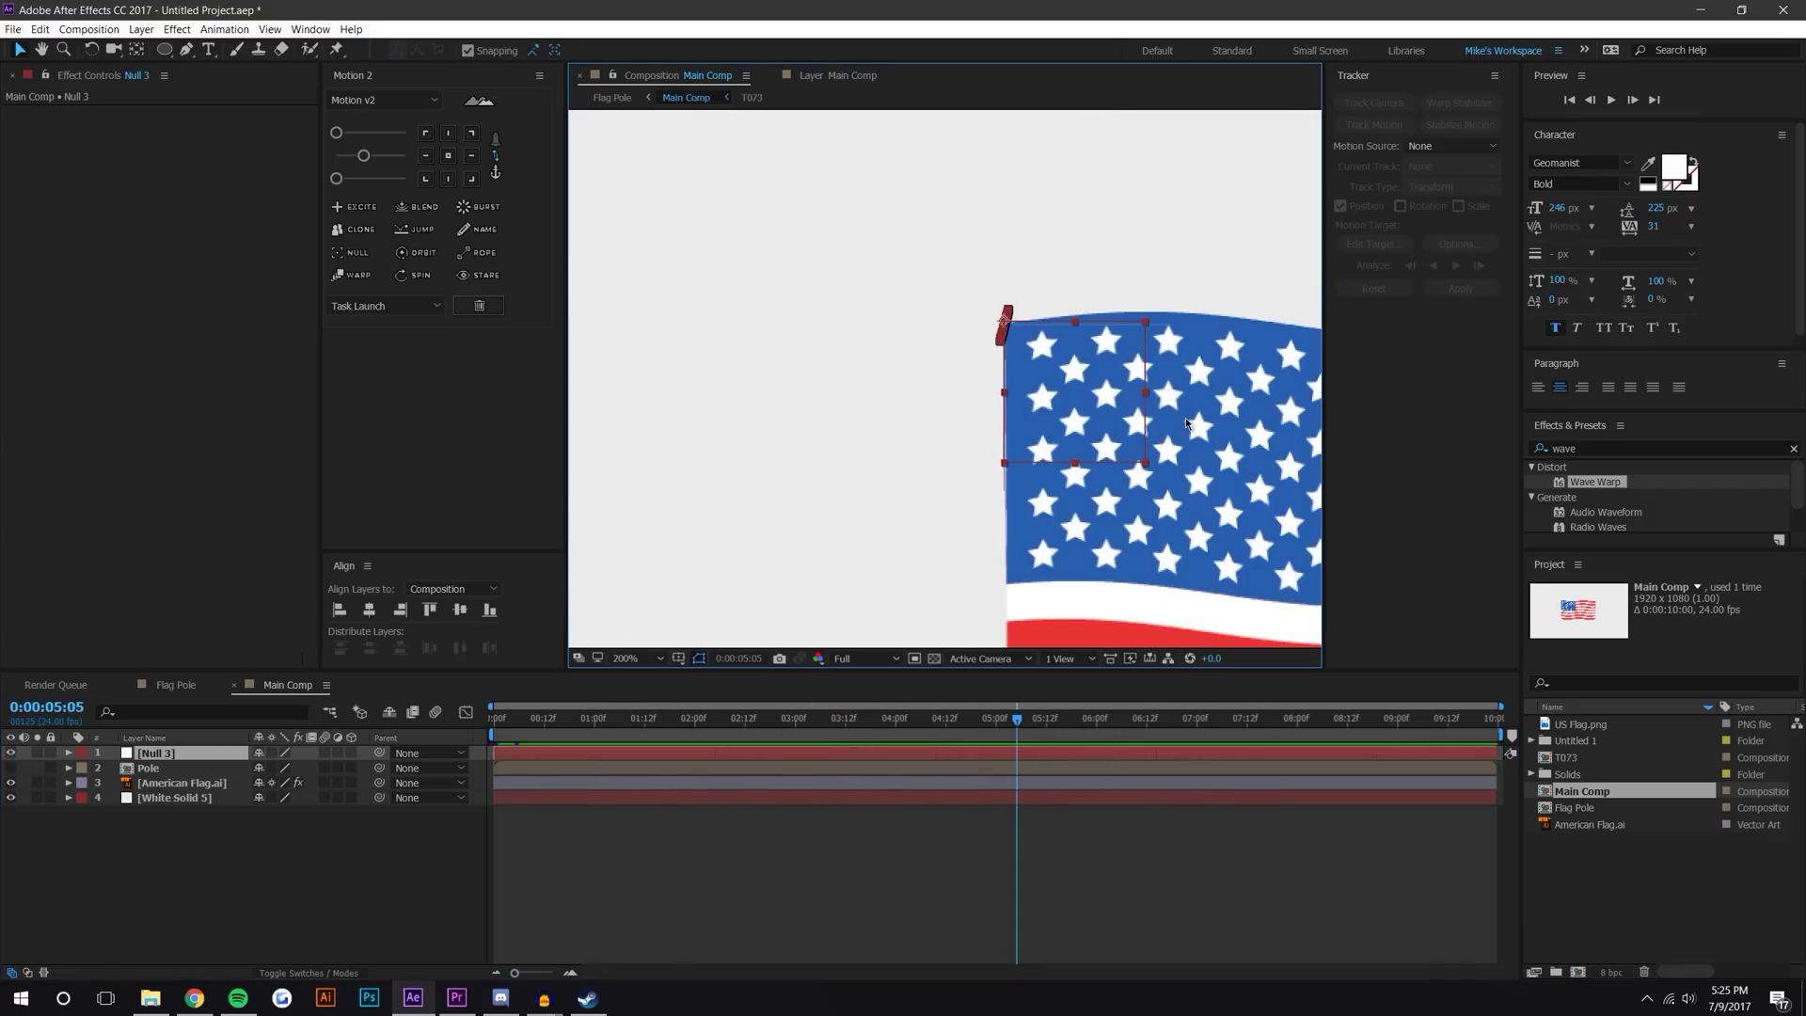
{"action": "key", "text": "v"}
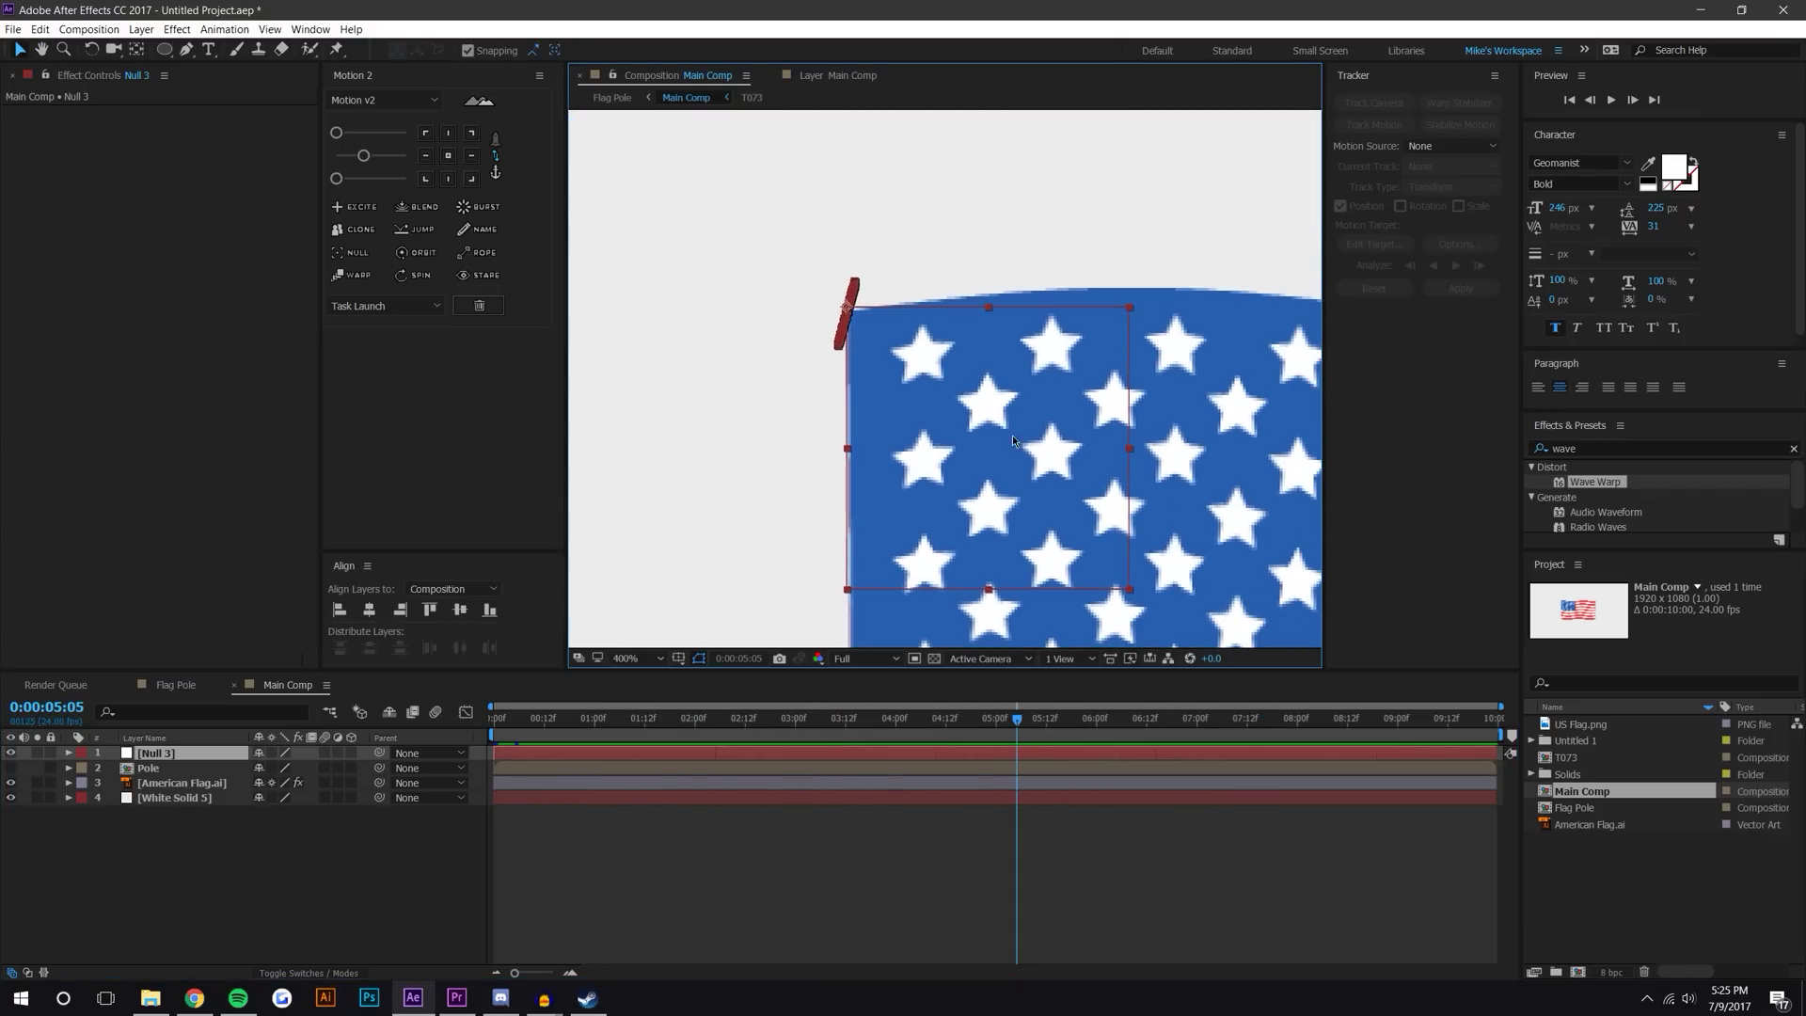
{"action": "scroll", "coordinate": [860, 311], "scroll_direction": "down", "scroll_amount": 4}
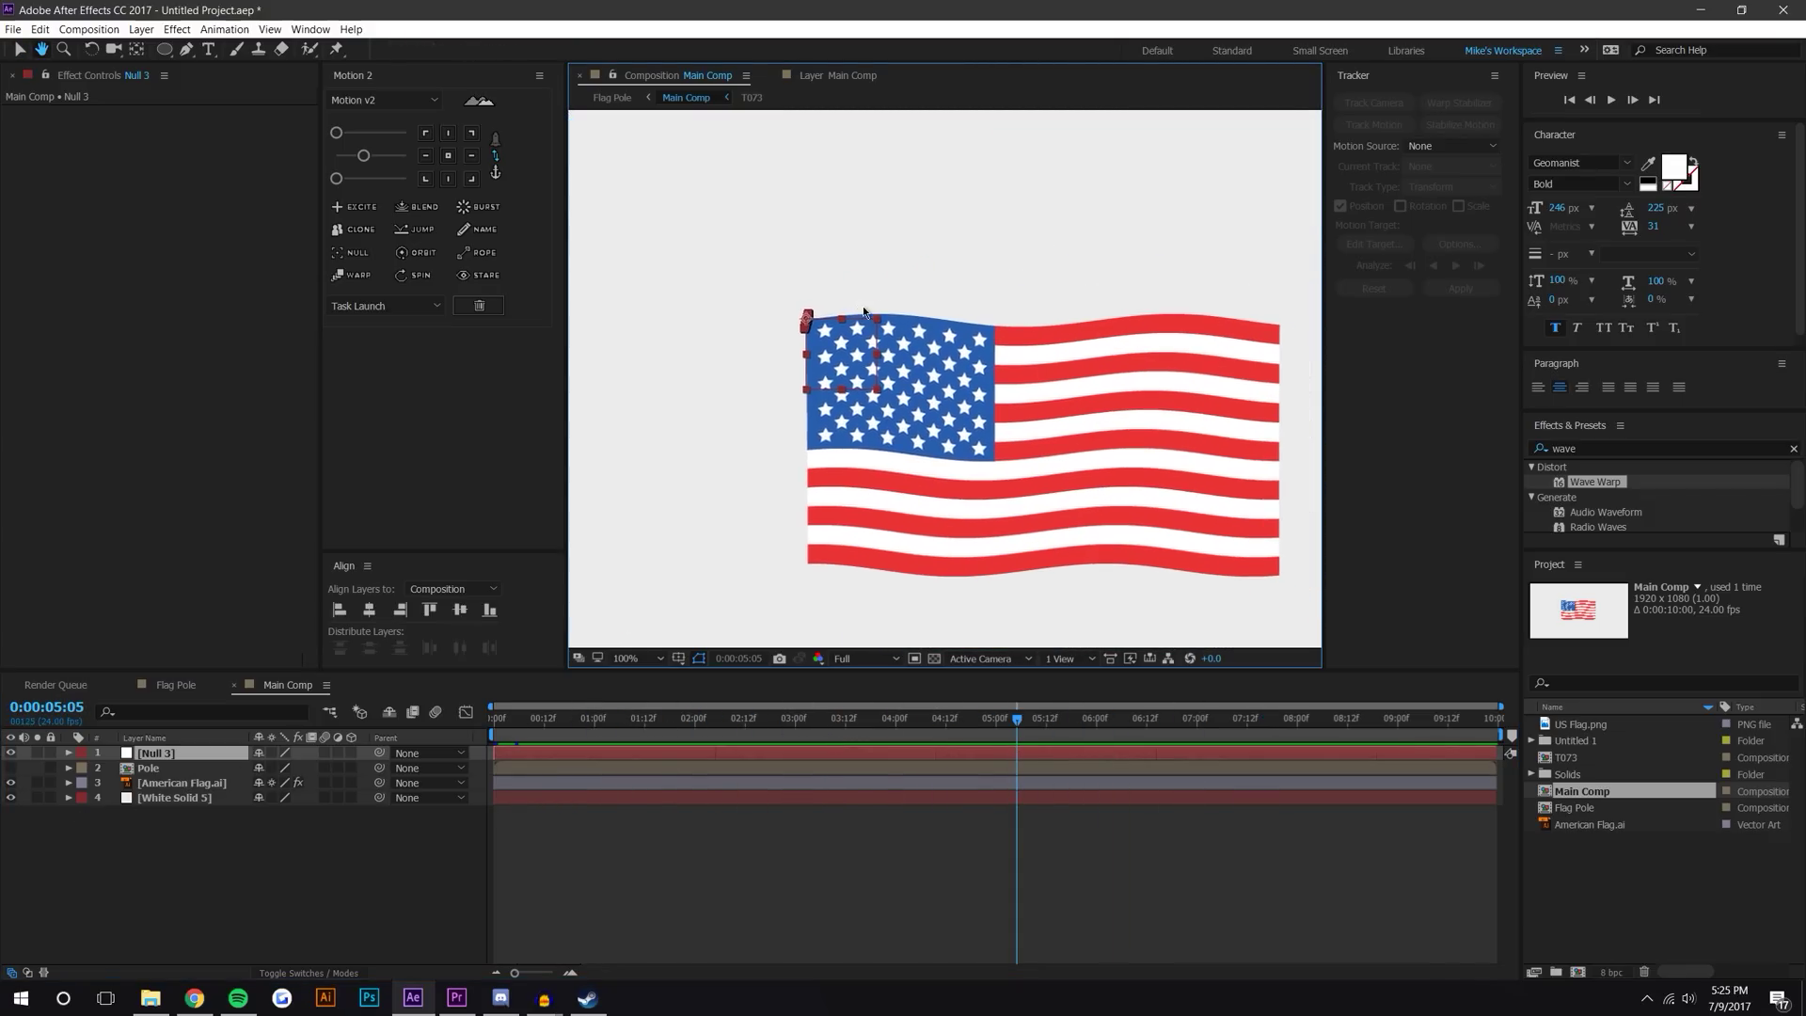
{"action": "left_click", "coordinate": [182, 782]}
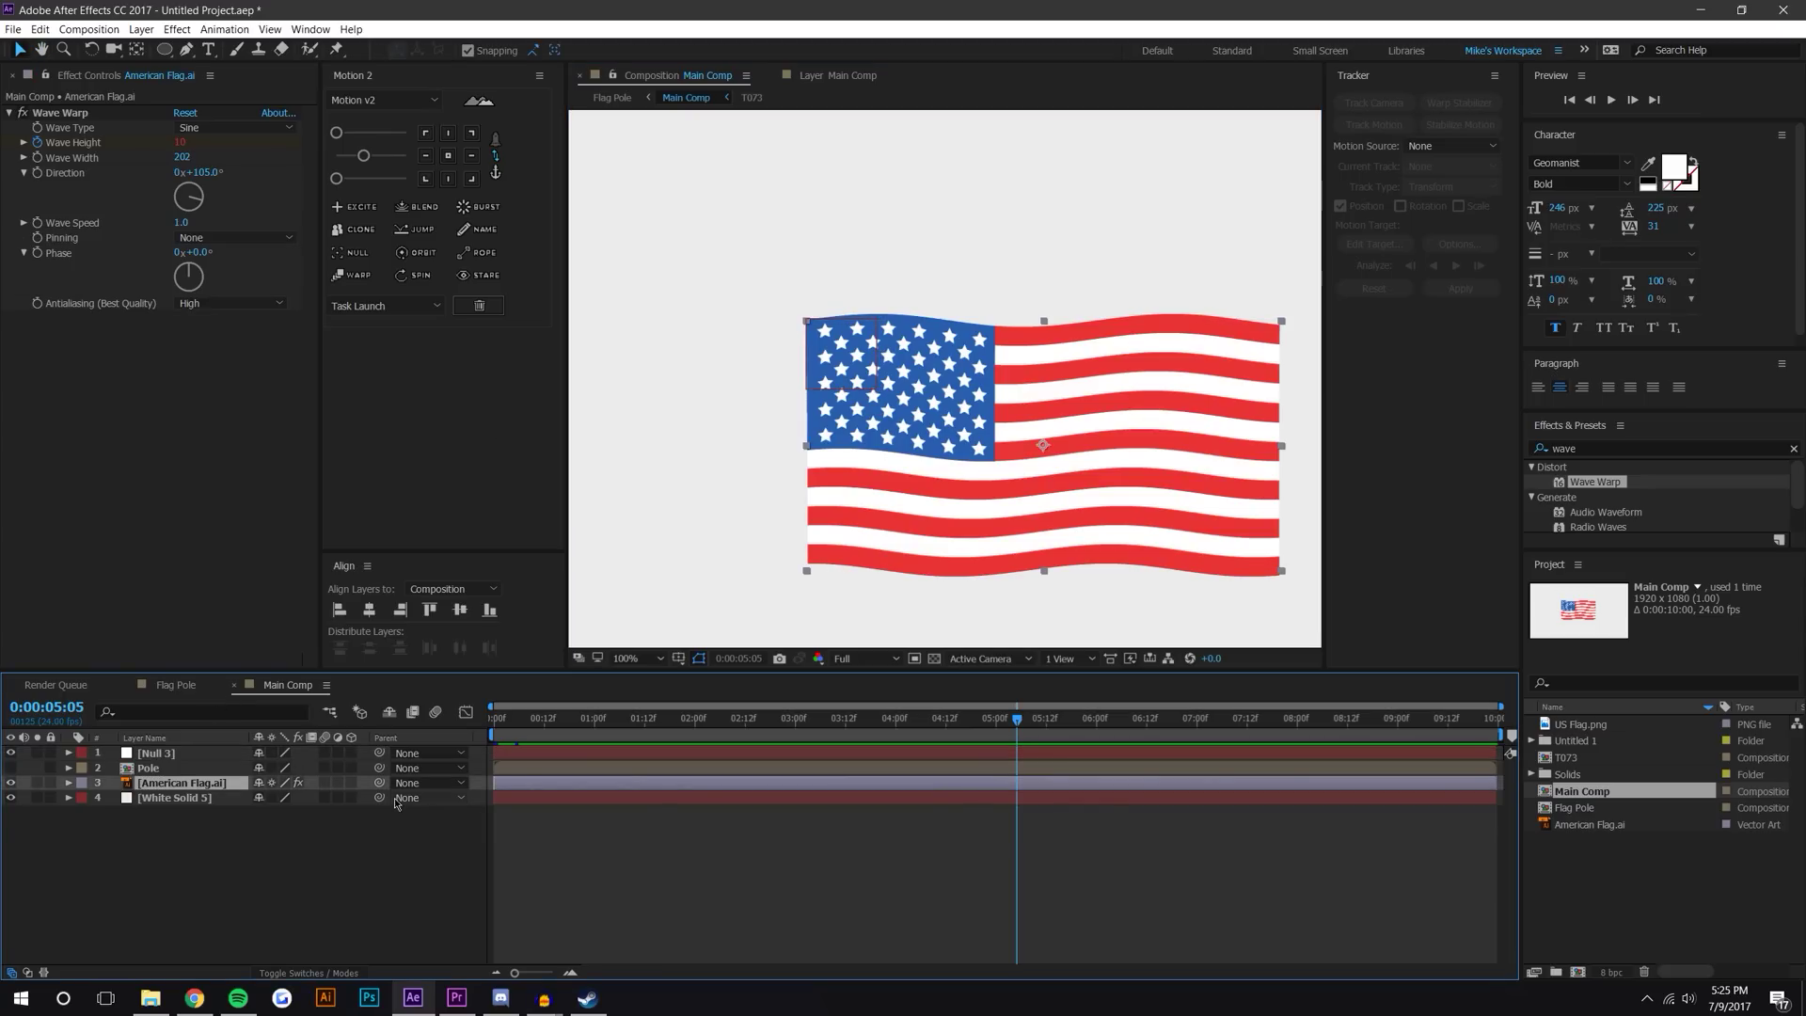
{"action": "left_click_drag", "start_coordinate": [374, 788], "coordinate": [156, 752]}
Play the preview from the first frame, then stop playback.
{"action": "left_click", "coordinate": [491, 717]}
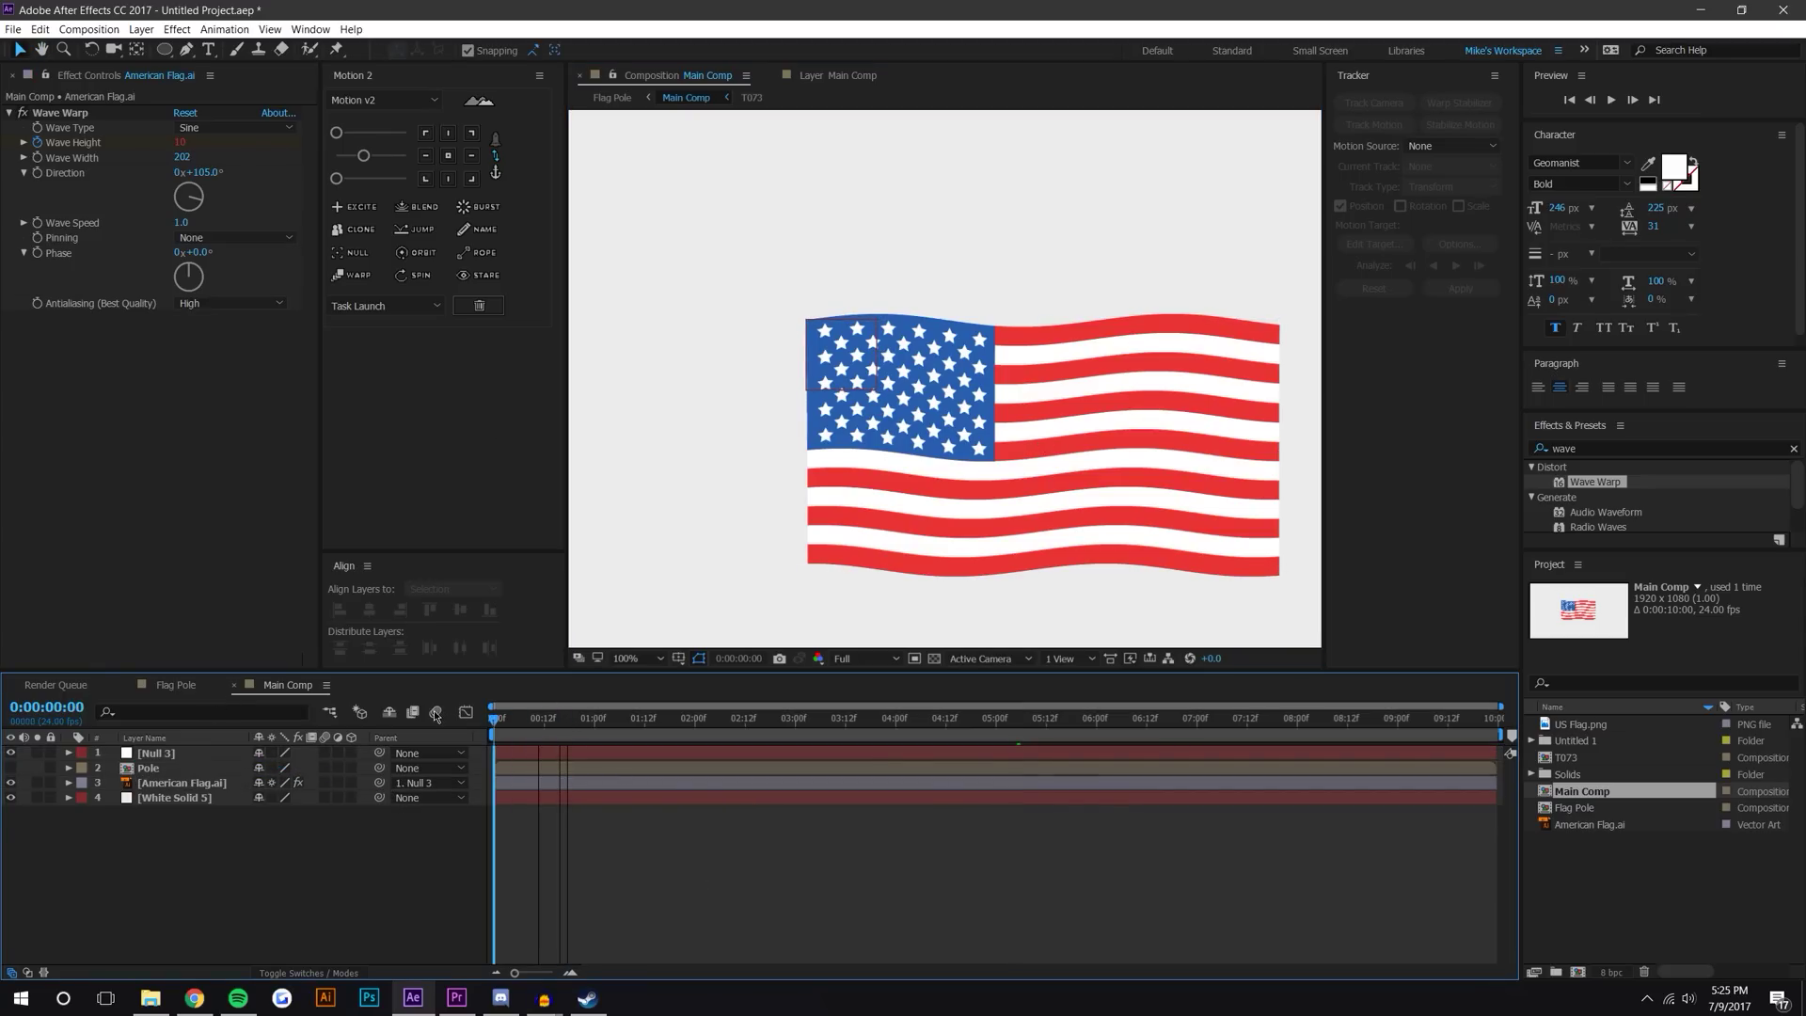
{"action": "left_click", "coordinate": [611, 564]}
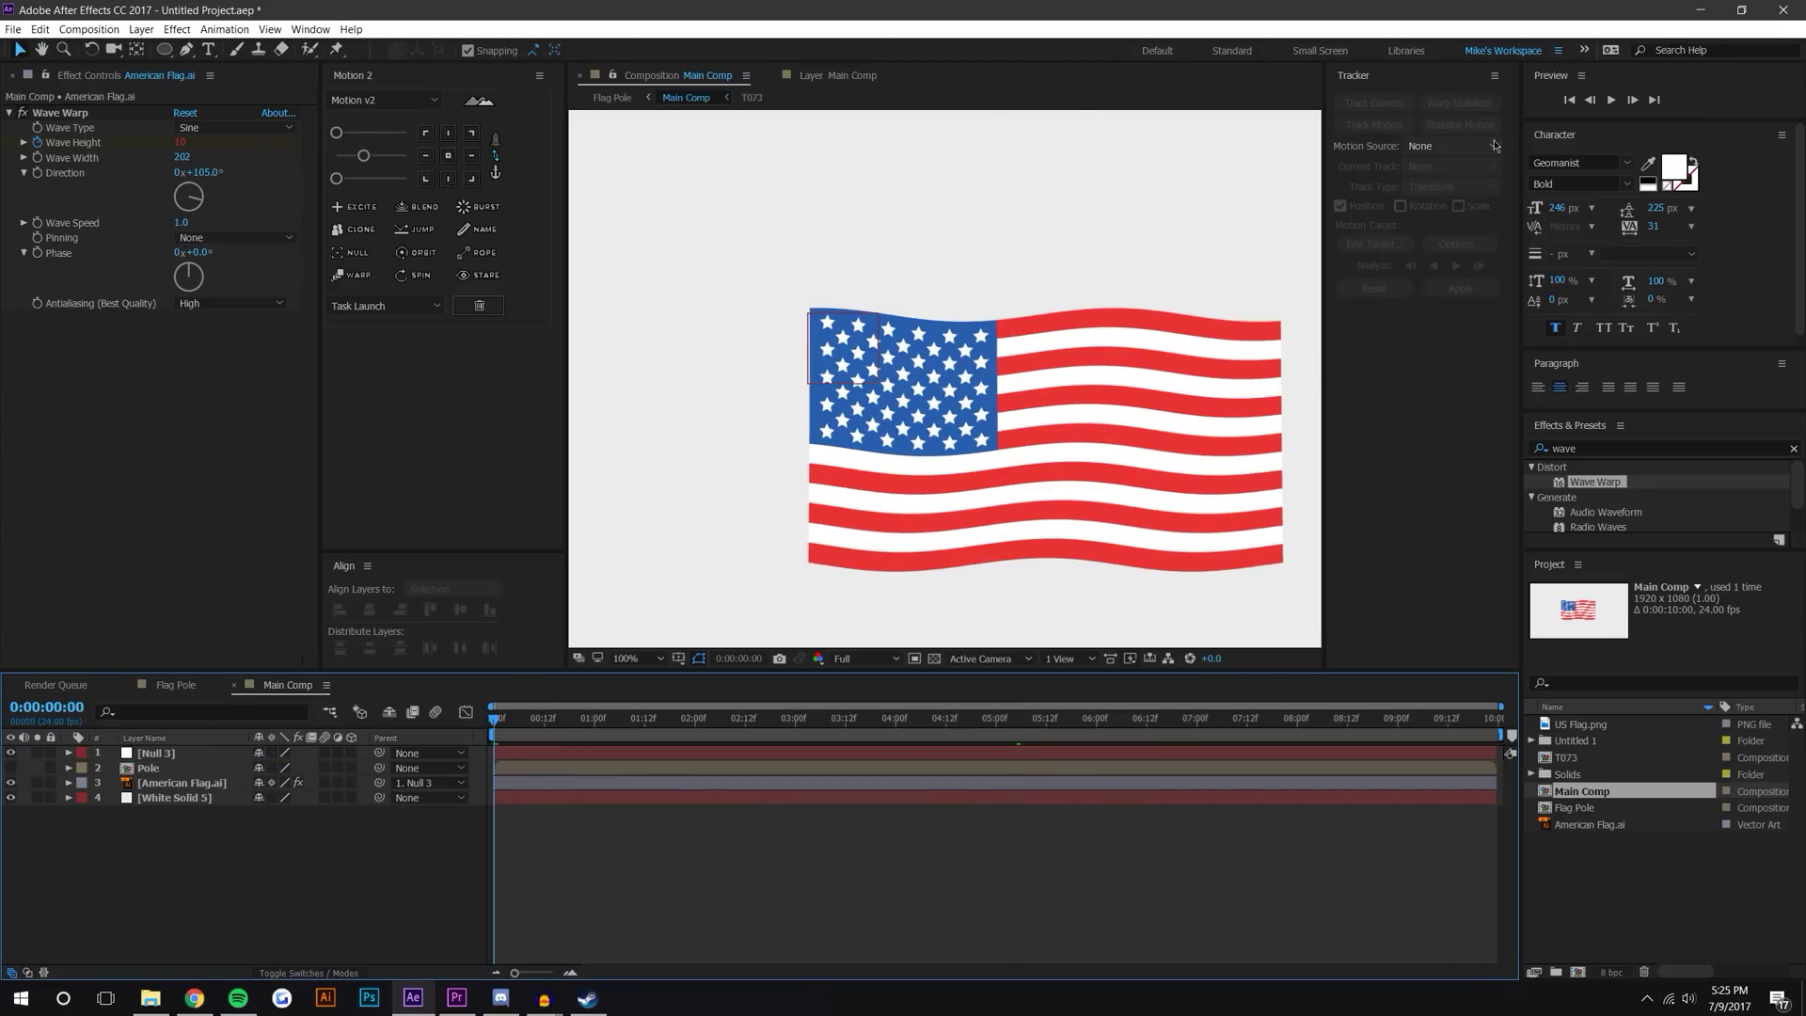
{"action": "left_click", "coordinate": [1611, 100]}
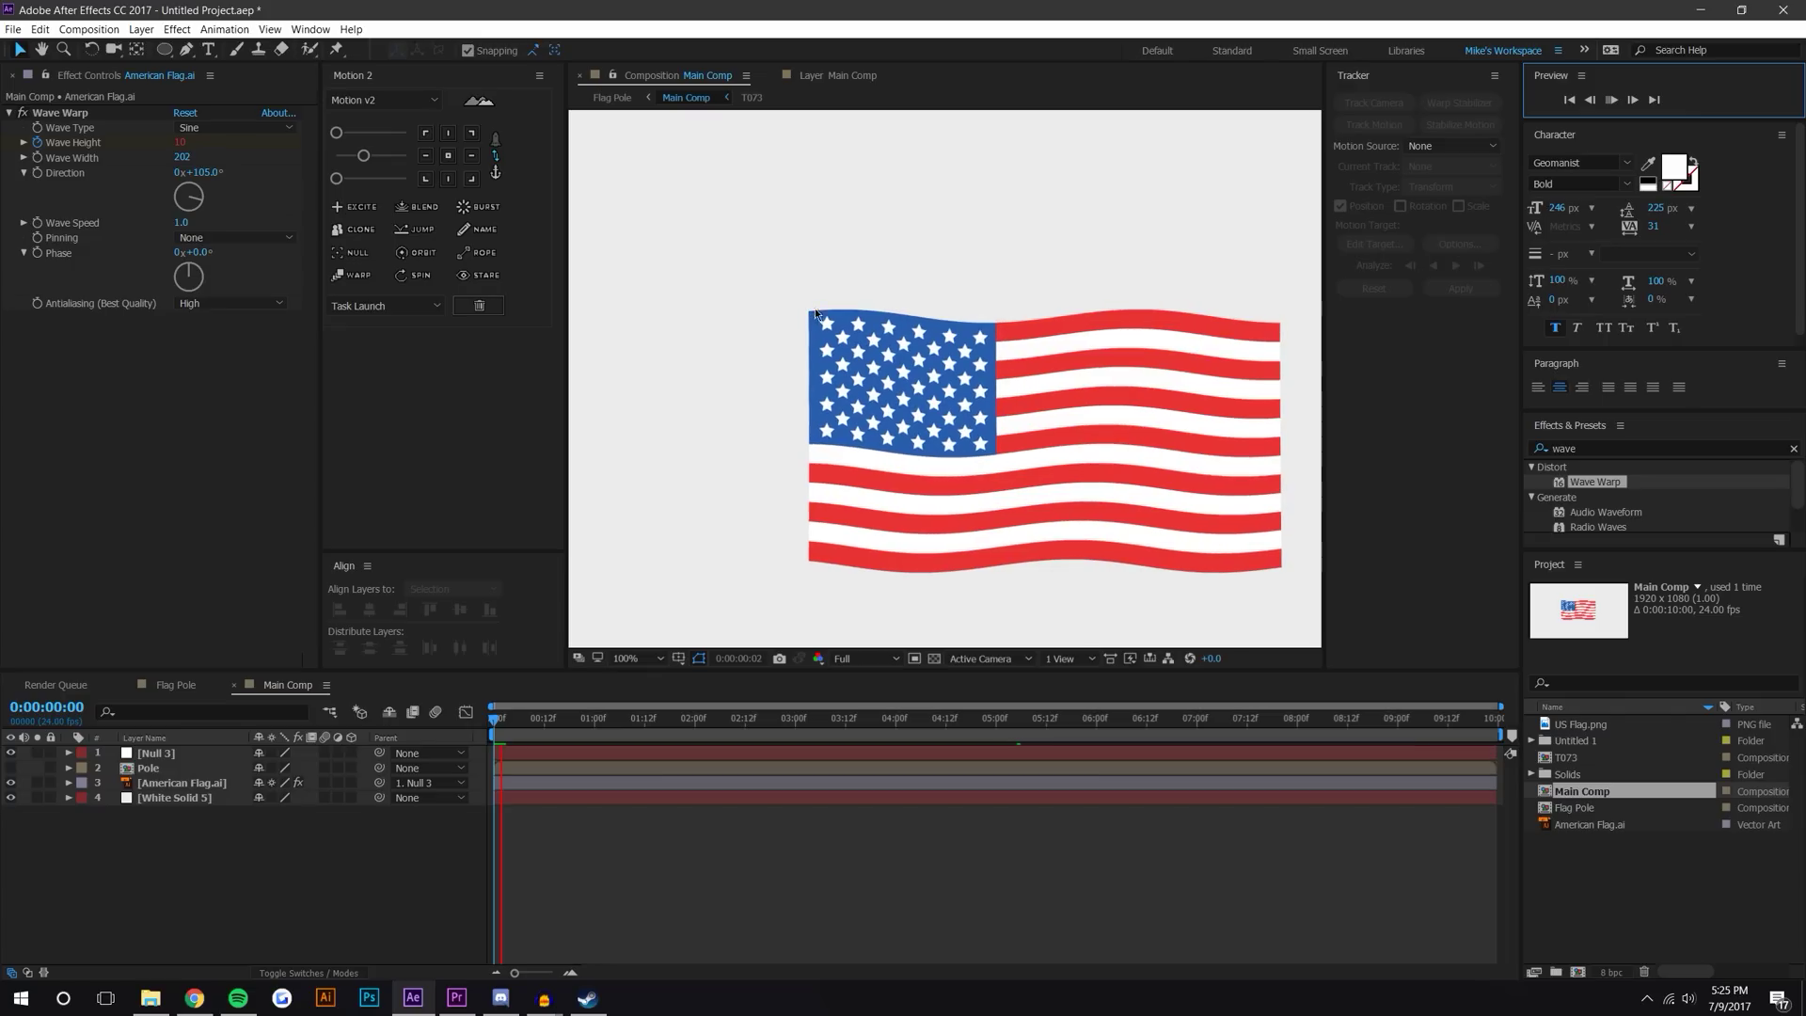
{"action": "left_click", "coordinate": [749, 847]}
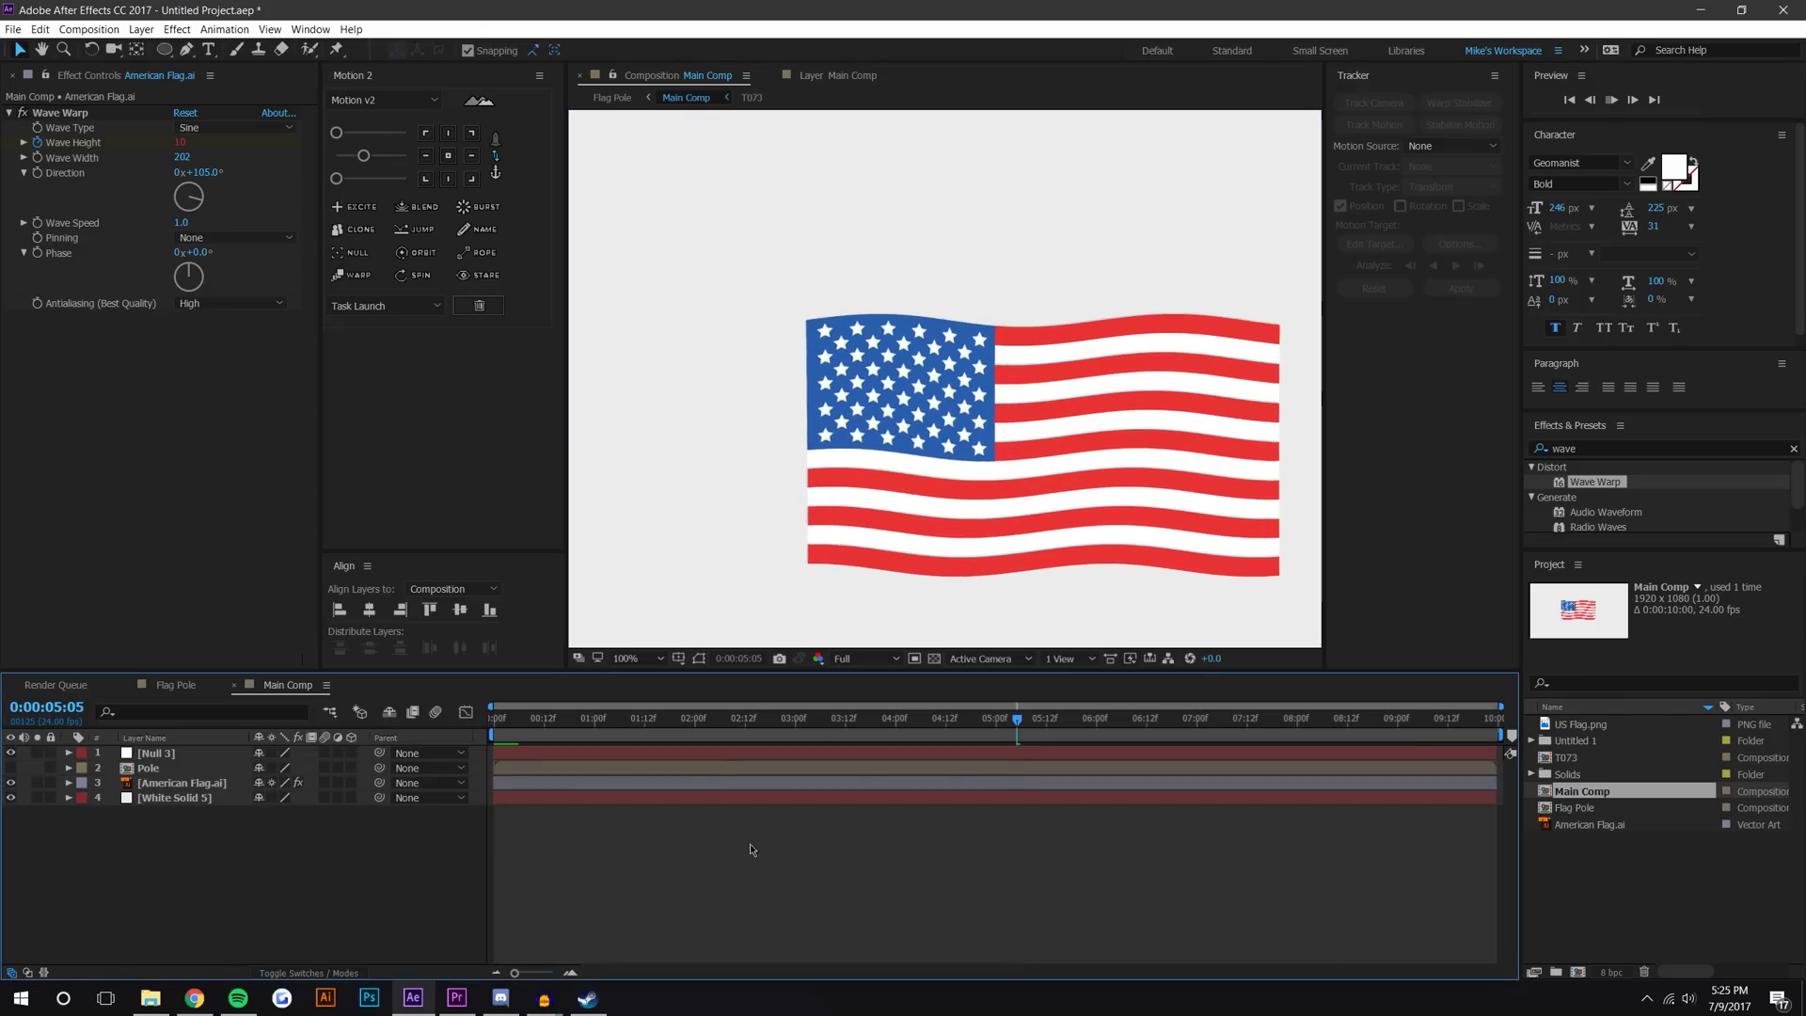
{"action": "key", "text": "space"}
Add a new null object layer, Null 4.
{"action": "left_click", "coordinate": [141, 30]}
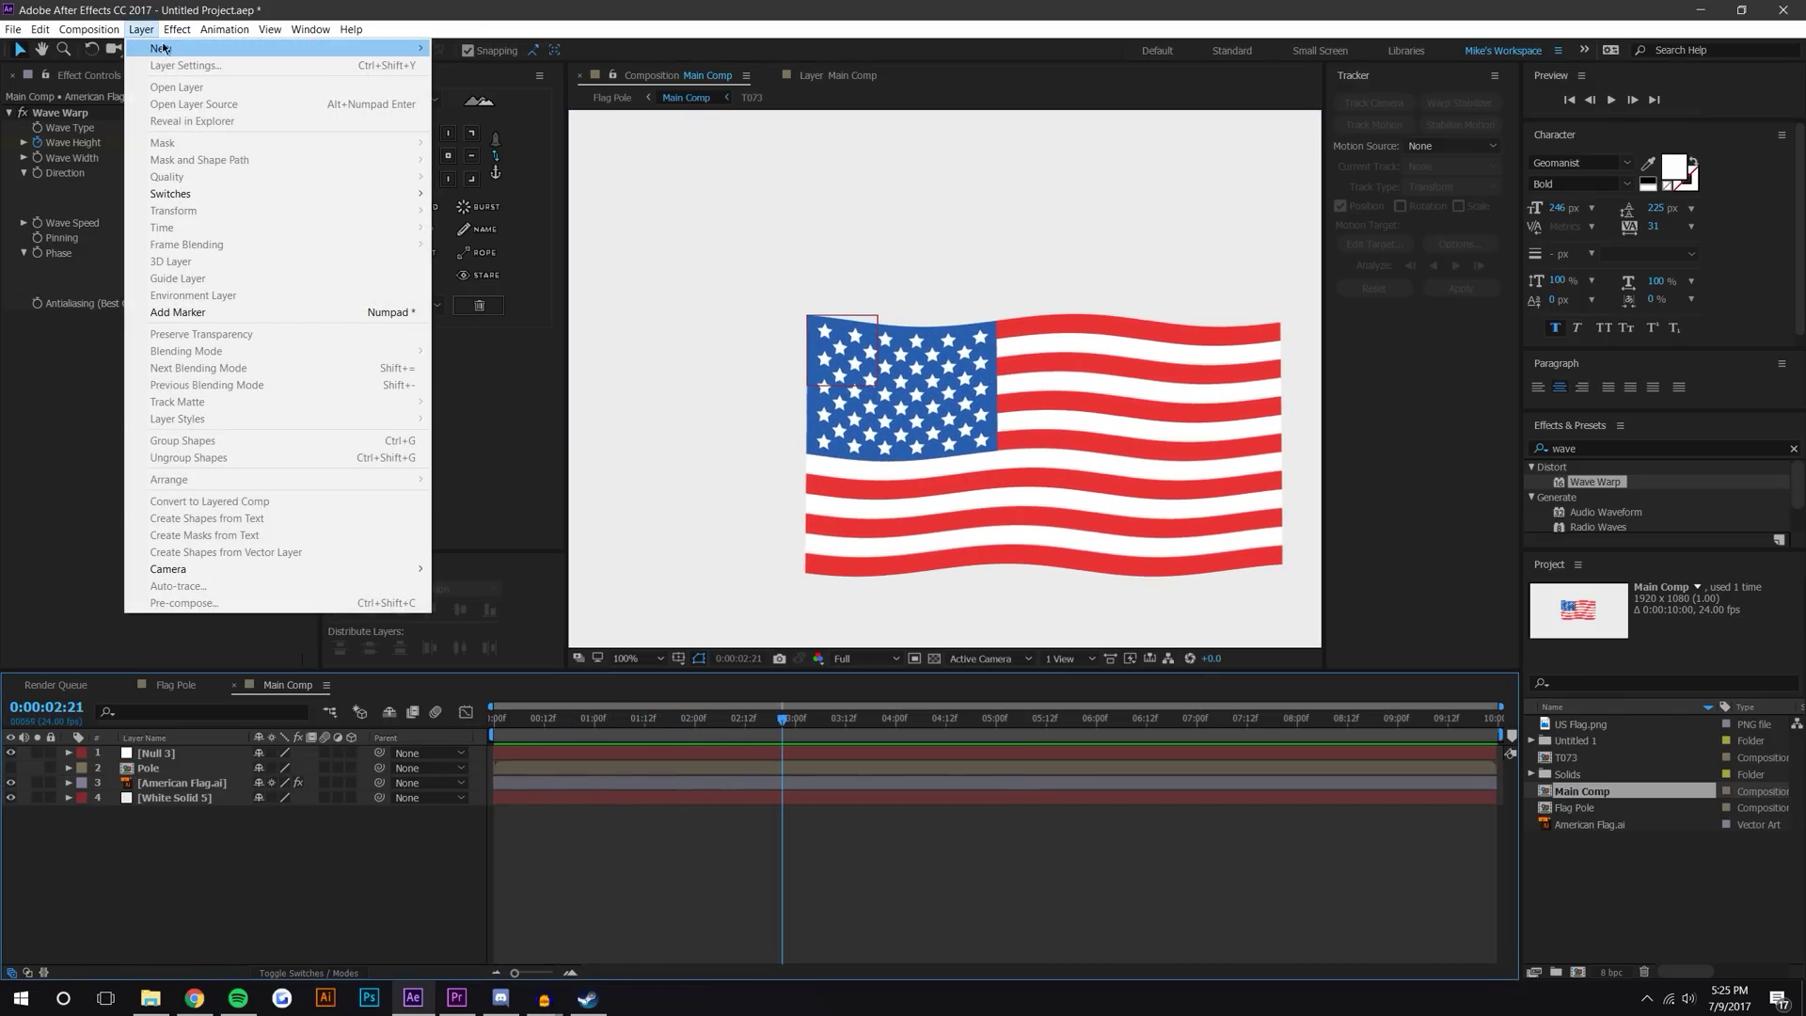
{"action": "mouse_move", "coordinate": [414, 48]}
{"action": "left_click", "coordinate": [493, 116]}
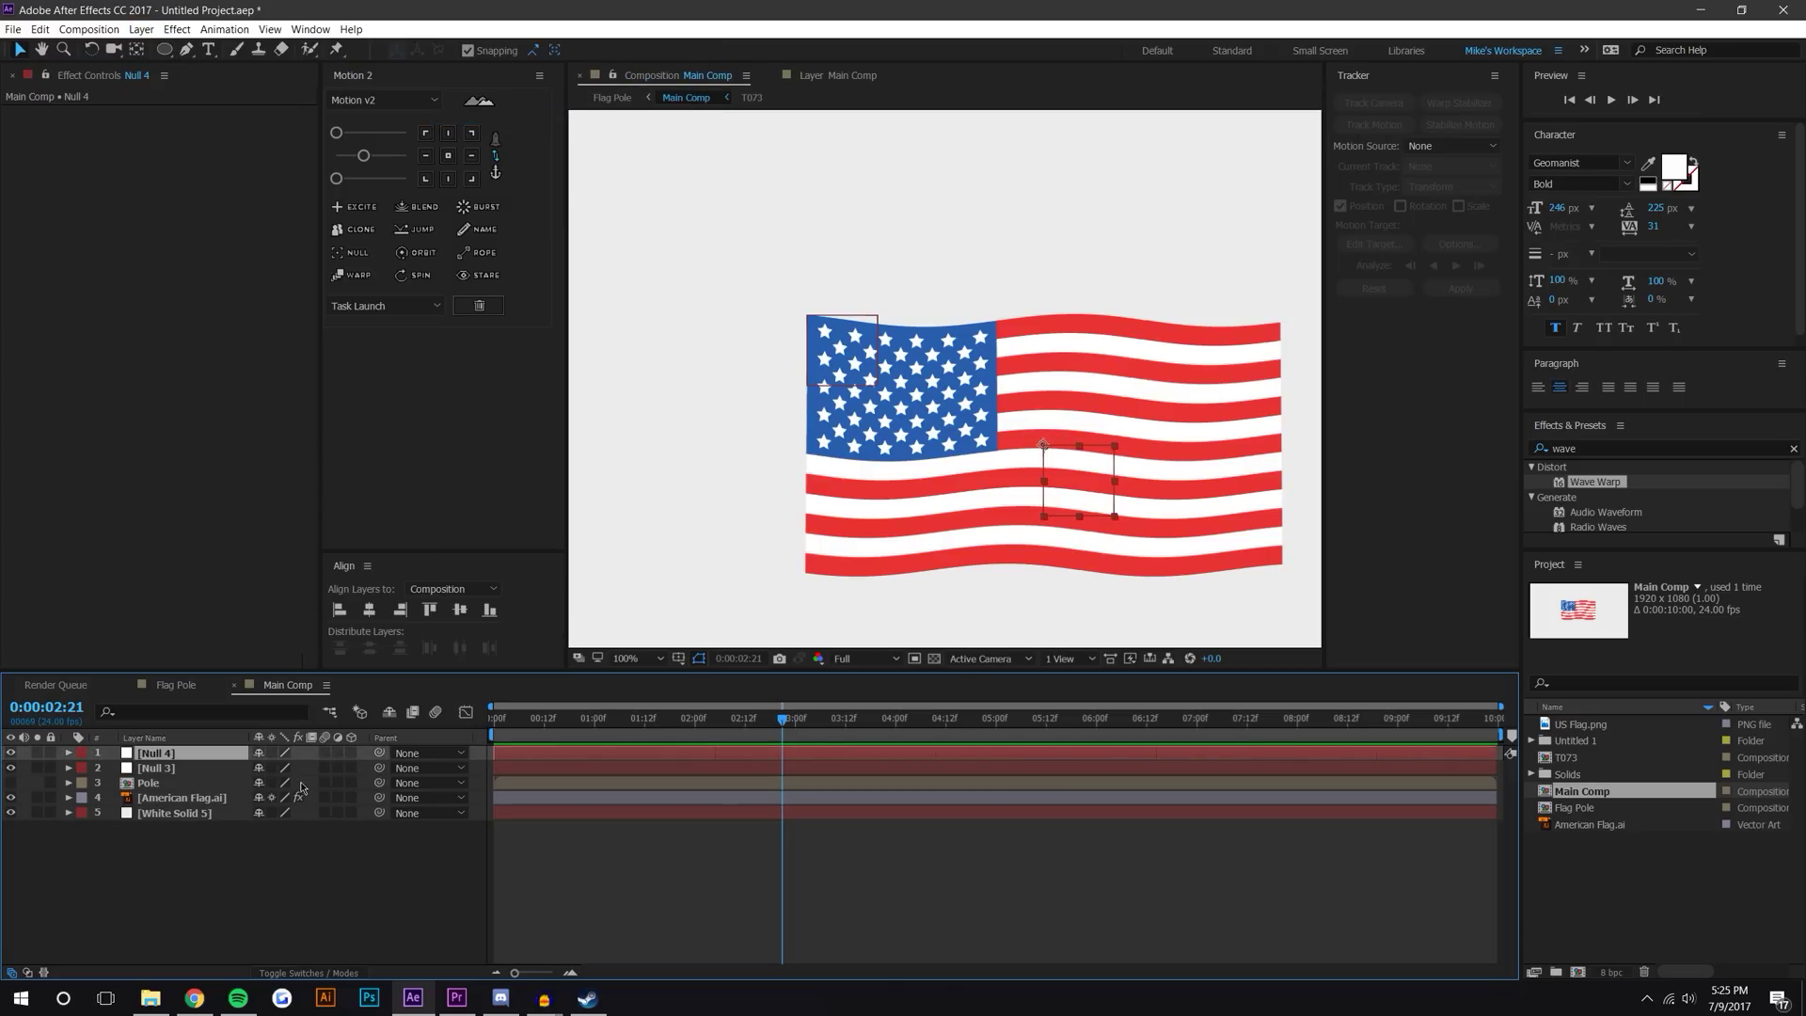
{"action": "key", "text": "r"}
{"action": "left_click", "coordinate": [302, 862]}
Rename Null 3 to 'Controller' and parent it to Null 4.
{"action": "right_click", "coordinate": [171, 793]}
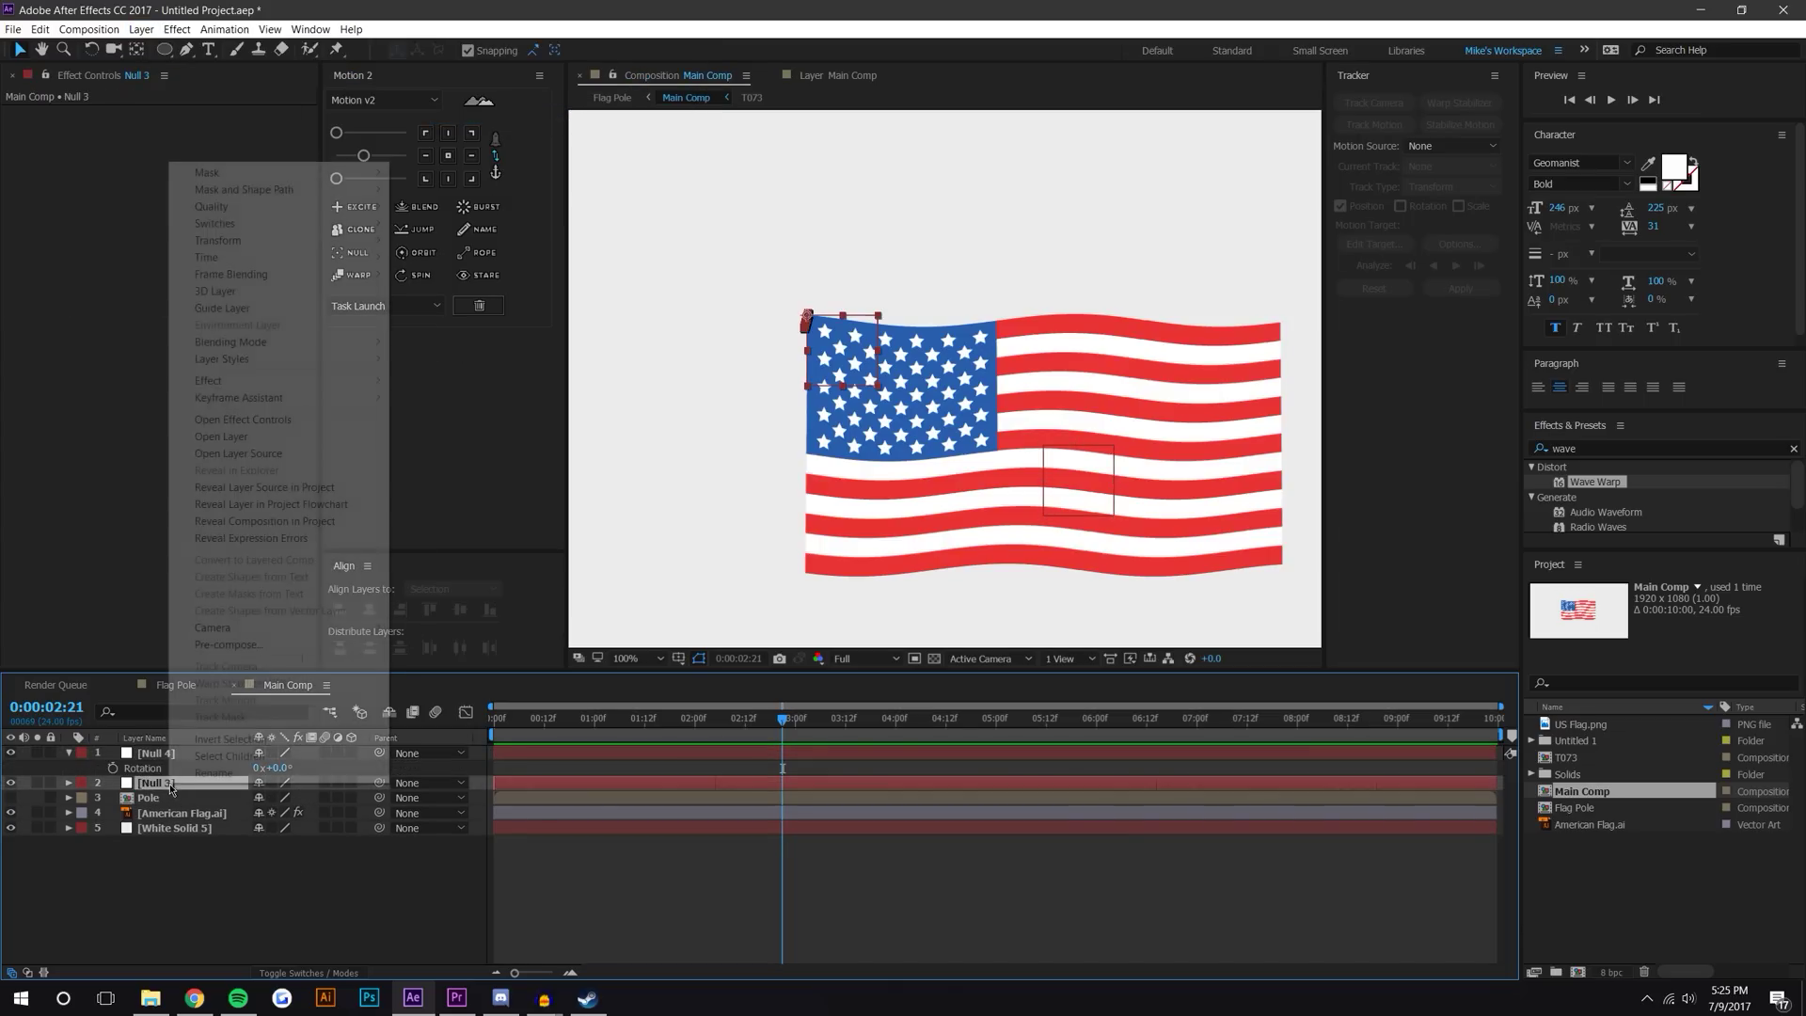
{"action": "left_click", "coordinate": [187, 775]}
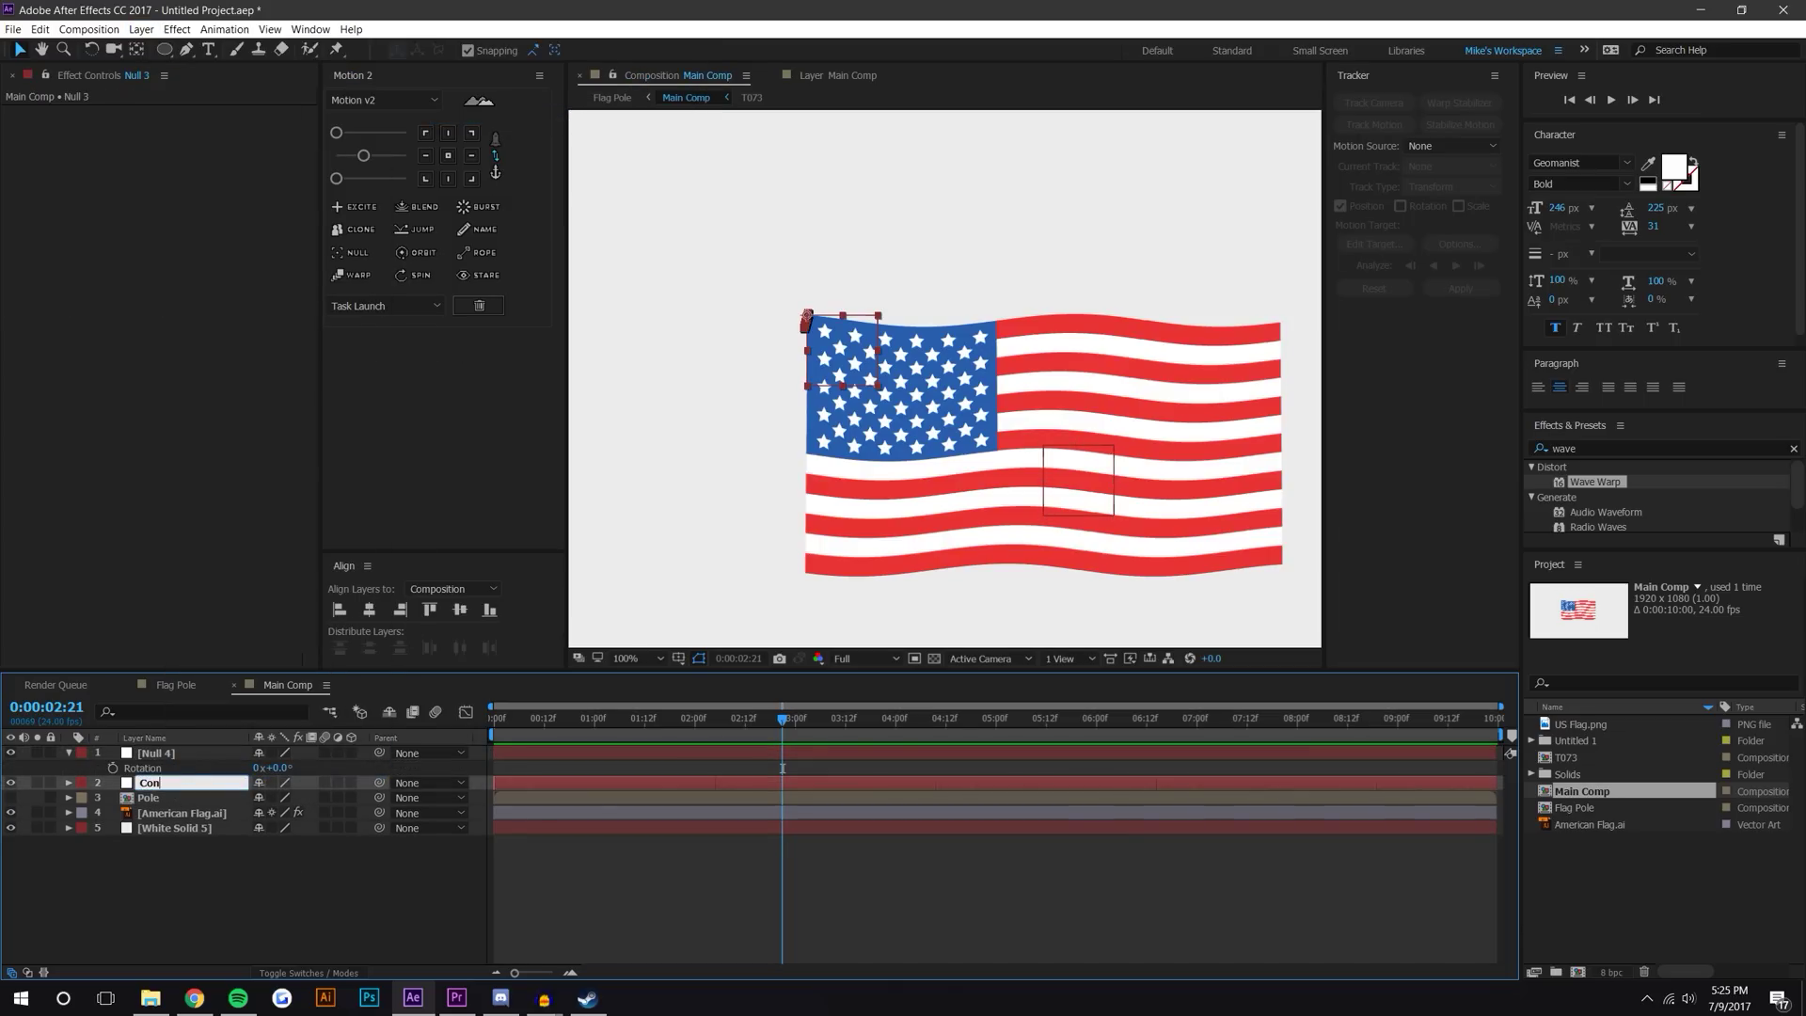
{"action": "type", "text": "Controller"}
{"action": "key", "text": "Return"}
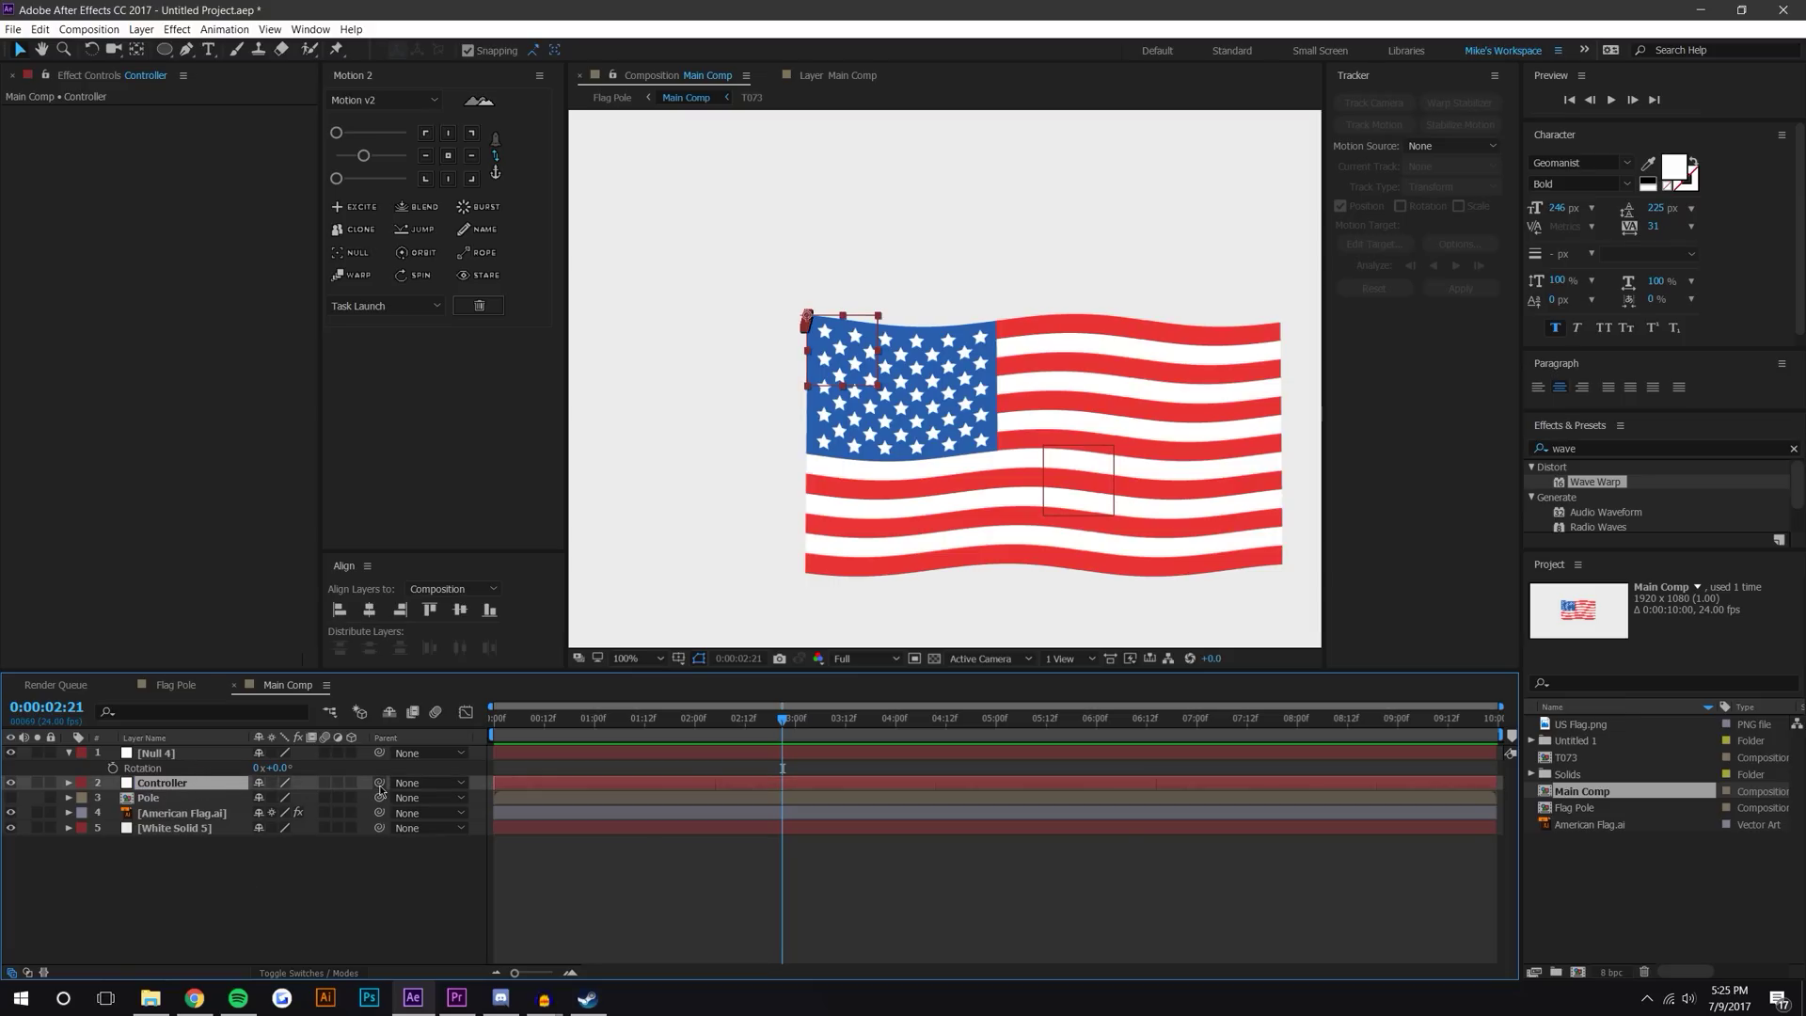
{"action": "left_click_drag", "start_coordinate": [176, 770], "coordinate": [167, 764]}
Set Null 4's Rotation to 180°.
{"action": "left_click", "coordinate": [156, 752]}
{"action": "key", "text": "r"}
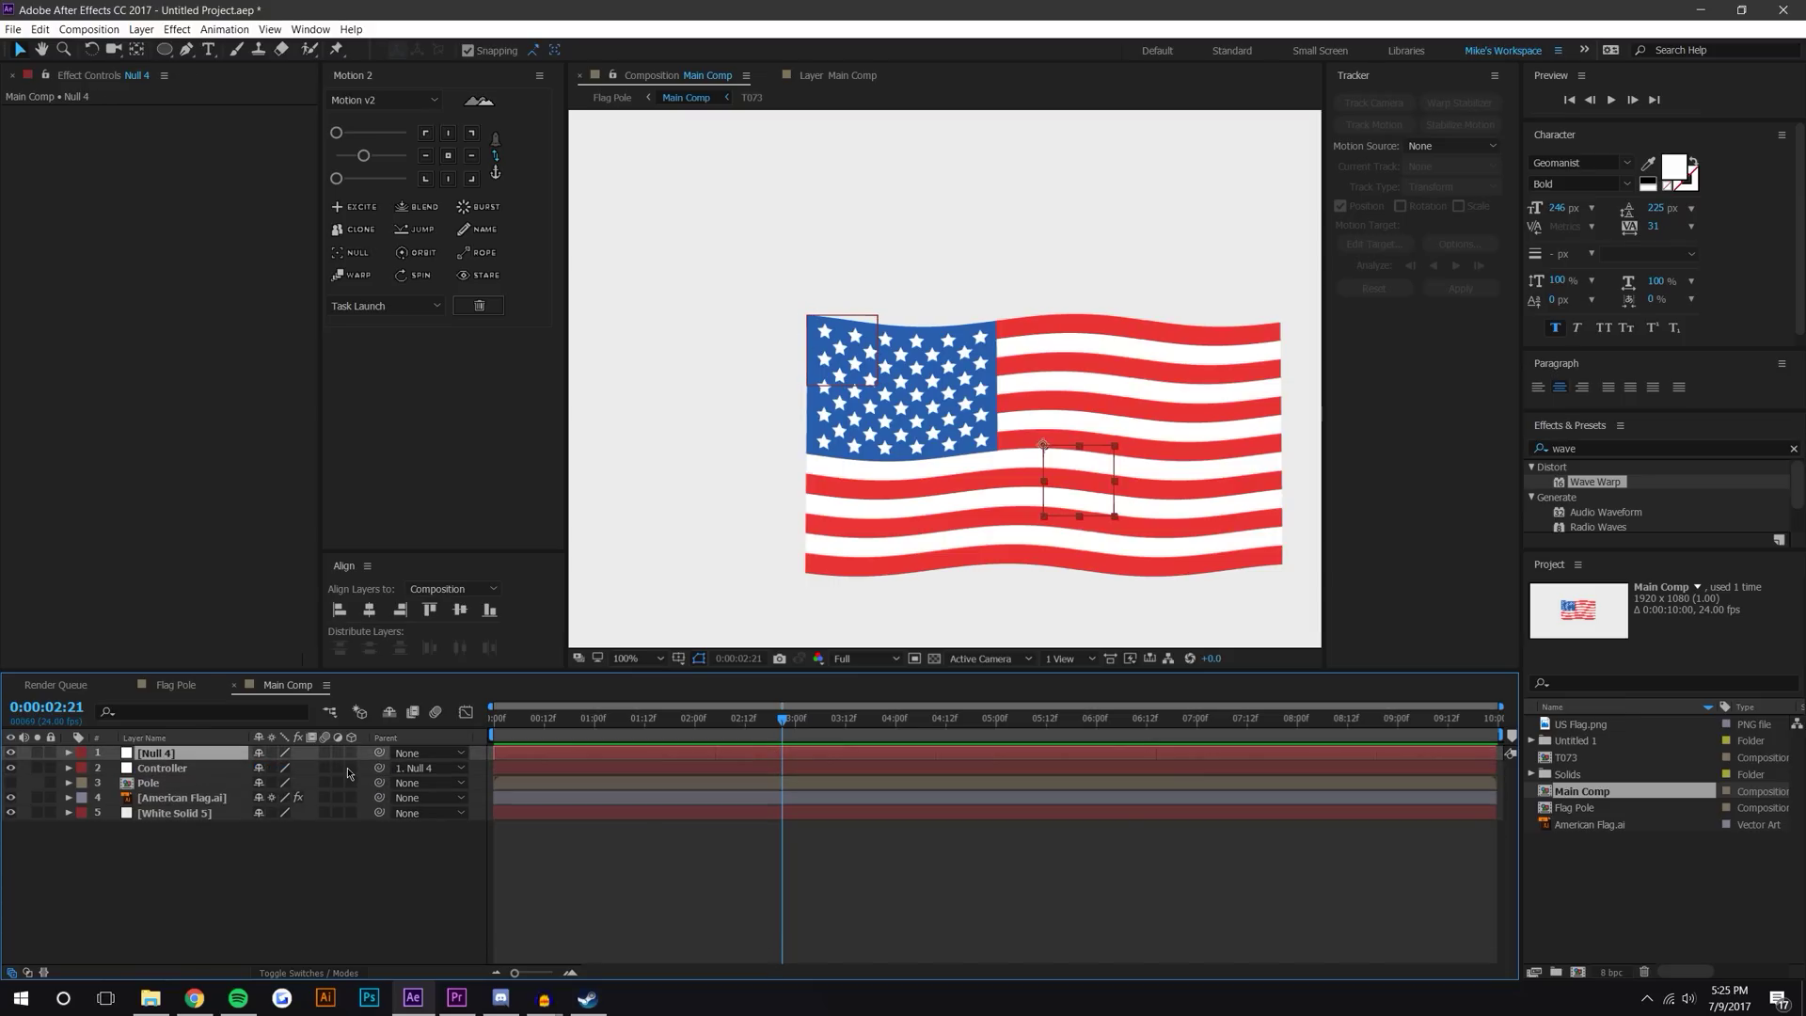
{"action": "key", "text": "r"}
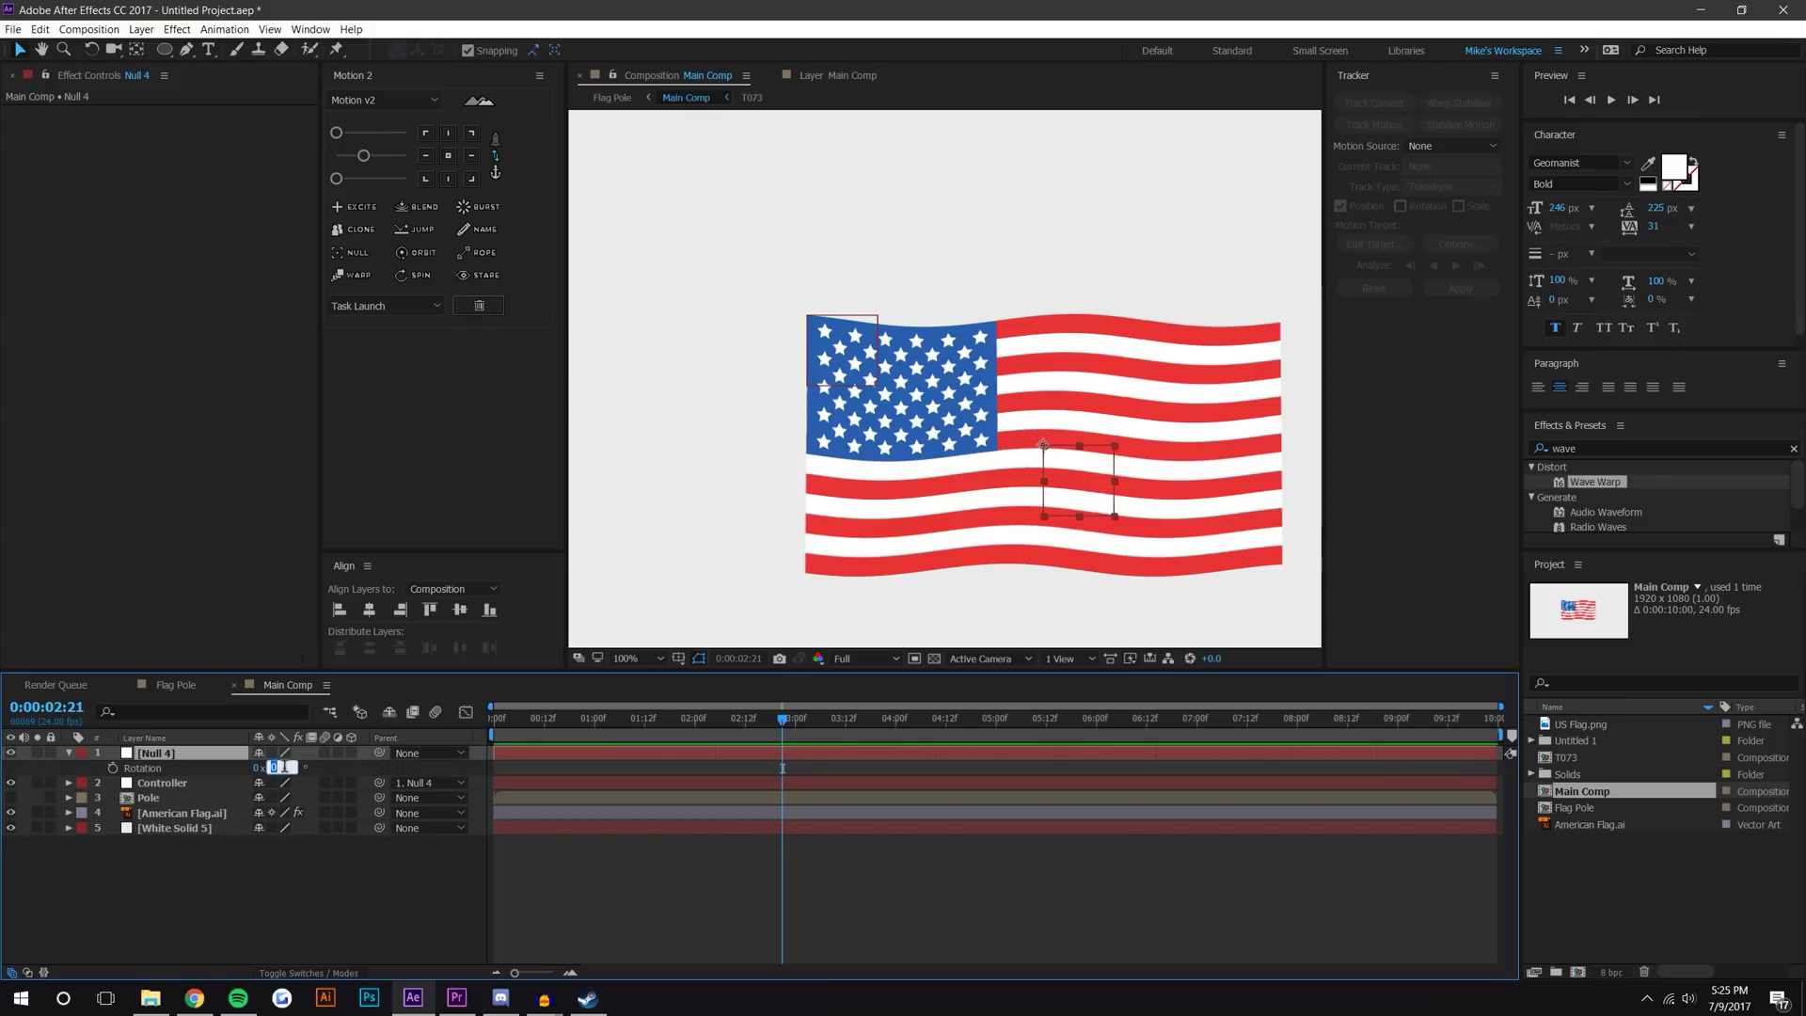
{"action": "key", "text": "Return"}
{"action": "left_click", "coordinate": [997, 905]}
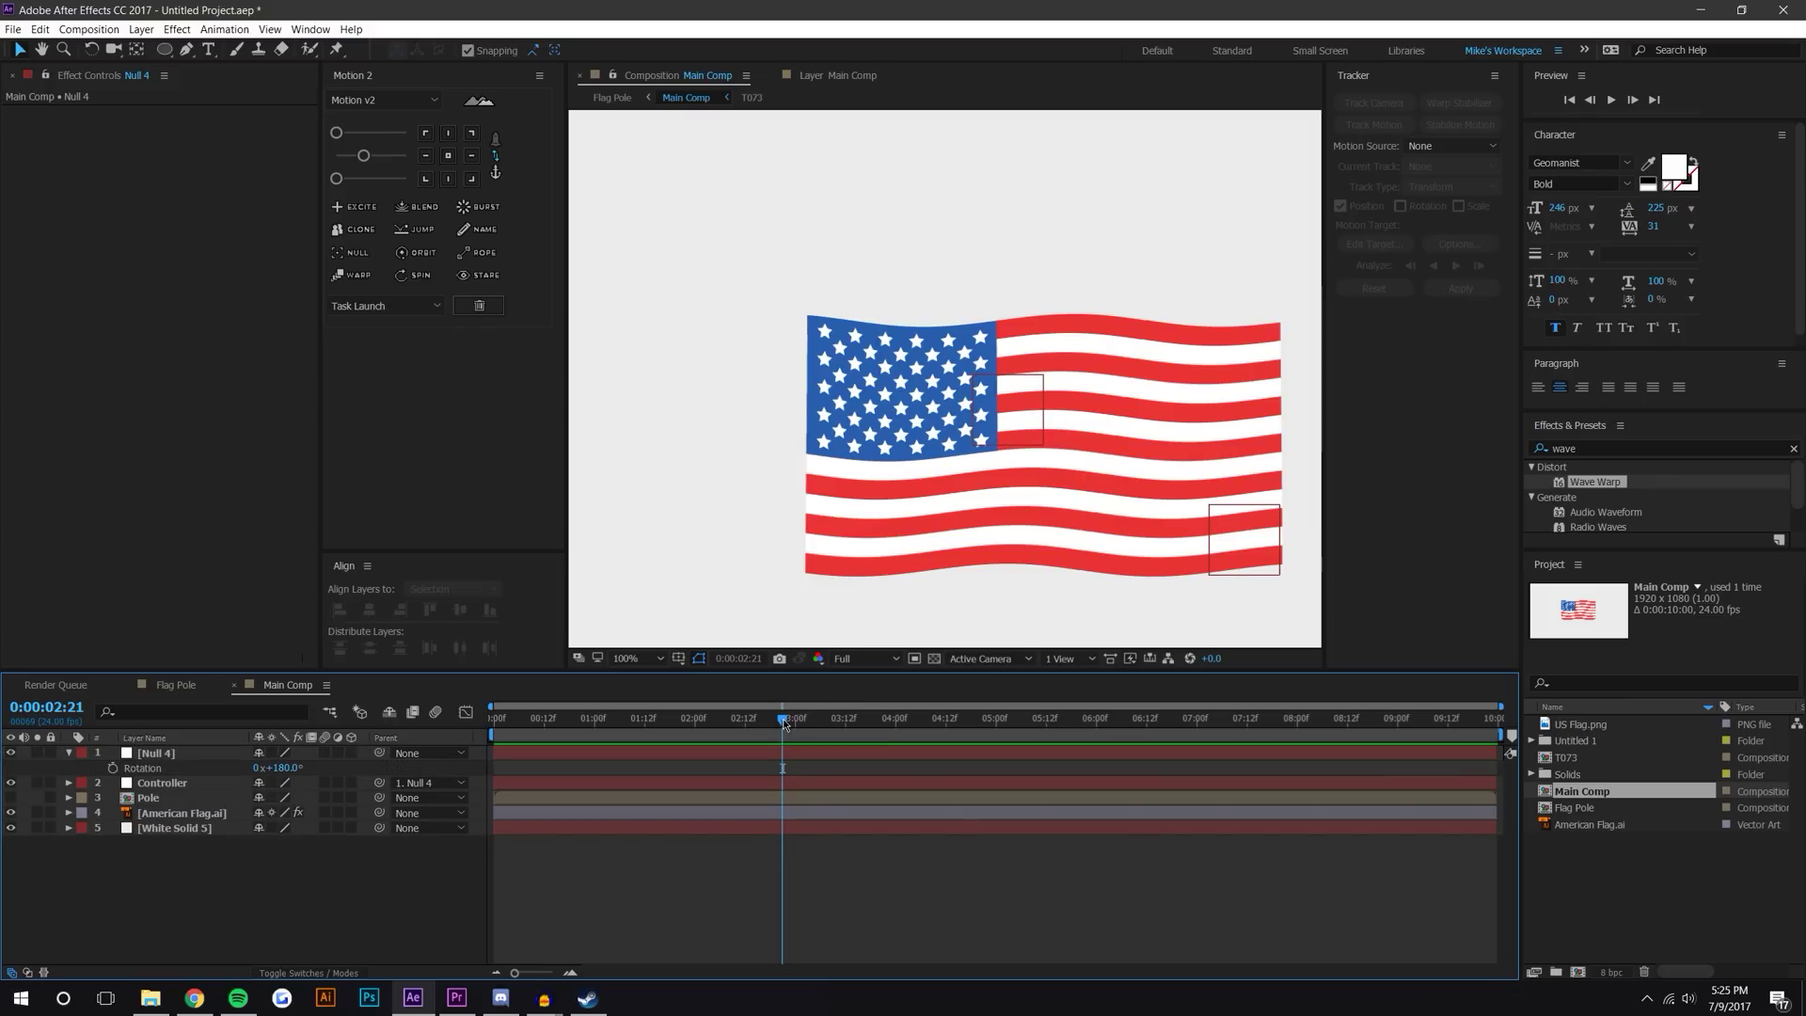
Scrub the time indicator to 0:00:03:12 and 0:00:03:20 to check the result.
{"action": "left_click_drag", "start_coordinate": [782, 719], "coordinate": [844, 719]}
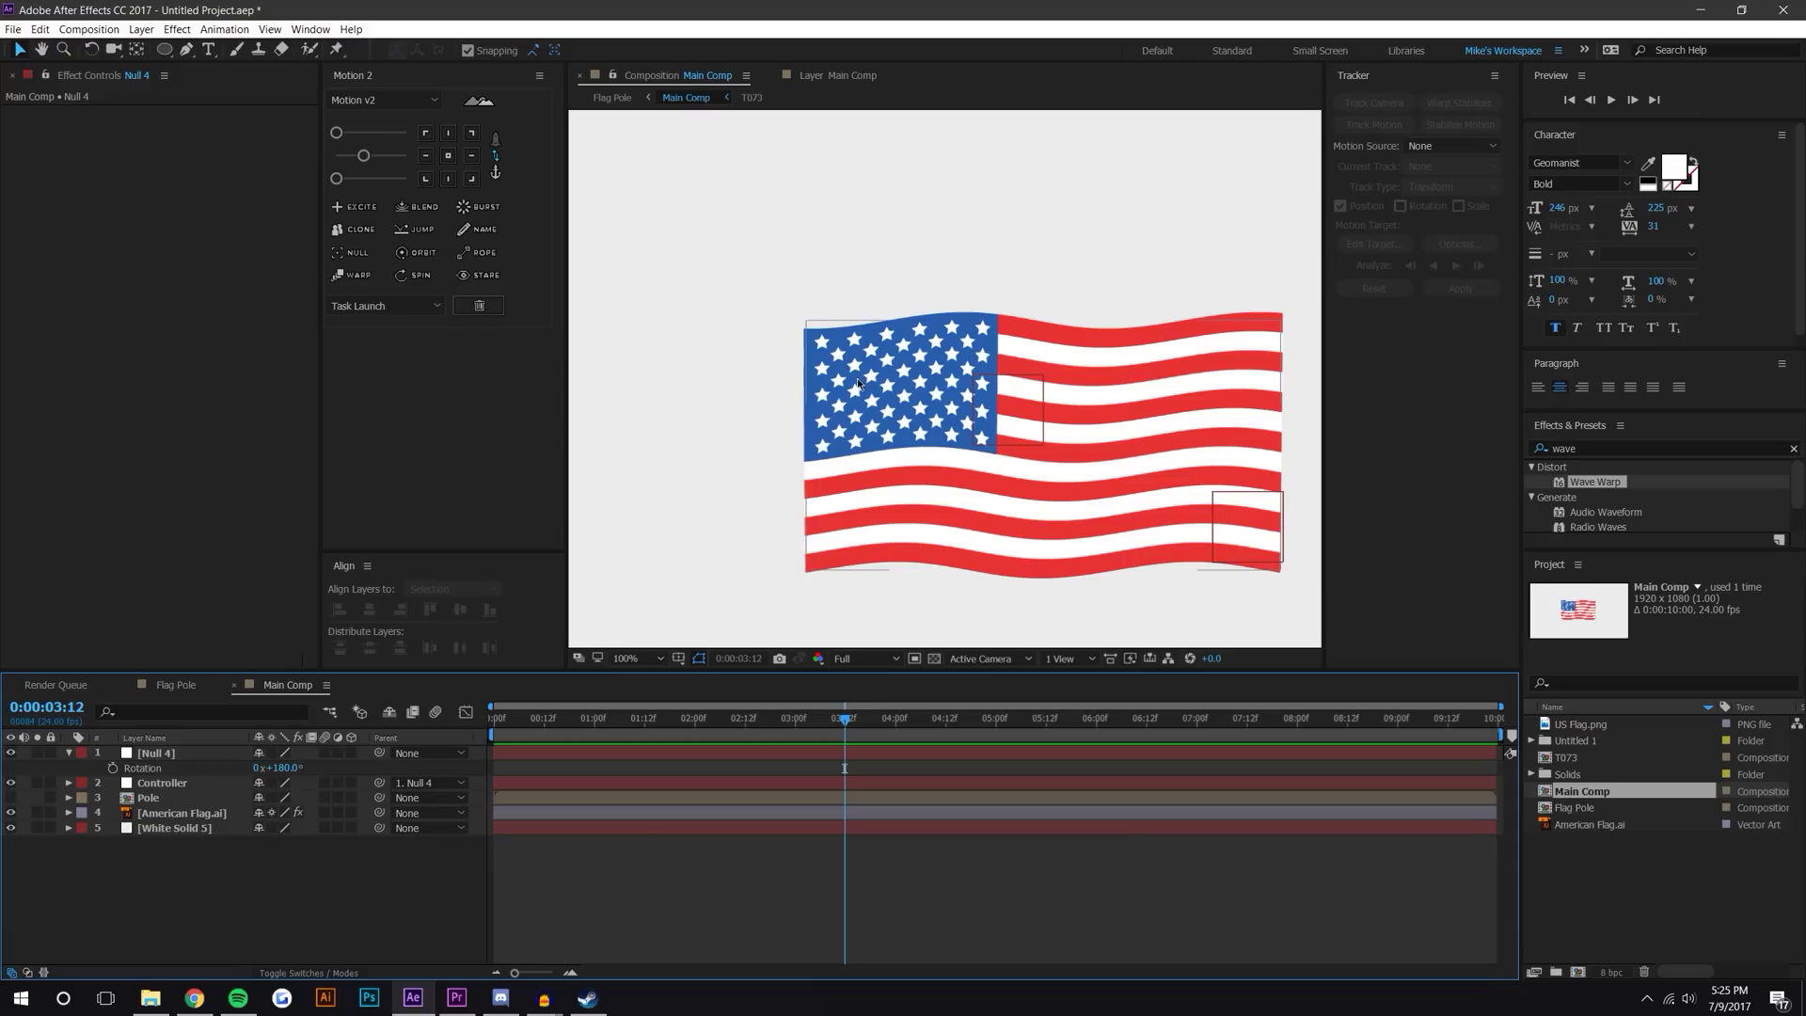
{"action": "left_click_drag", "start_coordinate": [846, 719], "coordinate": [880, 701]}
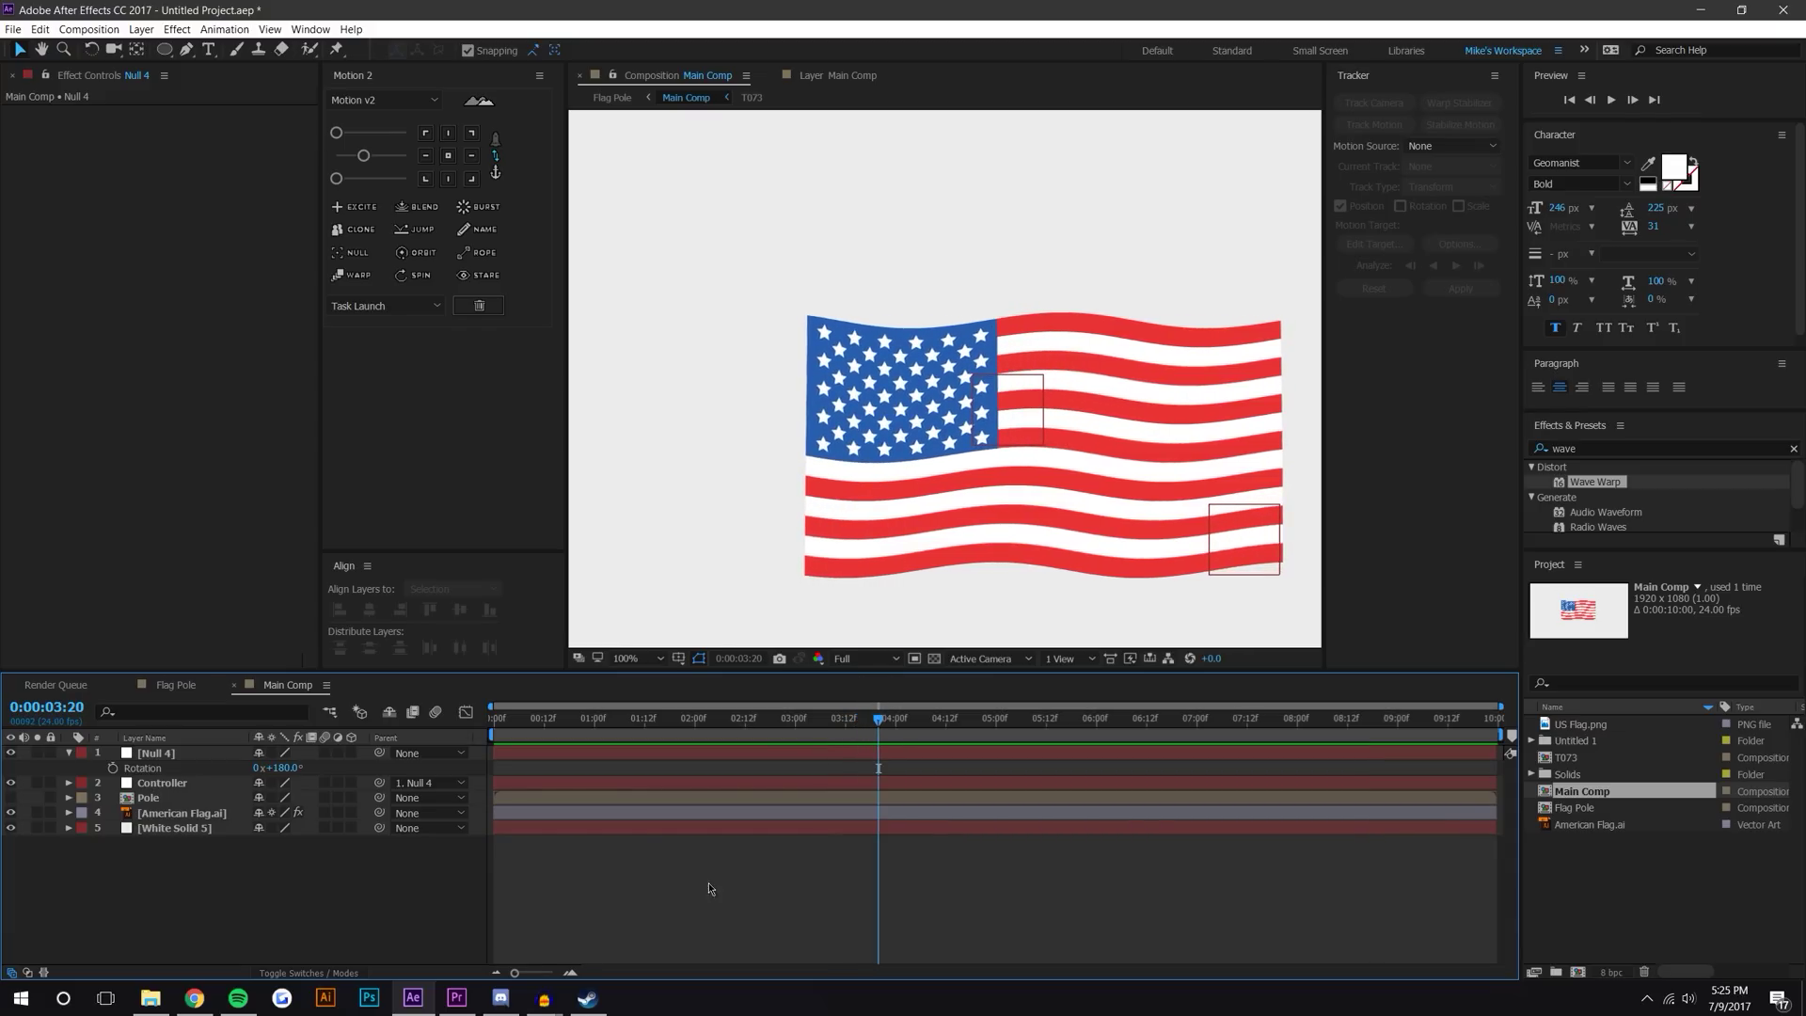
{"action": "left_click", "coordinate": [188, 798]}
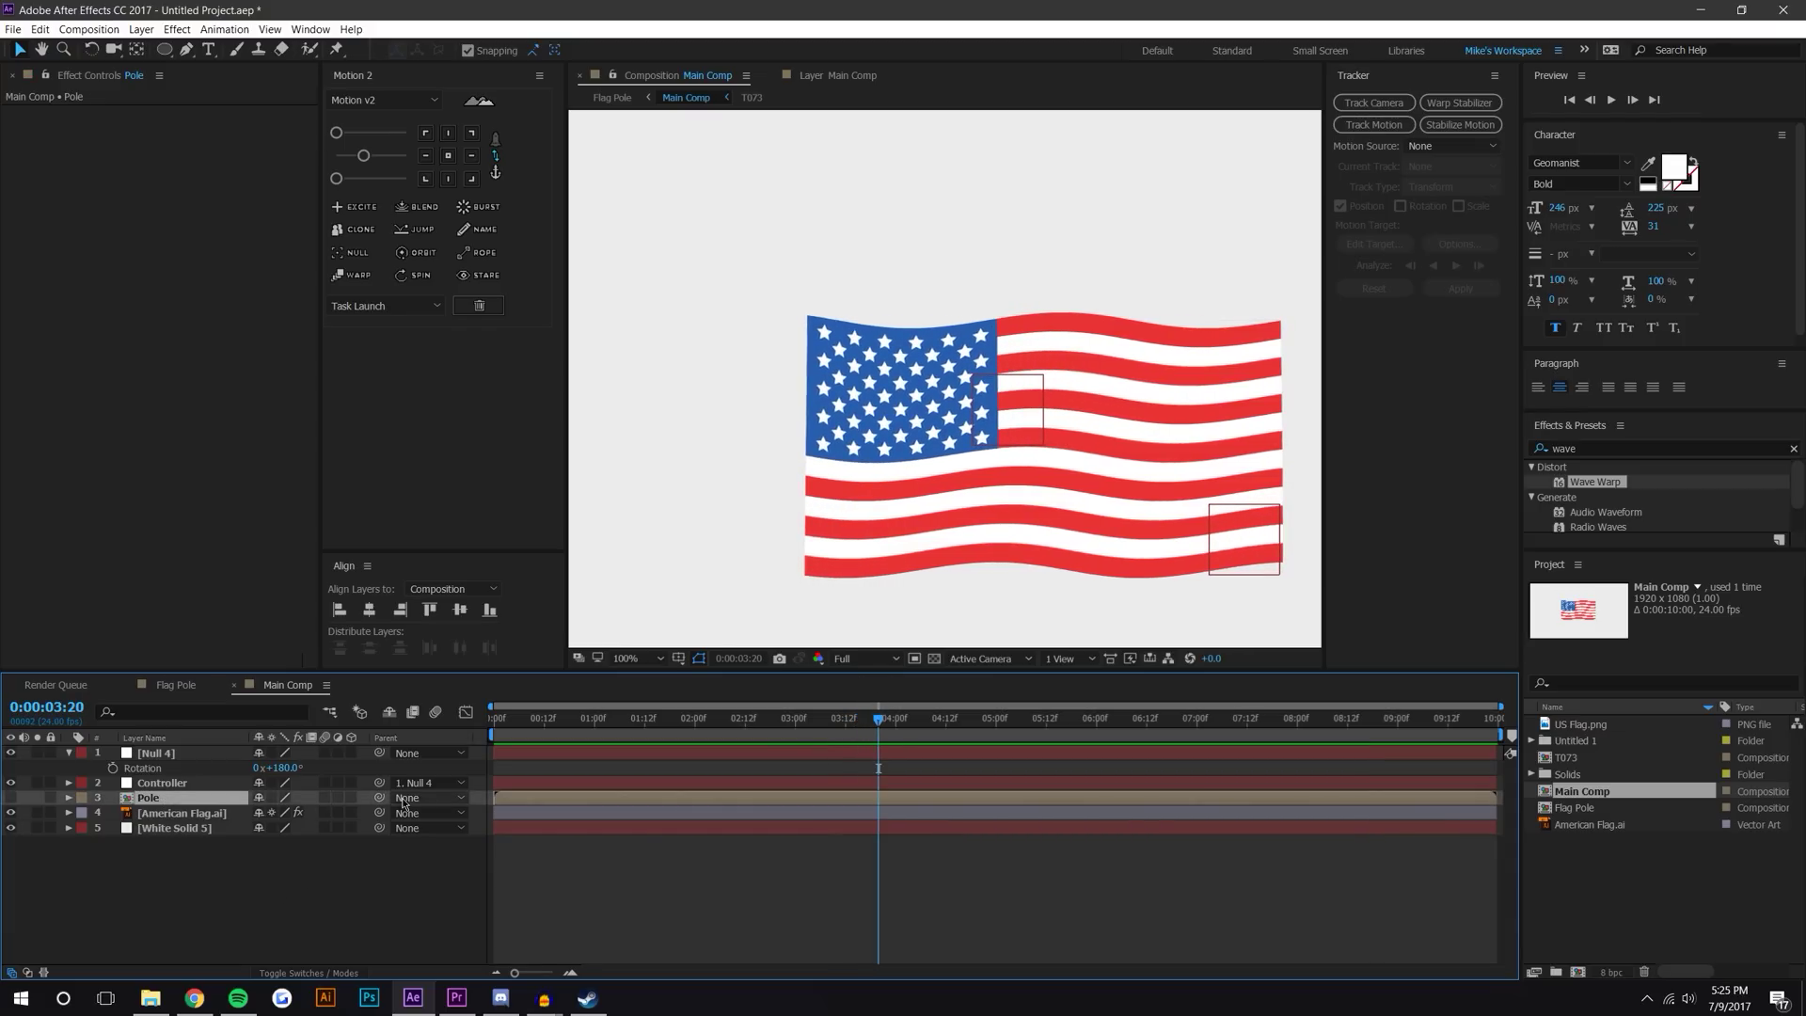
Parent the American Flag layer to Controller instead of the Pole layer.
{"action": "left_click", "coordinate": [174, 817]}
{"action": "left_click_drag", "start_coordinate": [380, 812], "coordinate": [155, 798]}
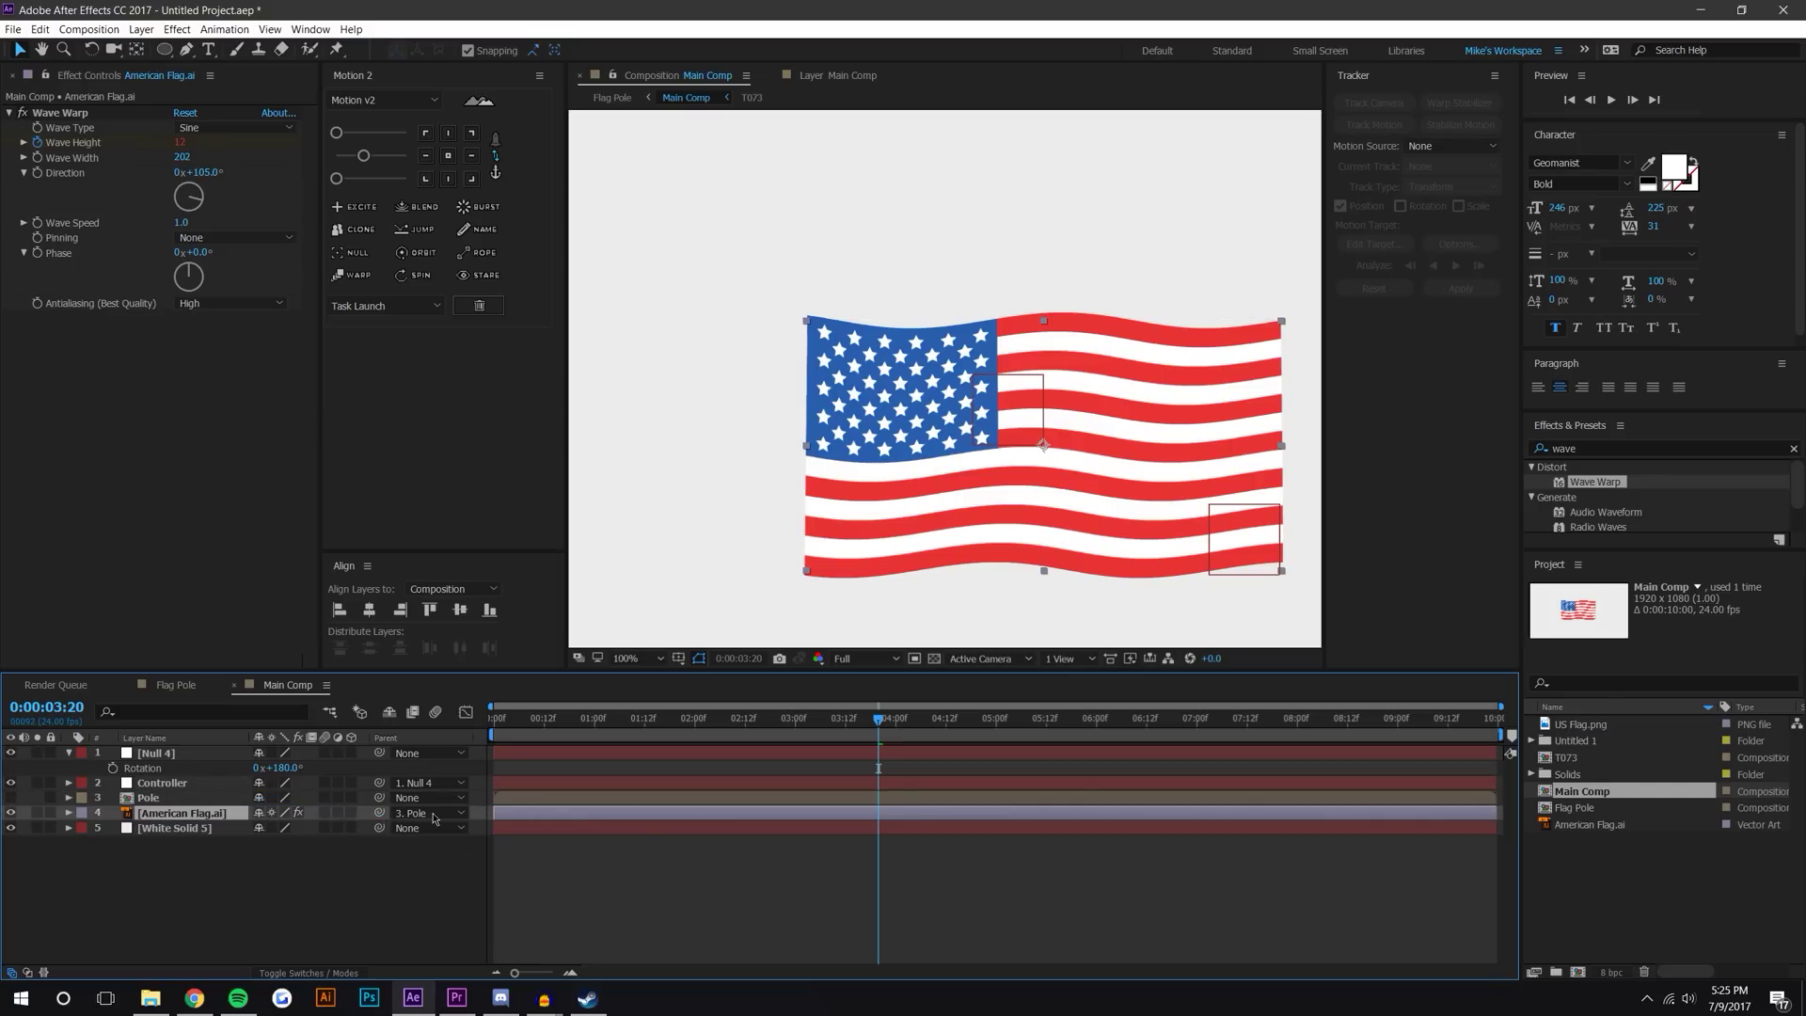
{"action": "left_click_drag", "start_coordinate": [383, 815], "coordinate": [160, 783]}
{"action": "left_click", "coordinate": [713, 854]}
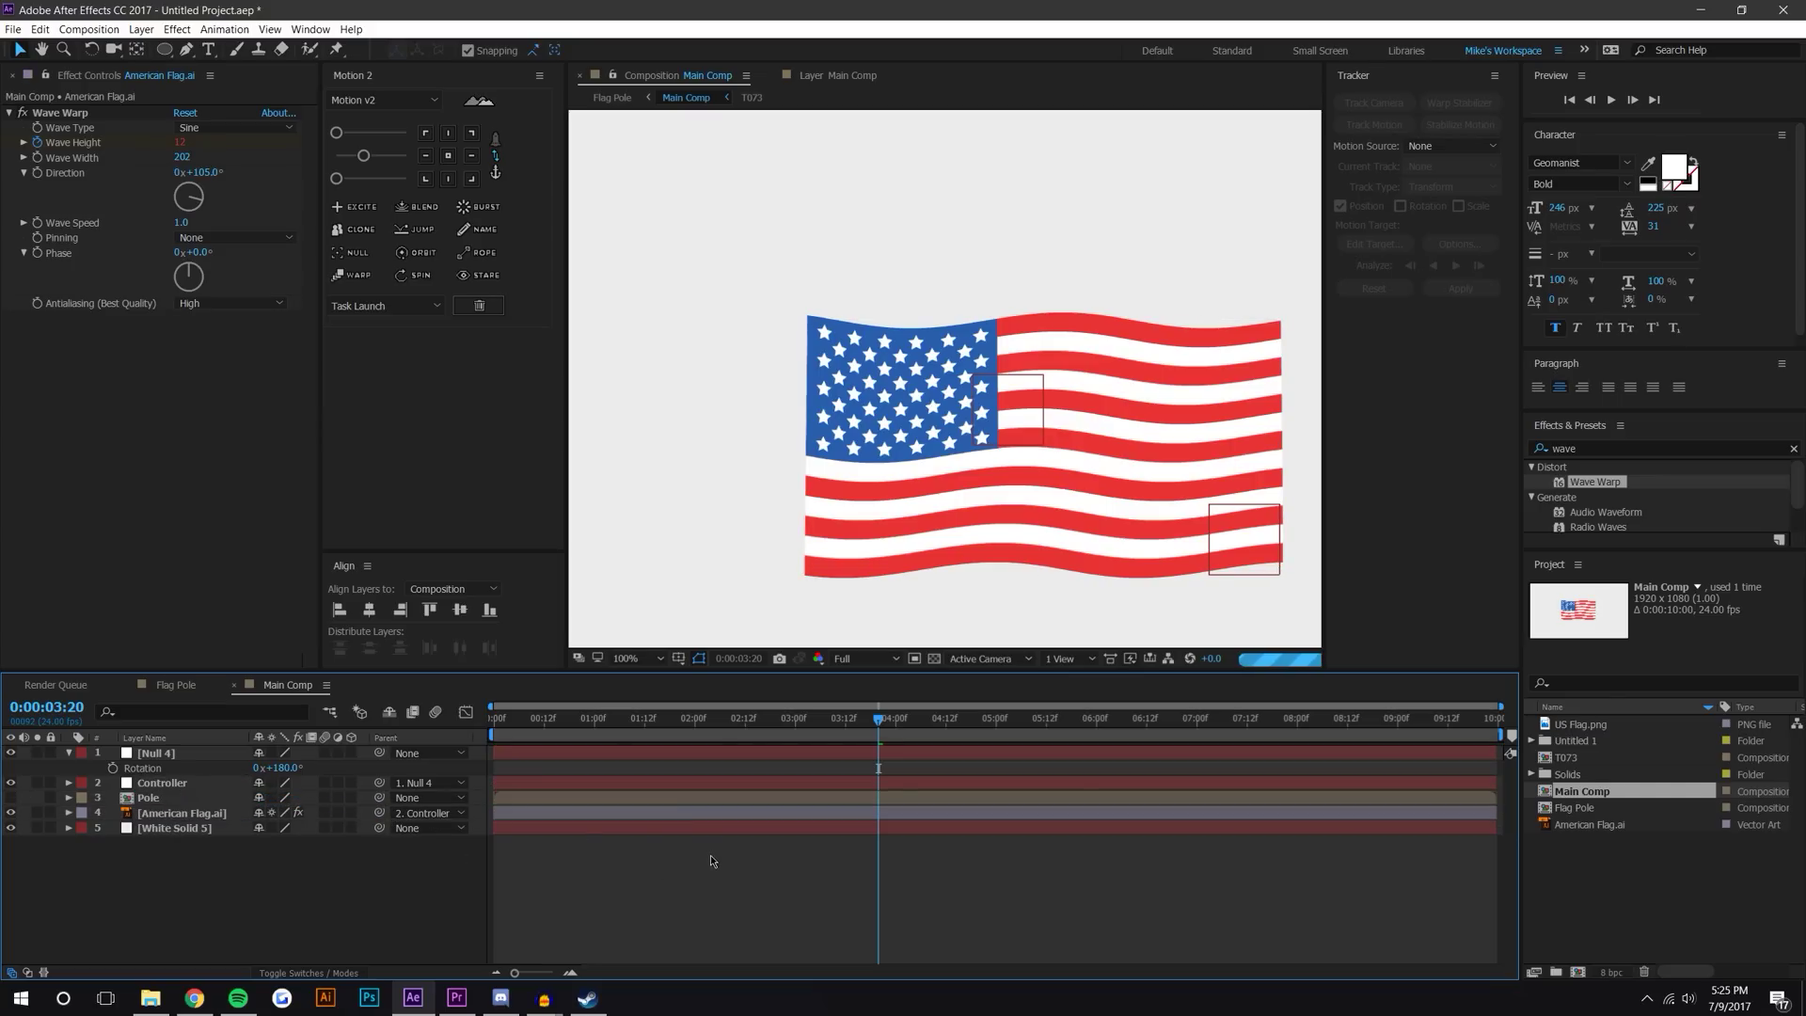
Set the viewer resolution to Quarter and play the preview from near the start.
{"action": "left_click_drag", "start_coordinate": [569, 720], "coordinate": [494, 720]}
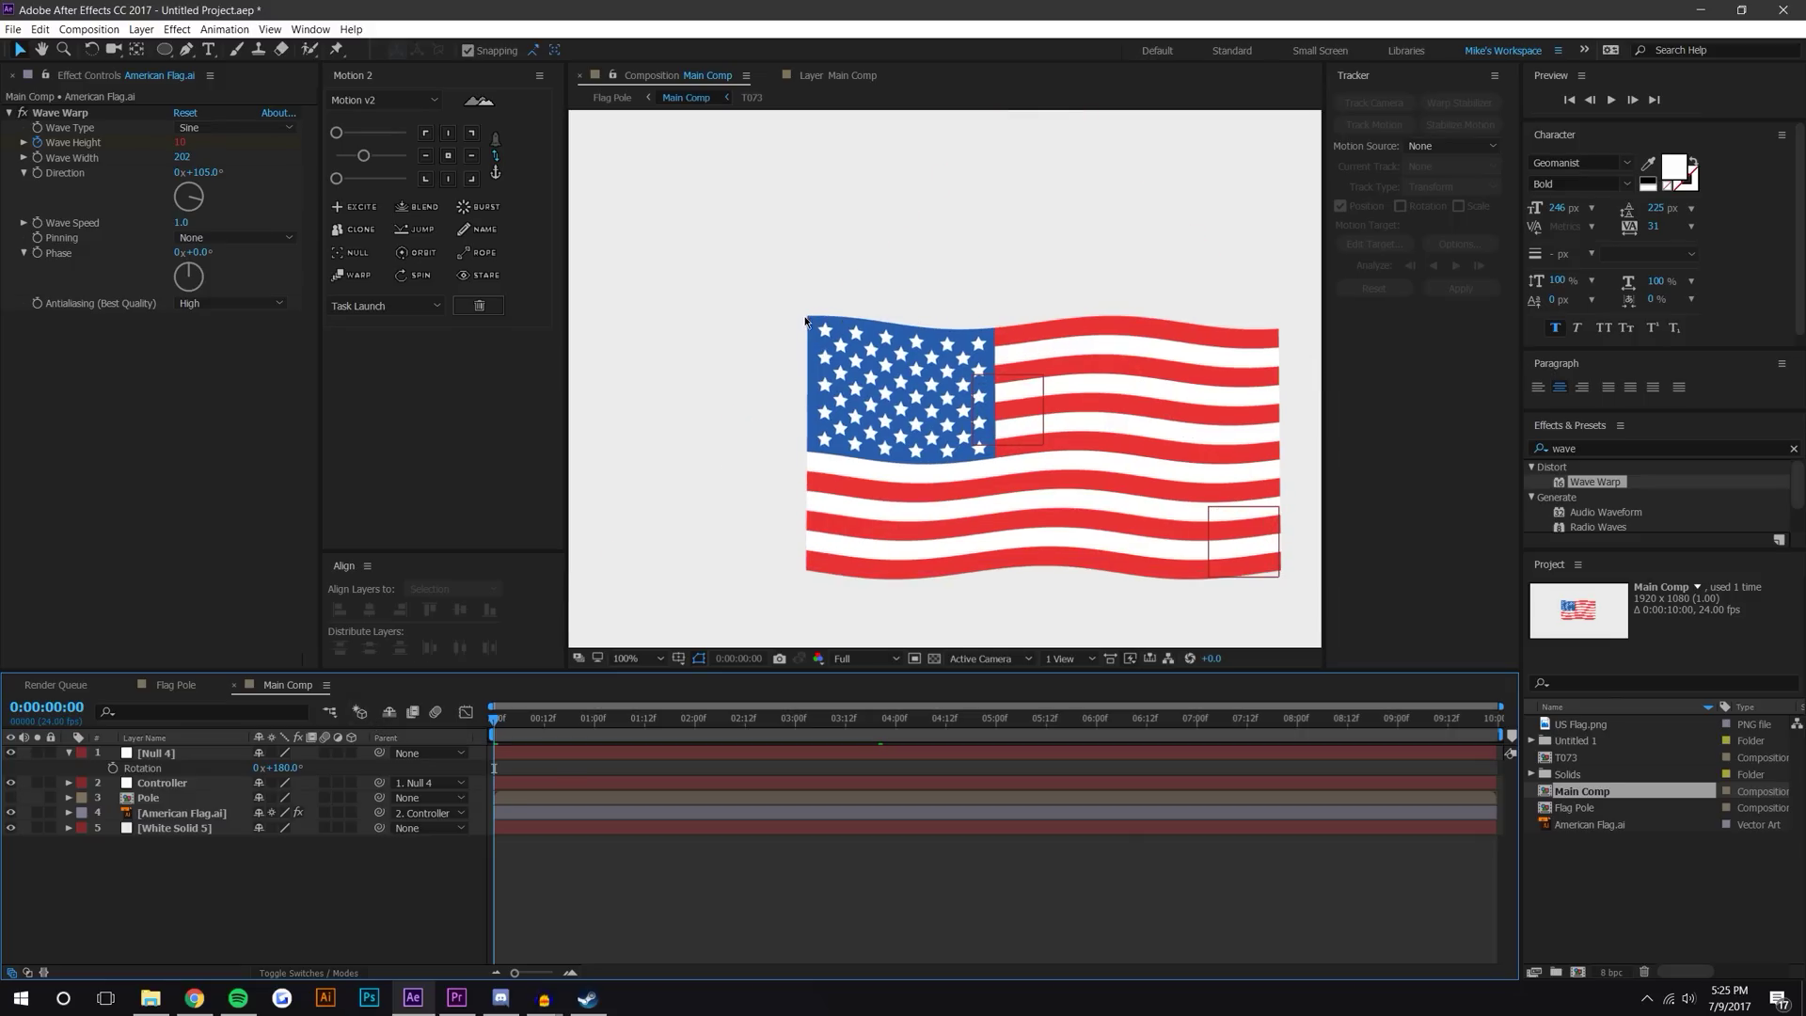
{"action": "left_click", "coordinate": [866, 658]}
{"action": "left_click", "coordinate": [860, 750]}
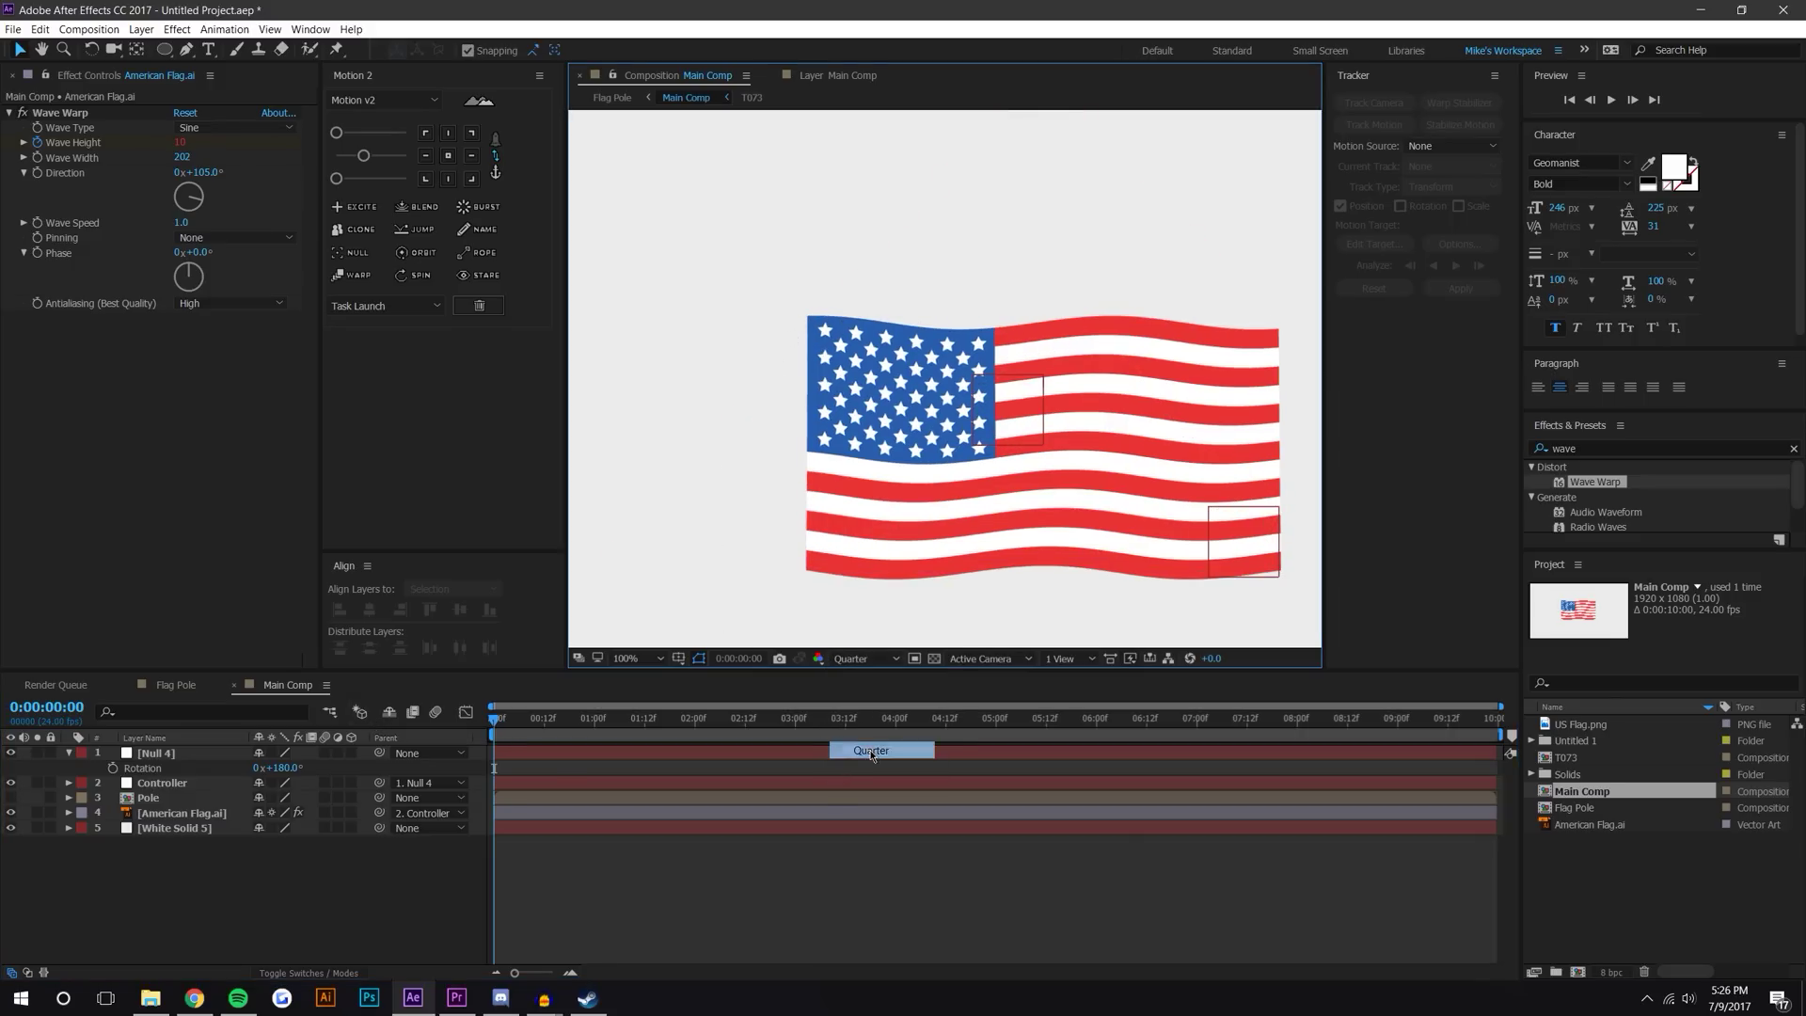
{"action": "left_click", "coordinate": [1610, 100]}
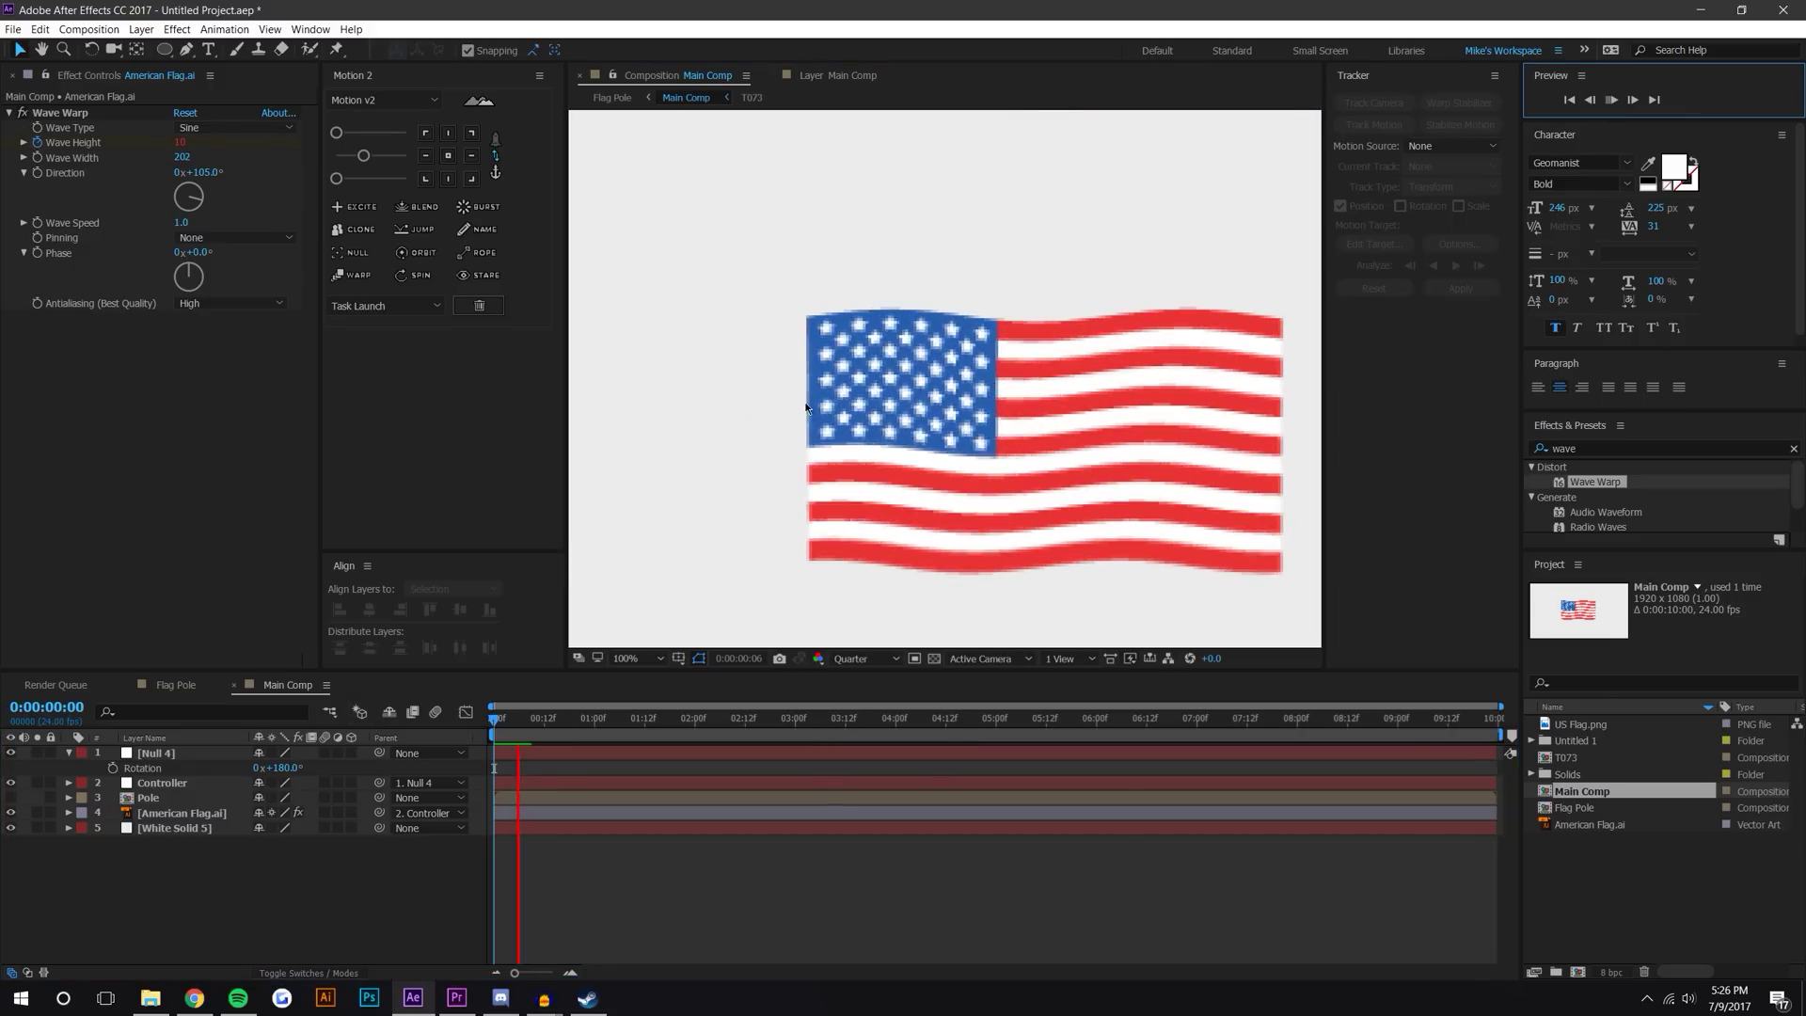
{"action": "scroll", "coordinate": [800, 323], "scroll_direction": "up", "scroll_amount": 2}
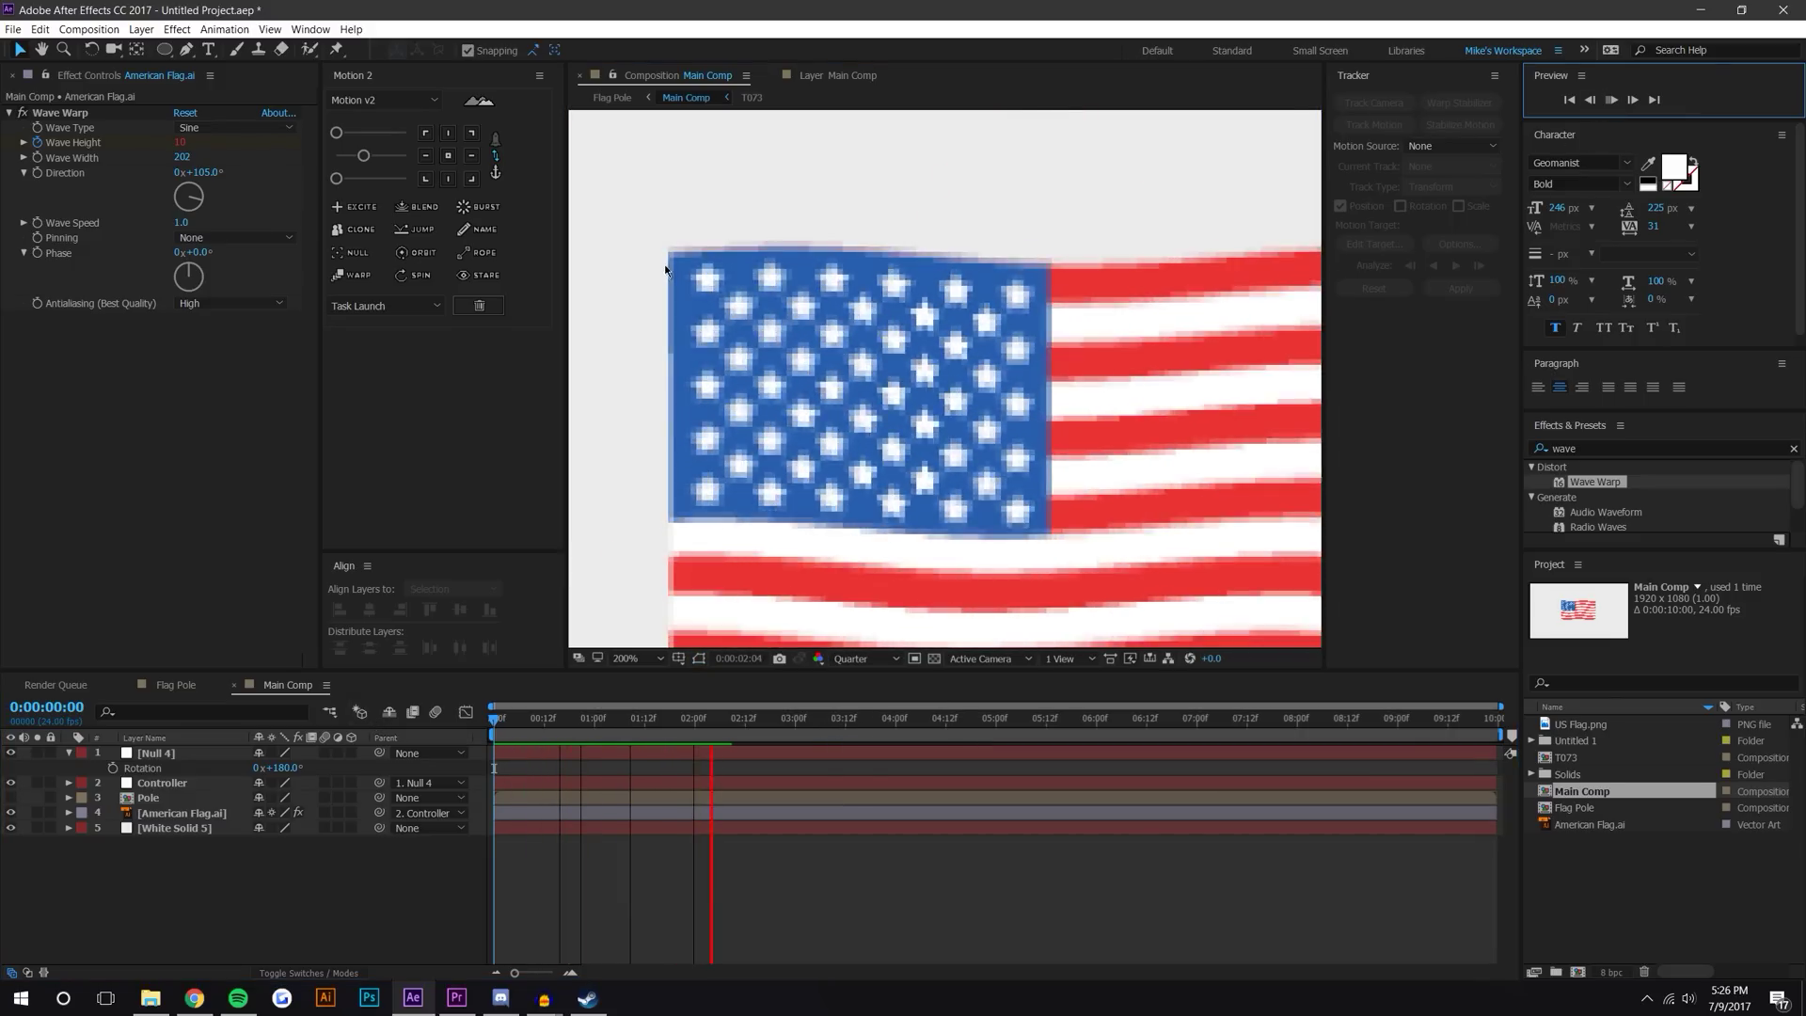
{"action": "scroll", "coordinate": [769, 273], "scroll_direction": "down", "scroll_amount": 4}
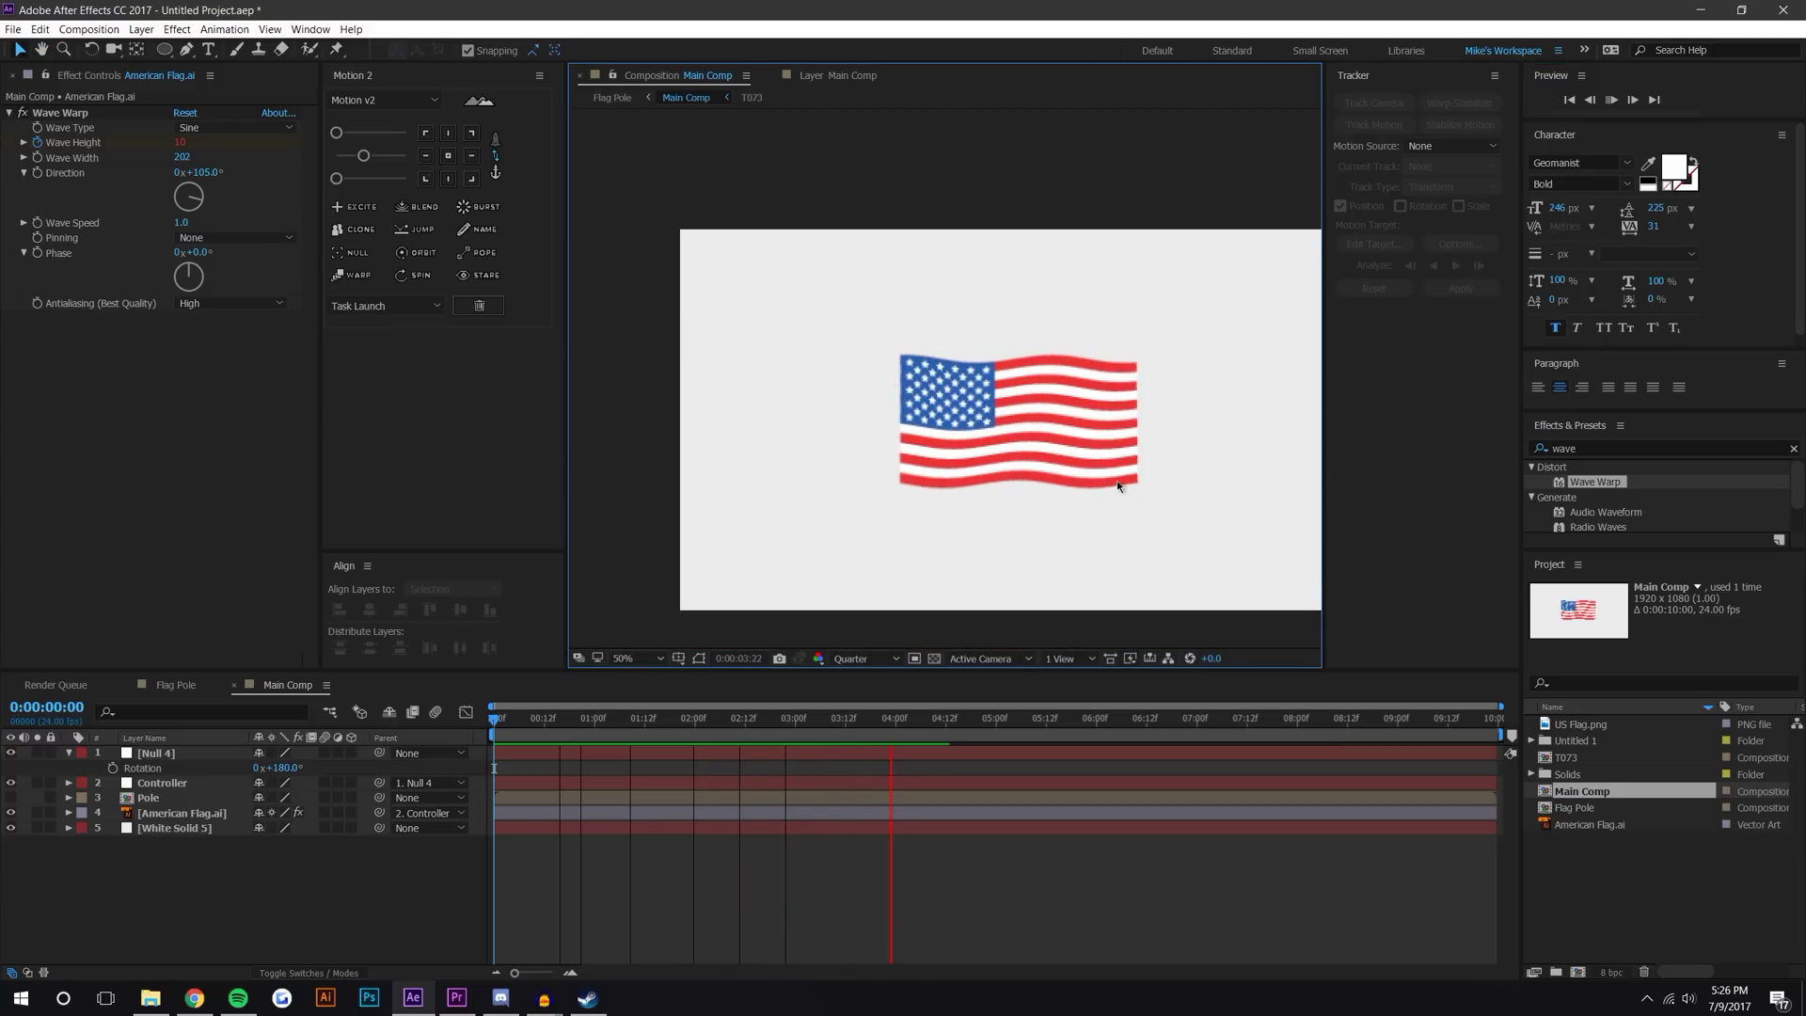
Make the Pole layer visible and replay the preview at Full resolution.
{"action": "left_click", "coordinate": [42, 799]}
{"action": "left_click", "coordinate": [865, 659]}
{"action": "left_click", "coordinate": [873, 701]}
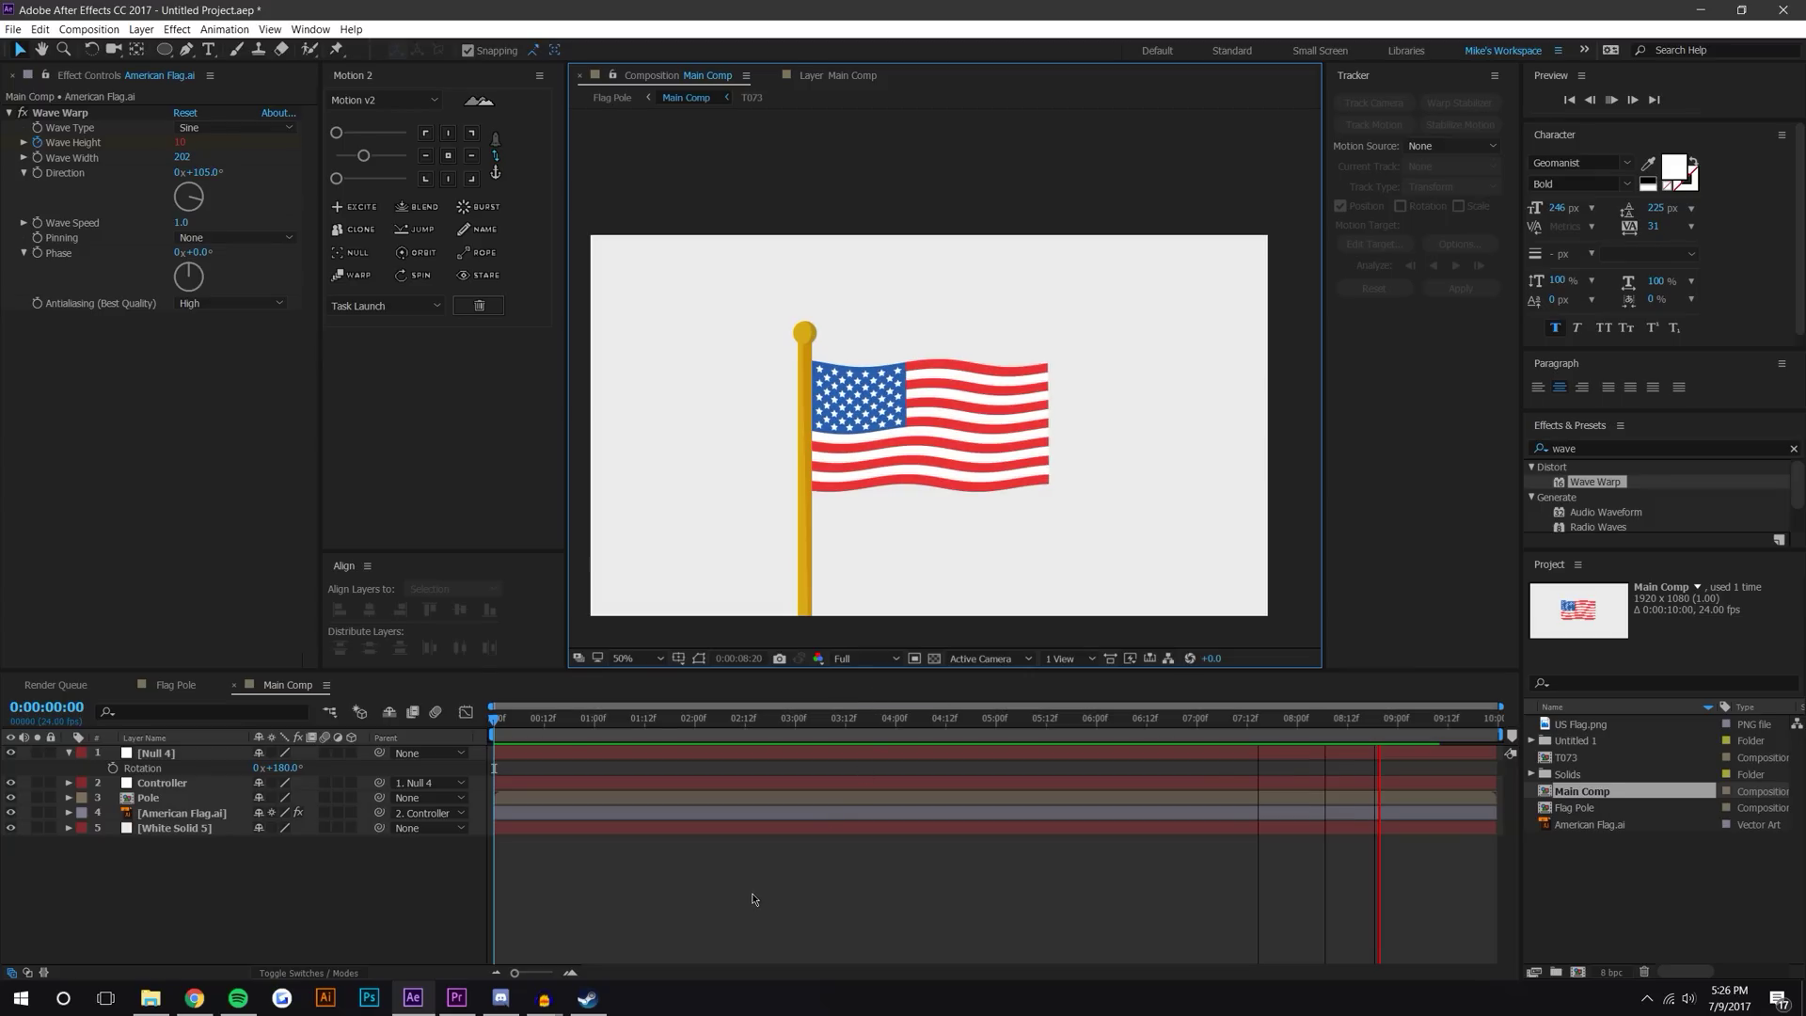
{"action": "left_click", "coordinate": [680, 736]}
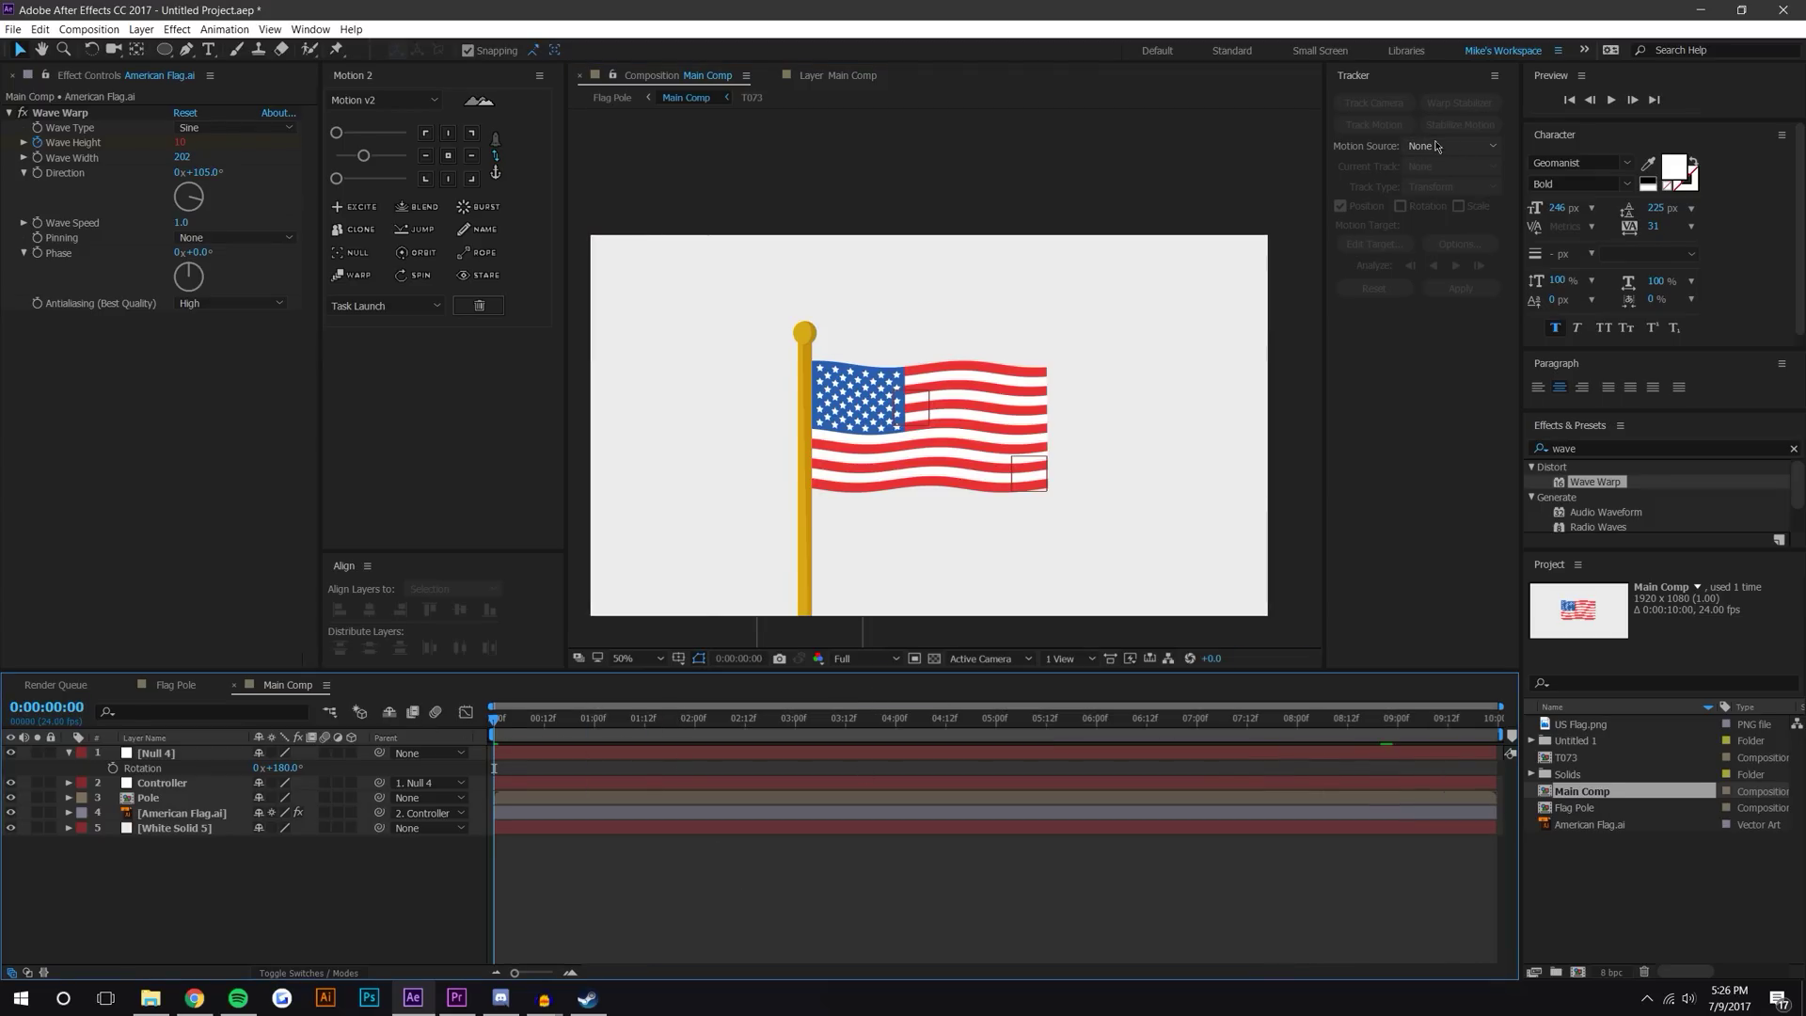
{"action": "left_click", "coordinate": [1611, 100]}
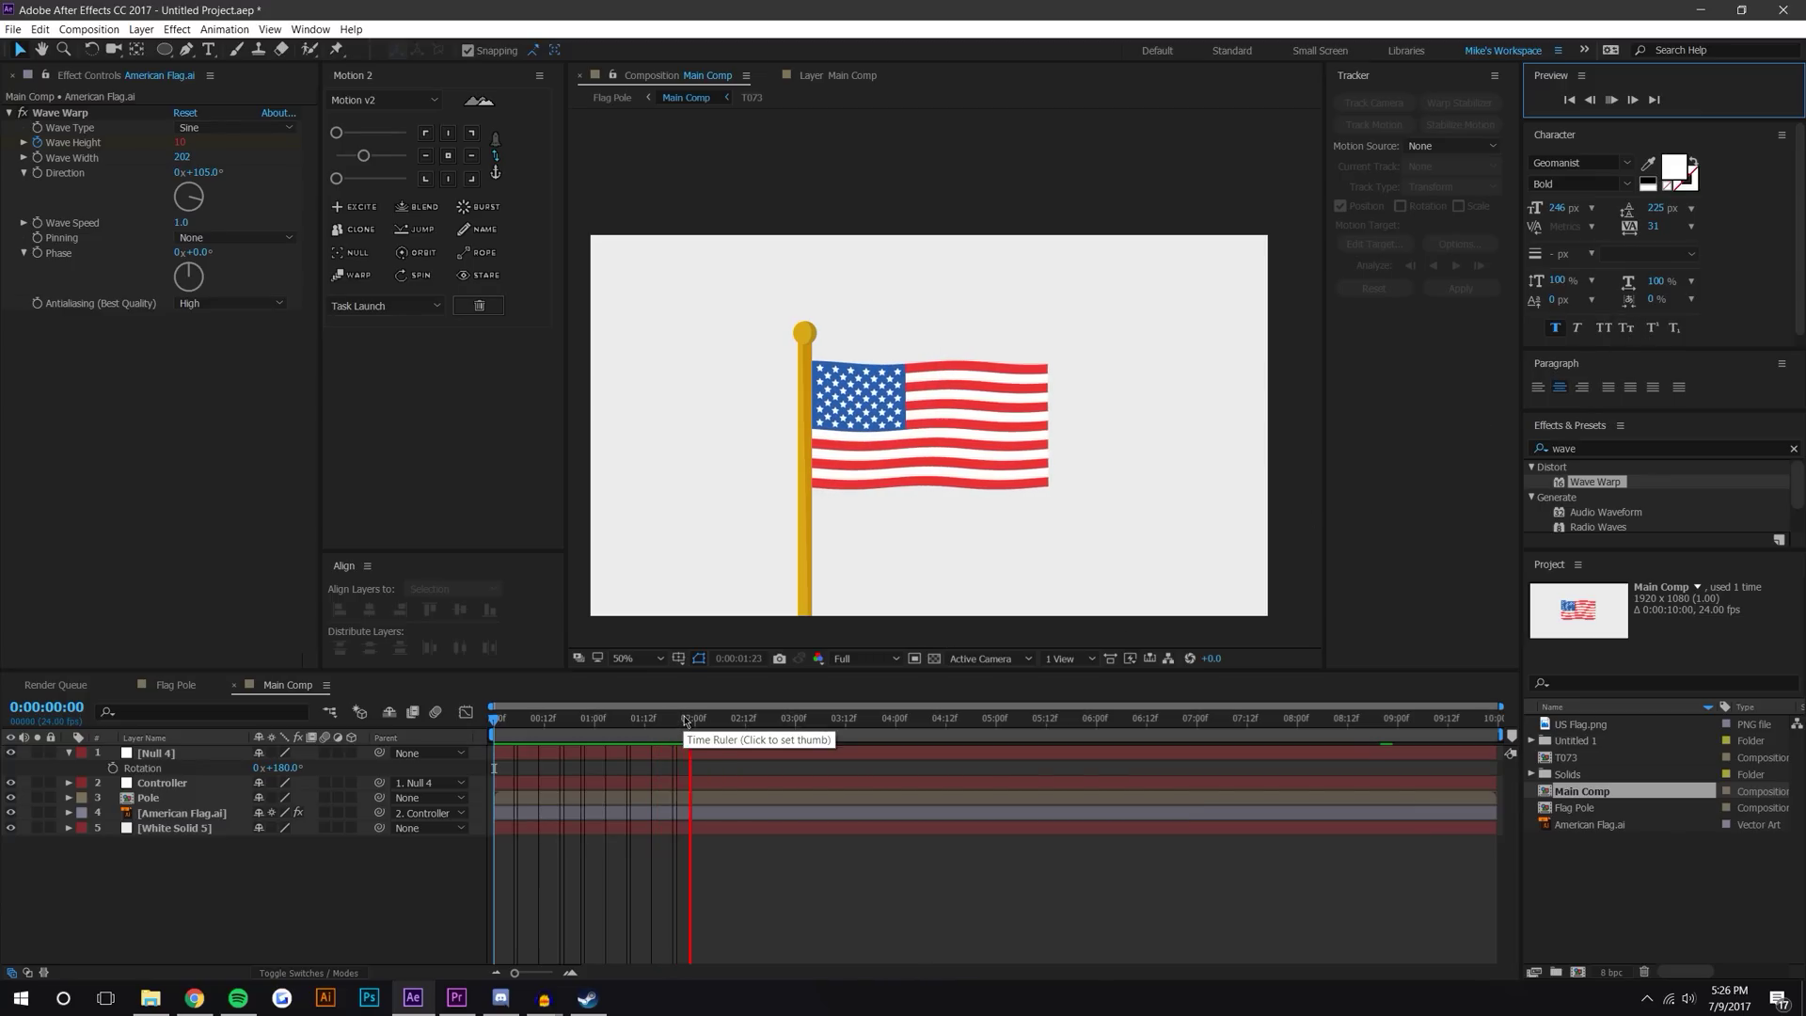
{"action": "left_click", "coordinate": [685, 721]}
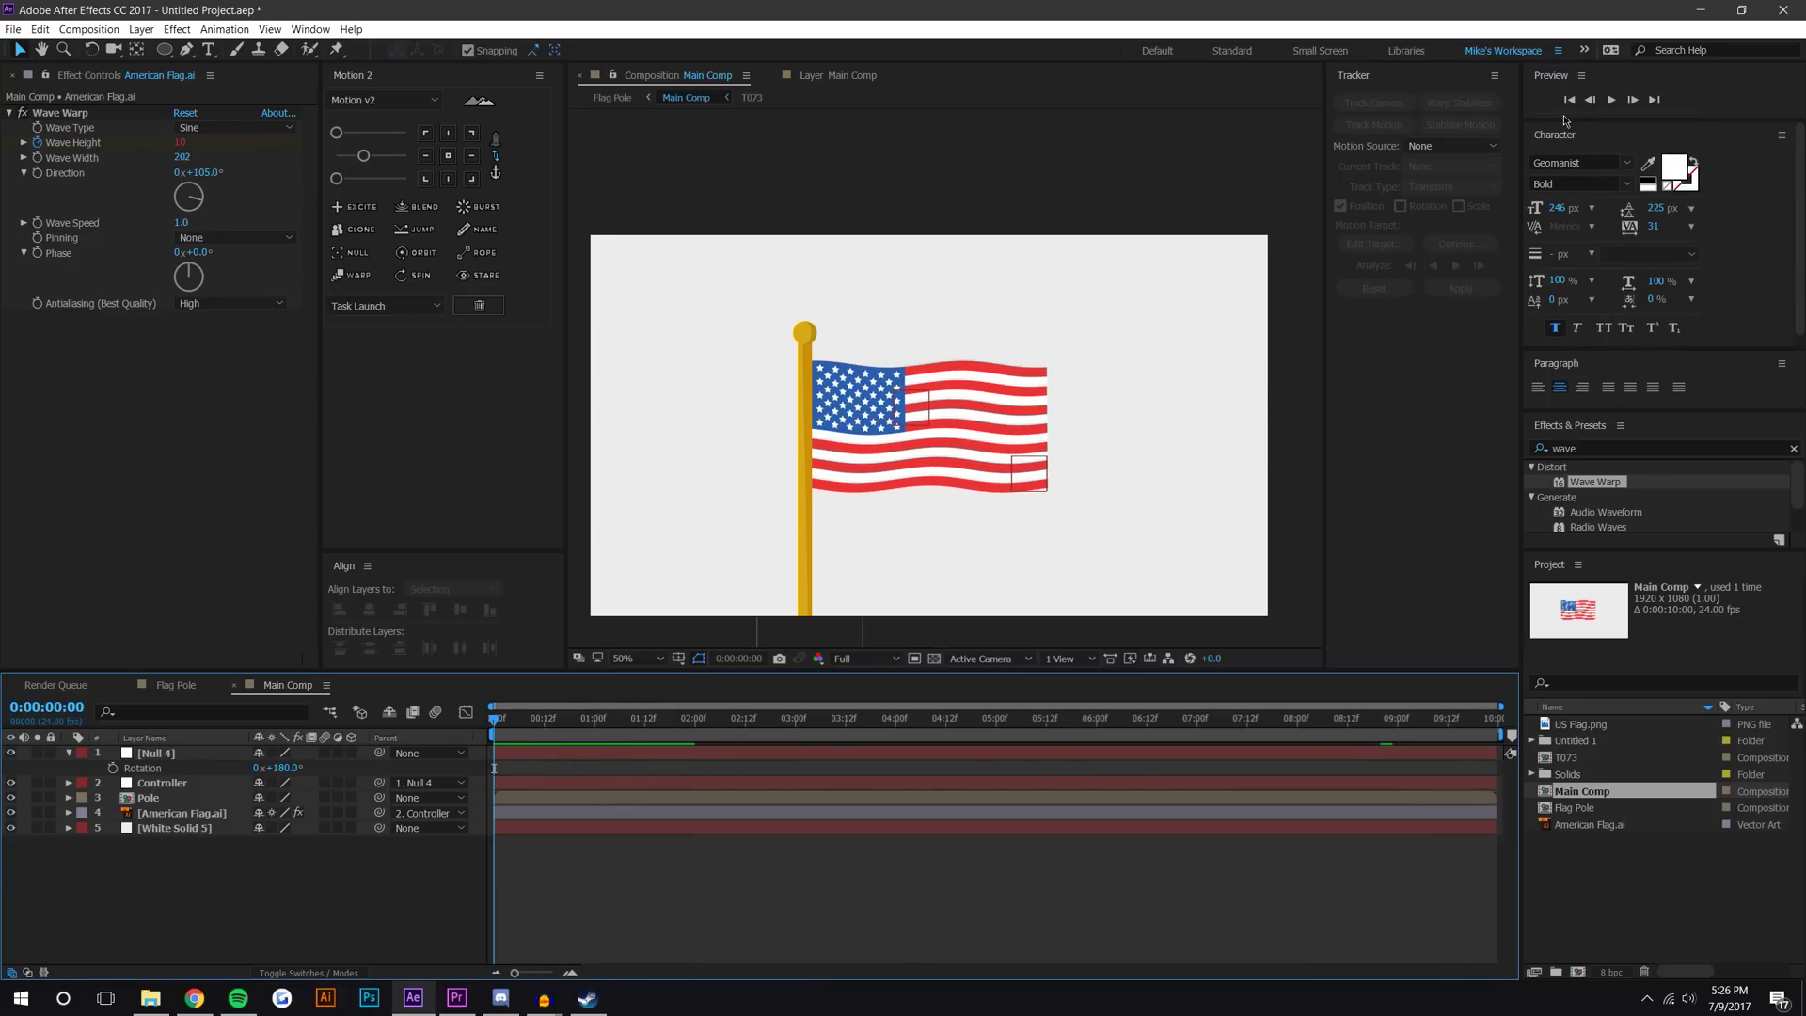
{"action": "left_click", "coordinate": [691, 720]}
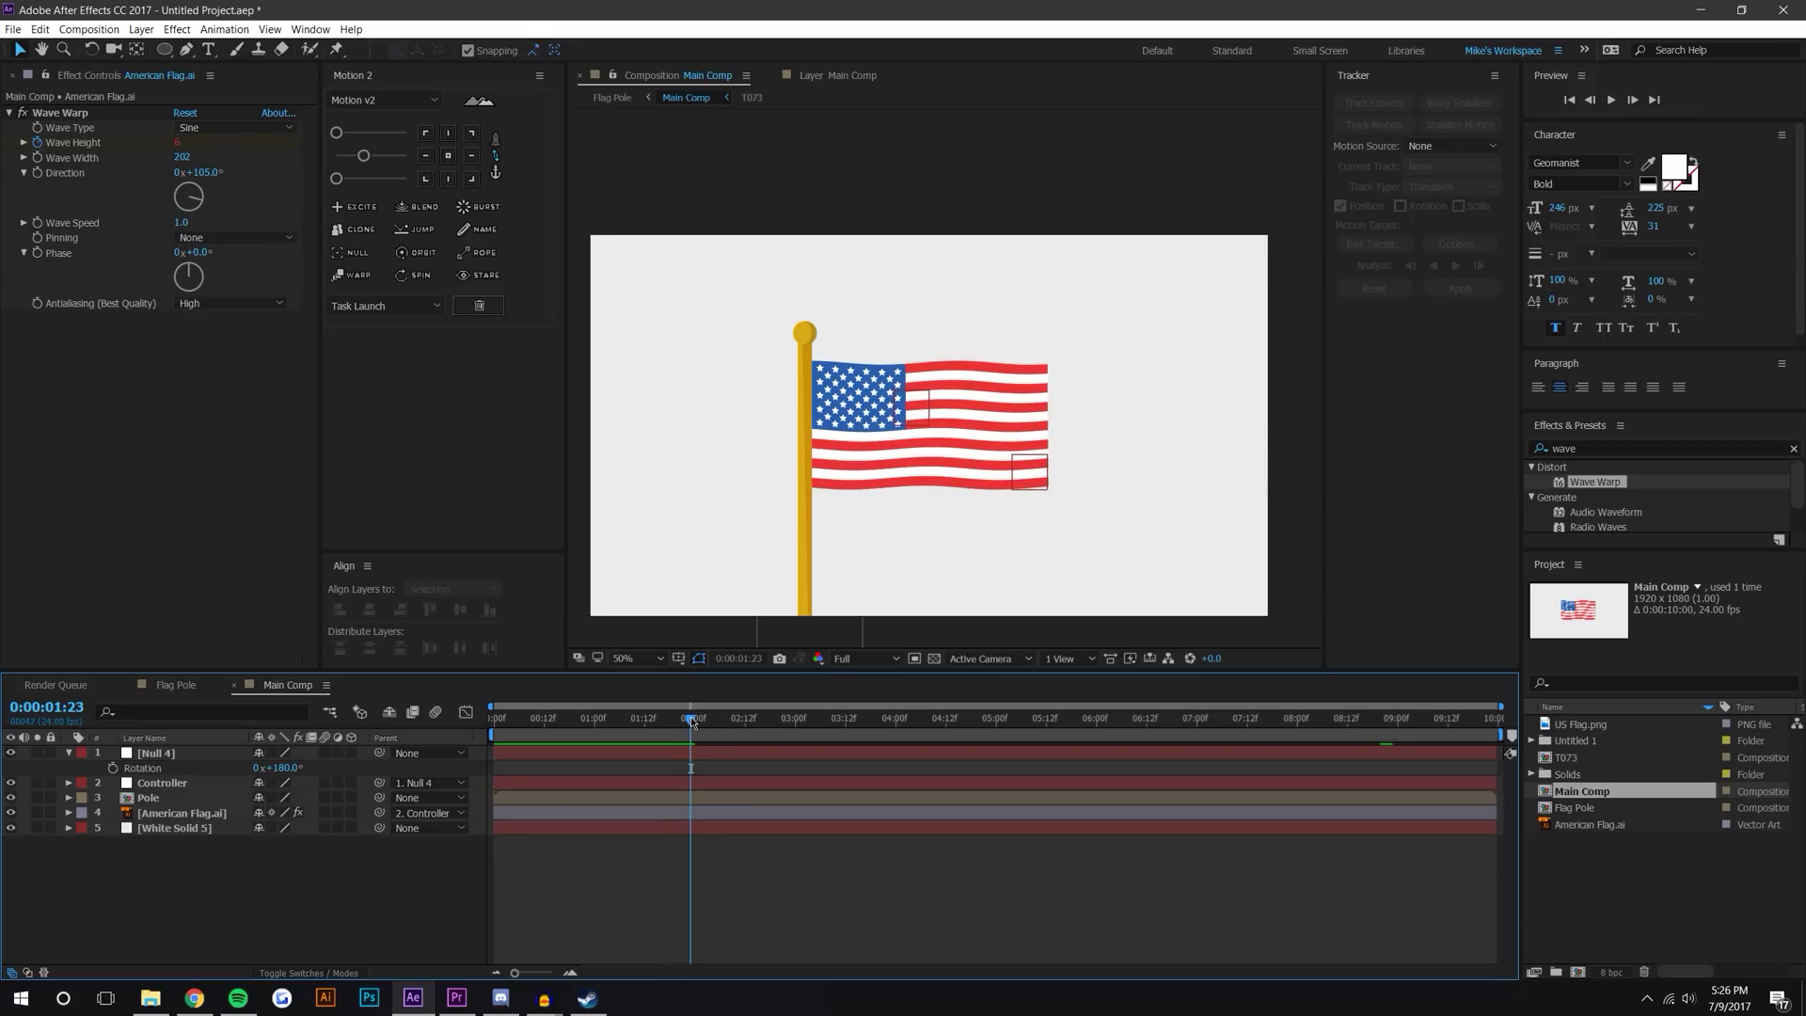
{"action": "key", "text": "Page_Down"}
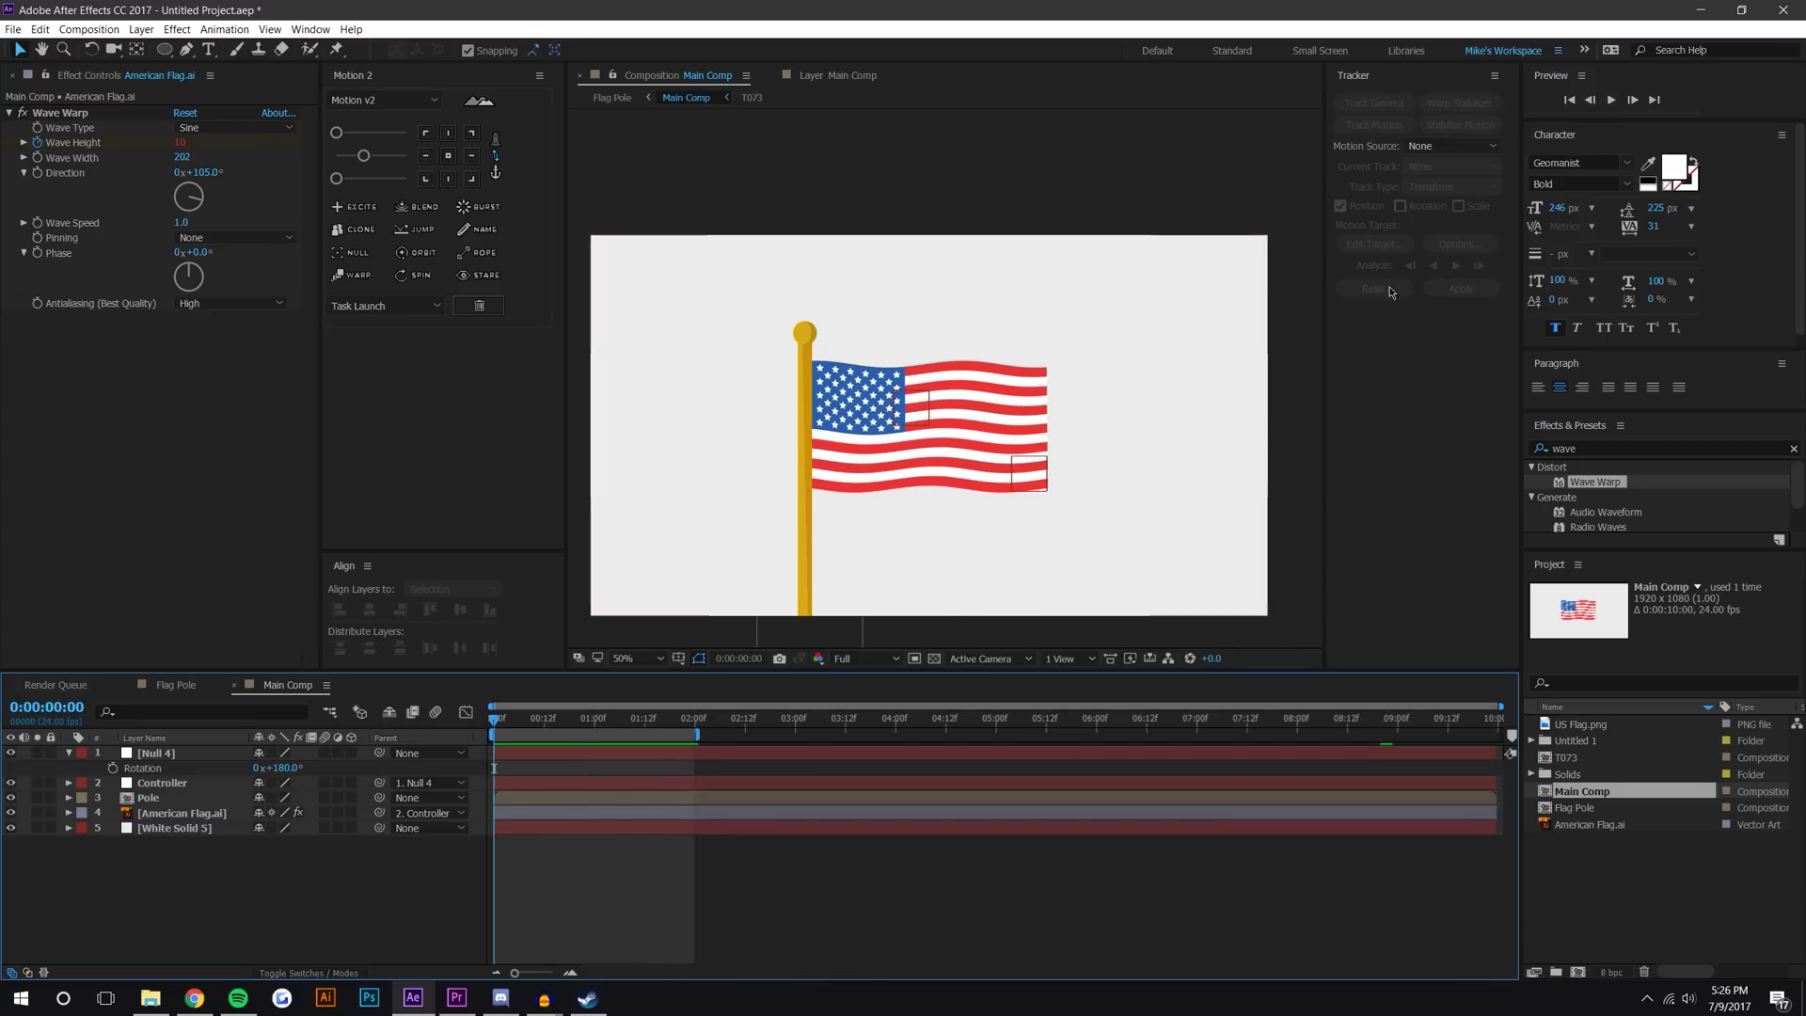
{"action": "left_click", "coordinate": [1611, 98]}
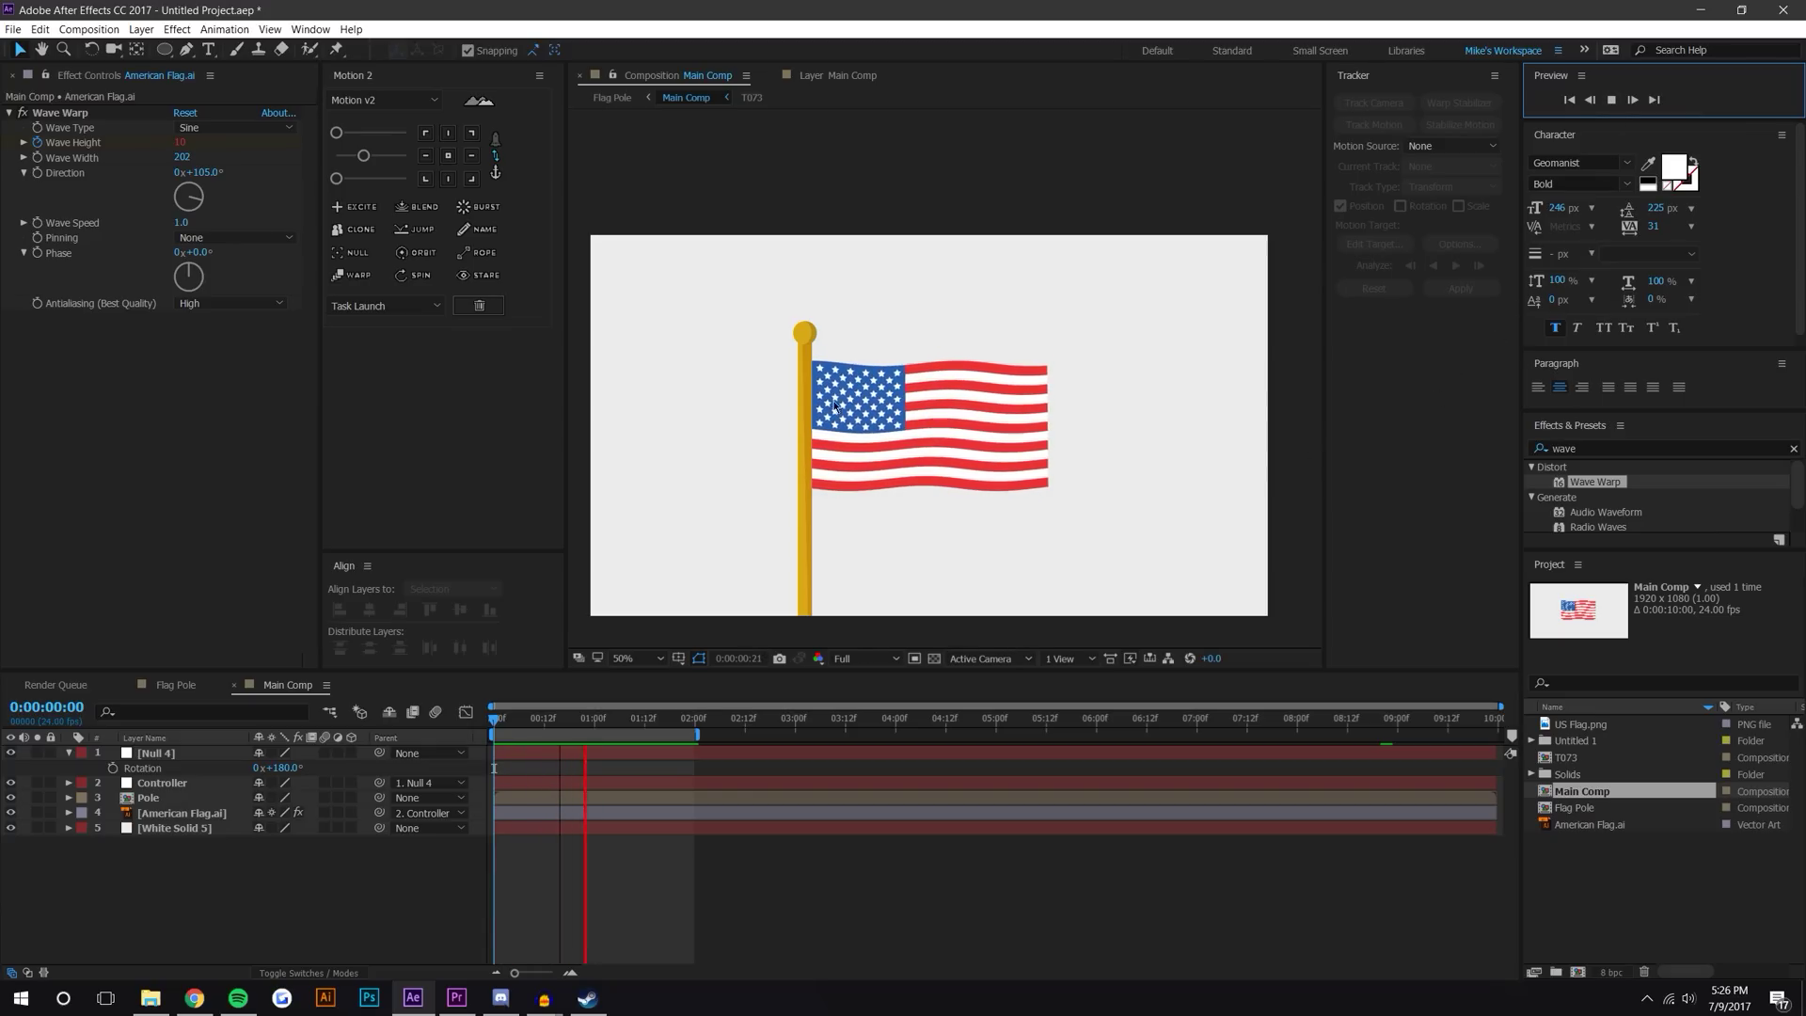